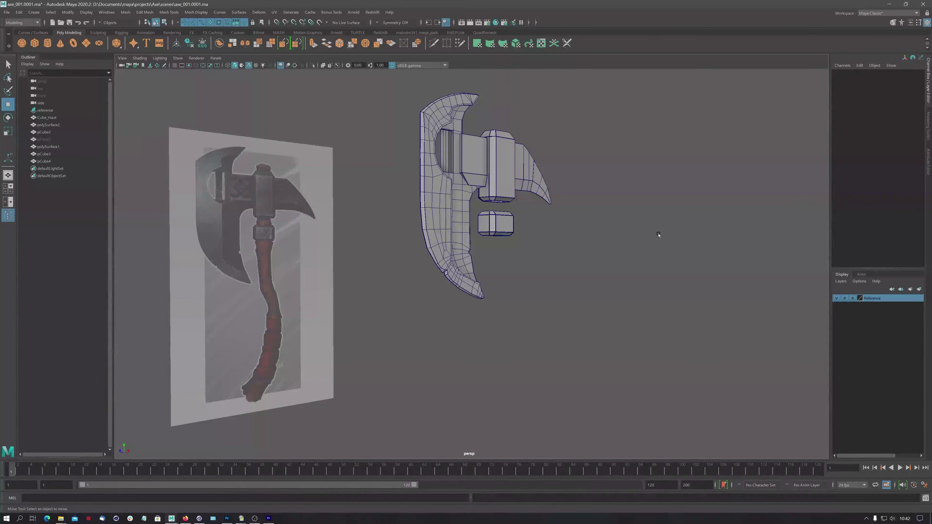
Orbit and zoom around the axe model and reference to inspect it from several angles.
{"action": "mouse_move", "coordinate": [273, 277]}
{"action": "left_mouse_down", "text": "alt"}
{"action": "mouse_move", "coordinate": [321, 264]}
{"action": "mouse_move", "coordinate": [297, 286]}
{"action": "left_mouse_up", "text": "alt"}
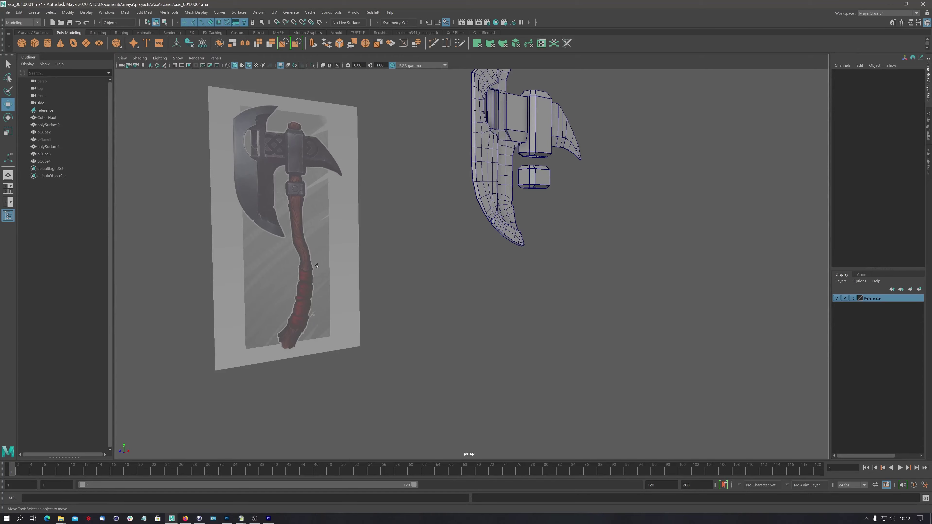
{"action": "mouse_move", "coordinate": [311, 291]}
{"action": "left_mouse_down", "text": "alt"}
{"action": "mouse_move", "coordinate": [299, 282]}
{"action": "mouse_move", "coordinate": [305, 257]}
{"action": "left_mouse_up", "text": "alt"}
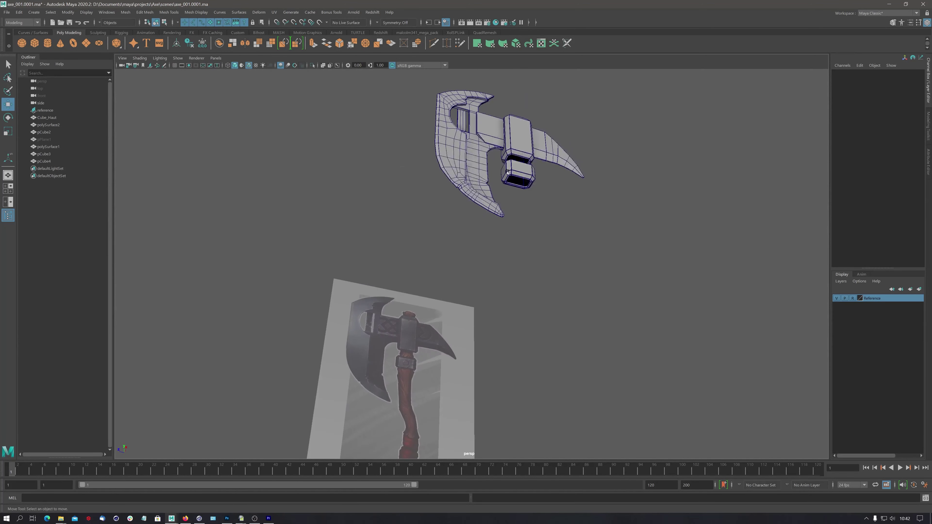
{"action": "scroll", "coordinate": [305, 257], "scroll_direction": "up", "scroll_amount": 3}
{"action": "middle_click_drag", "start_coordinate": [477, 147], "coordinate": [490, 237], "text": "alt"}
{"action": "scroll", "coordinate": [490, 237], "scroll_direction": "up", "scroll_amount": 2}
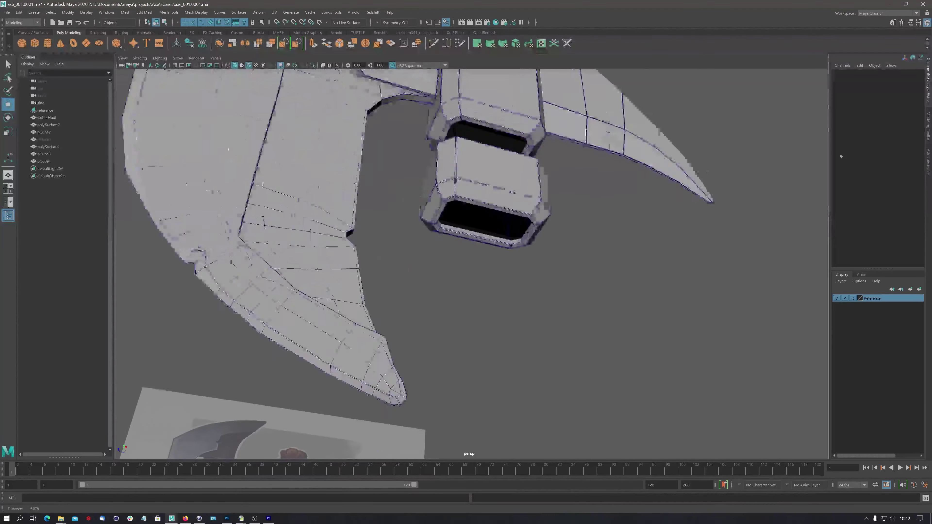
{"action": "scroll", "coordinate": [477, 244], "scroll_direction": "up", "scroll_amount": 2}
{"action": "scroll", "coordinate": [460, 253], "scroll_direction": "up", "scroll_amount": 2}
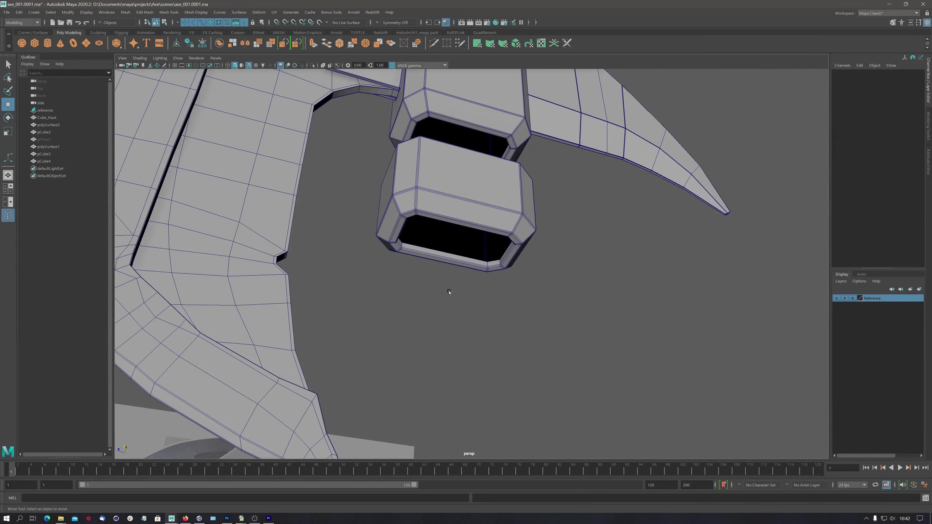
{"action": "scroll", "coordinate": [502, 236], "scroll_direction": "down", "scroll_amount": 5}
{"action": "mouse_move", "coordinate": [502, 236]}
{"action": "left_mouse_down", "text": "alt"}
{"action": "mouse_move", "coordinate": [438, 251]}
{"action": "mouse_move", "coordinate": [455, 133]}
{"action": "mouse_move", "coordinate": [473, 183]}
{"action": "mouse_move", "coordinate": [464, 256]}
{"action": "mouse_move", "coordinate": [404, 331]}
{"action": "mouse_move", "coordinate": [364, 408]}
{"action": "left_mouse_up", "text": "alt"}
{"action": "scroll", "coordinate": [471, 109], "scroll_direction": "down", "scroll_amount": 3}
{"action": "scroll", "coordinate": [464, 255], "scroll_direction": "down", "scroll_amount": 3}
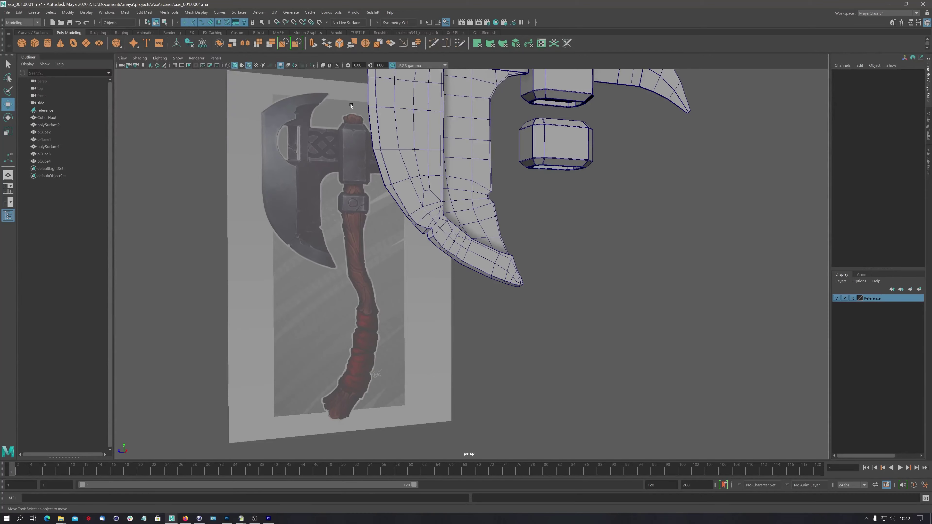
{"action": "mouse_move", "coordinate": [473, 235]}
{"action": "left_mouse_down", "text": "alt"}
{"action": "mouse_move", "coordinate": [376, 230]}
{"action": "mouse_move", "coordinate": [414, 234]}
{"action": "mouse_move", "coordinate": [381, 194]}
{"action": "left_mouse_up", "text": "alt"}
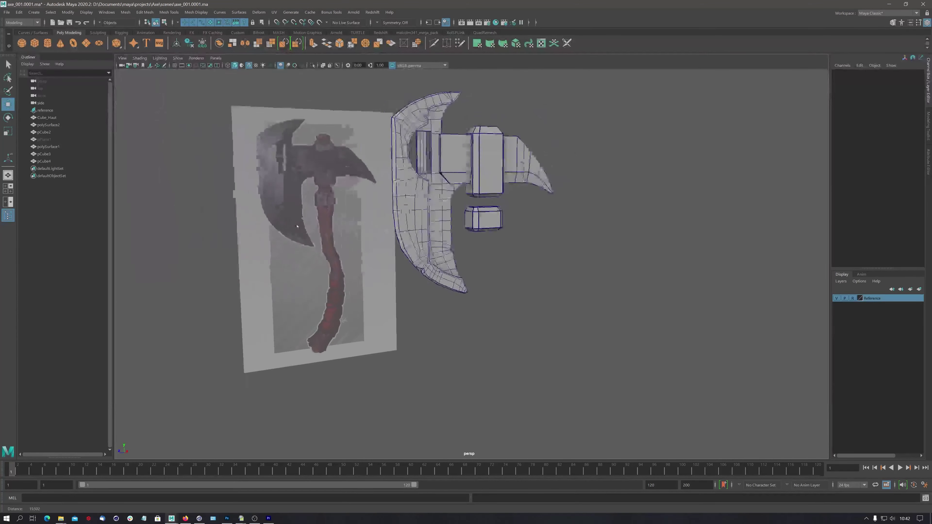
Create a polygon cylinder and move it down toward the reference handle's bottom end in side view.
{"action": "left_click", "coordinate": [47, 43]}
{"action": "left_click_drag", "start_coordinate": [500, 148], "coordinate": [499, 361]}
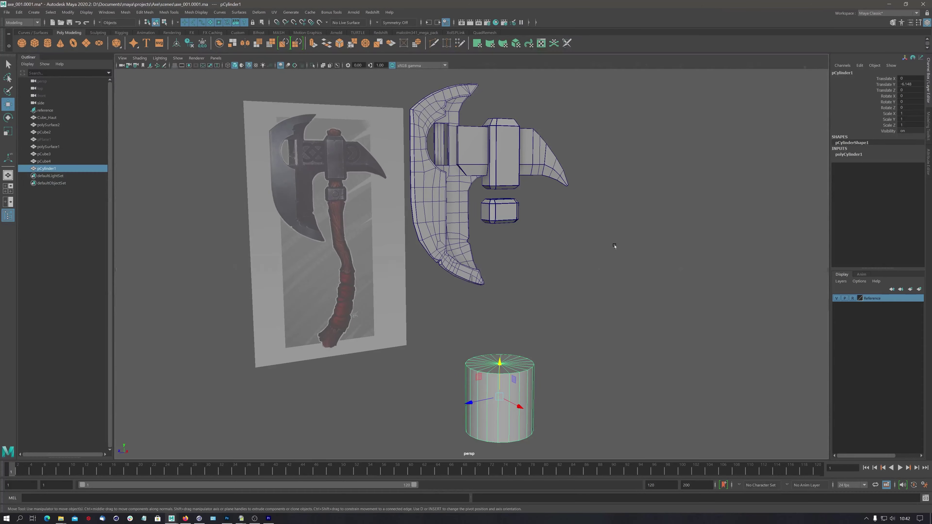
{"action": "key", "text": "space"}
{"action": "key", "text": "space"}
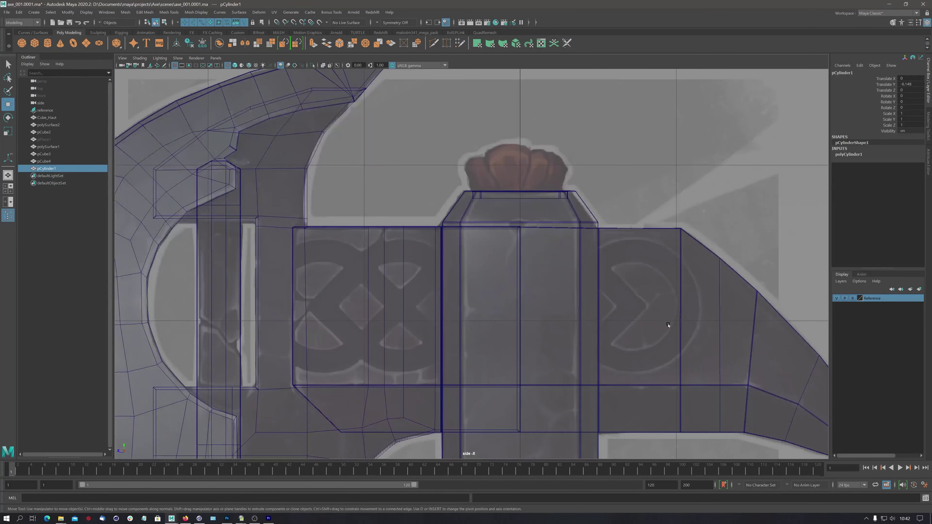
{"action": "scroll", "coordinate": [670, 319], "scroll_direction": "down", "scroll_amount": 10}
{"action": "middle_click_drag", "start_coordinate": [672, 320], "coordinate": [695, 200], "text": "alt"}
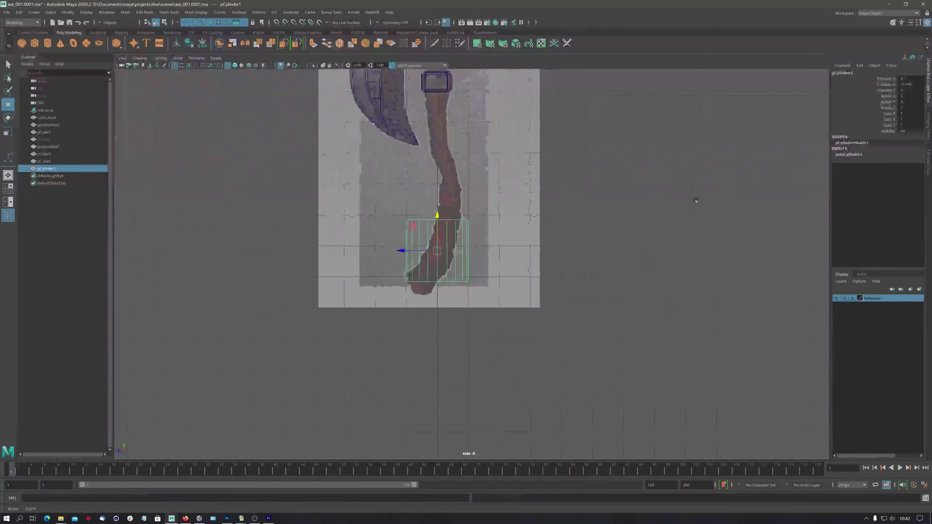
{"action": "scroll", "coordinate": [496, 225], "scroll_direction": "up", "scroll_amount": 3}
{"action": "scroll", "coordinate": [624, 167], "scroll_direction": "up", "scroll_amount": 3}
{"action": "scroll", "coordinate": [480, 258], "scroll_direction": "up", "scroll_amount": 3}
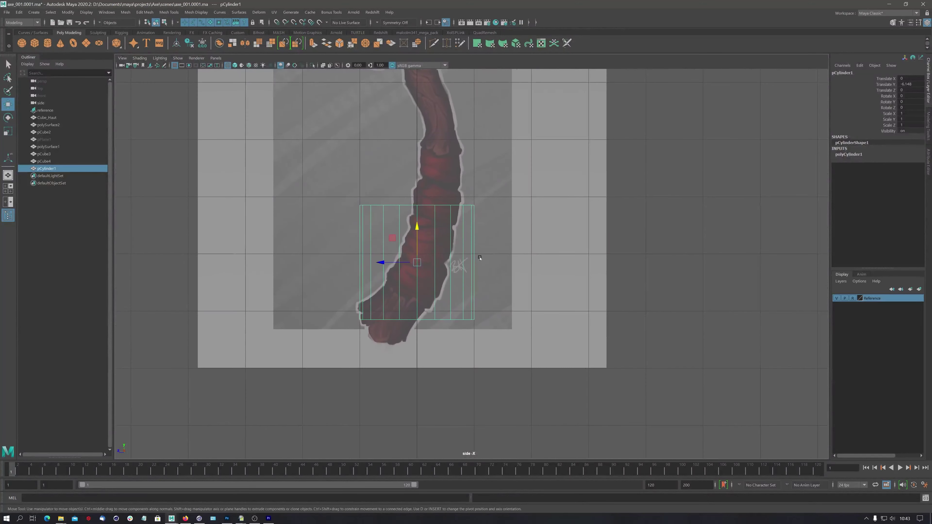
{"action": "mouse_move", "coordinate": [417, 224]}
{"action": "left_mouse_down"}
{"action": "mouse_move", "coordinate": [429, 282]}
{"action": "mouse_move", "coordinate": [420, 293]}
{"action": "left_mouse_up"}
Scale the cylinder to 0.493 and tilt it about -33.8 degrees to sit on the handle end.
{"action": "key", "text": "e"}
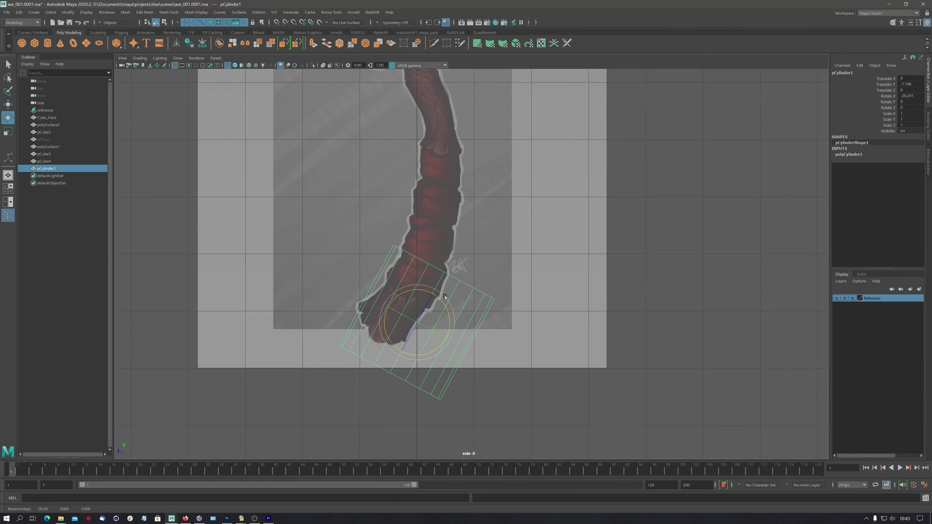
{"action": "key", "text": "r"}
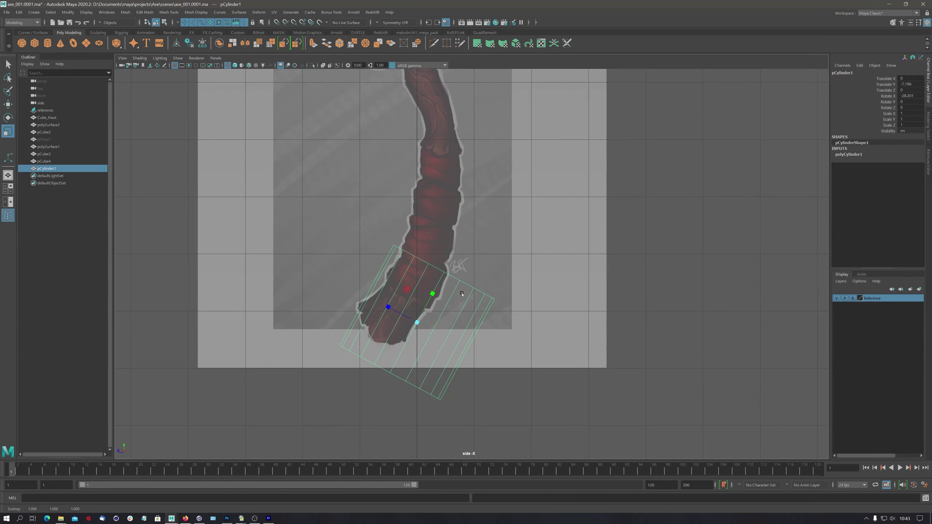
{"action": "left_click_drag", "start_coordinate": [417, 323], "coordinate": [358, 358]}
{"action": "key", "text": "e"}
{"action": "key", "text": "w"}
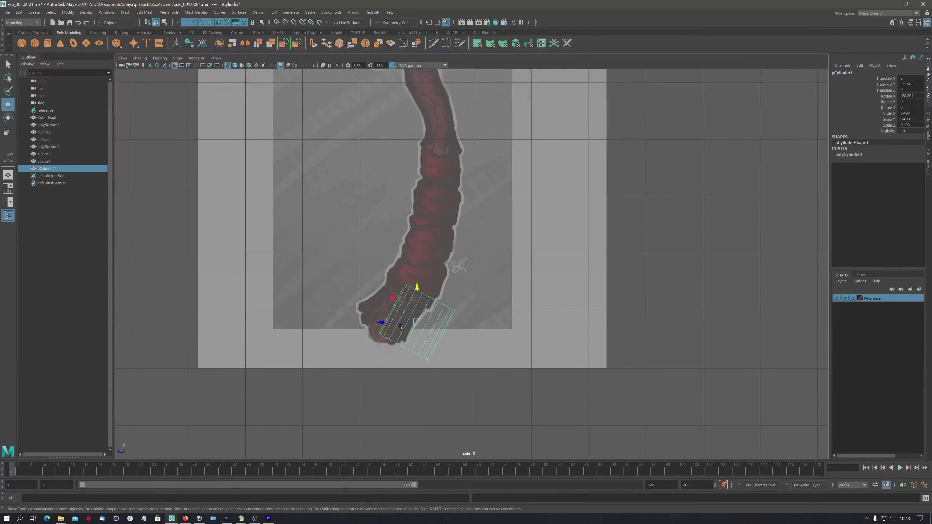
{"action": "left_click_drag", "start_coordinate": [417, 322], "coordinate": [390, 318]}
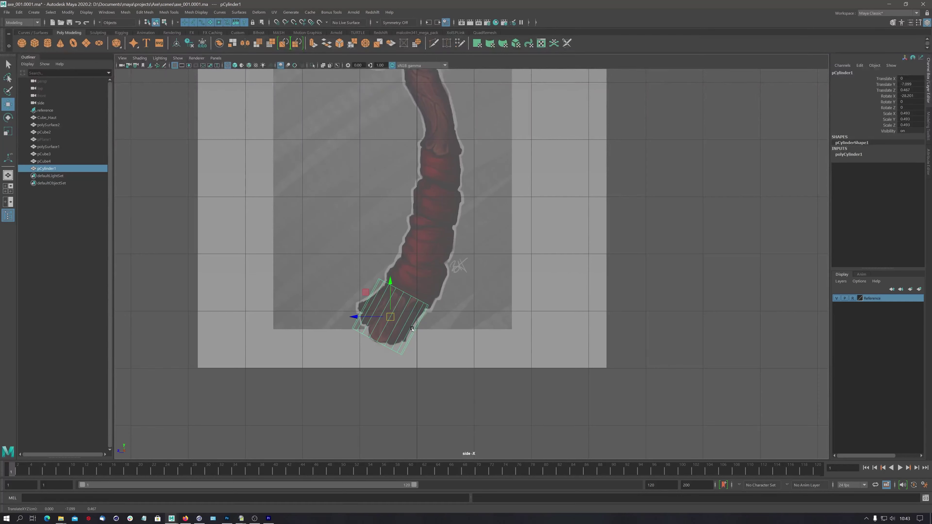
{"action": "key", "text": "e"}
{"action": "left_click_drag", "start_coordinate": [376, 290], "coordinate": [372, 292]}
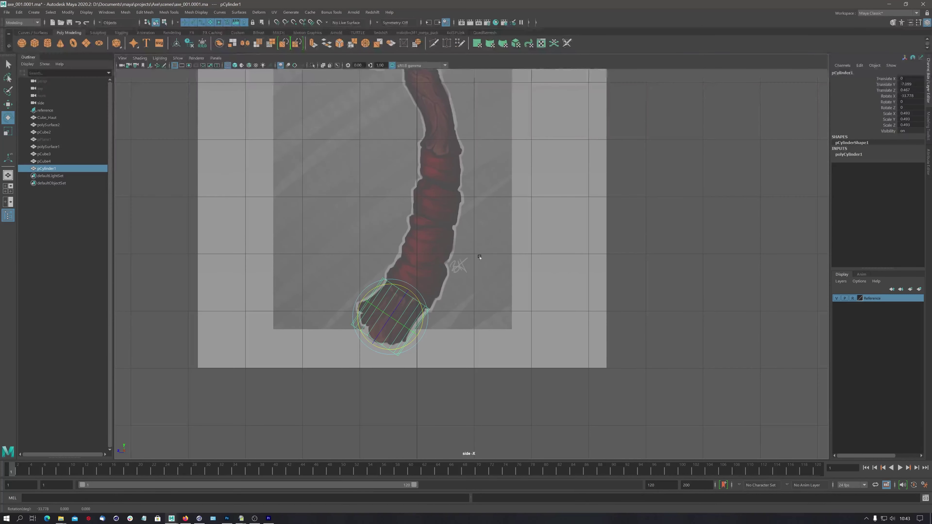
{"action": "key", "text": "space"}
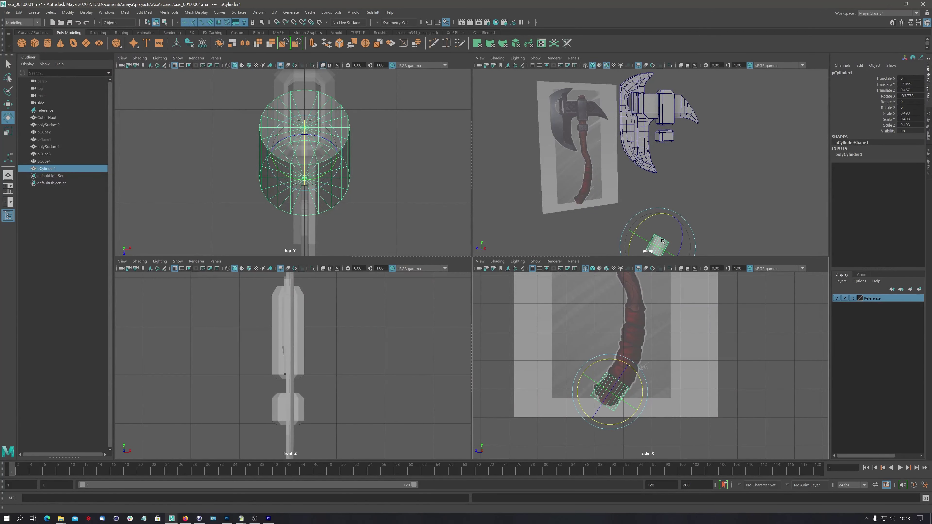
{"action": "key", "text": "space"}
Set polyCylinder1's Subdivisions Axis to 12 in the Channel Box.
{"action": "mouse_move", "coordinate": [562, 311]}
{"action": "left_mouse_down", "text": "alt"}
{"action": "mouse_move", "coordinate": [538, 237]}
{"action": "mouse_move", "coordinate": [477, 268]}
{"action": "left_mouse_up", "text": "alt"}
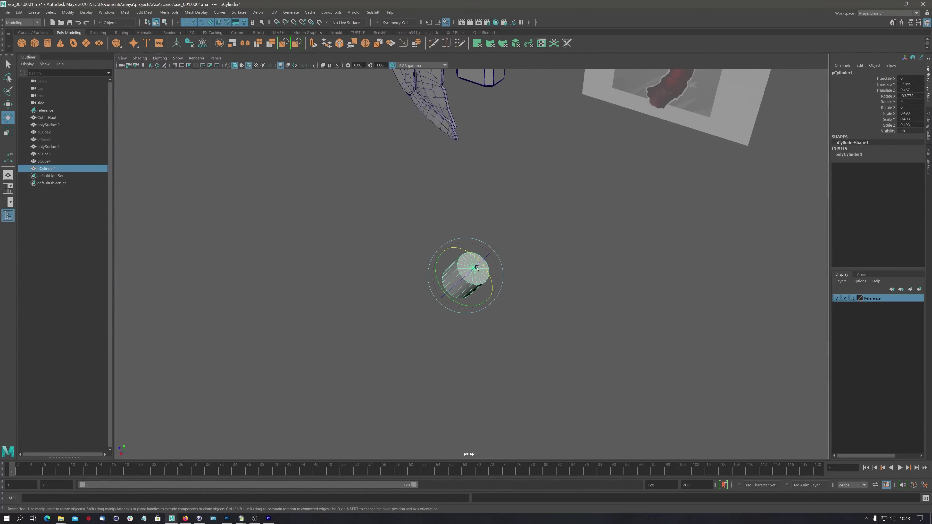
{"action": "left_click", "coordinate": [847, 154]}
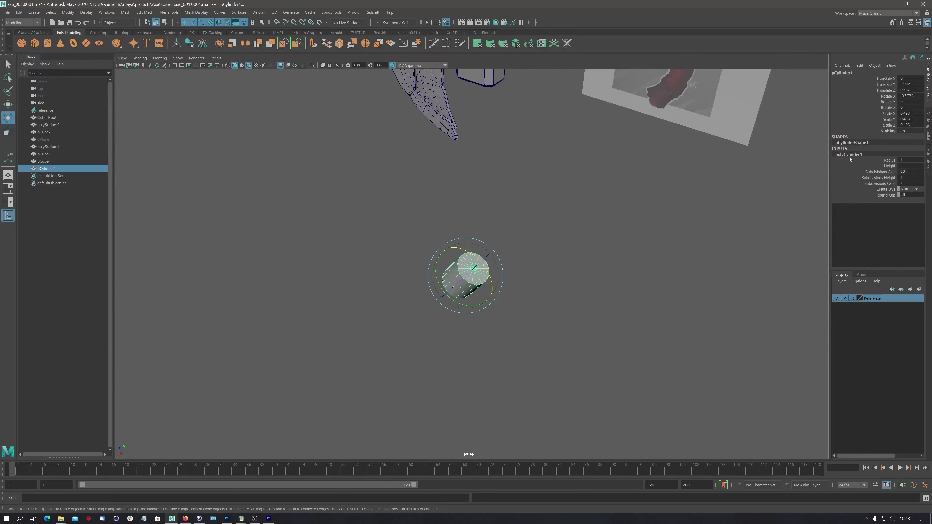
{"action": "left_click", "coordinate": [907, 171]}
{"action": "type", "text": "3"}
{"action": "key", "text": "Return"}
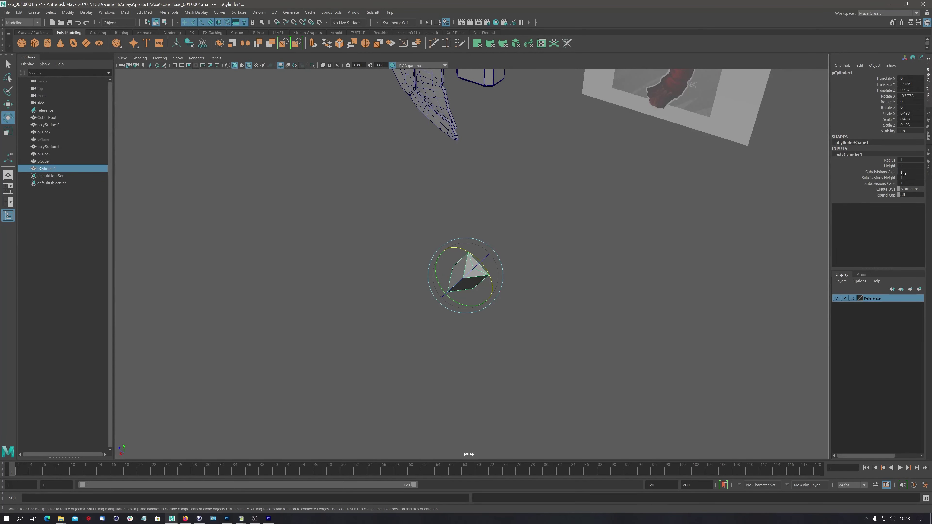
{"action": "left_click", "coordinate": [904, 172]}
{"action": "type", "text": "12"}
{"action": "key", "text": "Return"}
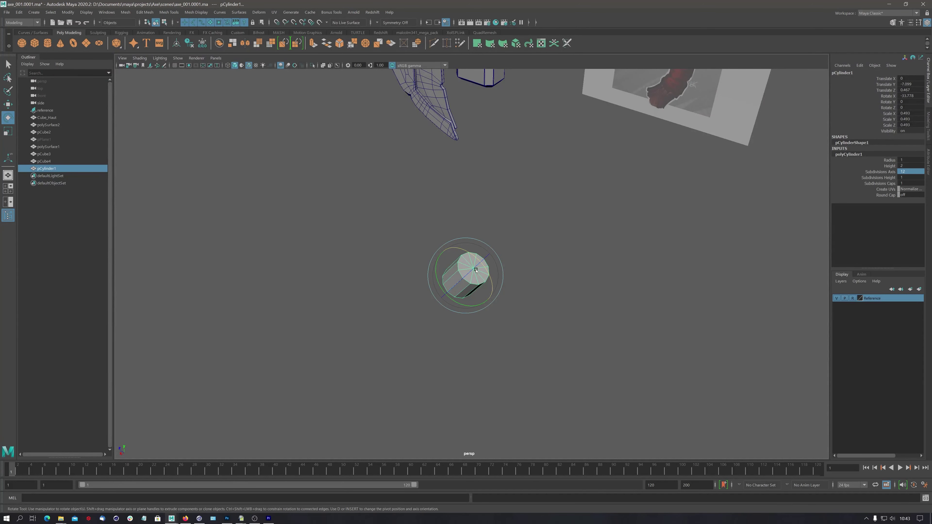
Switch to face mode and select the cylinder's end cap faces.
{"action": "mouse_move", "coordinate": [476, 270]}
{"action": "left_mouse_down", "text": "alt"}
{"action": "mouse_move", "coordinate": [462, 269]}
{"action": "mouse_move", "coordinate": [601, 246]}
{"action": "left_mouse_up", "text": "alt"}
{"action": "scroll", "coordinate": [612, 243], "scroll_direction": "up", "scroll_amount": 5}
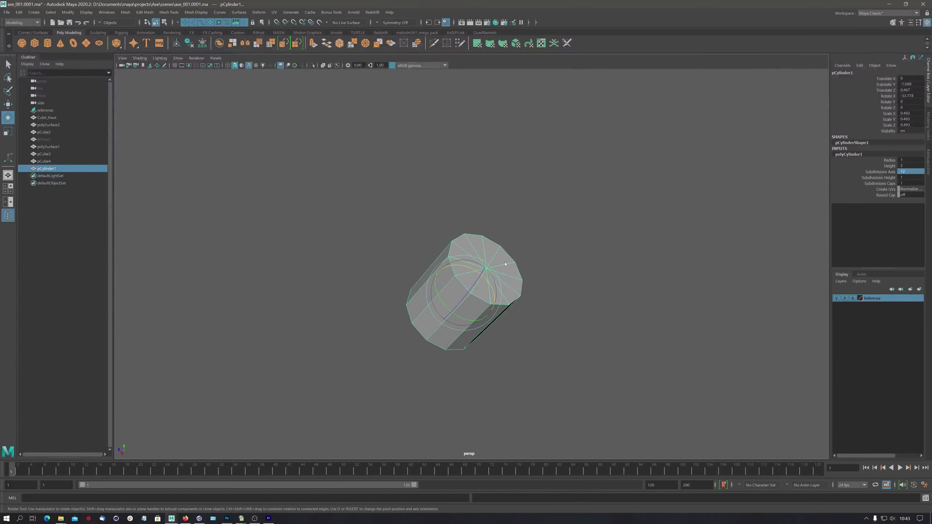
{"action": "right_click_drag", "start_coordinate": [505, 263], "coordinate": [505, 283]}
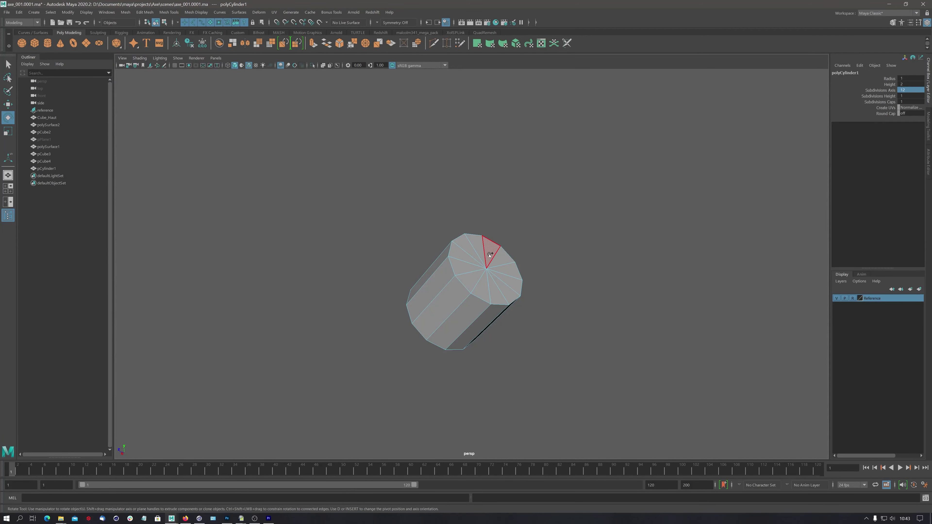
{"action": "mouse_move", "coordinate": [490, 254]}
{"action": "left_mouse_down"}
{"action": "mouse_move", "coordinate": [504, 263]}
{"action": "mouse_move", "coordinate": [468, 266]}
{"action": "mouse_move", "coordinate": [453, 296]}
{"action": "mouse_move", "coordinate": [473, 263]}
{"action": "left_mouse_up"}
{"action": "middle_click_drag", "start_coordinate": [473, 263], "coordinate": [433, 326], "text": "alt"}
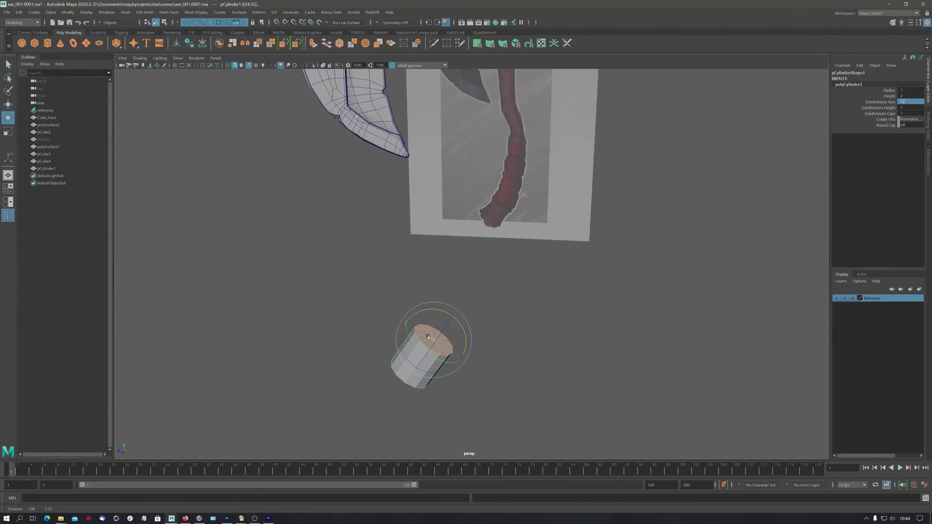
Maximize the side view framed along the handle and show the Curves / Surfaces shelf.
{"action": "key", "text": "space"}
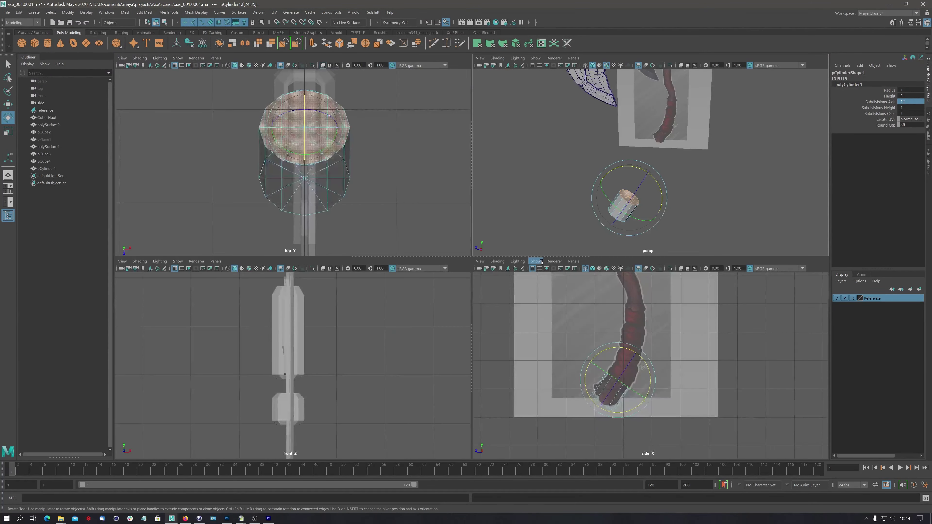
{"action": "key", "text": "space"}
{"action": "scroll", "coordinate": [436, 330], "scroll_direction": "down", "scroll_amount": 2}
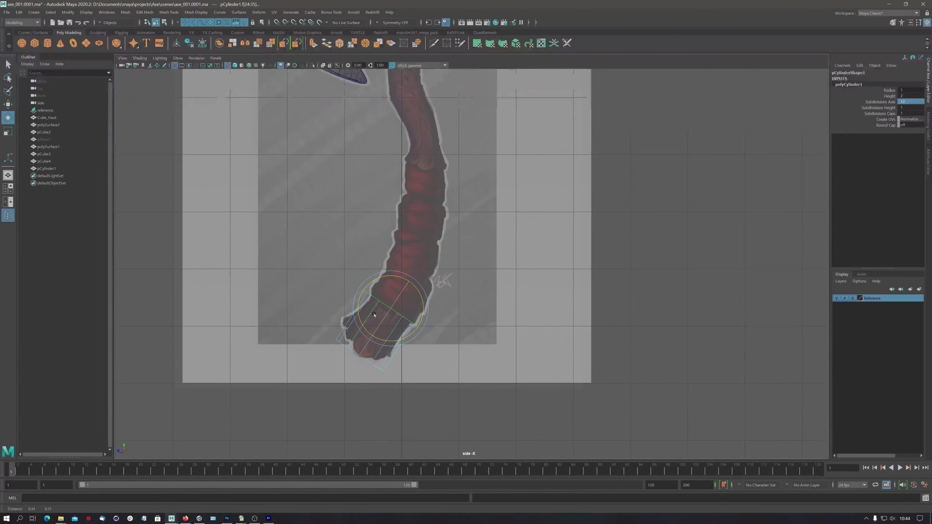
{"action": "scroll", "coordinate": [261, 166], "scroll_direction": "up", "scroll_amount": 2}
{"action": "middle_click_drag", "start_coordinate": [261, 166], "coordinate": [188, 285], "text": "alt"}
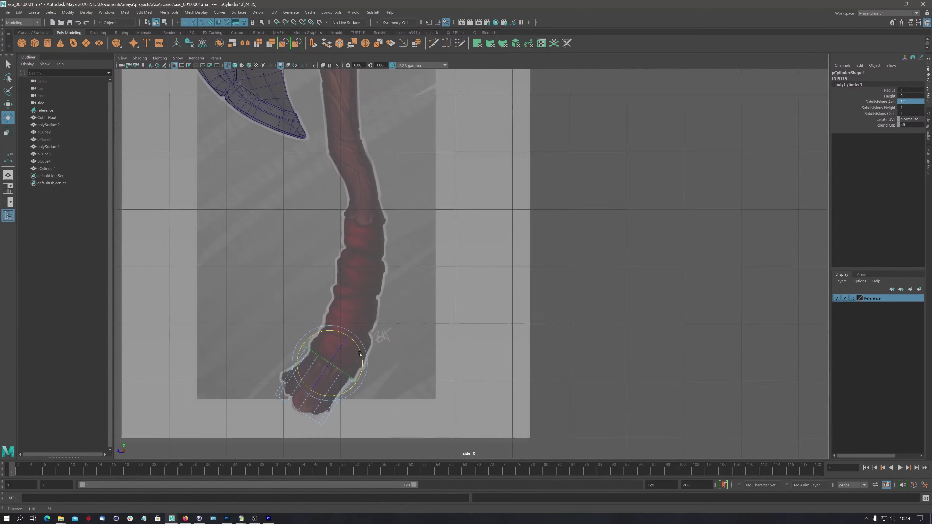
{"action": "scroll", "coordinate": [425, 341], "scroll_direction": "down", "scroll_amount": 3}
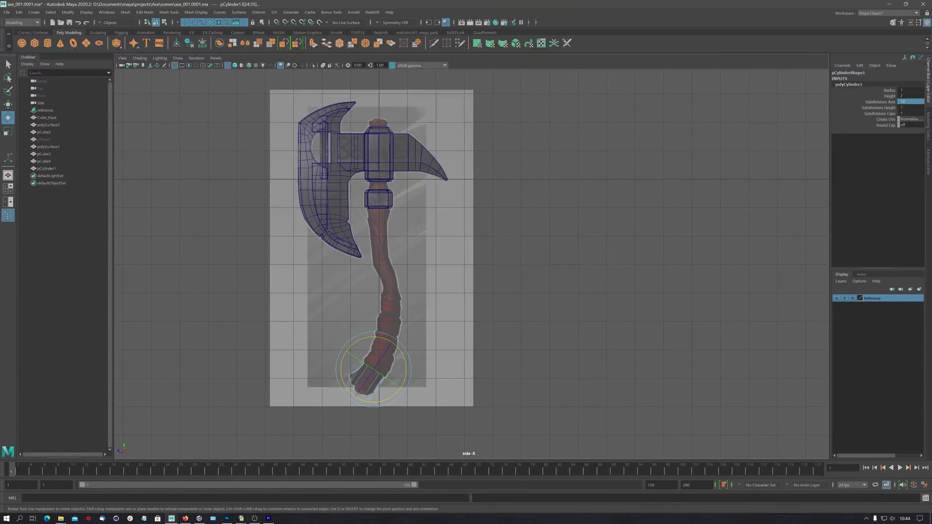
{"action": "left_click", "coordinate": [37, 33]}
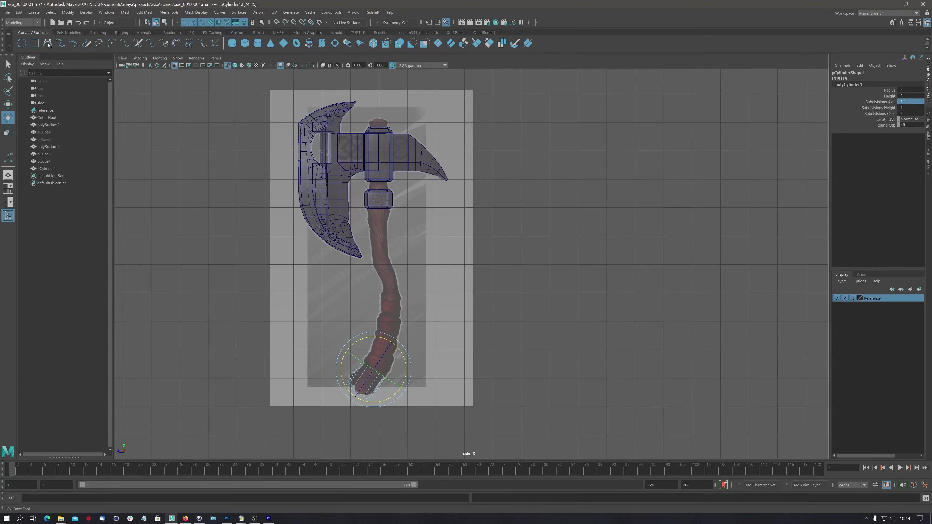
With the CV Curve Tool, place points from the handle's bottom up through its bend.
{"action": "left_click", "coordinate": [48, 44]}
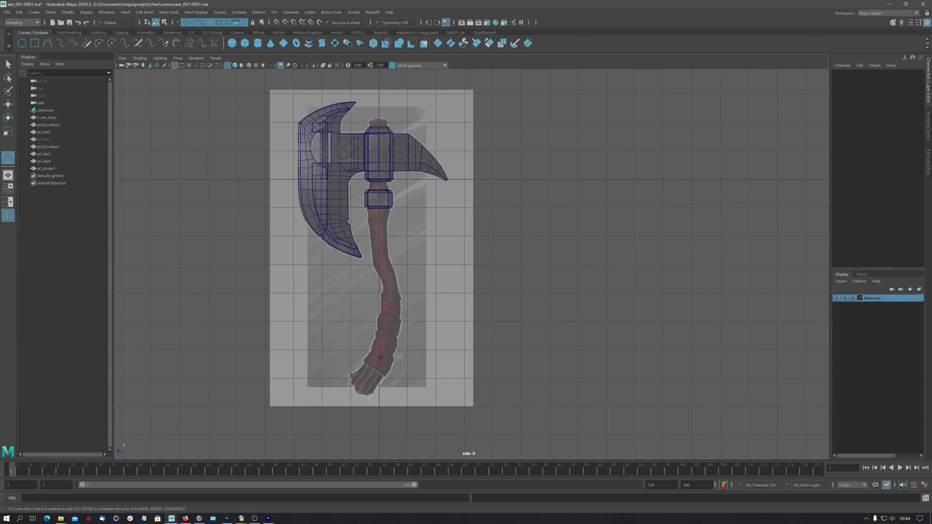
{"action": "scroll", "coordinate": [376, 367], "scroll_direction": "up", "scroll_amount": 2}
{"action": "scroll", "coordinate": [378, 369], "scroll_direction": "up", "scroll_amount": 2}
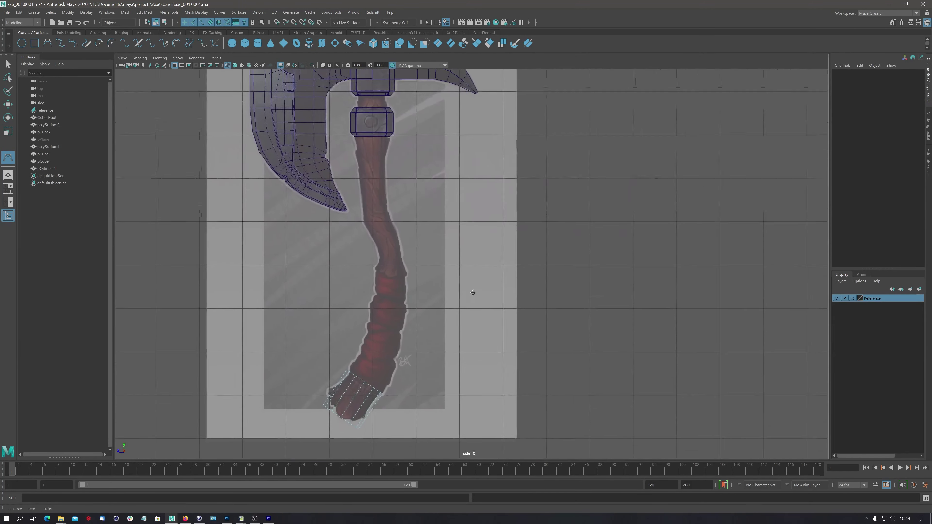
{"action": "left_click", "coordinate": [361, 393]}
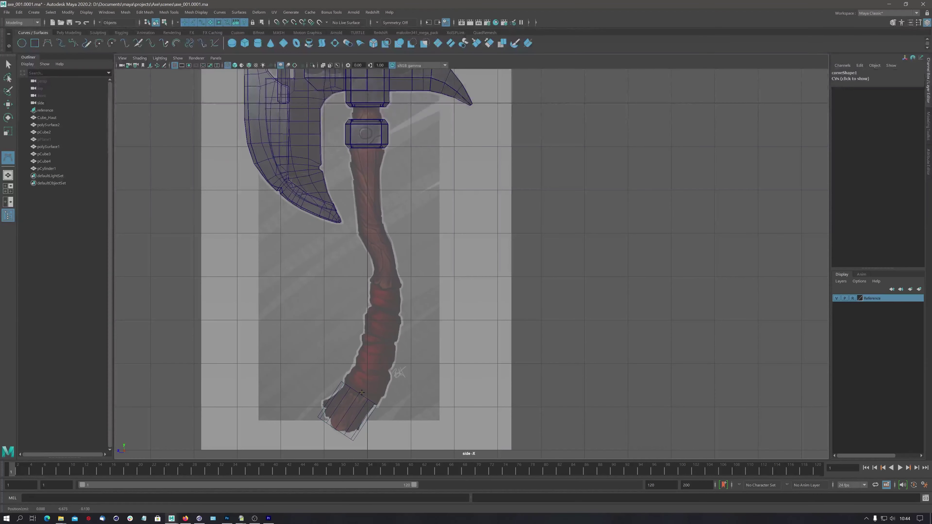
{"action": "left_click", "coordinate": [382, 338]}
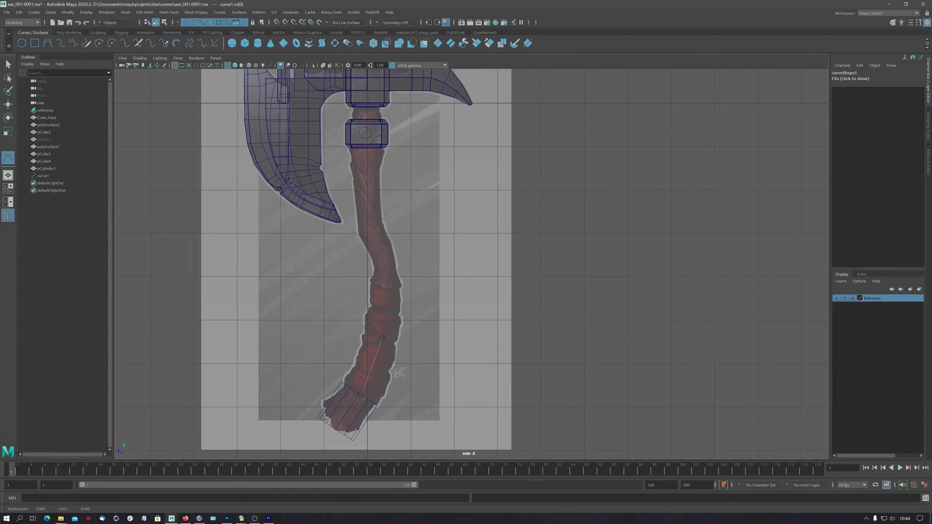
{"action": "left_click", "coordinate": [386, 273]}
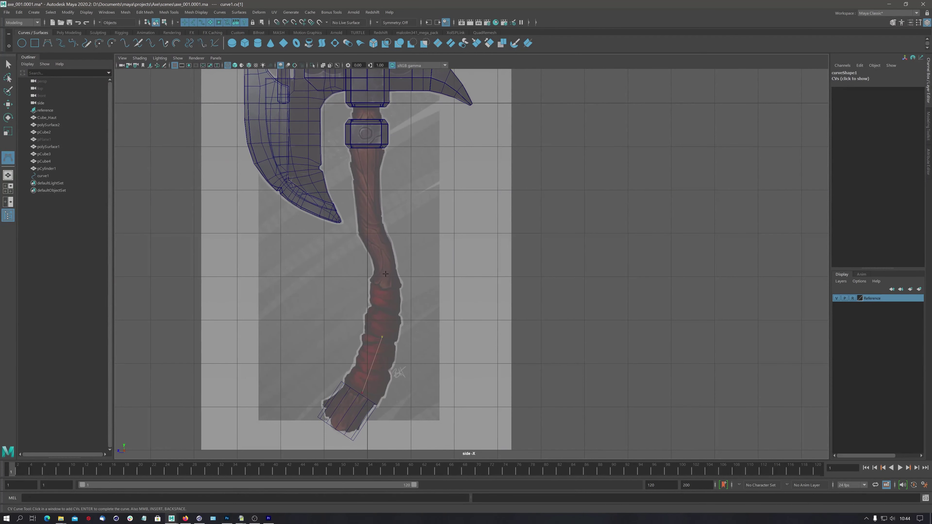
{"action": "left_click", "coordinate": [371, 229]}
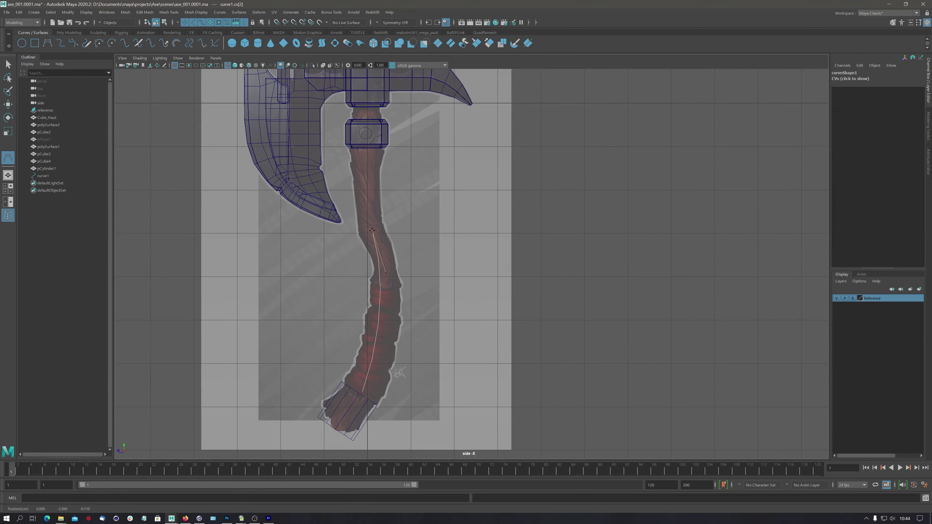
Extend the curve past the collar to the top of the axe, then enter Control Vertex mode.
{"action": "middle_click_drag", "start_coordinate": [372, 230], "coordinate": [360, 318], "text": "alt"}
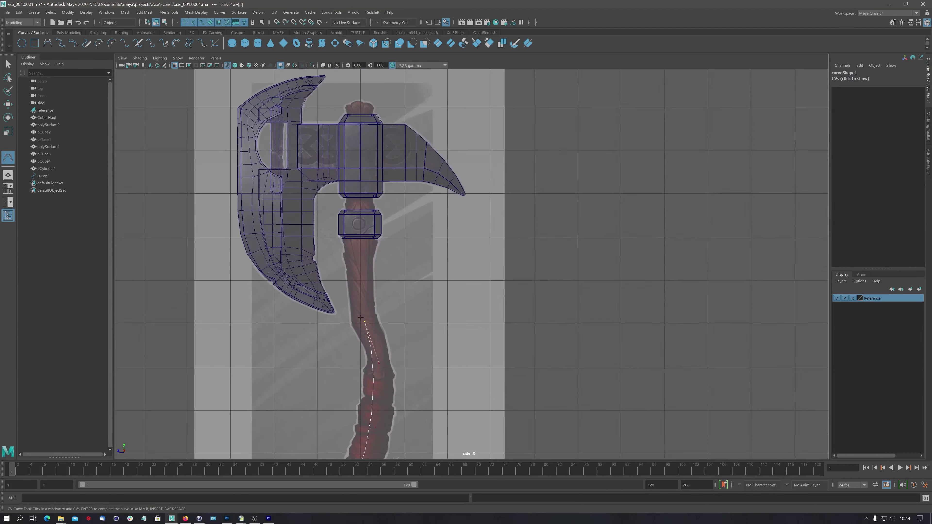
{"action": "left_click", "coordinate": [359, 265]}
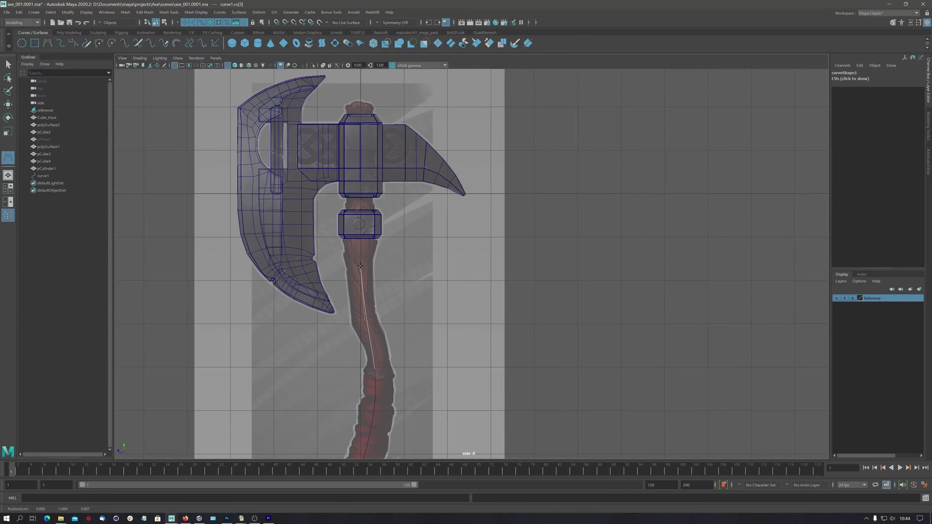
{"action": "left_click", "coordinate": [359, 202]}
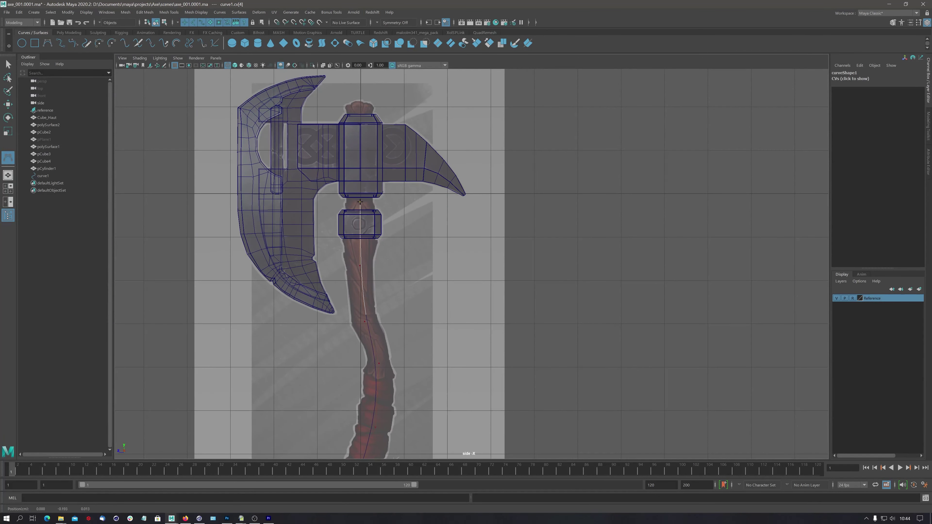
{"action": "left_click", "coordinate": [360, 102]}
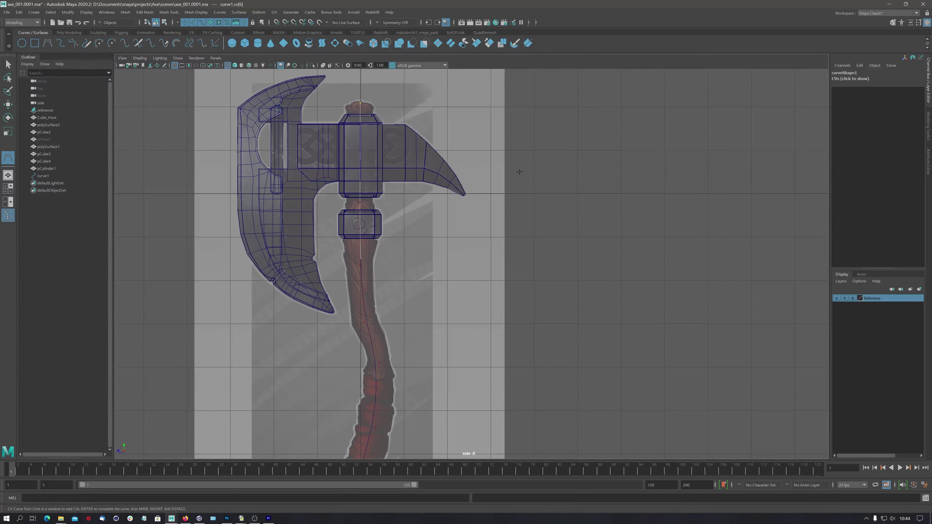
{"action": "scroll", "coordinate": [420, 308], "scroll_direction": "down", "scroll_amount": 2}
{"action": "mouse_move", "coordinate": [421, 308]}
{"action": "middle_mouse_down", "text": "alt"}
{"action": "mouse_move", "coordinate": [432, 196]}
{"action": "mouse_move", "coordinate": [436, 283]}
{"action": "middle_mouse_up", "text": "alt"}
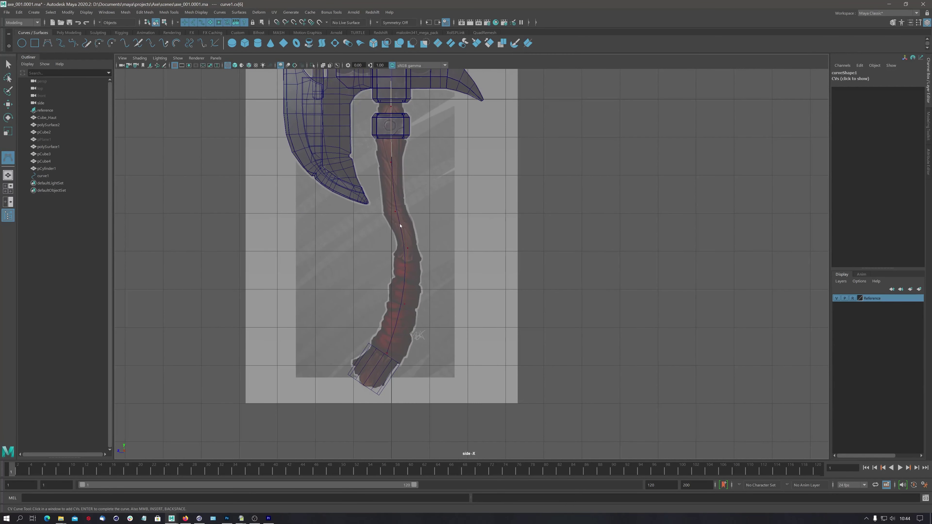
{"action": "right_click_drag", "start_coordinate": [399, 223], "coordinate": [355, 225]}
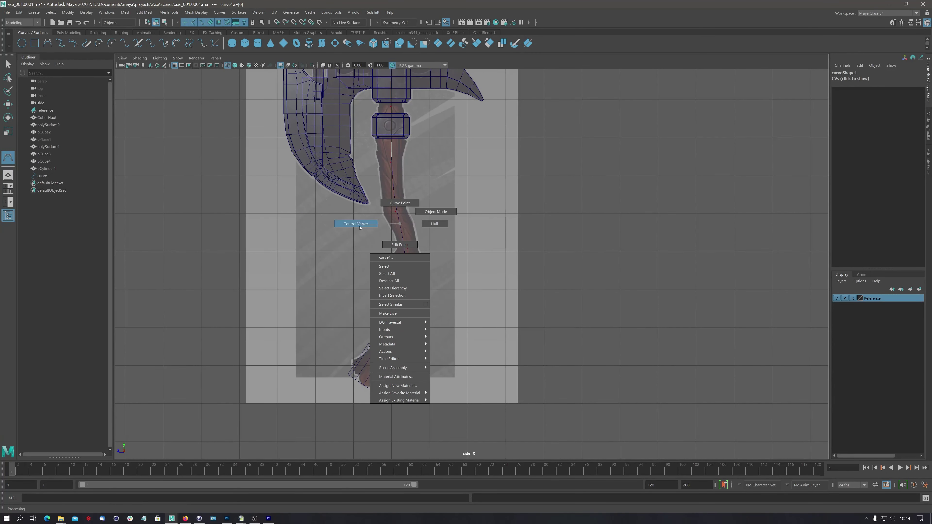
Move curve1's middle CVs so the curve follows the handle's bend.
{"action": "key", "text": "w"}
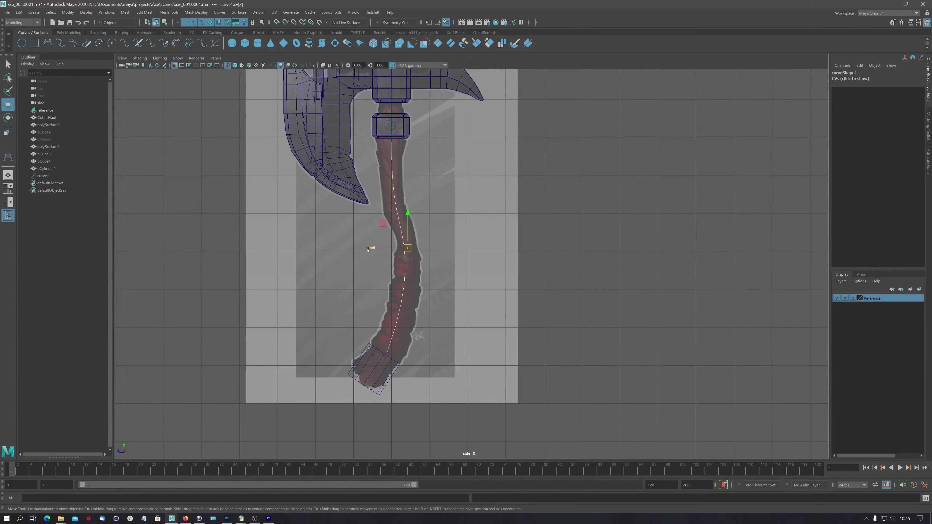
{"action": "left_click", "coordinate": [380, 247]}
{"action": "left_click_drag", "start_coordinate": [380, 247], "coordinate": [416, 228]}
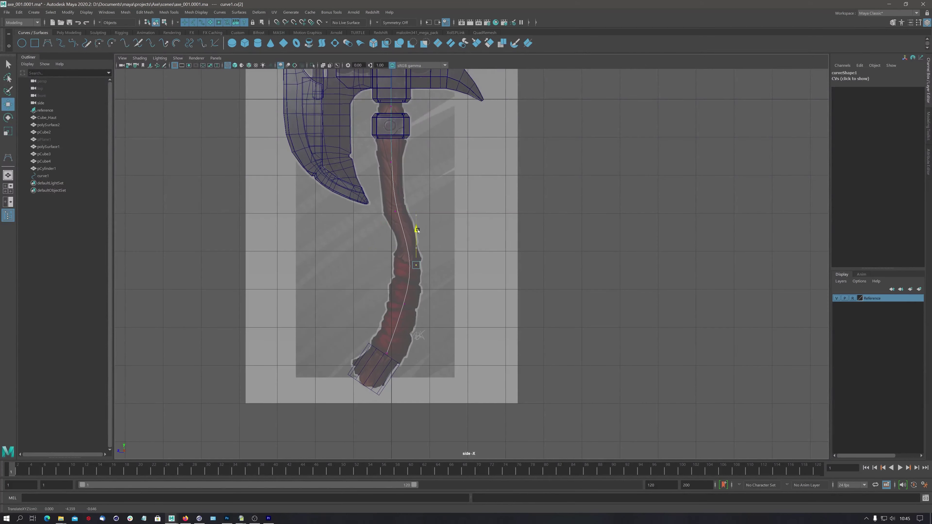
{"action": "left_click", "coordinate": [395, 211]}
{"action": "left_click_drag", "start_coordinate": [365, 212], "coordinate": [363, 212]}
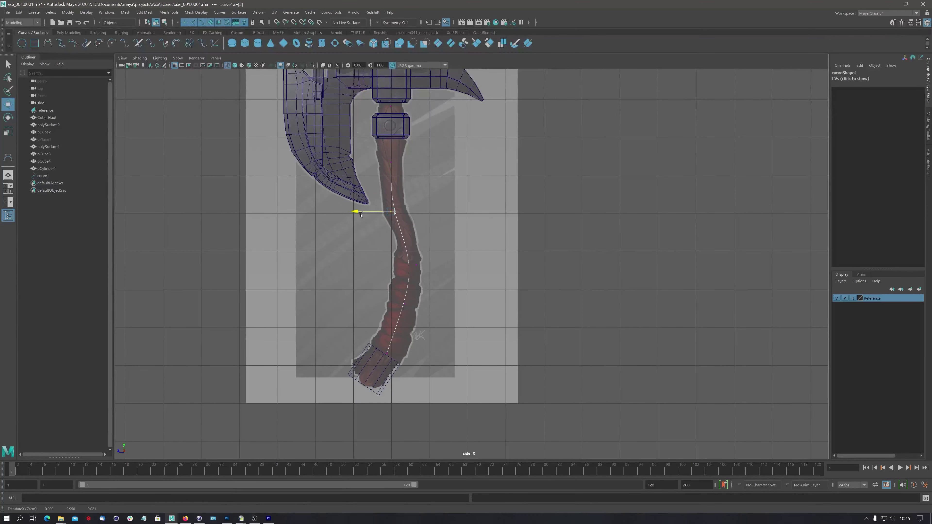
{"action": "left_click", "coordinate": [416, 263]}
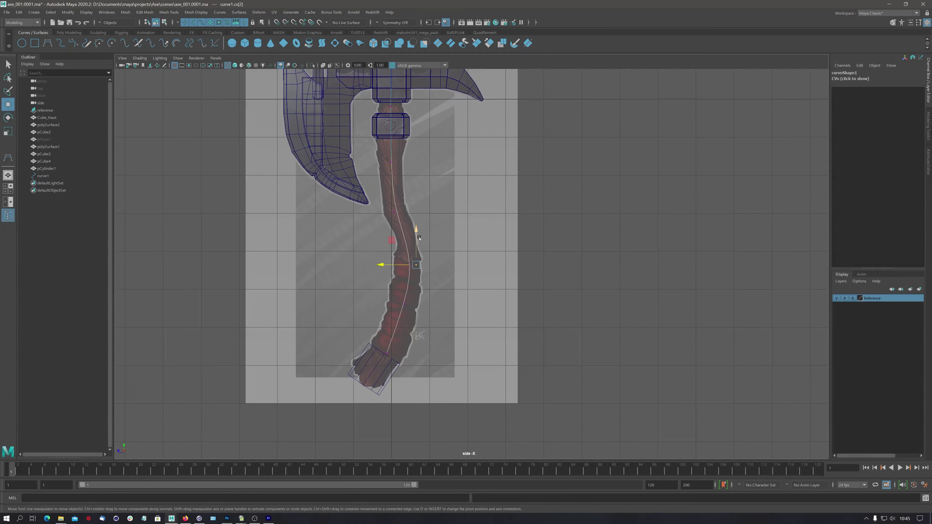
{"action": "left_click_drag", "start_coordinate": [417, 232], "coordinate": [417, 224]}
{"action": "left_click", "coordinate": [395, 211]}
{"action": "left_click_drag", "start_coordinate": [394, 186], "coordinate": [358, 209]}
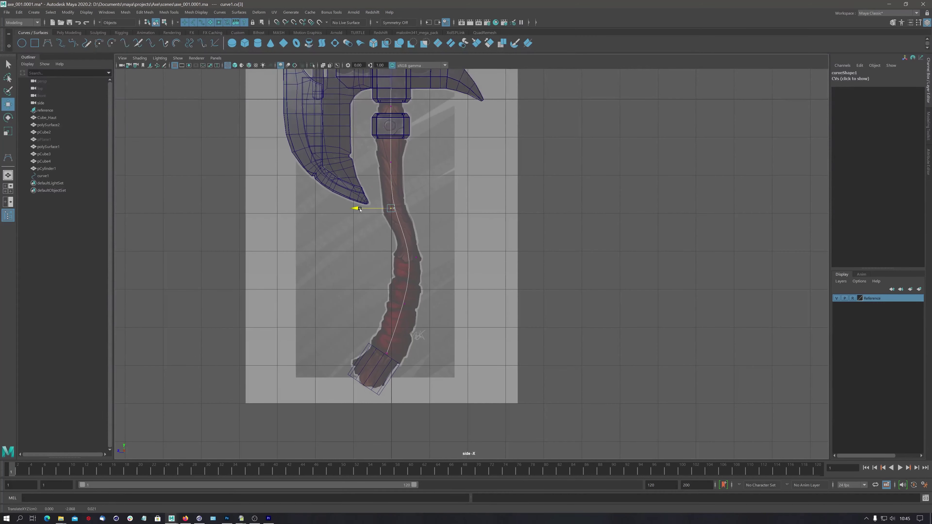
Centre the curve's bottom point on the cylinder cap, then select the cylinder in perspective.
{"action": "left_click", "coordinate": [387, 352]}
{"action": "left_click_drag", "start_coordinate": [351, 352], "coordinate": [347, 352]}
{"action": "left_click_drag", "start_coordinate": [383, 318], "coordinate": [384, 318]}
{"action": "left_click_drag", "start_coordinate": [349, 354], "coordinate": [350, 354]}
{"action": "key", "text": "space"}
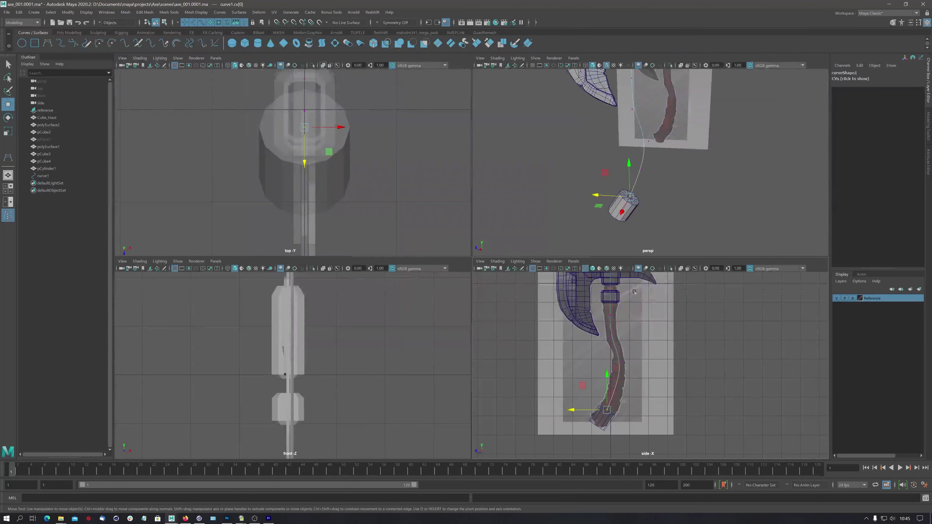
{"action": "key", "text": "space"}
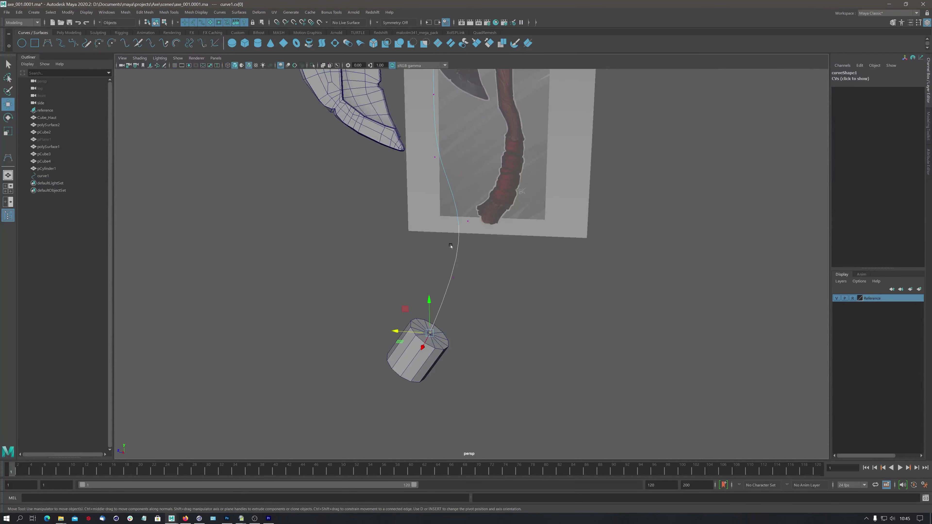
{"action": "mouse_move", "coordinate": [450, 246]}
{"action": "left_mouse_down", "text": "alt"}
{"action": "mouse_move", "coordinate": [382, 327]}
{"action": "mouse_move", "coordinate": [371, 374]}
{"action": "left_mouse_up", "text": "alt"}
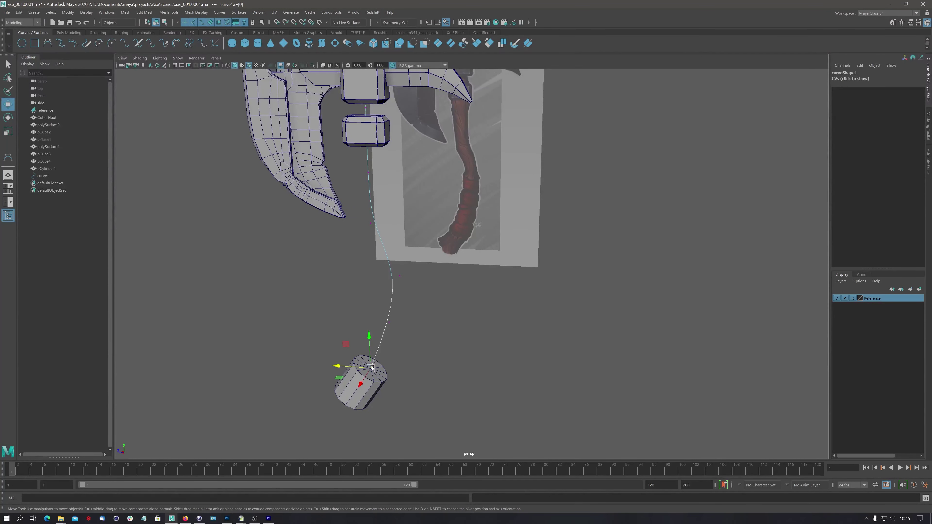
{"action": "left_click", "coordinate": [377, 389]}
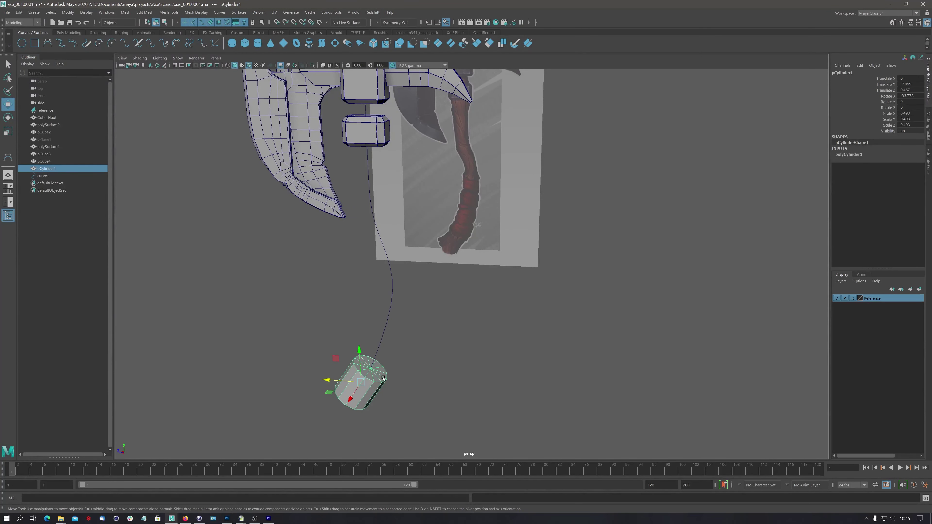
Select the cylinder's top cap faces together with curve1, then show the Poly Modeling shelf.
{"action": "right_click_drag", "start_coordinate": [383, 378], "coordinate": [380, 377]}
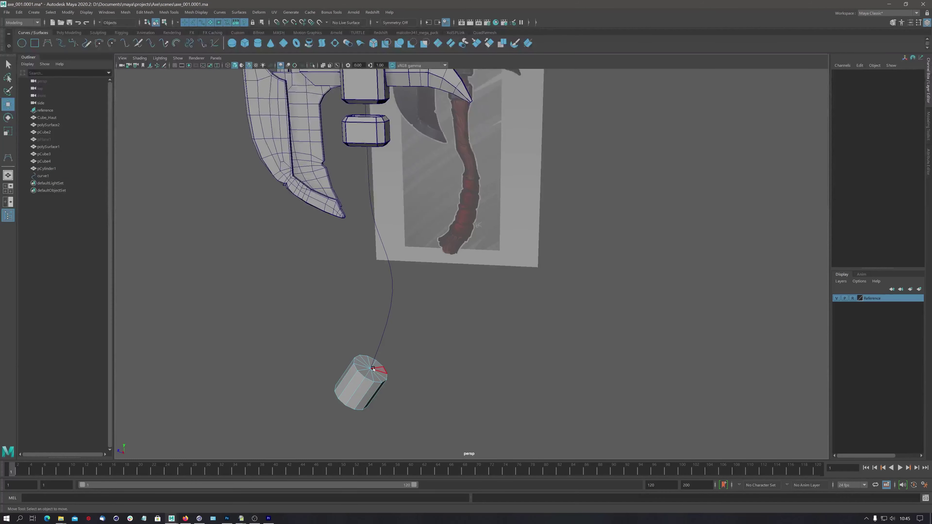
{"action": "double_click", "coordinate": [371, 366]}
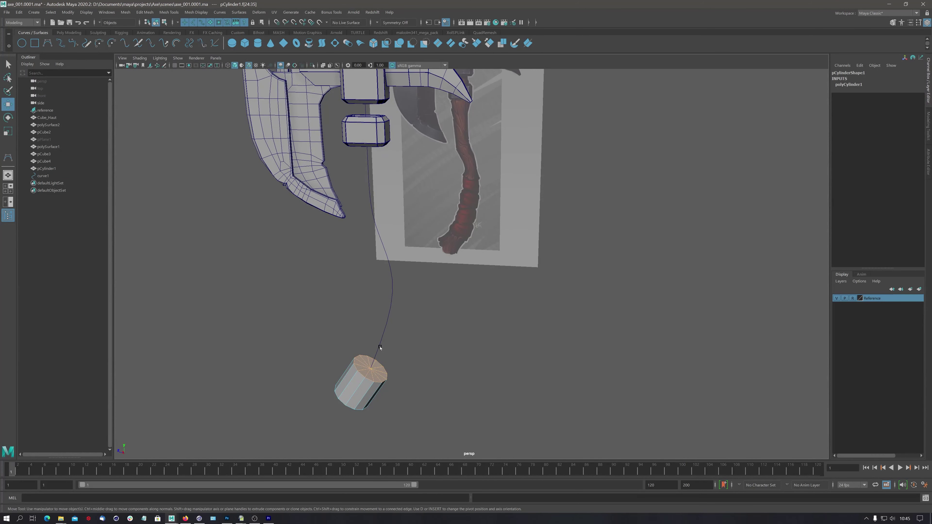
{"action": "key", "text": "w"}
{"action": "left_click", "coordinate": [380, 346]}
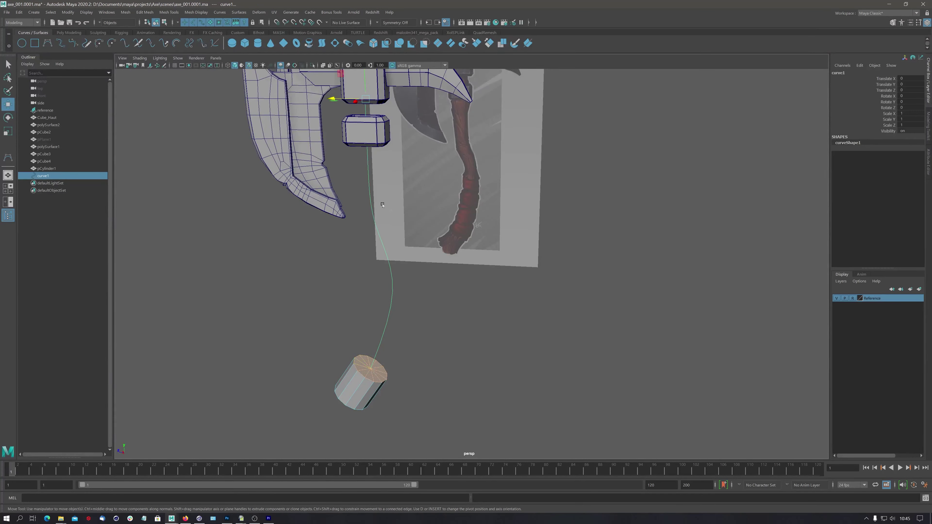
{"action": "left_click", "coordinate": [69, 33]}
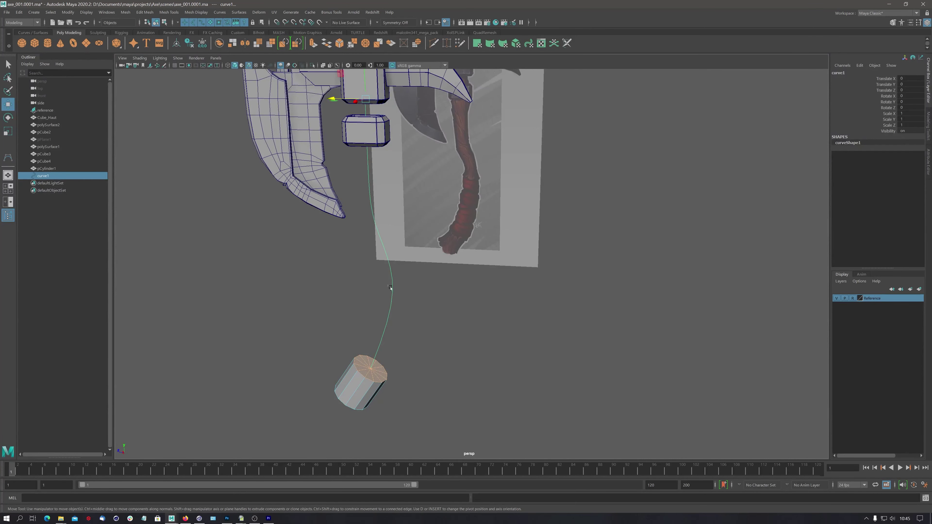
Extrude the cylinder's cap faces along curve1 and inspect the resulting bent handle.
{"action": "right_click", "coordinate": [375, 359], "text": "shift"}
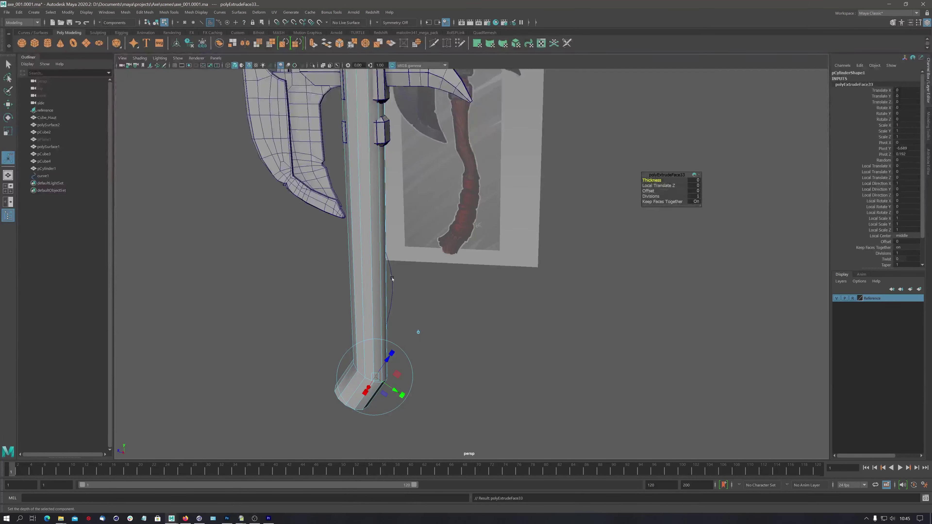
{"action": "left_click_drag", "start_coordinate": [422, 333], "coordinate": [431, 286], "text": "alt"}
{"action": "middle_click_drag", "start_coordinate": [432, 285], "coordinate": [390, 229], "text": "alt"}
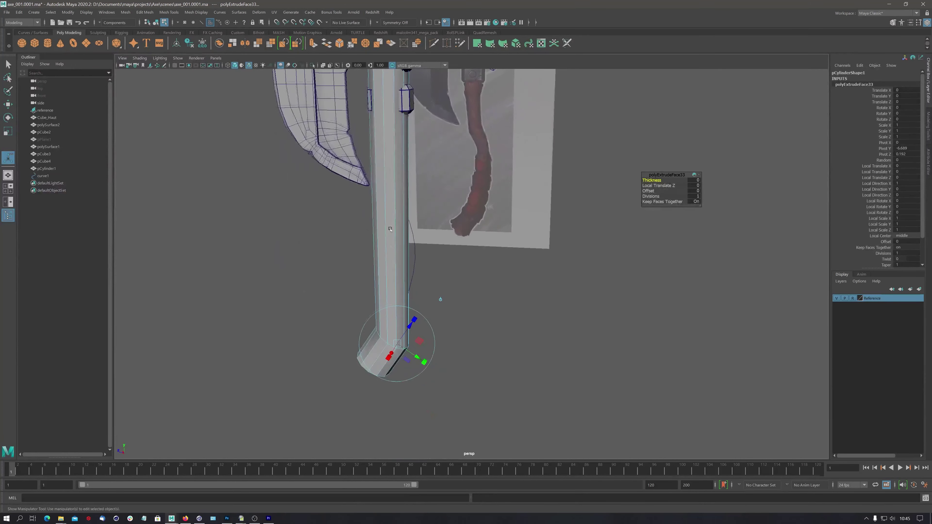
{"action": "left_click_drag", "start_coordinate": [413, 225], "coordinate": [388, 134], "text": "alt"}
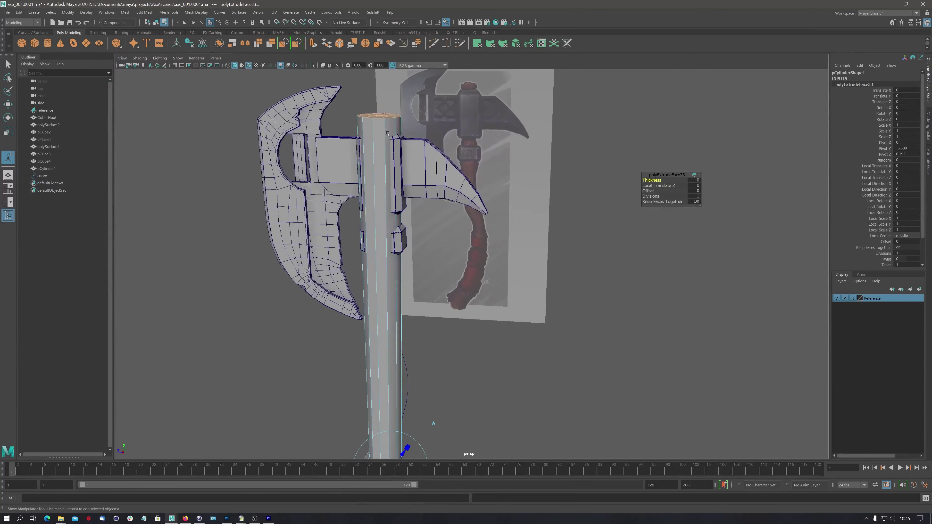
{"action": "middle_click_drag", "start_coordinate": [369, 181], "coordinate": [397, 144], "text": "alt"}
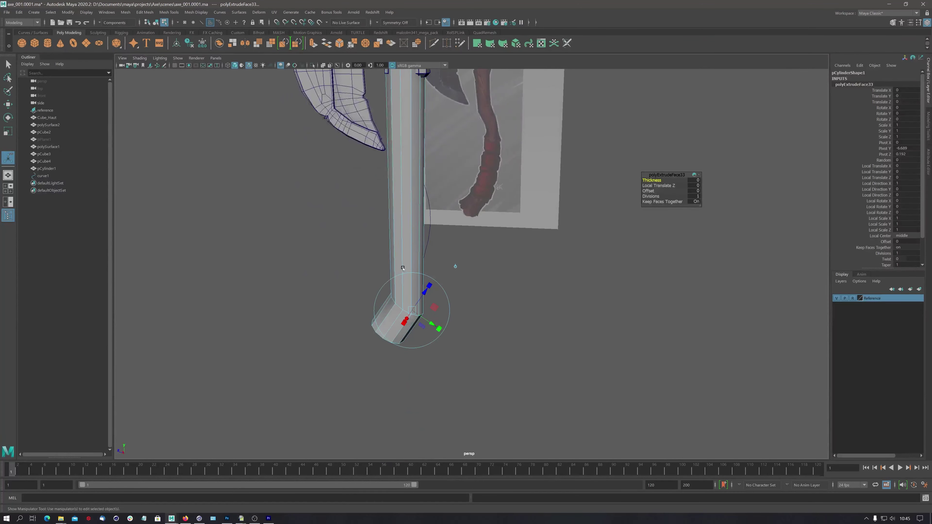
{"action": "left_click_drag", "start_coordinate": [403, 269], "coordinate": [400, 275], "text": "alt"}
{"action": "right_click_drag", "start_coordinate": [400, 276], "coordinate": [397, 286], "text": "alt"}
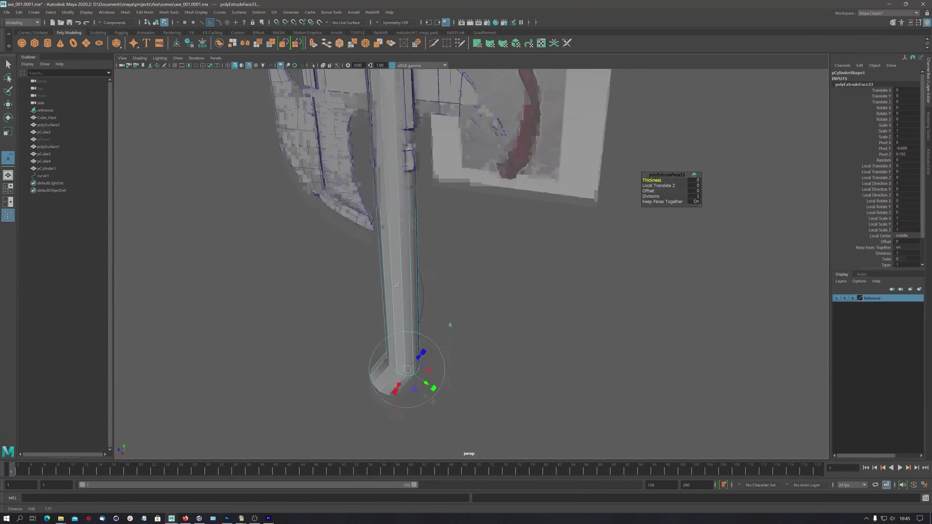
{"action": "left_click_drag", "start_coordinate": [397, 286], "coordinate": [397, 331], "text": "alt"}
{"action": "right_click_drag", "start_coordinate": [396, 330], "coordinate": [395, 374], "text": "alt"}
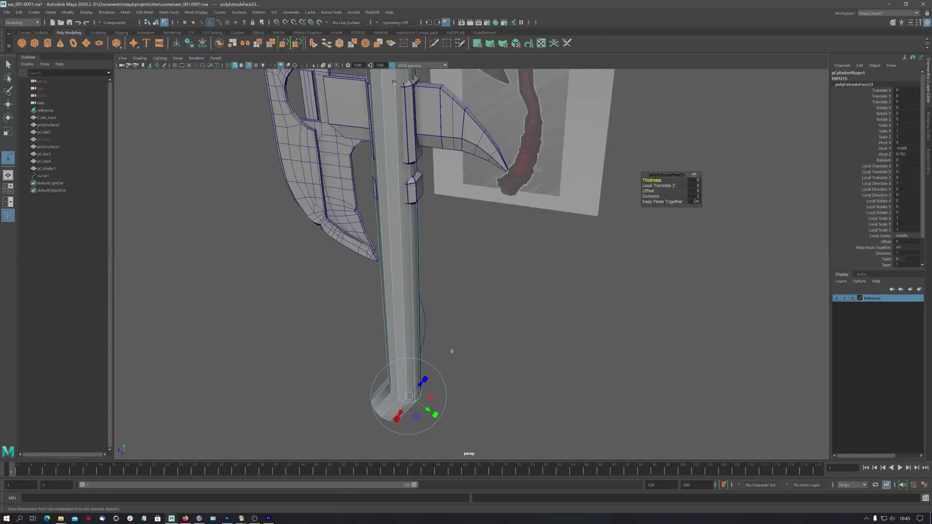
Set the extrusion's Divisions to 11 and orbit to check the handle.
{"action": "left_click", "coordinate": [651, 196]}
{"action": "middle_click_drag", "start_coordinate": [650, 196], "coordinate": [675, 193]}
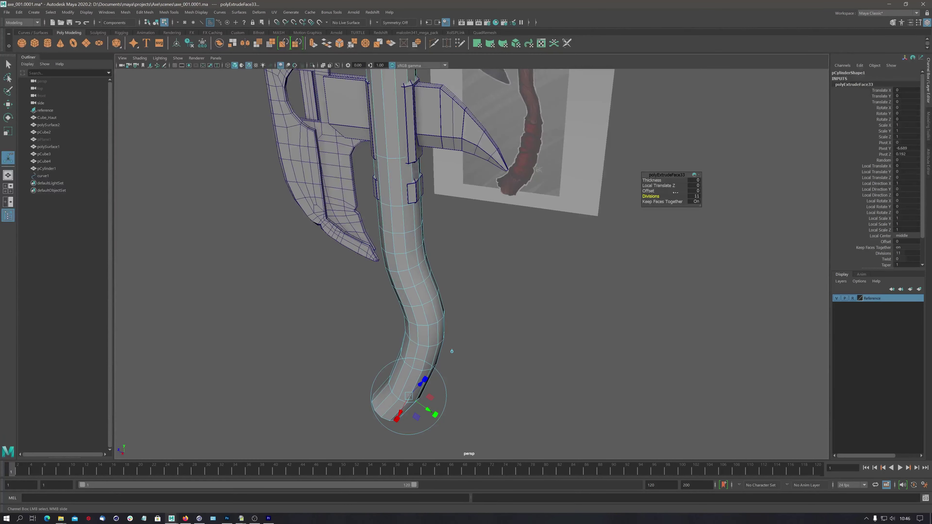
{"action": "mouse_move", "coordinate": [609, 226]}
{"action": "left_mouse_down", "text": "alt"}
{"action": "mouse_move", "coordinate": [387, 223]}
{"action": "mouse_move", "coordinate": [394, 195]}
{"action": "left_mouse_up", "text": "alt"}
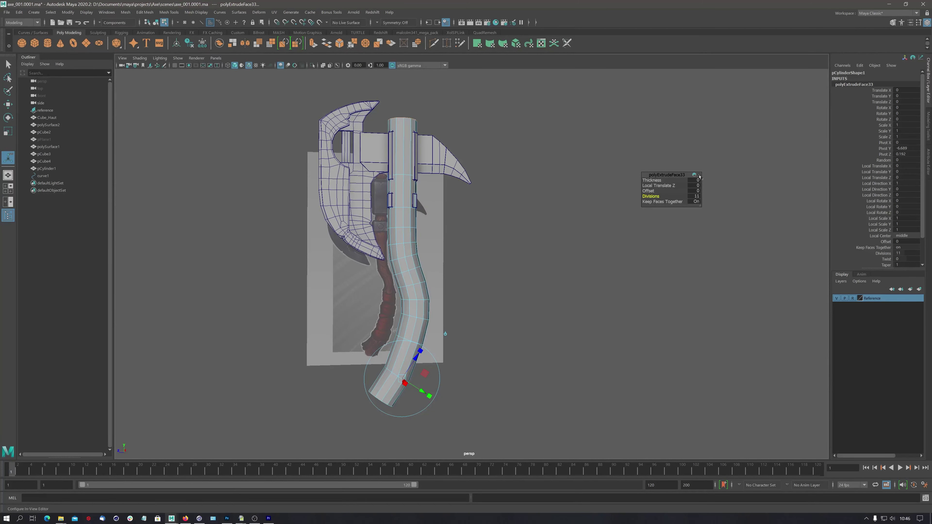
Open polyExtrudeFace33 in the Attribute Editor, try a higher Taper, then undo back to 1.
{"action": "left_click", "coordinate": [699, 177]}
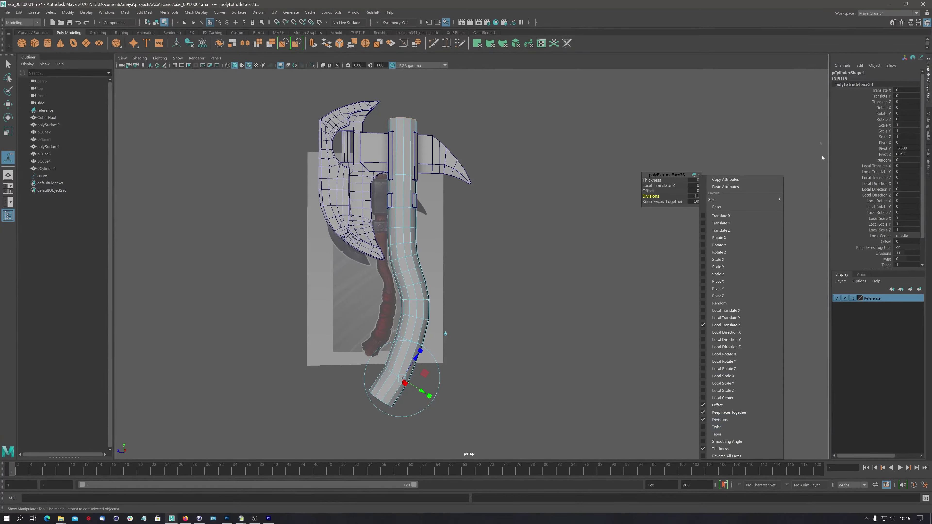
{"action": "left_click", "coordinate": [845, 45]}
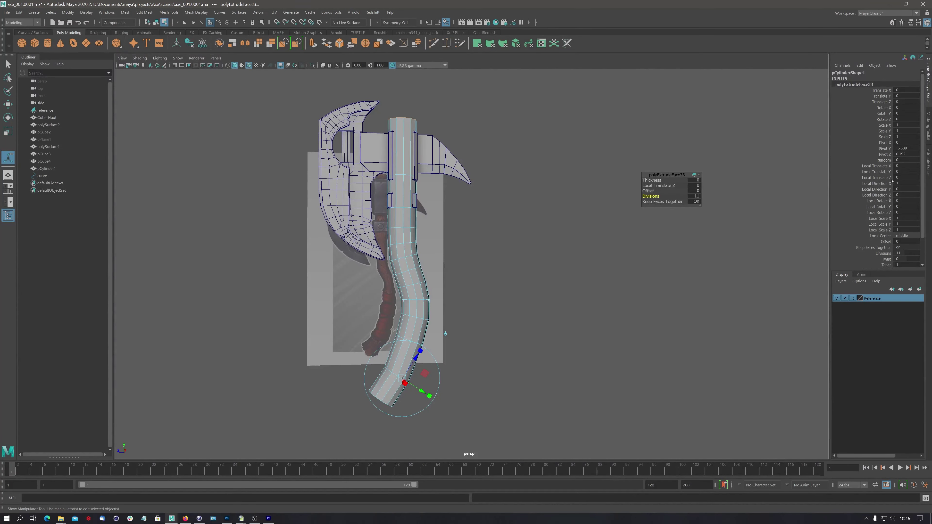
{"action": "left_click", "coordinate": [928, 161]}
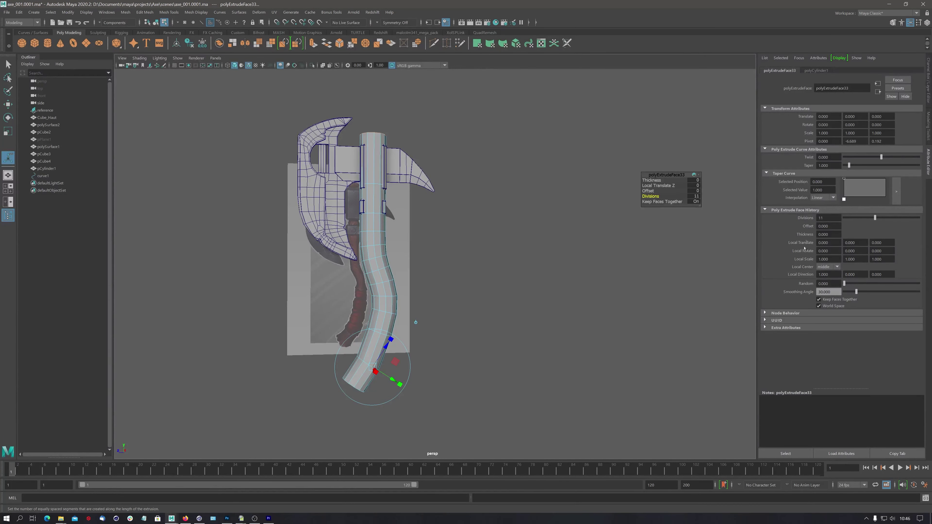
{"action": "mouse_move", "coordinate": [850, 165]}
{"action": "left_mouse_down"}
{"action": "mouse_move", "coordinate": [874, 165]}
{"action": "mouse_move", "coordinate": [850, 167]}
{"action": "mouse_move", "coordinate": [861, 168]}
{"action": "mouse_move", "coordinate": [848, 170]}
{"action": "mouse_move", "coordinate": [854, 180]}
{"action": "left_mouse_up"}
{"action": "key", "text": "ctrl+z"}
In the enlarged Taper Curve editor, lower the far end and add a lowered point near the start.
{"action": "left_click", "coordinate": [897, 194]}
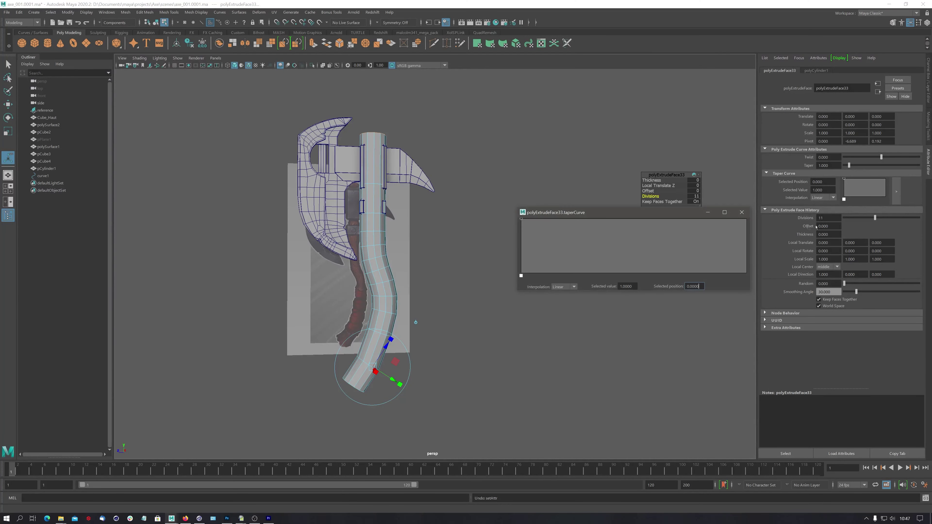
{"action": "mouse_move", "coordinate": [647, 218]}
{"action": "left_mouse_down"}
{"action": "mouse_move", "coordinate": [601, 95]}
{"action": "mouse_move", "coordinate": [591, 96]}
{"action": "left_mouse_up"}
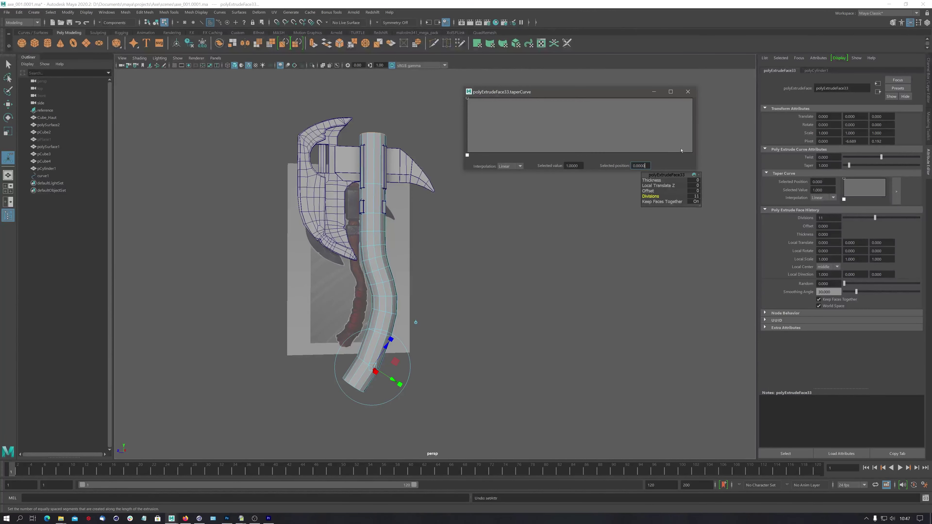
{"action": "mouse_move", "coordinate": [681, 151]}
{"action": "left_mouse_down"}
{"action": "mouse_move", "coordinate": [661, 144]}
{"action": "mouse_move", "coordinate": [698, 112]}
{"action": "mouse_move", "coordinate": [668, 118]}
{"action": "left_mouse_up"}
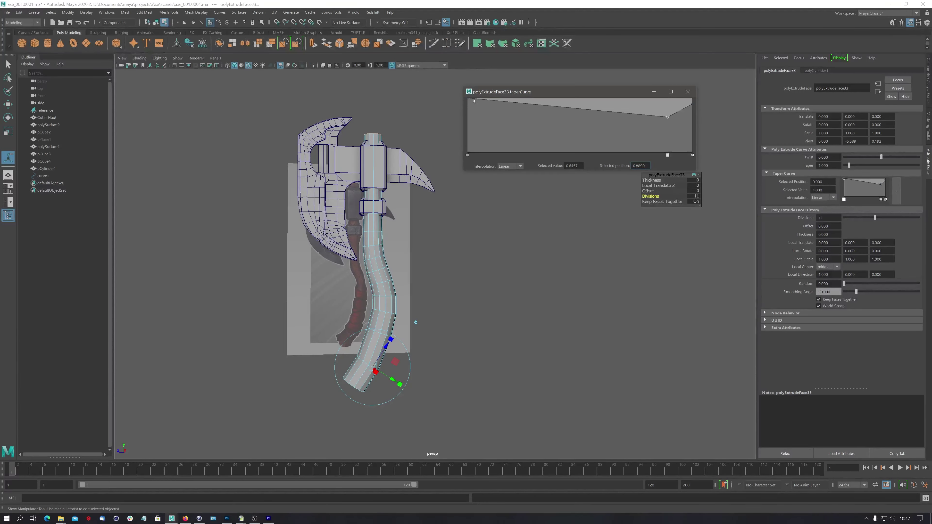
{"action": "mouse_move", "coordinate": [473, 101]}
{"action": "left_mouse_down"}
{"action": "mouse_move", "coordinate": [484, 121]}
{"action": "mouse_move", "coordinate": [471, 119]}
{"action": "mouse_move", "coordinate": [558, 120]}
{"action": "left_mouse_up"}
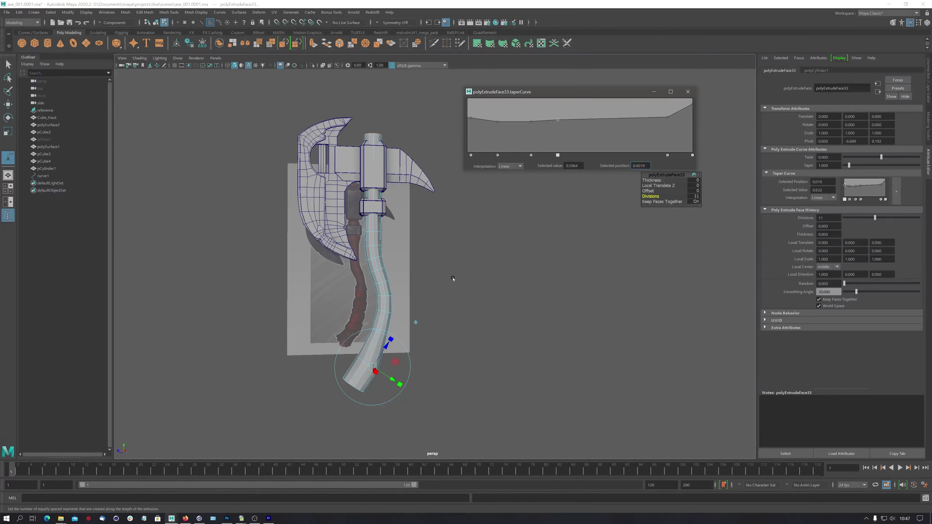
Deselect, frame the whole axe in the maximized side view, close the taper editor, and start Multi-Cut.
{"action": "left_click", "coordinate": [483, 259]}
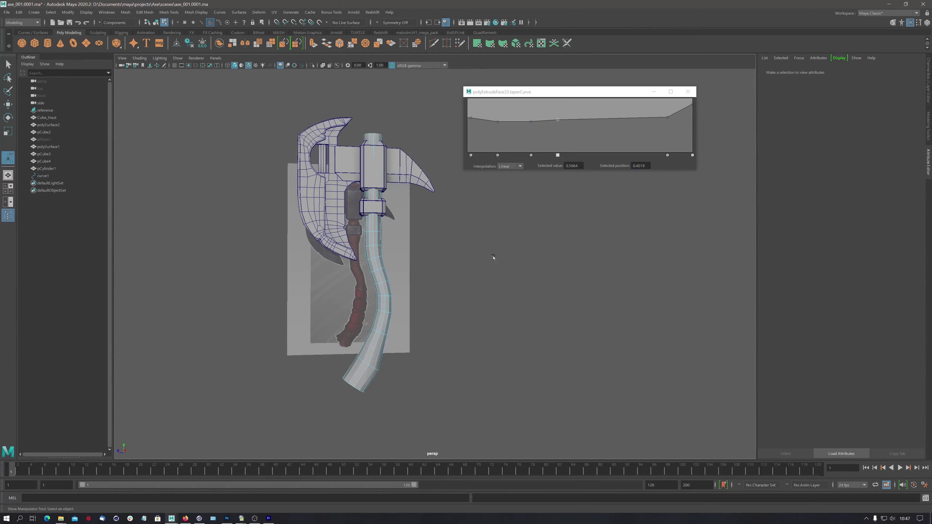
{"action": "key", "text": "space"}
{"action": "key", "text": "space"}
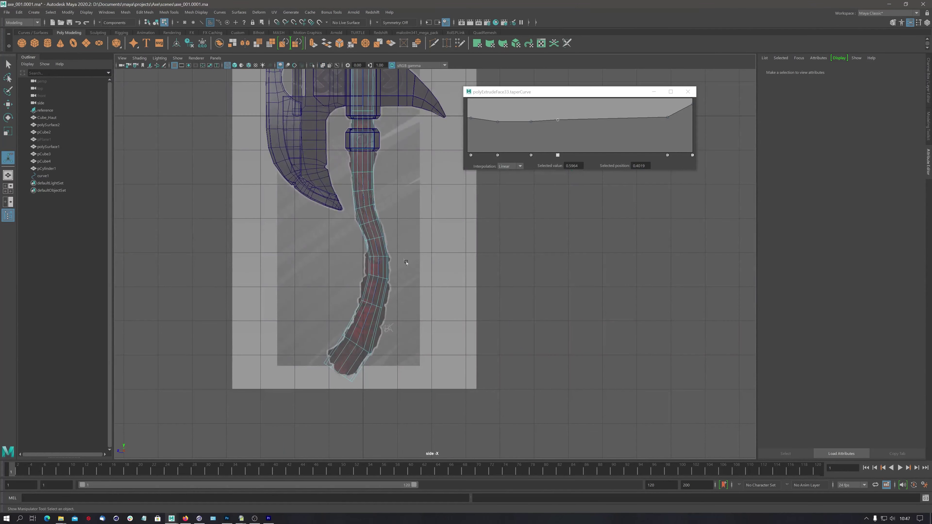
{"action": "middle_click_drag", "start_coordinate": [406, 262], "coordinate": [351, 257], "text": "alt"}
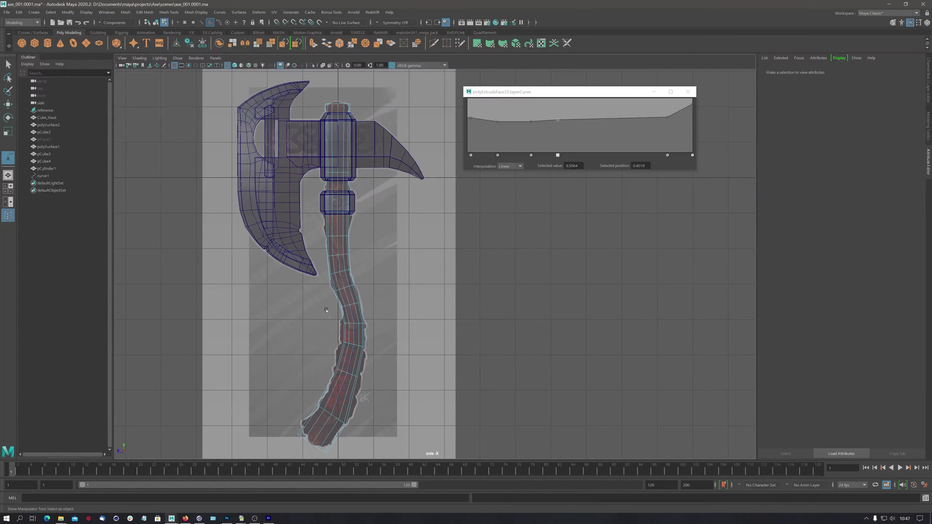
{"action": "middle_click_drag", "start_coordinate": [326, 310], "coordinate": [350, 240], "text": "alt"}
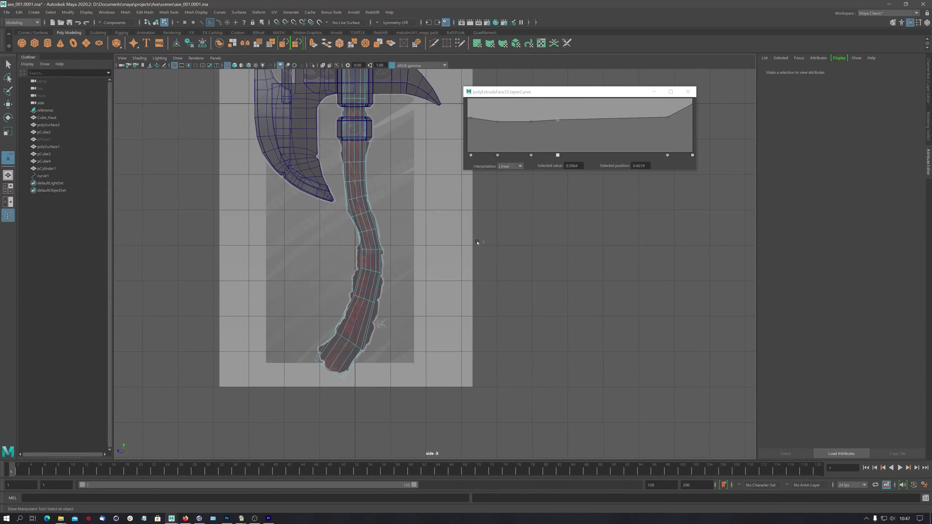
{"action": "middle_click_drag", "start_coordinate": [370, 193], "coordinate": [367, 248], "text": "alt"}
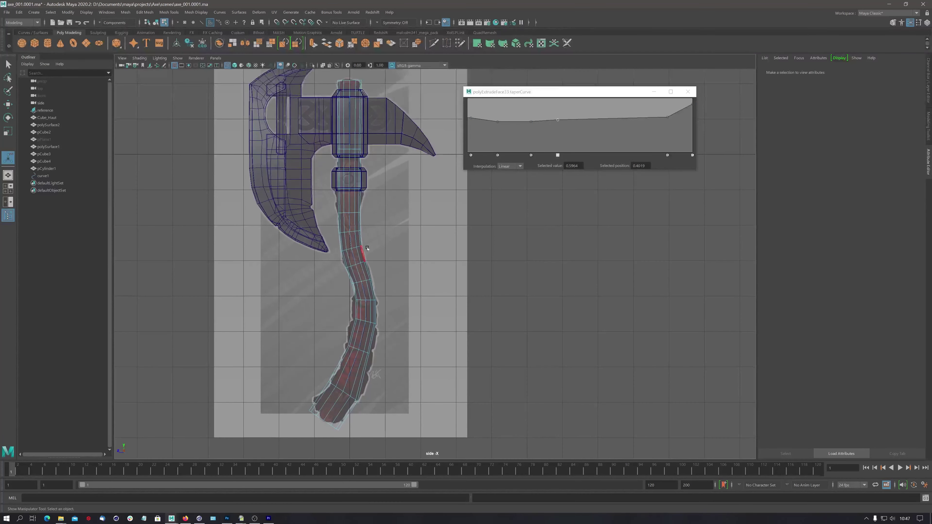
{"action": "left_click", "coordinate": [687, 91]}
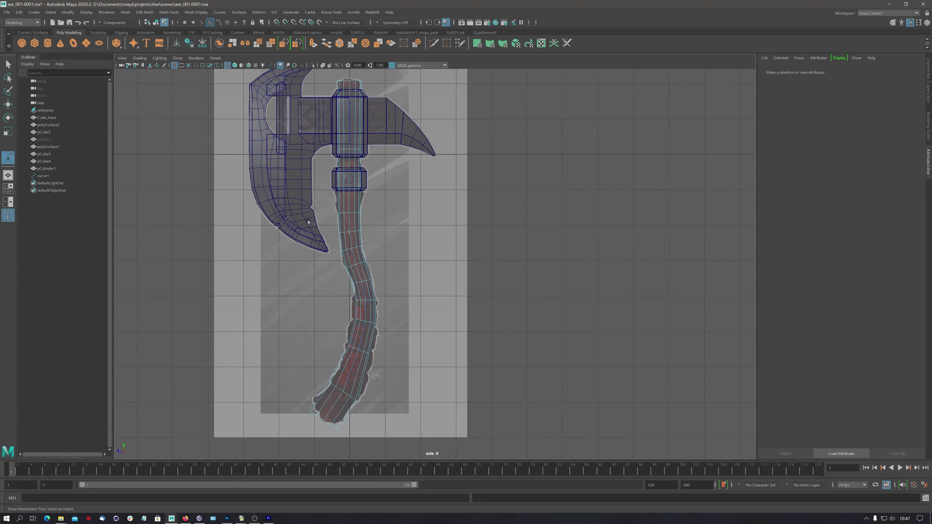
{"action": "middle_click_drag", "start_coordinate": [308, 221], "coordinate": [383, 186], "text": "alt"}
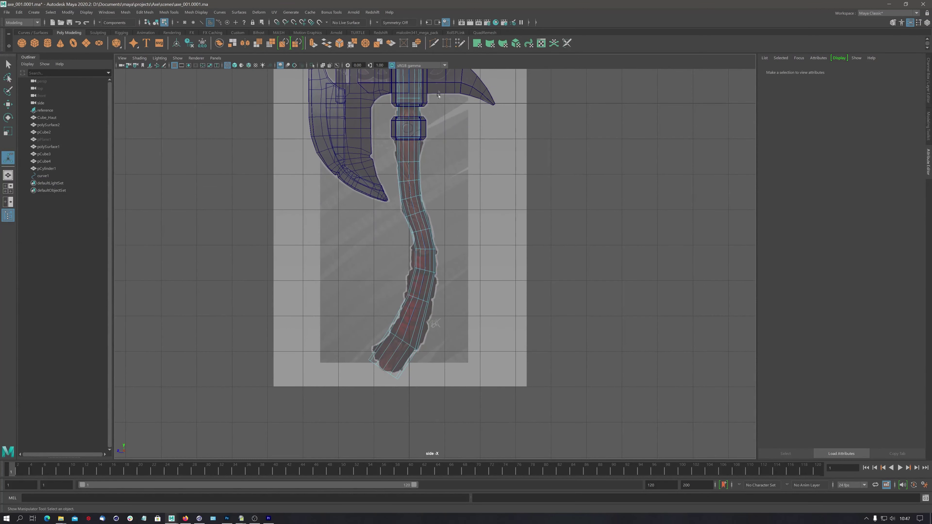
{"action": "left_click", "coordinate": [434, 43]}
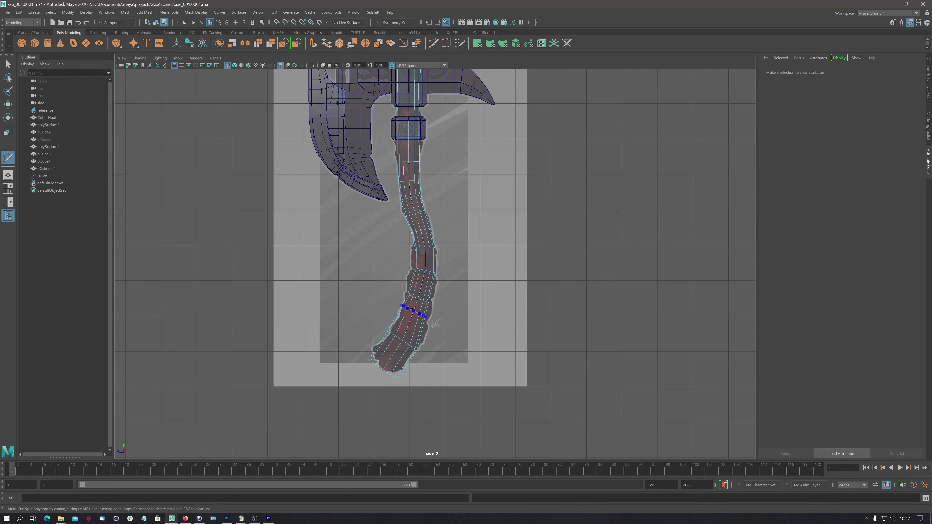
Insert an edge loop across the lower handle, then zoom onto the collar and switch to vertex mode.
{"action": "left_click", "coordinate": [405, 324], "text": "ctrl"}
{"action": "middle_click_drag", "start_coordinate": [440, 246], "coordinate": [416, 278], "text": "alt"}
{"action": "scroll", "coordinate": [383, 221], "scroll_direction": "up", "scroll_amount": 5}
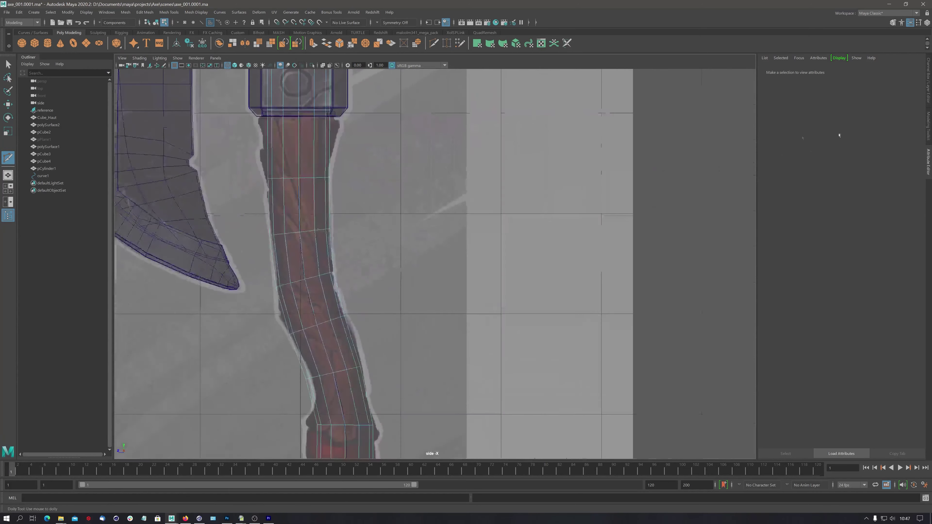
{"action": "middle_click_drag", "start_coordinate": [365, 162], "coordinate": [468, 246], "text": "alt"}
{"action": "scroll", "coordinate": [479, 254], "scroll_direction": "up", "scroll_amount": 2}
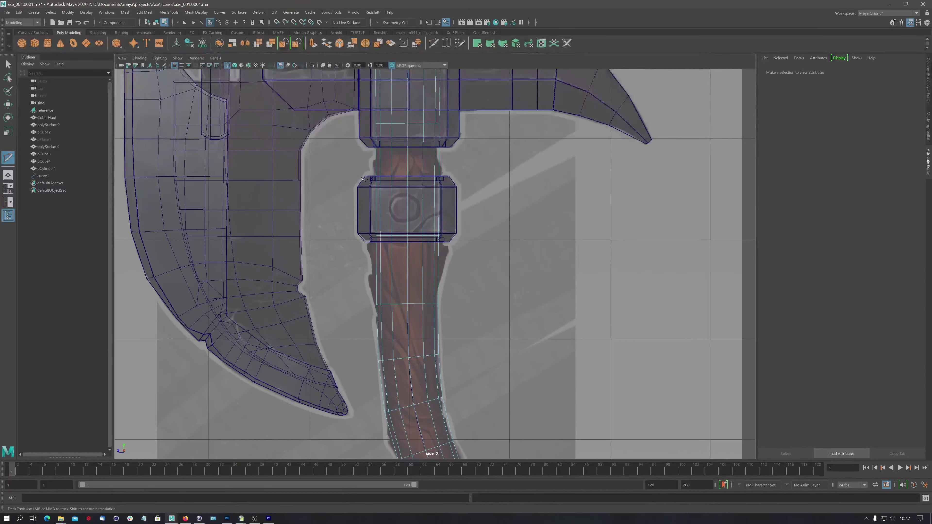
{"action": "mouse_move", "coordinate": [412, 190]}
{"action": "middle_mouse_down", "text": "alt"}
{"action": "mouse_move", "coordinate": [373, 301]}
{"action": "mouse_move", "coordinate": [406, 287]}
{"action": "middle_mouse_up", "text": "alt"}
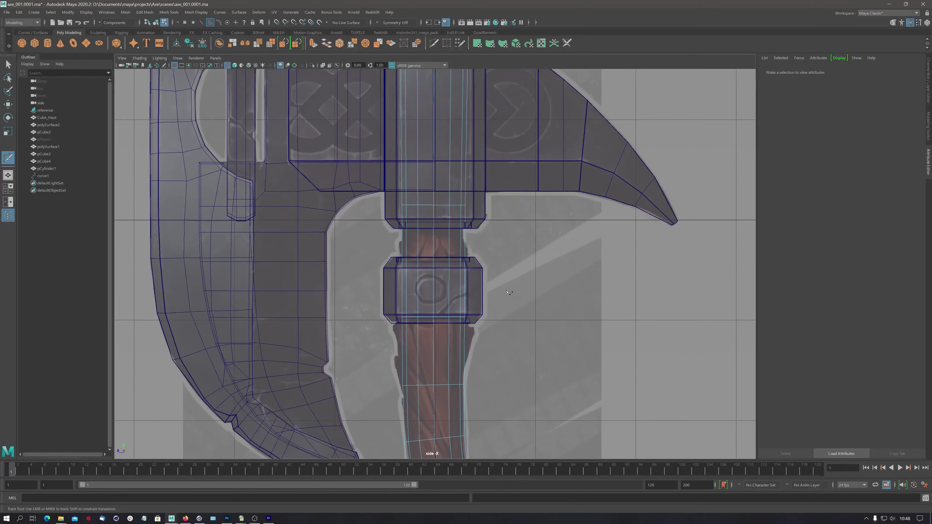
{"action": "right_click_drag", "start_coordinate": [506, 291], "coordinate": [477, 291]}
Lower the handle vertex rows below the collar and between the head and collar.
{"action": "key", "text": "w"}
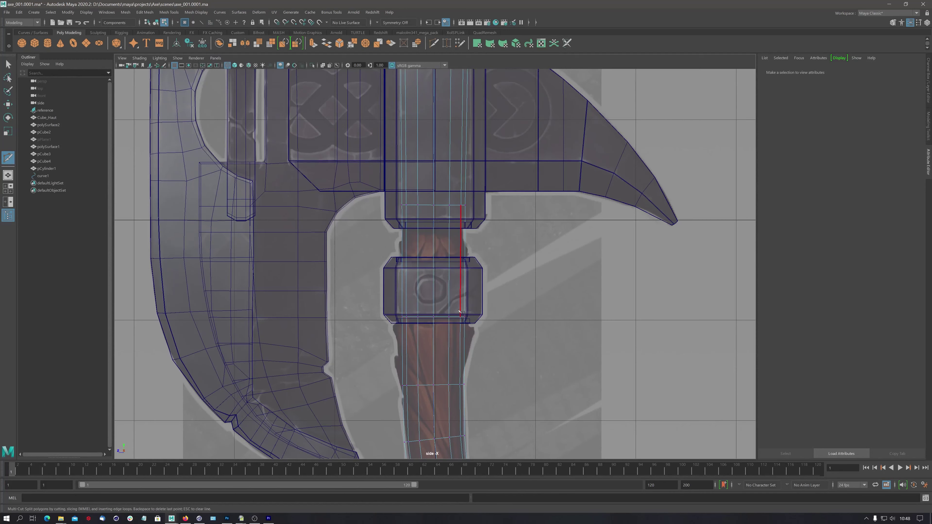
{"action": "left_click", "coordinate": [433, 316]}
{"action": "left_click_drag", "start_coordinate": [433, 280], "coordinate": [434, 290]}
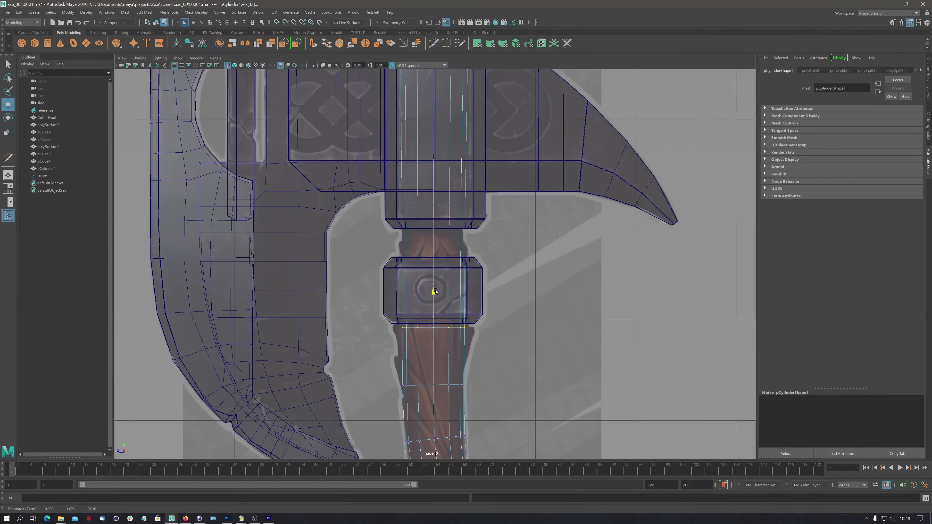
{"action": "left_click_drag", "start_coordinate": [436, 291], "coordinate": [435, 290]}
{"action": "left_click_drag", "start_coordinate": [391, 197], "coordinate": [486, 223]}
{"action": "left_click_drag", "start_coordinate": [434, 176], "coordinate": [439, 222]}
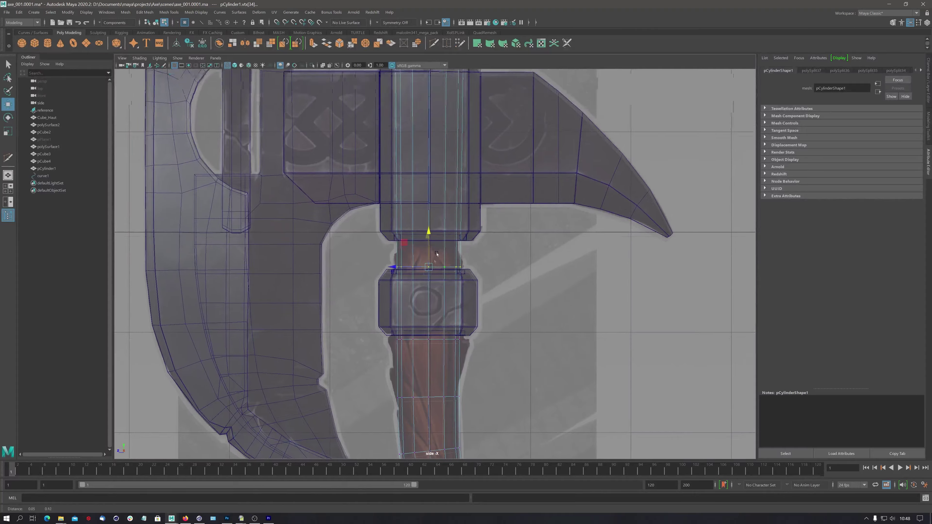
{"action": "mouse_move", "coordinate": [439, 223]}
{"action": "middle_mouse_down", "text": "alt"}
{"action": "mouse_move", "coordinate": [410, 323]}
{"action": "mouse_move", "coordinate": [428, 277]}
{"action": "middle_mouse_up", "text": "alt"}
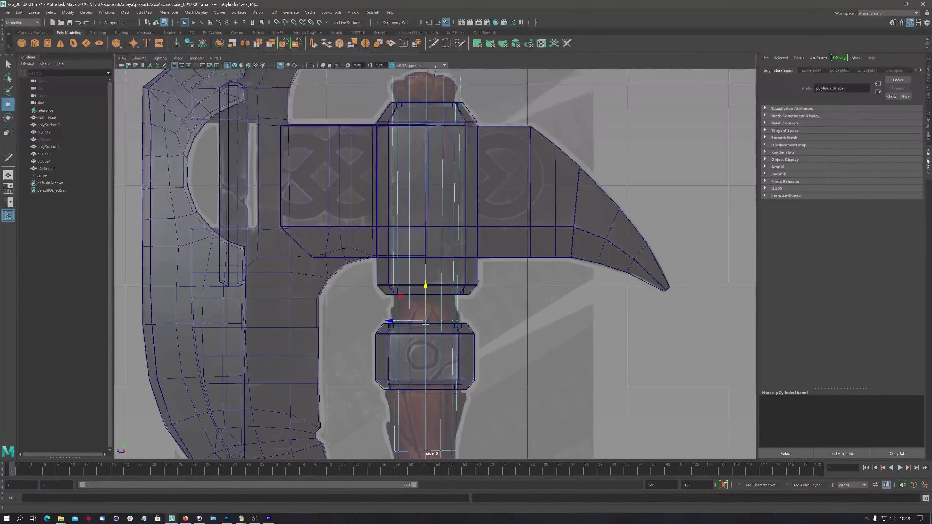
Add two handle edge loops with Multi-Cut, one below the axe head and one near the top end.
{"action": "right_click_drag", "start_coordinate": [426, 285], "coordinate": [393, 299], "text": "shift"}
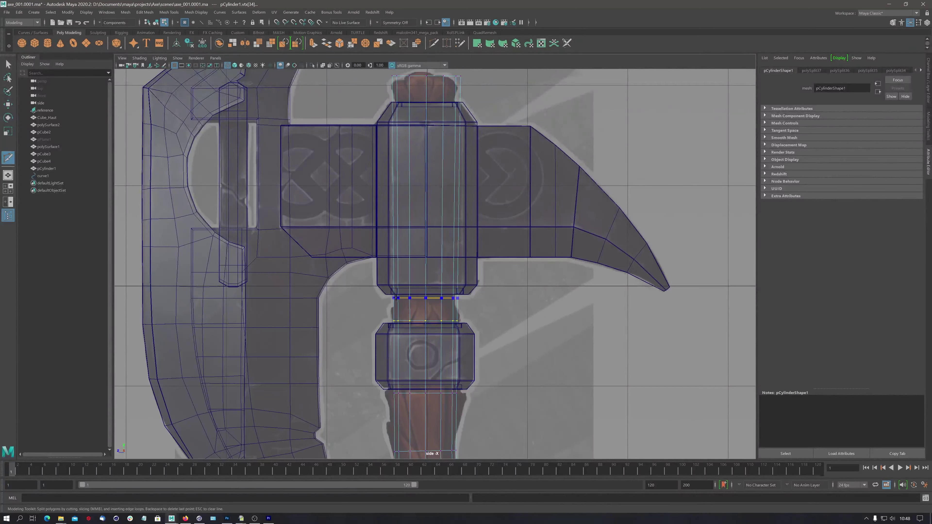
{"action": "left_click", "coordinate": [395, 298], "text": "ctrl"}
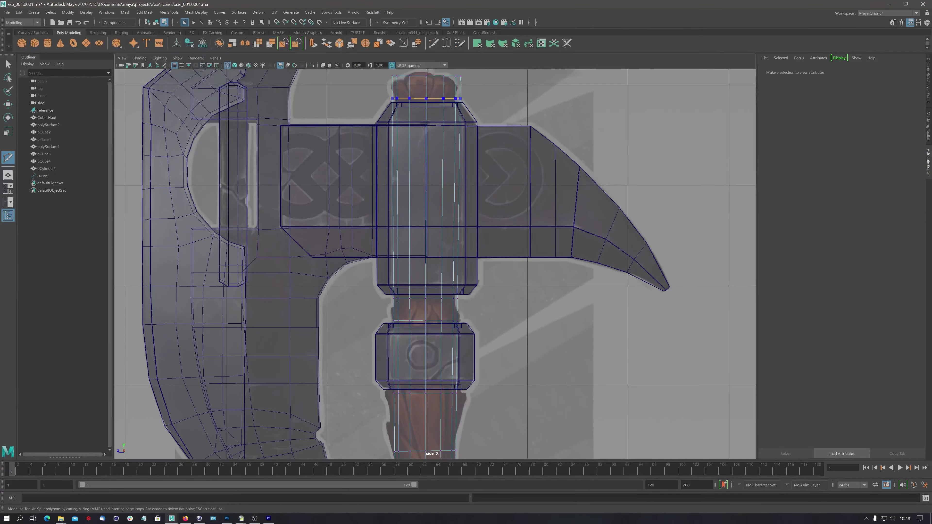
{"action": "left_click", "coordinate": [393, 98], "text": "ctrl"}
Maximize the perspective view and orbit around the axe head.
{"action": "key", "text": "space"}
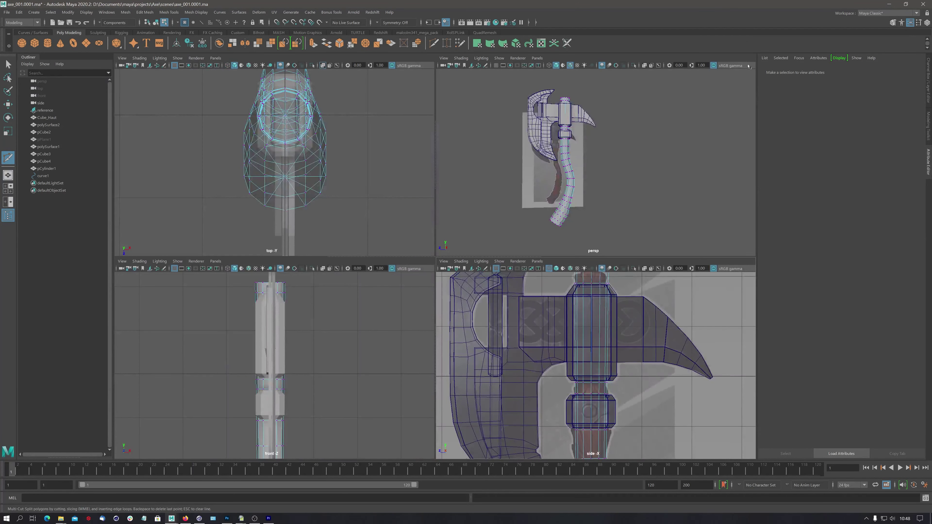
{"action": "key", "text": "space"}
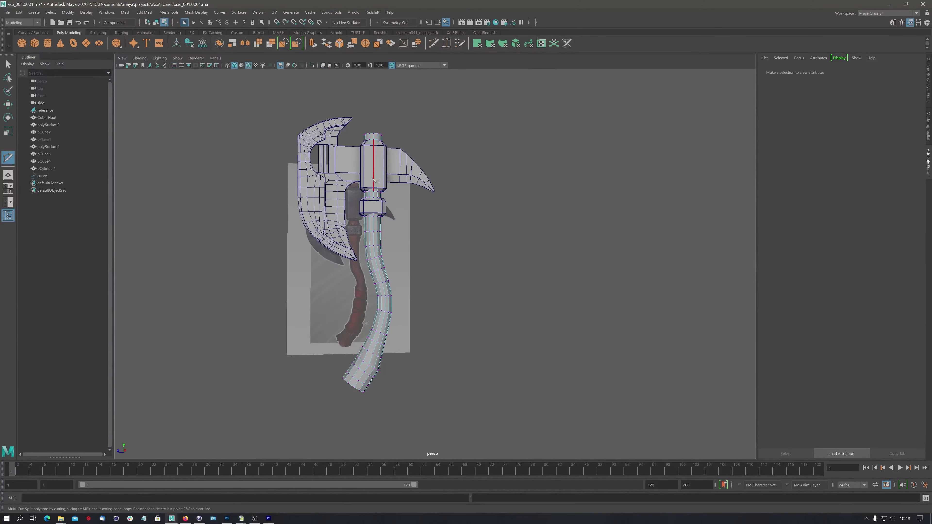
{"action": "scroll", "coordinate": [725, 140], "scroll_direction": "up", "scroll_amount": 5}
{"action": "mouse_move", "coordinate": [725, 140]}
{"action": "left_mouse_down", "text": "alt"}
{"action": "mouse_move", "coordinate": [554, 340]}
{"action": "mouse_move", "coordinate": [387, 231]}
{"action": "mouse_move", "coordinate": [441, 238]}
{"action": "mouse_move", "coordinate": [510, 219]}
{"action": "left_mouse_up", "text": "alt"}
Frame the perspective view closely on the handle collar.
{"action": "scroll", "coordinate": [510, 219], "scroll_direction": "up", "scroll_amount": 2}
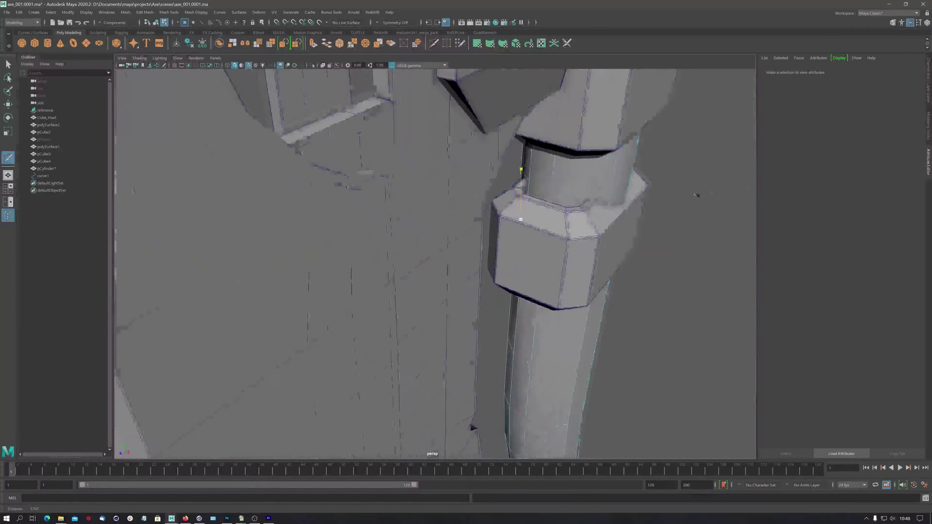
{"action": "scroll", "coordinate": [510, 219], "scroll_direction": "up", "scroll_amount": 2}
{"action": "middle_click_drag", "start_coordinate": [510, 219], "coordinate": [448, 250], "text": "alt"}
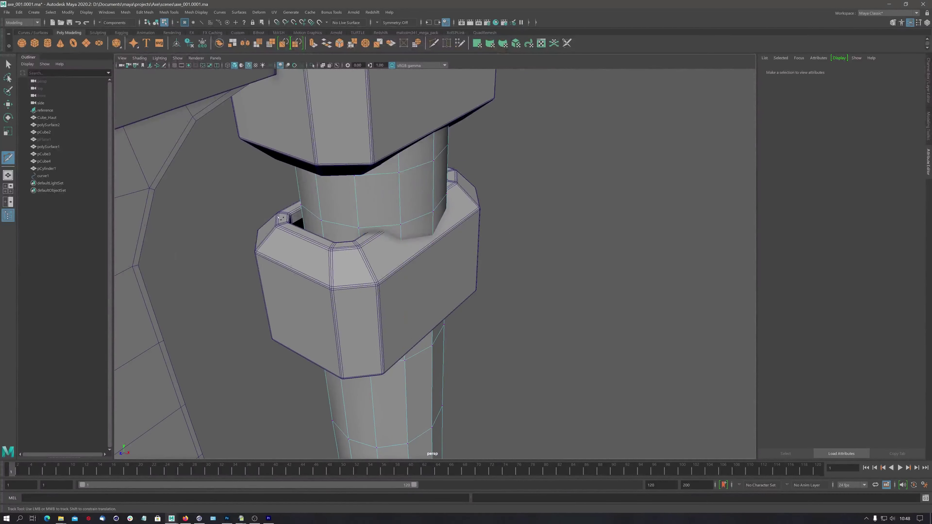
{"action": "mouse_move", "coordinate": [411, 233]}
{"action": "left_mouse_down", "text": "alt"}
{"action": "mouse_move", "coordinate": [443, 235]}
{"action": "mouse_move", "coordinate": [416, 239]}
{"action": "mouse_move", "coordinate": [431, 237]}
{"action": "left_mouse_up", "text": "alt"}
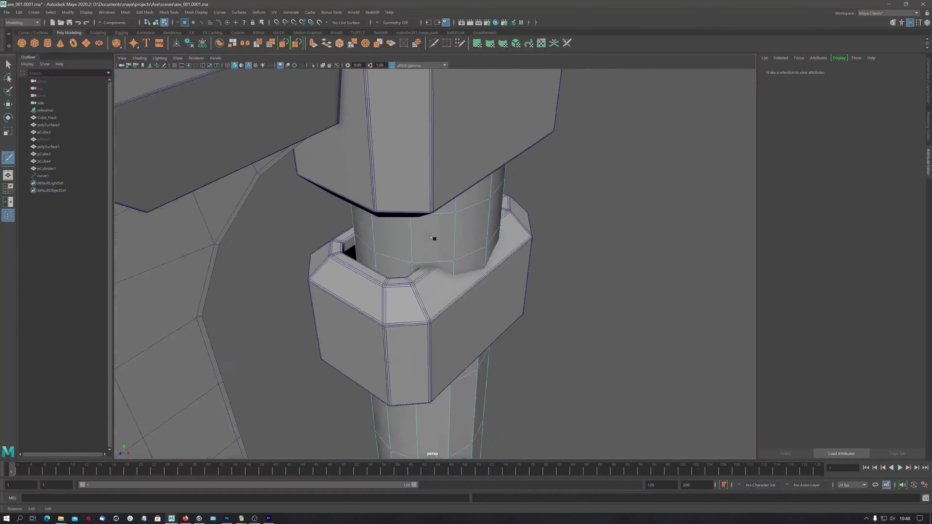
{"action": "middle_click_drag", "start_coordinate": [435, 239], "coordinate": [584, 178], "text": "alt"}
{"action": "mouse_move", "coordinate": [531, 244]}
{"action": "middle_mouse_down", "text": "alt"}
{"action": "mouse_move", "coordinate": [510, 367]}
{"action": "mouse_move", "coordinate": [461, 298]}
{"action": "mouse_move", "coordinate": [458, 220]}
{"action": "mouse_move", "coordinate": [430, 266]}
{"action": "middle_mouse_up", "text": "alt"}
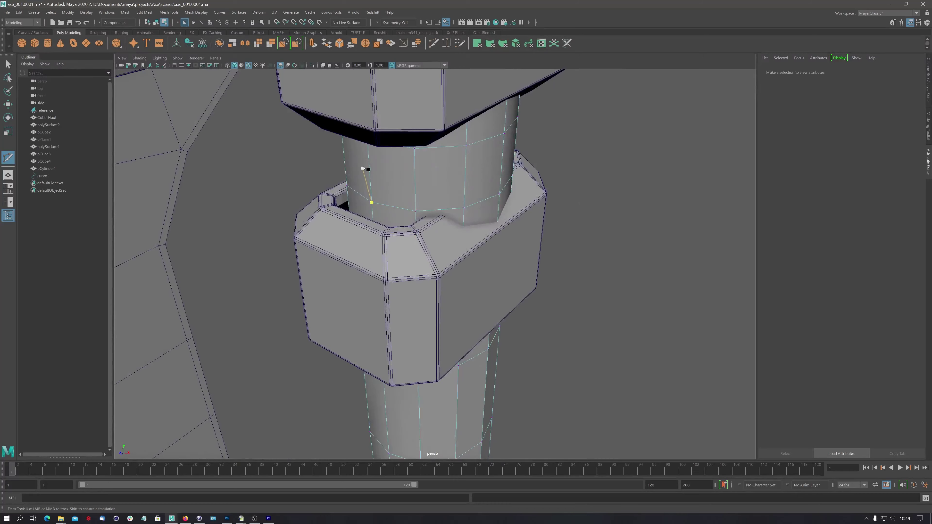
{"action": "scroll", "coordinate": [384, 210], "scroll_direction": "down", "scroll_amount": 2}
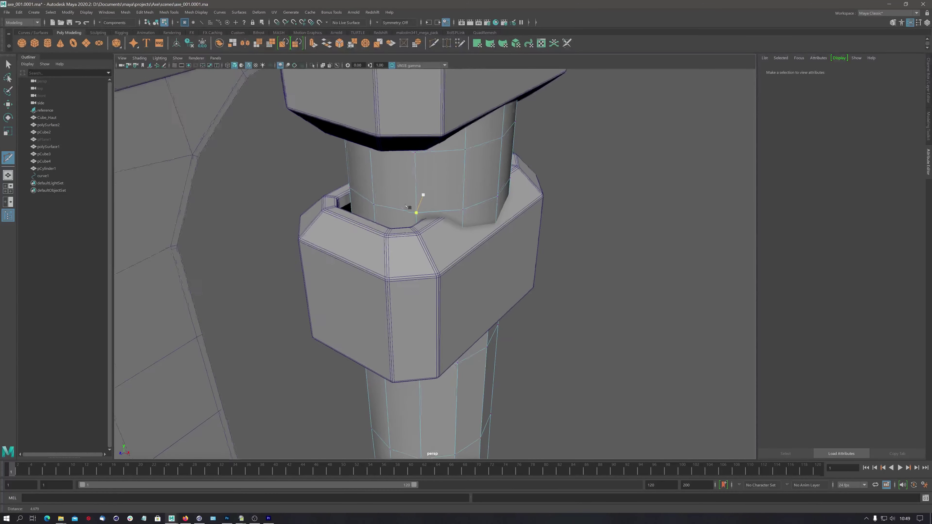
{"action": "scroll", "coordinate": [385, 214], "scroll_direction": "down", "scroll_amount": 2}
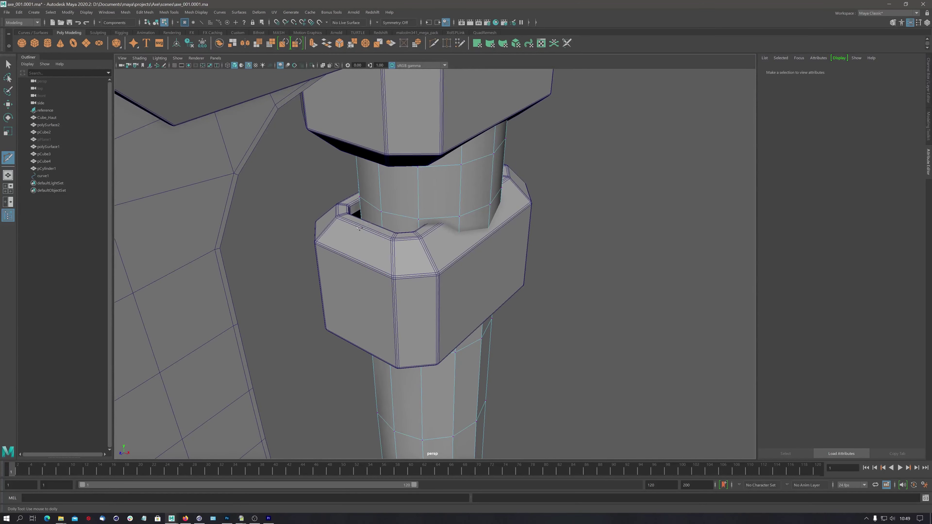
{"action": "middle_click_drag", "start_coordinate": [403, 215], "coordinate": [394, 239], "text": "alt"}
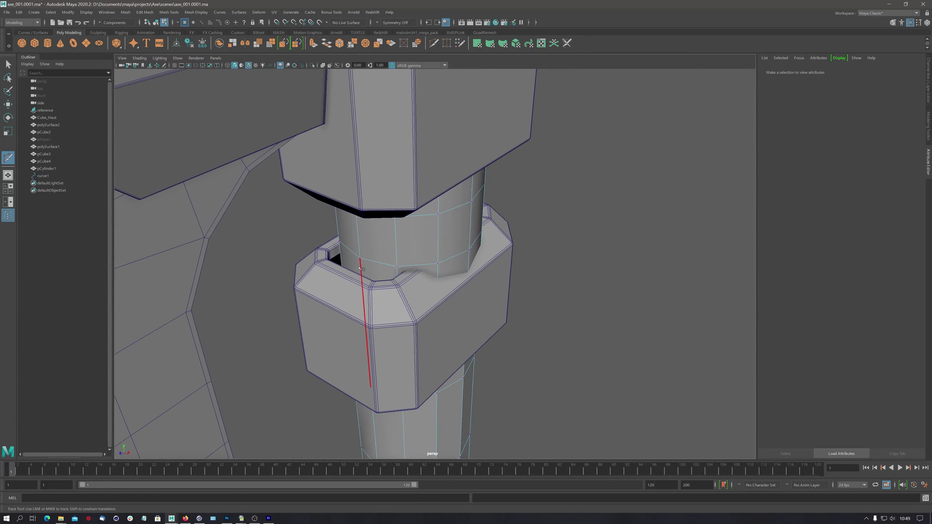
{"action": "left_click_drag", "start_coordinate": [381, 253], "coordinate": [376, 278], "text": "alt"}
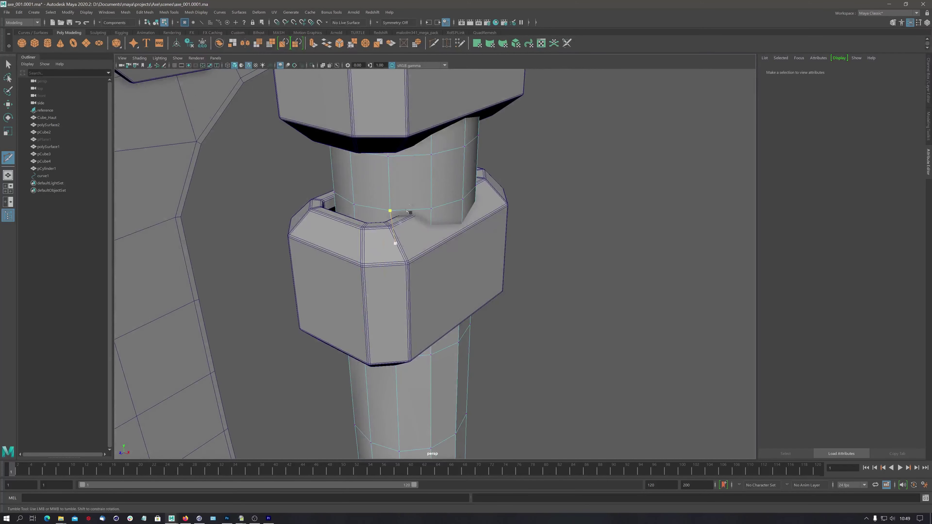
Cut a short extra edge across the handle above the collar, then enter face selection.
{"action": "key", "text": "ctrl+shift+x"}
{"action": "key", "text": "q"}
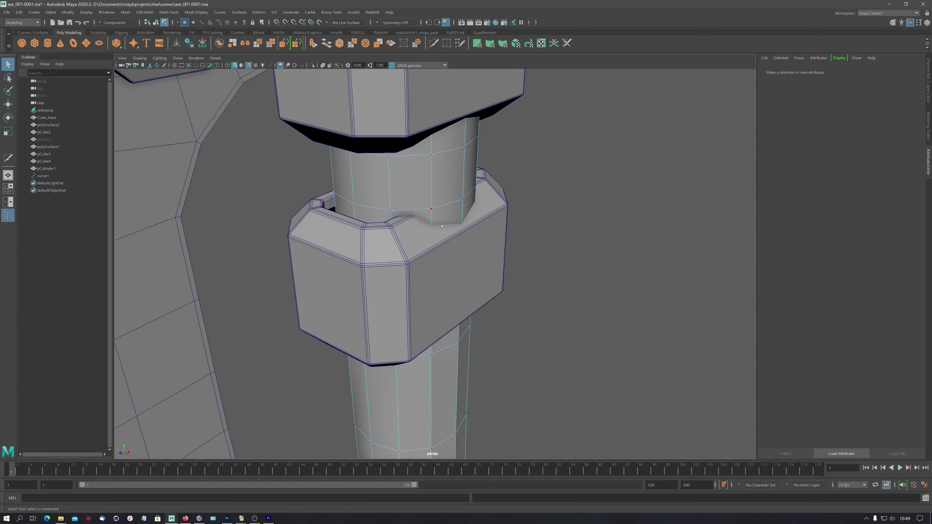
{"action": "right_click_drag", "start_coordinate": [442, 226], "coordinate": [442, 245]}
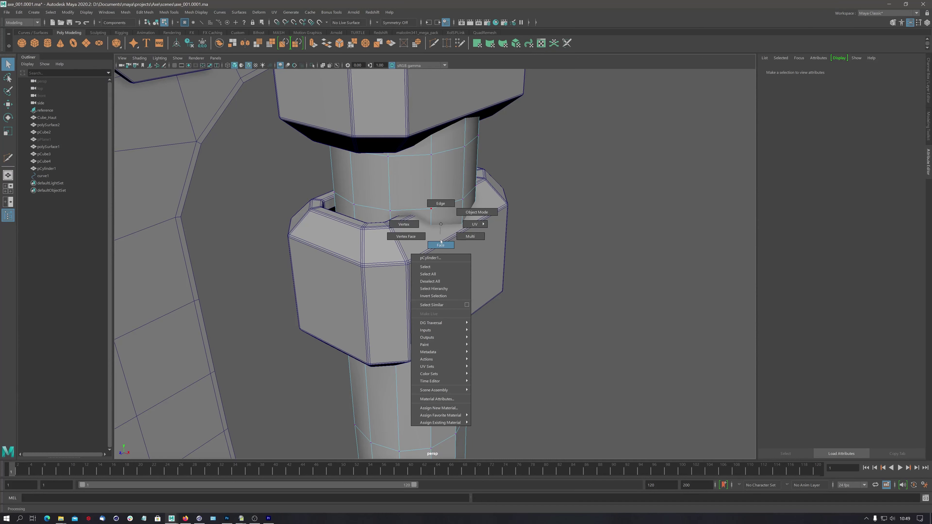
Flatten the two protruding faces f[155:156] to zero X scale and slide them inward.
{"action": "left_click", "coordinate": [455, 175]}
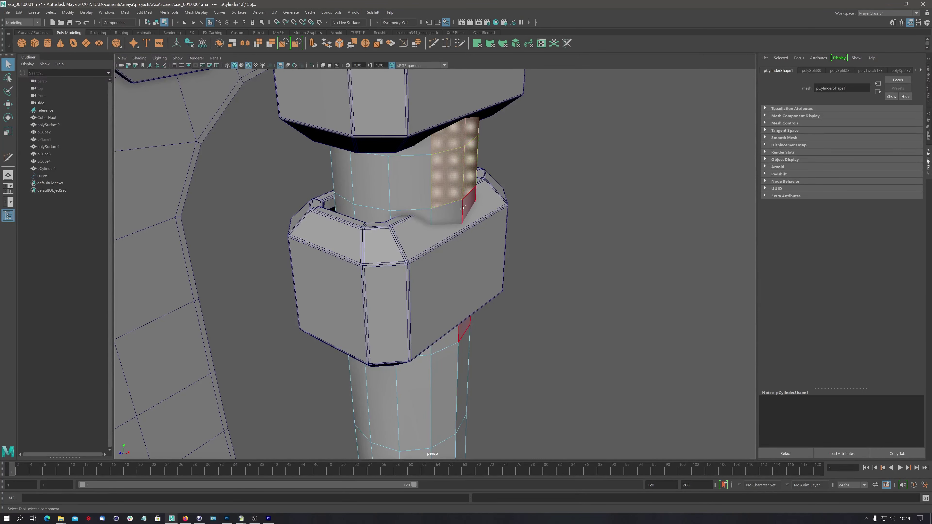
{"action": "left_click", "coordinate": [466, 213], "text": "shift"}
{"action": "mouse_move", "coordinate": [466, 213]}
{"action": "left_mouse_down", "text": "alt"}
{"action": "mouse_move", "coordinate": [421, 247]}
{"action": "mouse_move", "coordinate": [429, 243]}
{"action": "left_mouse_up", "text": "alt"}
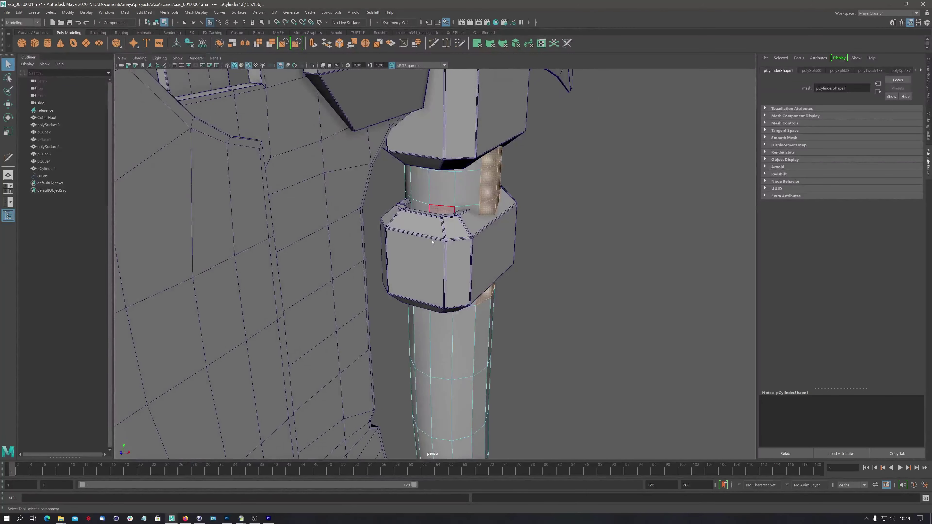
{"action": "key", "text": "r"}
{"action": "mouse_move", "coordinate": [475, 103]}
{"action": "left_mouse_down", "text": "alt"}
{"action": "mouse_move", "coordinate": [507, 162]}
{"action": "mouse_move", "coordinate": [476, 156]}
{"action": "left_mouse_up", "text": "alt"}
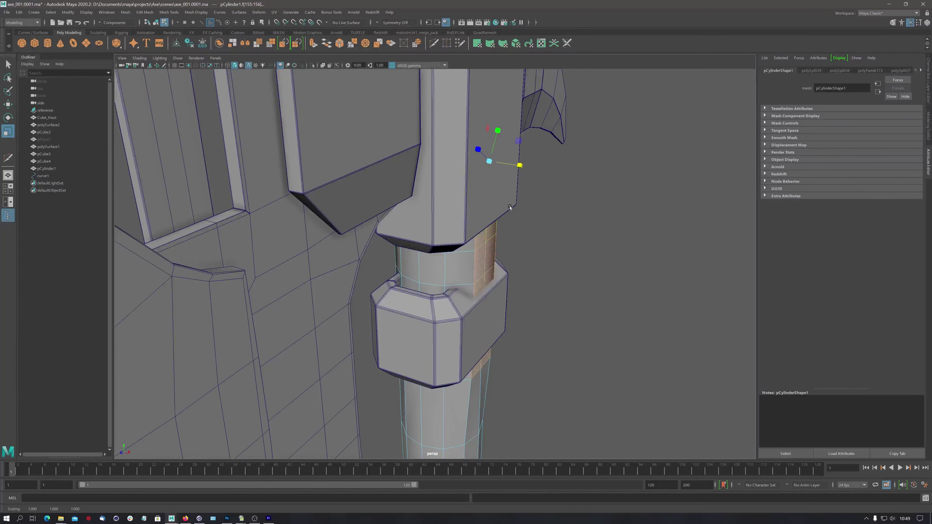
{"action": "key", "text": "w"}
{"action": "left_click_drag", "start_coordinate": [524, 166], "coordinate": [504, 164]}
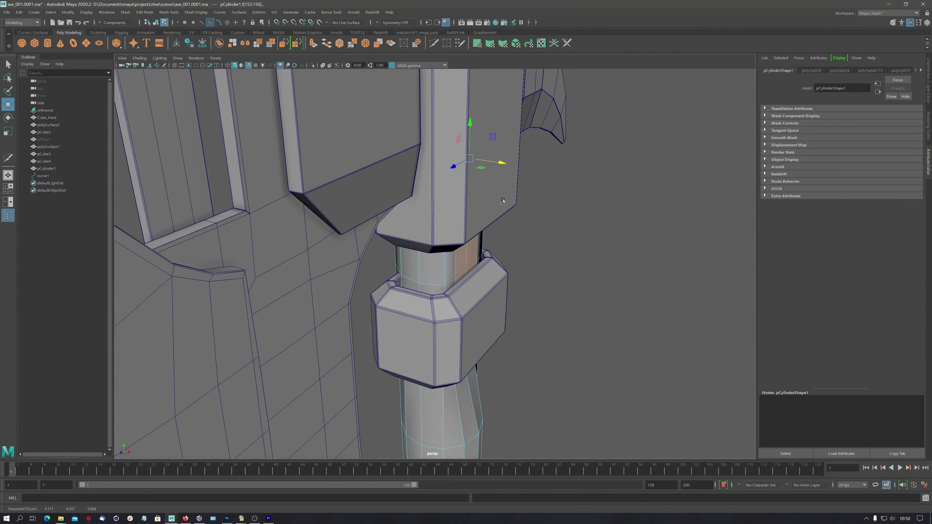
Select a handle face between the two collars, then return to Object Mode.
{"action": "mouse_move", "coordinate": [503, 164]}
{"action": "left_mouse_down", "text": "alt"}
{"action": "mouse_move", "coordinate": [464, 332]}
{"action": "mouse_move", "coordinate": [410, 263]}
{"action": "mouse_move", "coordinate": [422, 239]}
{"action": "left_mouse_up", "text": "alt"}
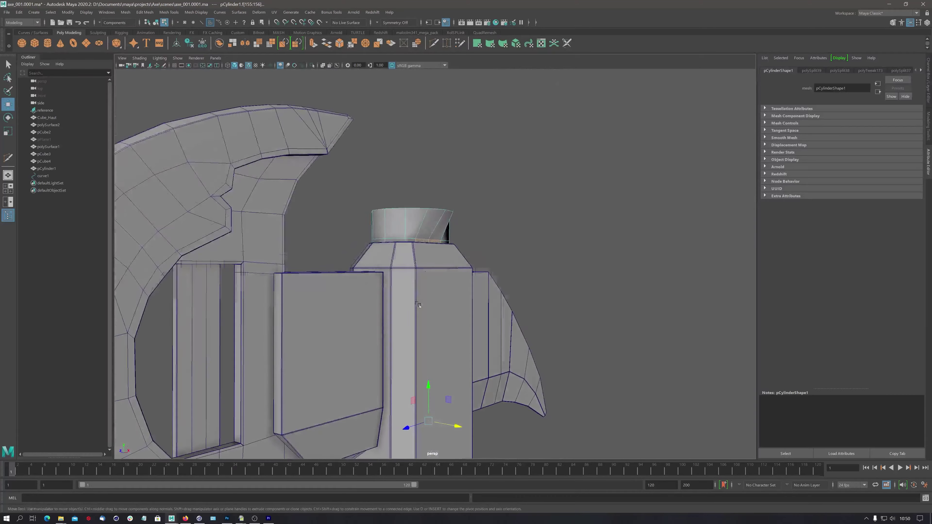
{"action": "middle_click_drag", "start_coordinate": [422, 238], "coordinate": [436, 213], "text": "alt"}
{"action": "scroll", "coordinate": [436, 213], "scroll_direction": "up", "scroll_amount": 3}
{"action": "scroll", "coordinate": [436, 213], "scroll_direction": "down", "scroll_amount": 2}
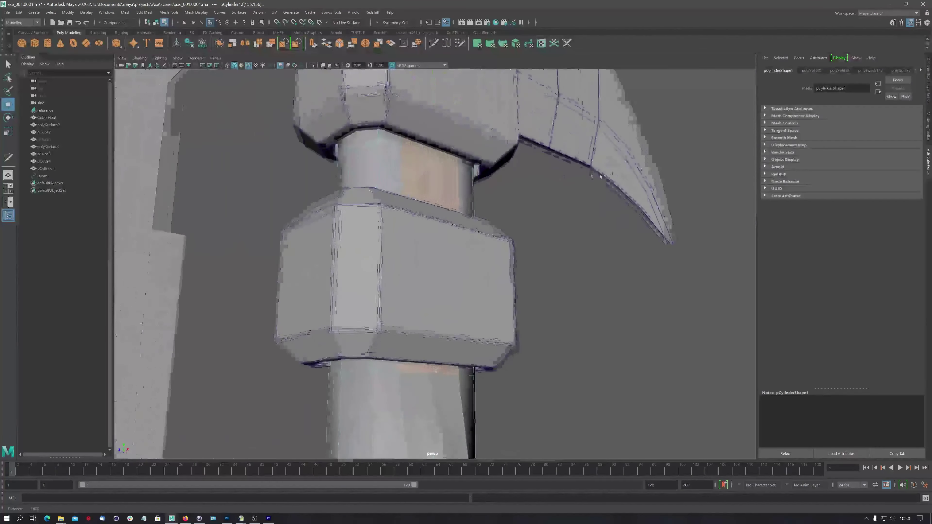
{"action": "scroll", "coordinate": [436, 213], "scroll_direction": "up", "scroll_amount": 2}
{"action": "scroll", "coordinate": [458, 228], "scroll_direction": "up", "scroll_amount": 5}
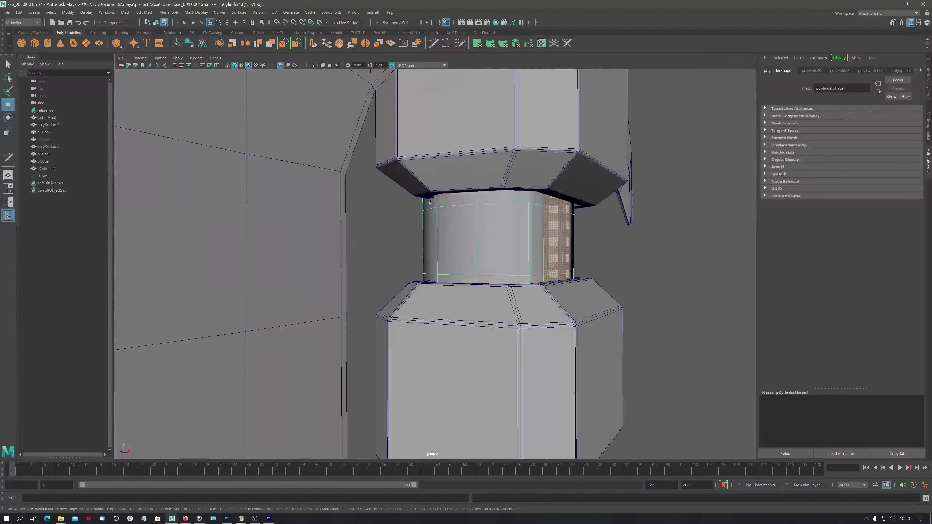
{"action": "left_click", "coordinate": [464, 249]}
{"action": "mouse_move", "coordinate": [464, 249]}
{"action": "left_mouse_down", "text": "alt"}
{"action": "mouse_move", "coordinate": [486, 282]}
{"action": "mouse_move", "coordinate": [475, 219]}
{"action": "mouse_move", "coordinate": [437, 276]}
{"action": "left_mouse_up", "text": "alt"}
{"action": "scroll", "coordinate": [485, 281], "scroll_direction": "down", "scroll_amount": 3}
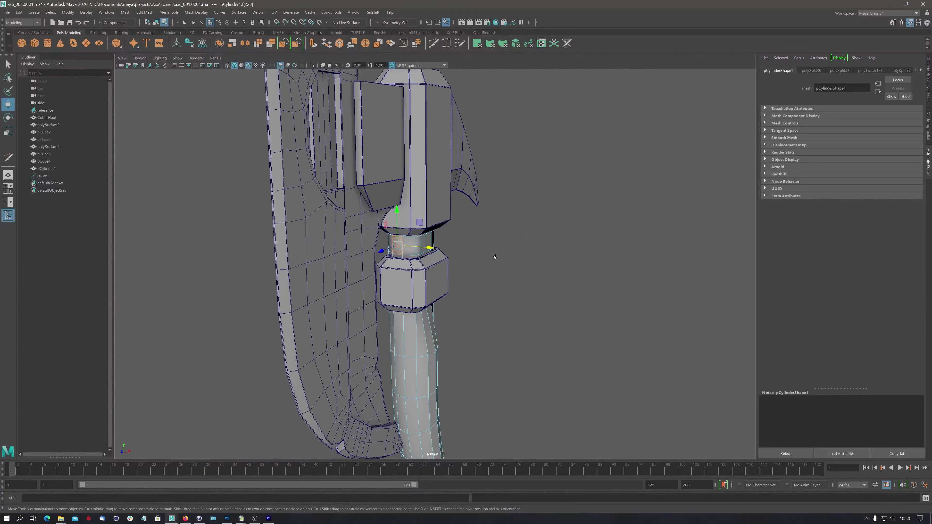
{"action": "right_click_drag", "start_coordinate": [494, 256], "coordinate": [530, 245]}
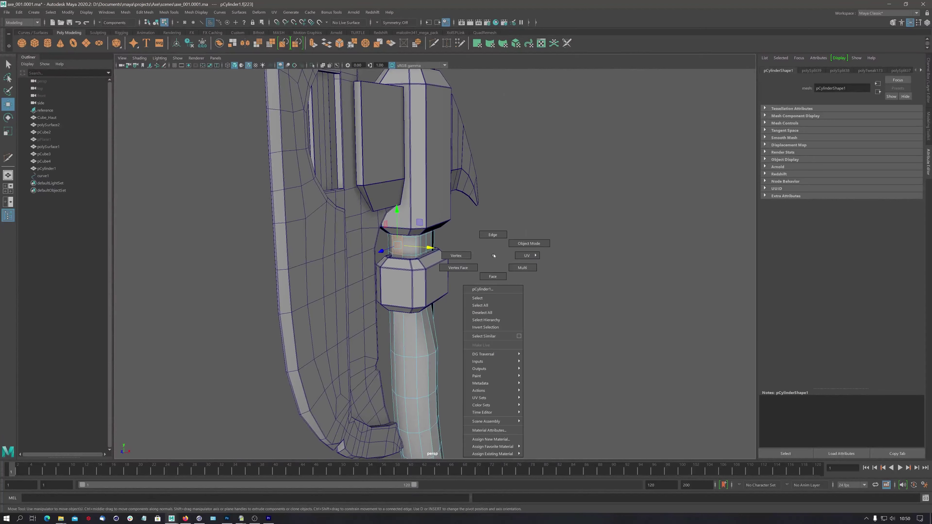
Isolate polySurface2, pCylinder1 and Cube_Haut in the view.
{"action": "left_click", "coordinate": [443, 278]}
{"action": "left_click", "coordinate": [414, 345], "text": "shift"}
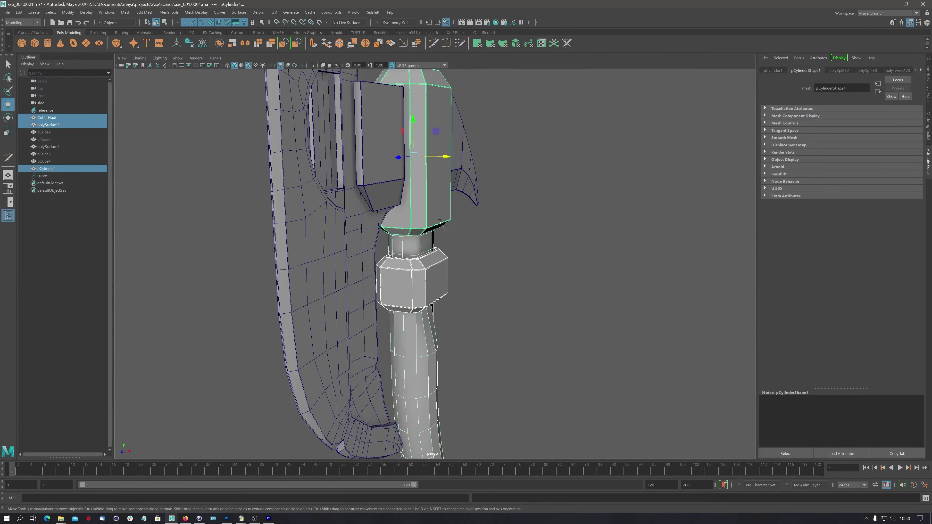
{"action": "left_click", "coordinate": [429, 154], "text": "shift"}
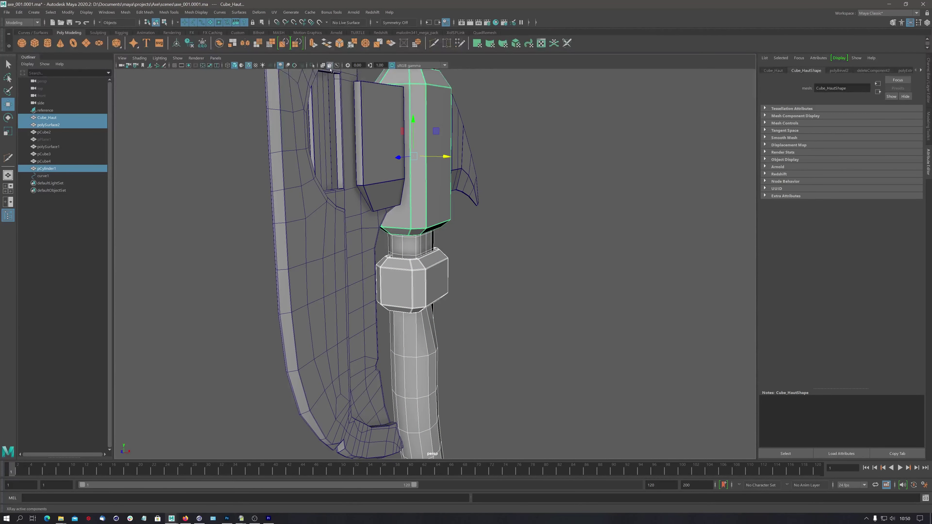
{"action": "left_click", "coordinate": [313, 65]}
{"action": "scroll", "coordinate": [460, 196], "scroll_direction": "up", "scroll_amount": 3}
{"action": "scroll", "coordinate": [460, 196], "scroll_direction": "up", "scroll_amount": 2}
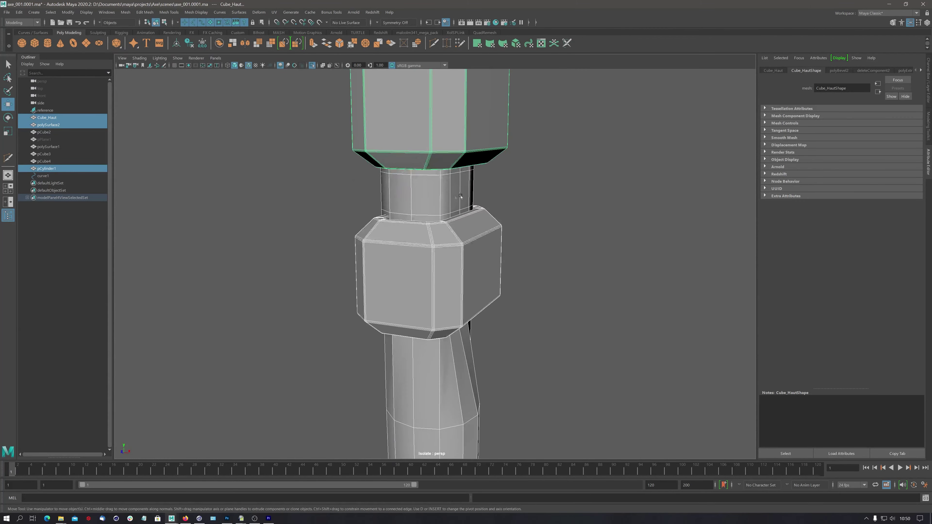
{"action": "mouse_move", "coordinate": [461, 196]}
{"action": "left_mouse_down", "text": "alt"}
{"action": "mouse_move", "coordinate": [558, 198]}
{"action": "mouse_move", "coordinate": [493, 171]}
{"action": "mouse_move", "coordinate": [469, 273]}
{"action": "left_mouse_up", "text": "alt"}
{"action": "scroll", "coordinate": [492, 171], "scroll_direction": "up", "scroll_amount": 2}
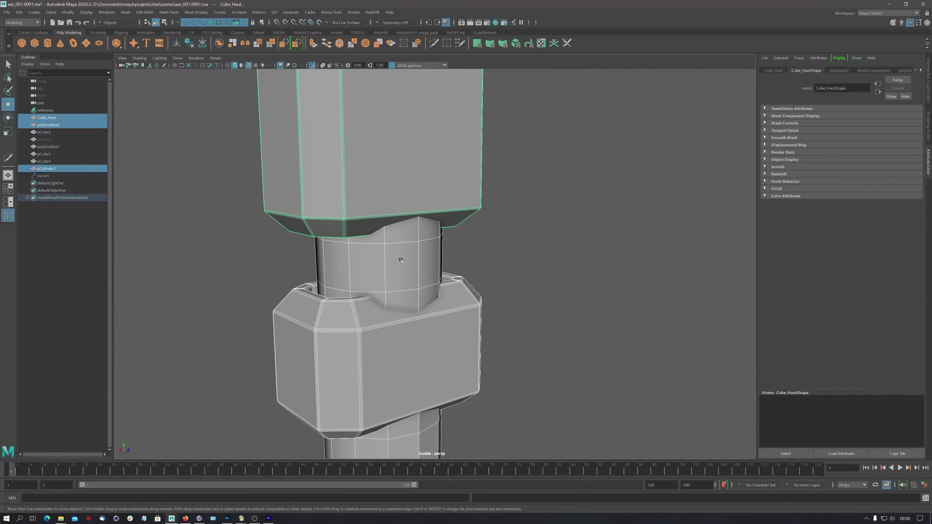
Select the vertical strip of handle faces running from below the head past the collar.
{"action": "right_click_drag", "start_coordinate": [402, 259], "coordinate": [409, 263]}
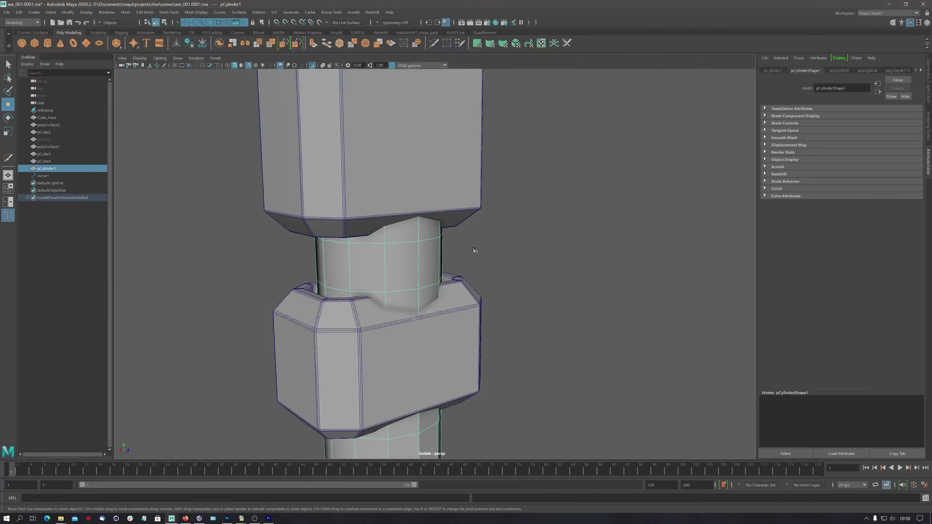
{"action": "right_click", "coordinate": [423, 264]}
{"action": "right_click_drag", "start_coordinate": [423, 267], "coordinate": [422, 285]}
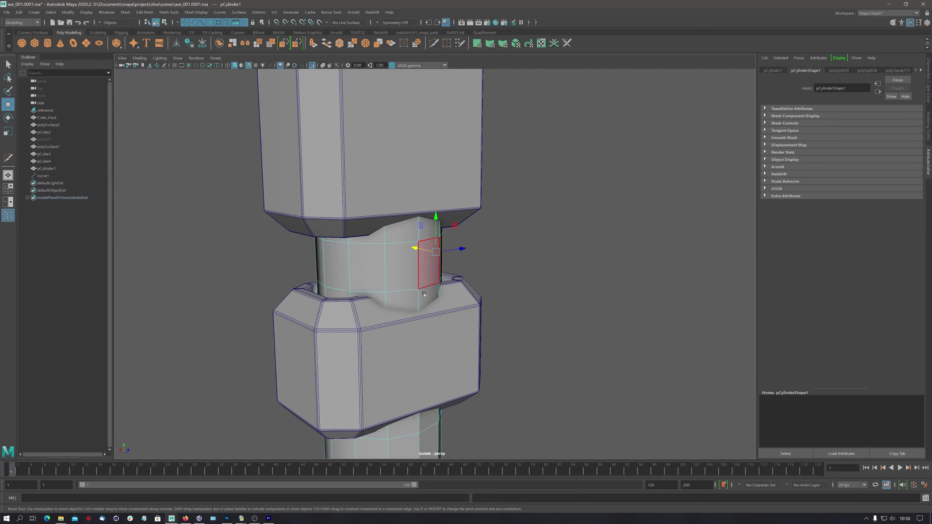
{"action": "left_click", "coordinate": [400, 264]}
{"action": "left_click", "coordinate": [427, 295], "text": "shift"}
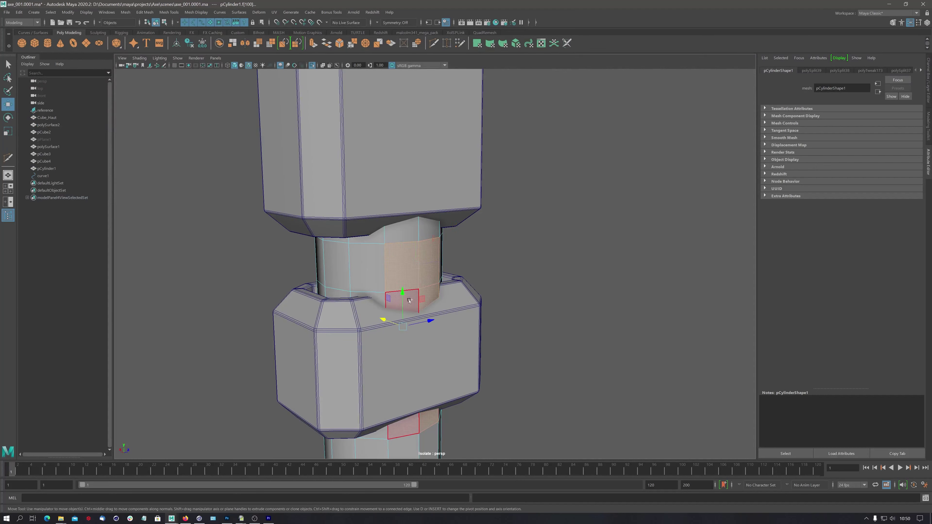
{"action": "left_click", "coordinate": [402, 230], "text": "shift"}
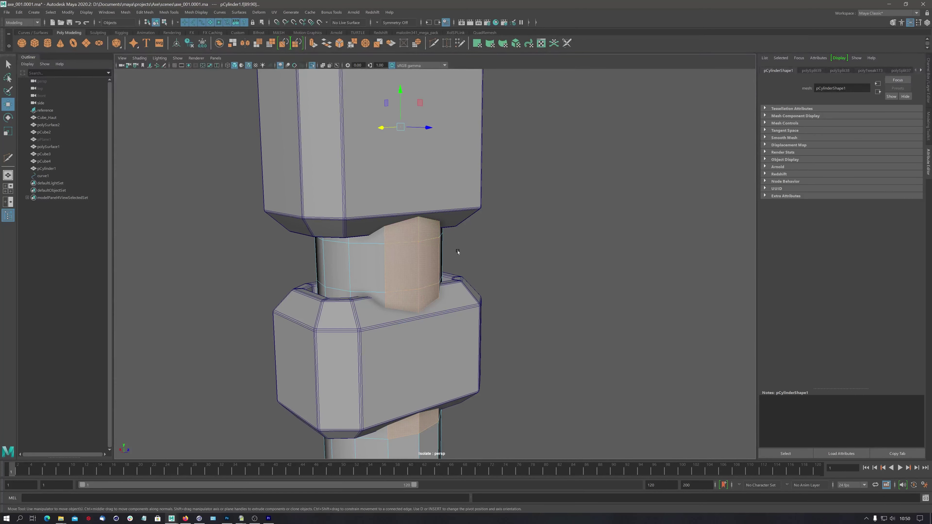
{"action": "mouse_move", "coordinate": [460, 239]}
{"action": "left_mouse_down", "text": "alt"}
{"action": "mouse_move", "coordinate": [471, 193]}
{"action": "mouse_move", "coordinate": [584, 1]}
{"action": "left_mouse_up", "text": "alt"}
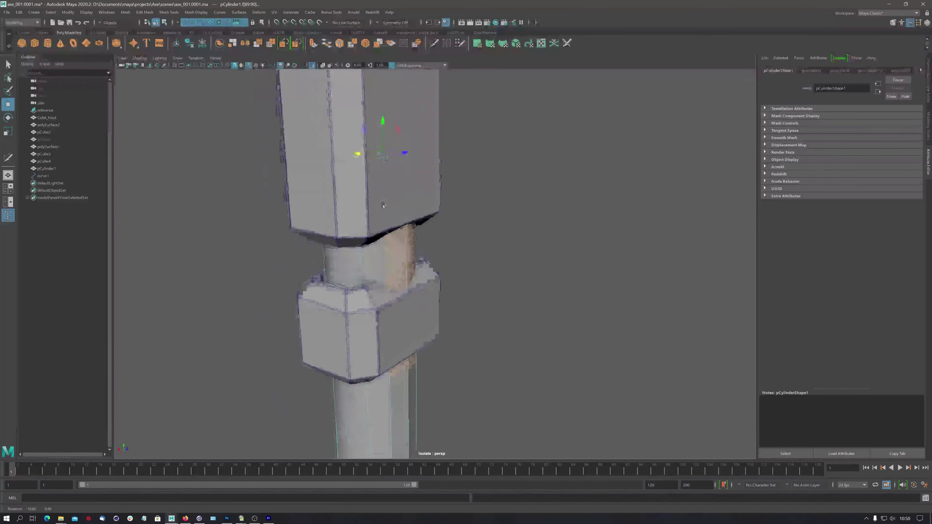
Flatten the selected handle face strip sideways and slide it inward to the left.
{"action": "key", "text": "alt+x"}
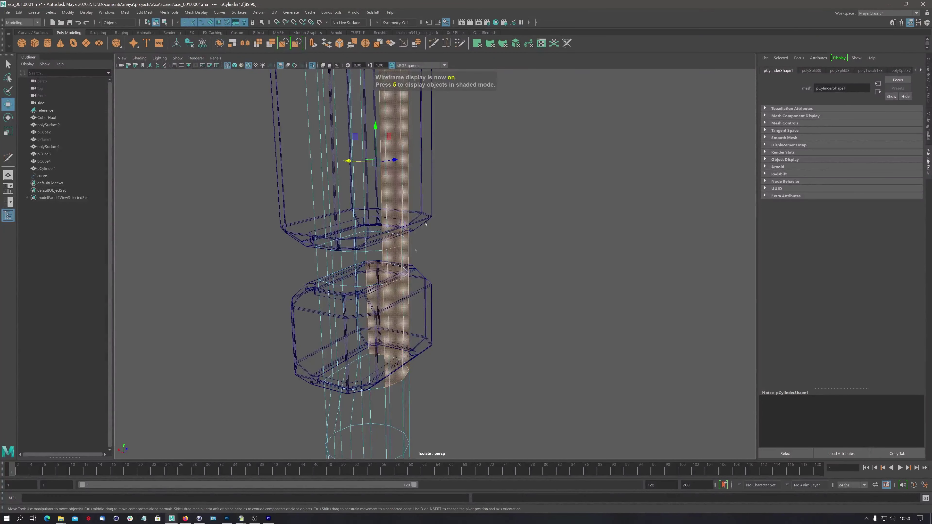
{"action": "mouse_move", "coordinate": [426, 223]}
{"action": "left_mouse_down", "text": "alt"}
{"action": "mouse_move", "coordinate": [556, 336]}
{"action": "mouse_move", "coordinate": [586, 344]}
{"action": "left_mouse_up", "text": "alt"}
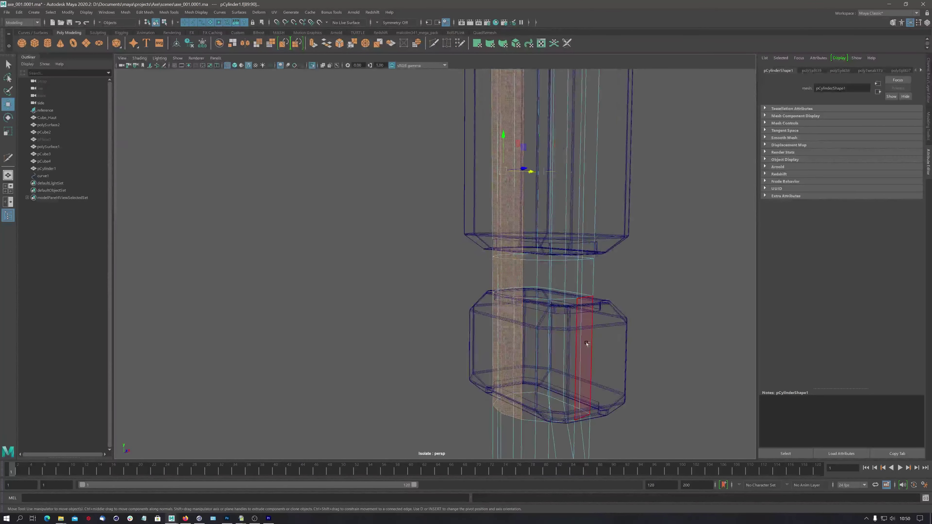
{"action": "left_click_drag", "start_coordinate": [589, 264], "coordinate": [573, 269], "text": "alt"}
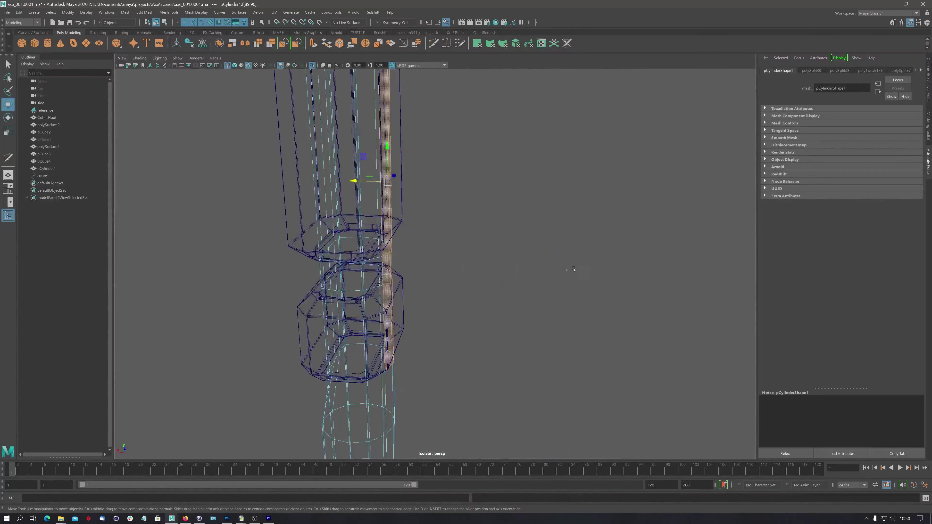
{"action": "key", "text": "5"}
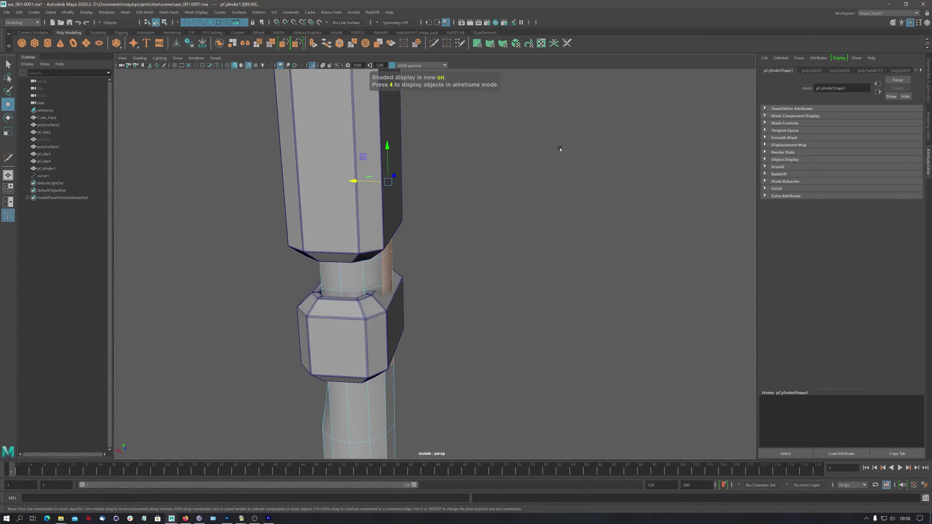
{"action": "mouse_move", "coordinate": [389, 254]}
{"action": "left_mouse_down", "text": "alt"}
{"action": "mouse_move", "coordinate": [424, 239]}
{"action": "mouse_move", "coordinate": [409, 303]}
{"action": "left_mouse_up", "text": "alt"}
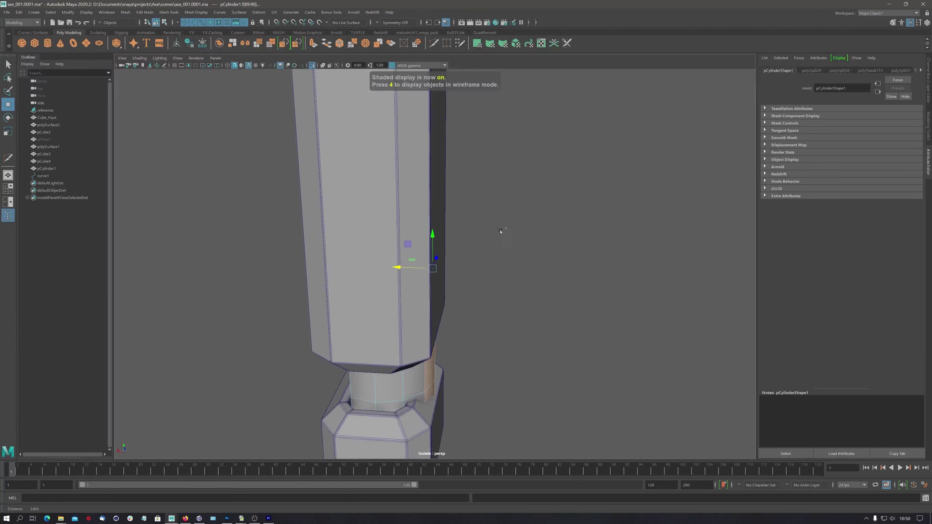
{"action": "key", "text": "r"}
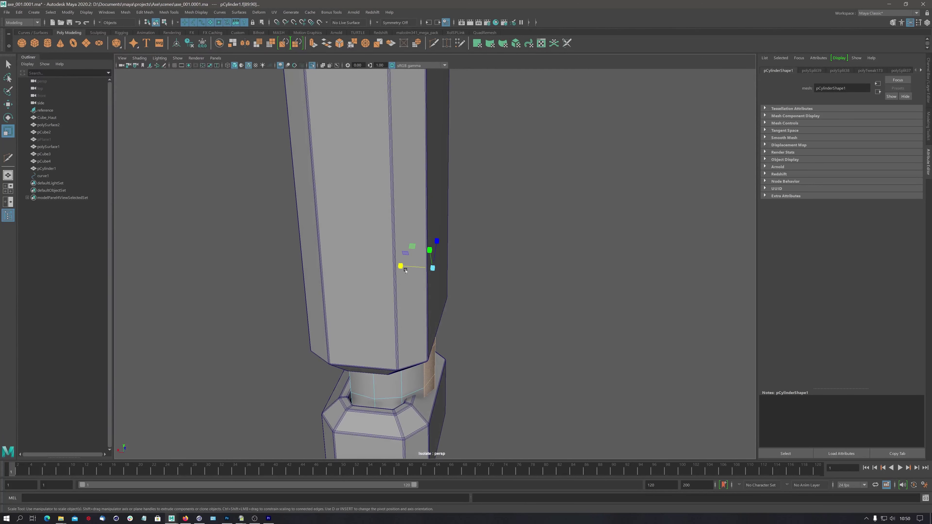
{"action": "left_click_drag", "start_coordinate": [402, 266], "coordinate": [448, 271]}
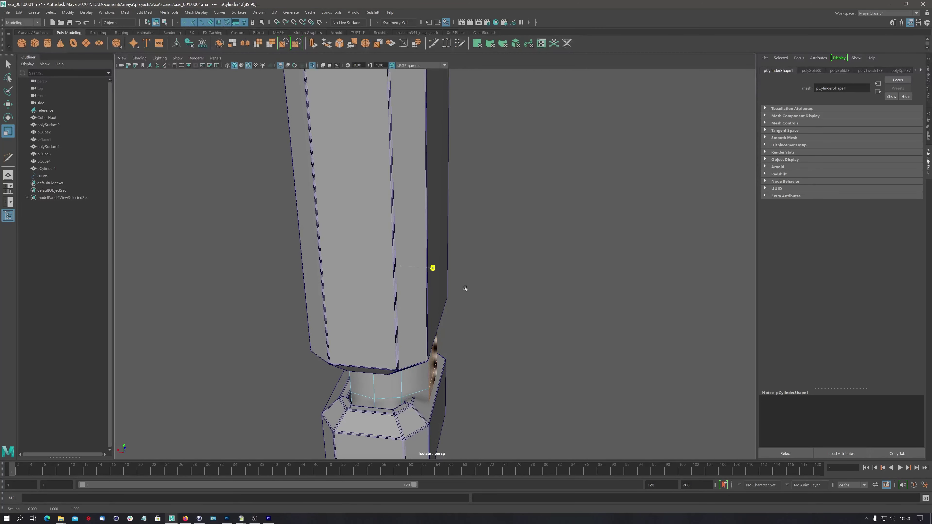
{"action": "key", "text": "w"}
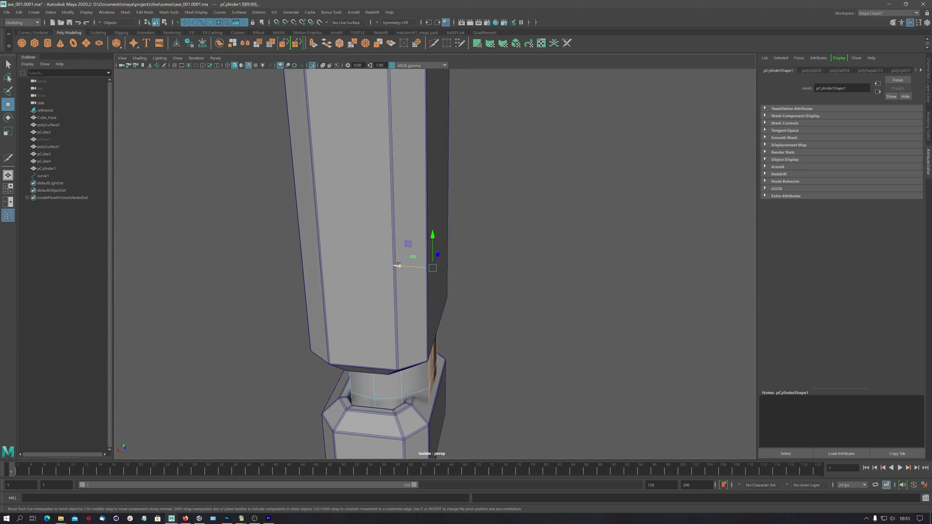
{"action": "mouse_move", "coordinate": [399, 265]}
{"action": "left_mouse_down"}
{"action": "mouse_move", "coordinate": [353, 253]}
{"action": "mouse_move", "coordinate": [319, 286]}
{"action": "left_mouse_up"}
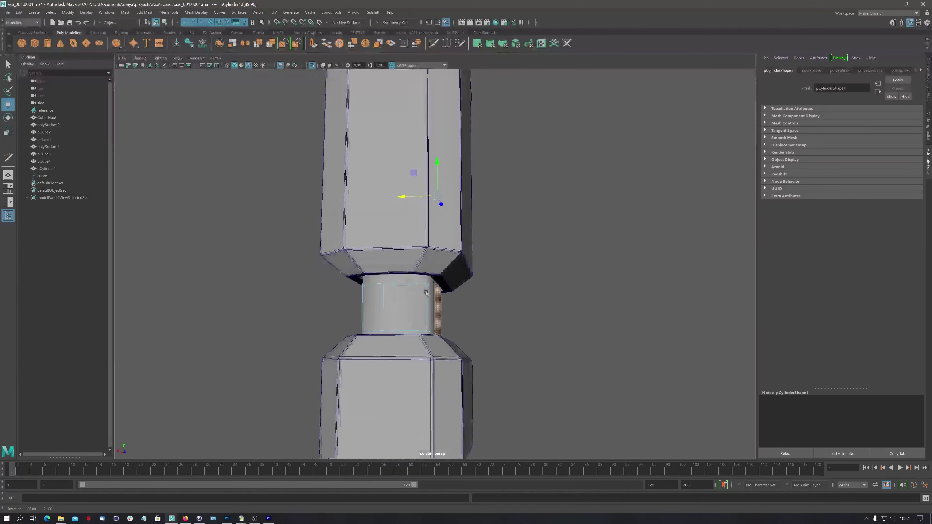
{"action": "mouse_move", "coordinate": [318, 286]}
{"action": "left_mouse_down", "text": "alt"}
{"action": "mouse_move", "coordinate": [457, 307]}
{"action": "mouse_move", "coordinate": [399, 304]}
{"action": "mouse_move", "coordinate": [427, 374]}
{"action": "left_mouse_up", "text": "alt"}
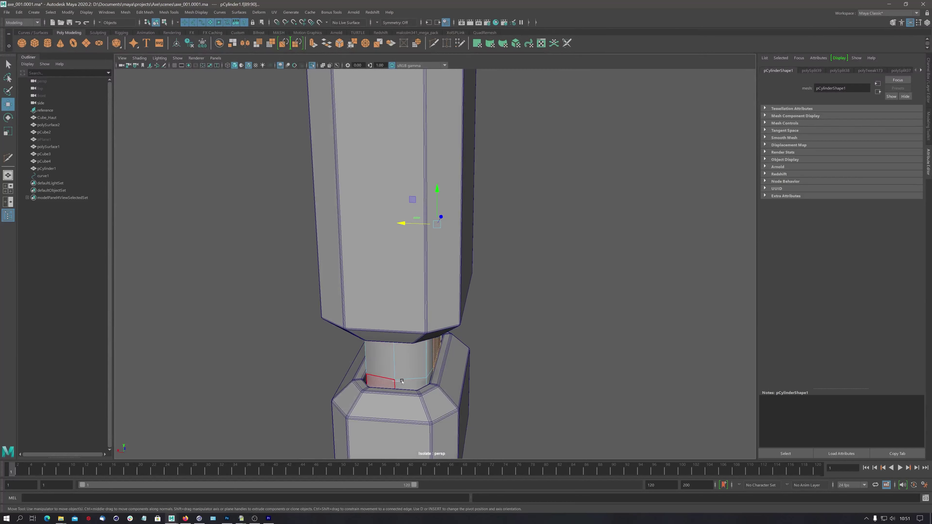
Clear the face selection and pick the two faces on the narrow neck band.
{"action": "left_click", "coordinate": [398, 368]}
{"action": "scroll", "coordinate": [422, 330], "scroll_direction": "down", "scroll_amount": 2}
{"action": "scroll", "coordinate": [436, 302], "scroll_direction": "down", "scroll_amount": 1}
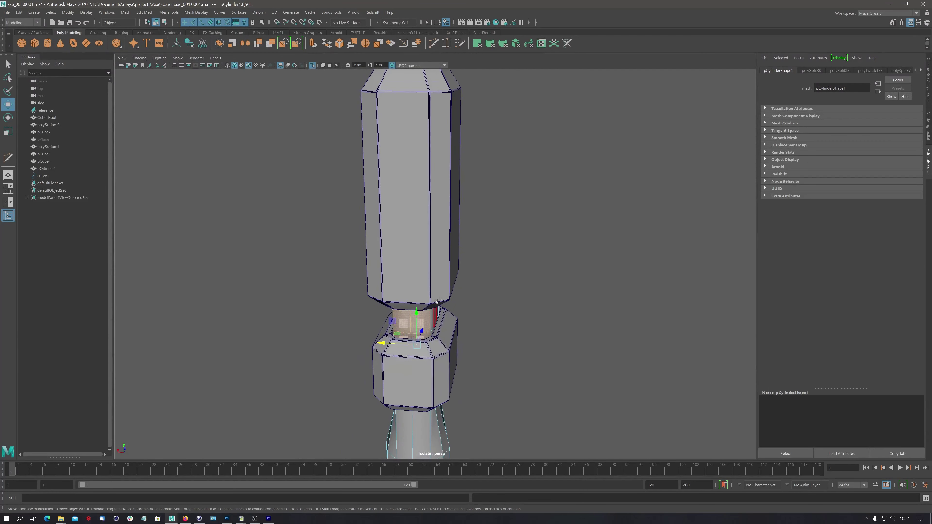
{"action": "right_click", "coordinate": [481, 303]}
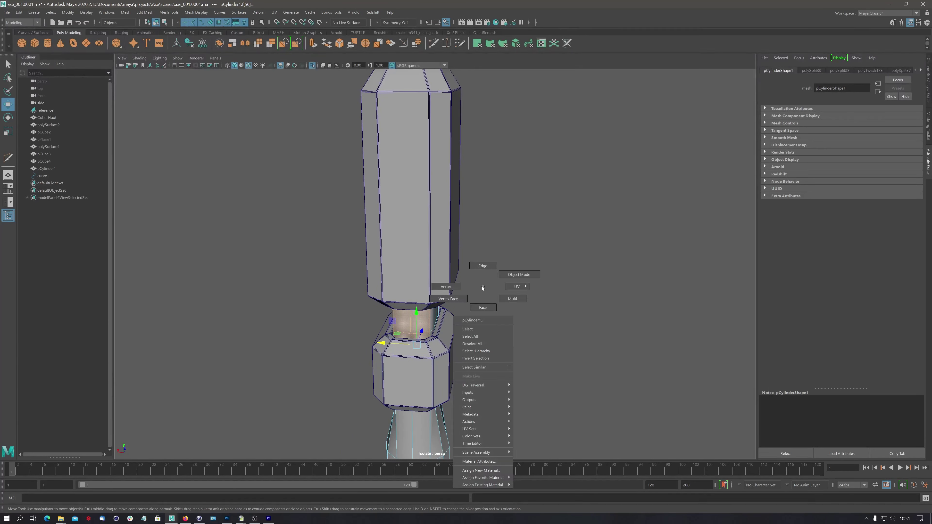
{"action": "left_click", "coordinate": [484, 302]}
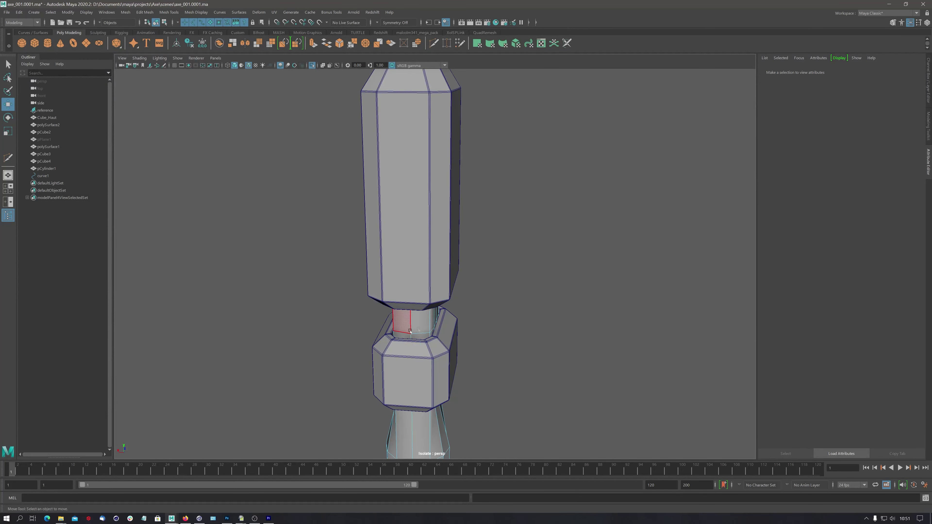
{"action": "scroll", "coordinate": [534, 313], "scroll_direction": "up", "scroll_amount": 3}
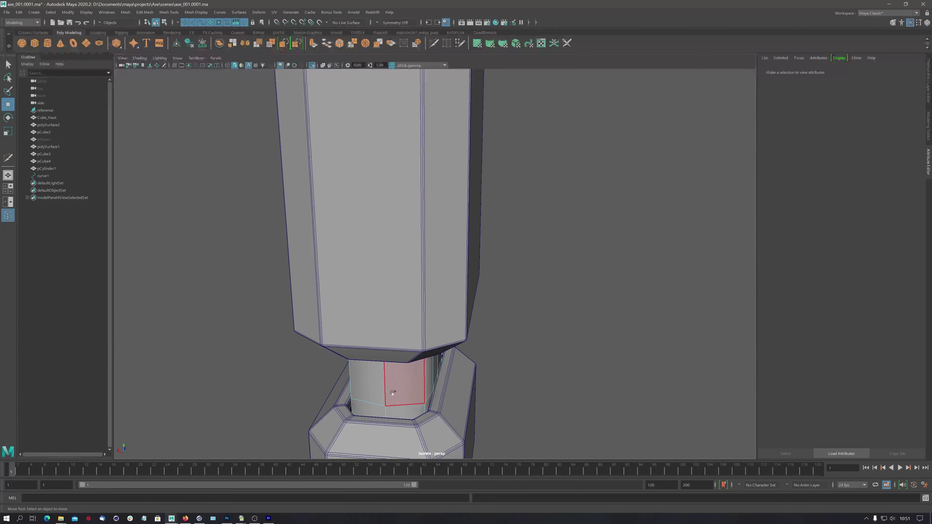
{"action": "left_click_drag", "start_coordinate": [403, 389], "coordinate": [379, 398]}
{"action": "left_click", "coordinate": [400, 406]}
{"action": "scroll", "coordinate": [264, 366], "scroll_direction": "down", "scroll_amount": 3}
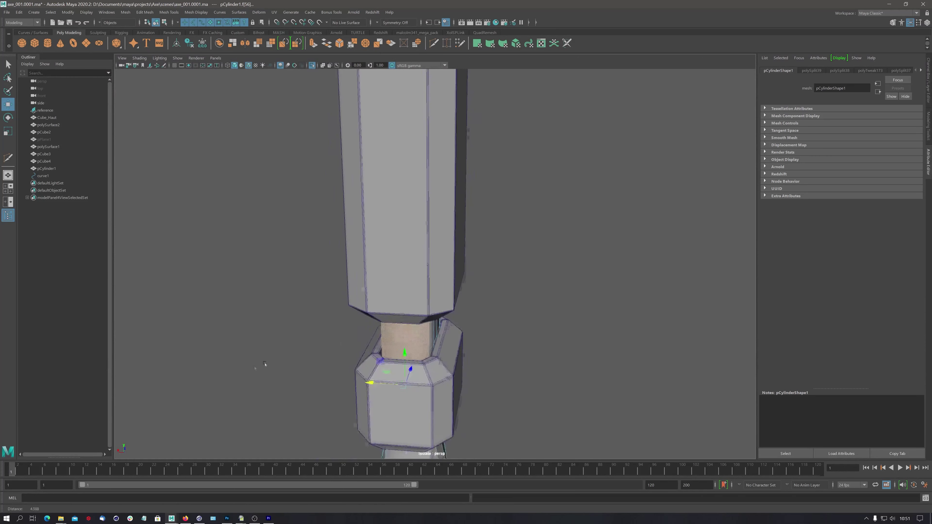
{"action": "scroll", "coordinate": [327, 290], "scroll_direction": "down", "scroll_amount": 2}
Add the upper neck face to the selection and activate the Scale tool.
{"action": "left_click_drag", "start_coordinate": [409, 252], "coordinate": [392, 156], "text": "alt"}
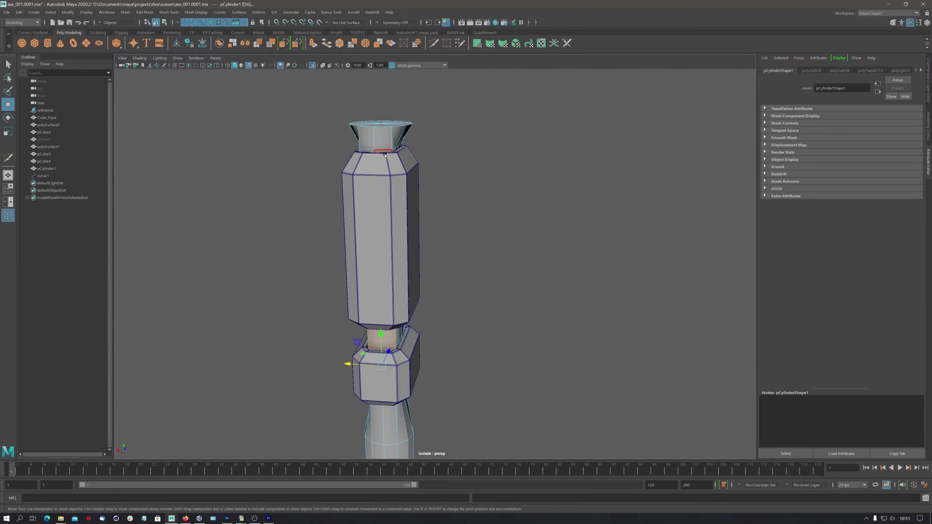
{"action": "left_click", "coordinate": [370, 155], "text": "shift"}
{"action": "mouse_move", "coordinate": [421, 169]}
{"action": "left_mouse_down", "text": "alt"}
{"action": "mouse_move", "coordinate": [307, 190]}
{"action": "mouse_move", "coordinate": [402, 176]}
{"action": "left_mouse_up", "text": "alt"}
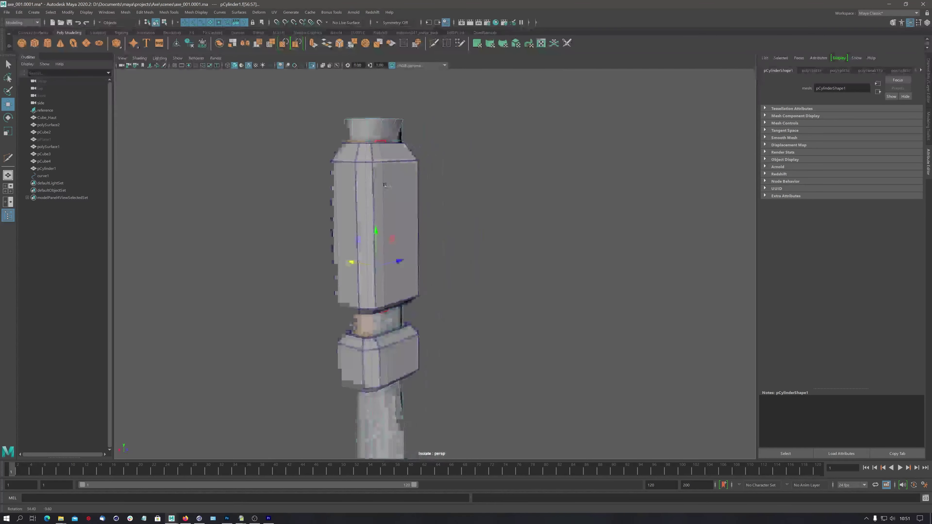
{"action": "key", "text": "ctrl+z"}
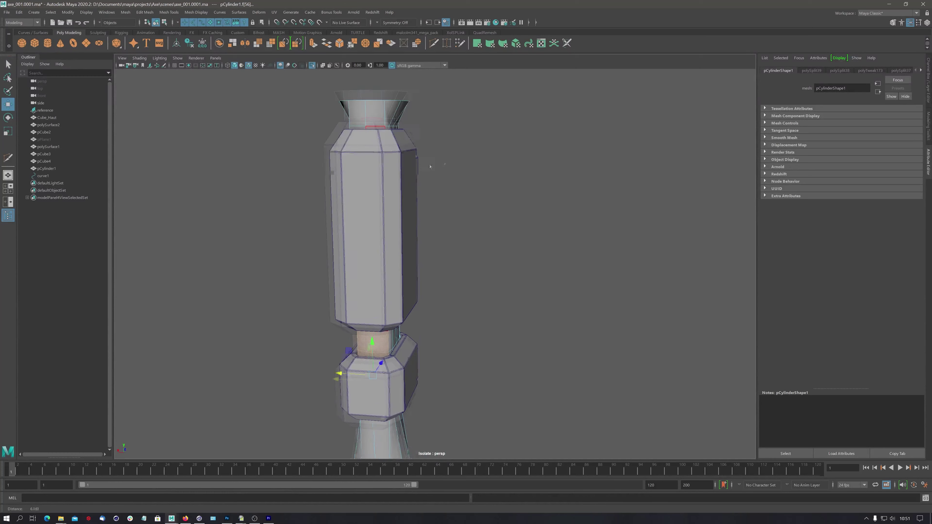
{"action": "scroll", "coordinate": [388, 170], "scroll_direction": "up", "scroll_amount": 5}
{"action": "middle_click_drag", "start_coordinate": [421, 192], "coordinate": [474, 248], "text": "alt"}
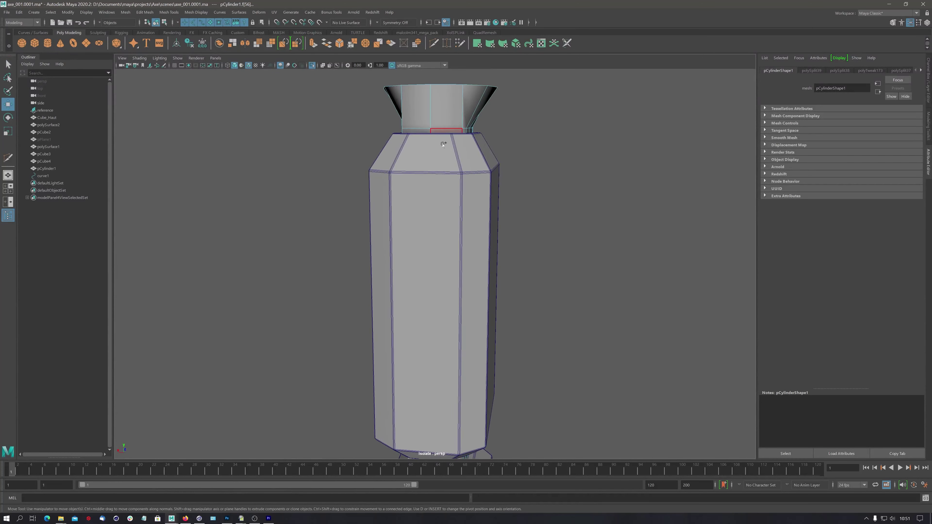
{"action": "left_click", "coordinate": [425, 134], "text": "shift"}
{"action": "scroll", "coordinate": [437, 337], "scroll_direction": "down", "scroll_amount": 3}
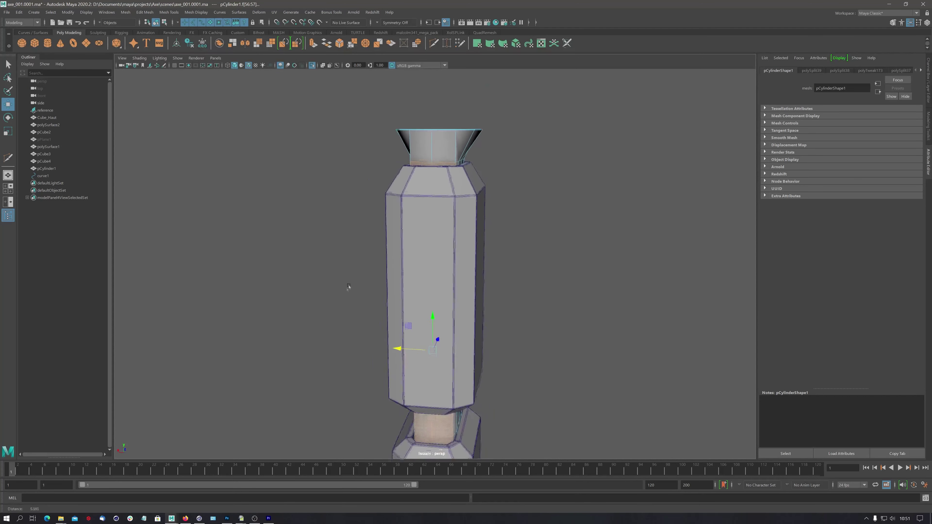
{"action": "scroll", "coordinate": [354, 217], "scroll_direction": "up", "scroll_amount": 5}
{"action": "left_click_drag", "start_coordinate": [354, 217], "coordinate": [354, 227], "text": "alt"}
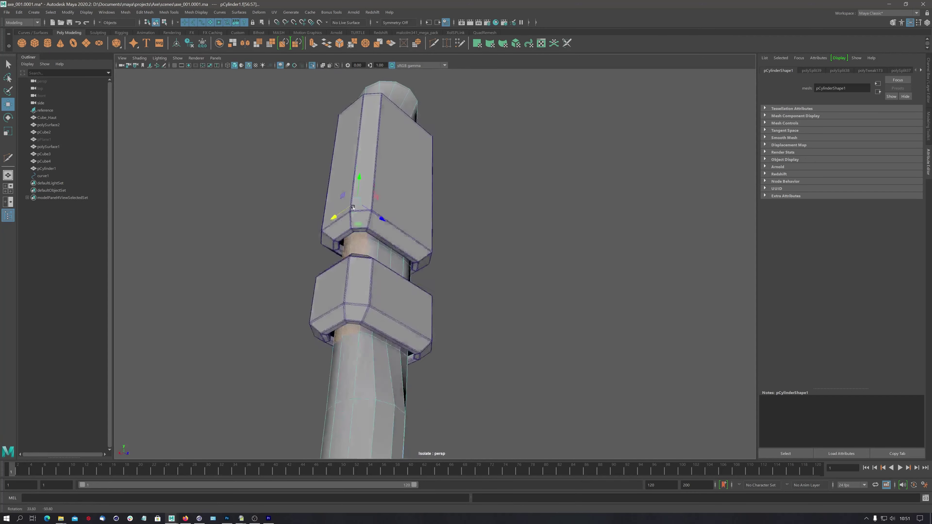
{"action": "key", "text": "r"}
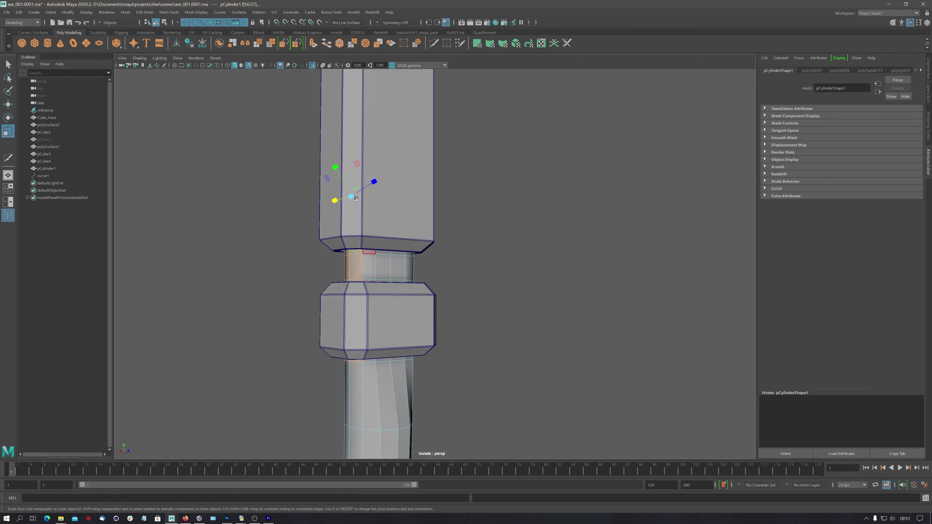
{"action": "mouse_move", "coordinate": [351, 205]}
{"action": "left_mouse_down", "text": "alt"}
{"action": "mouse_move", "coordinate": [422, 220]}
{"action": "mouse_move", "coordinate": [483, 217]}
{"action": "left_mouse_up", "text": "alt"}
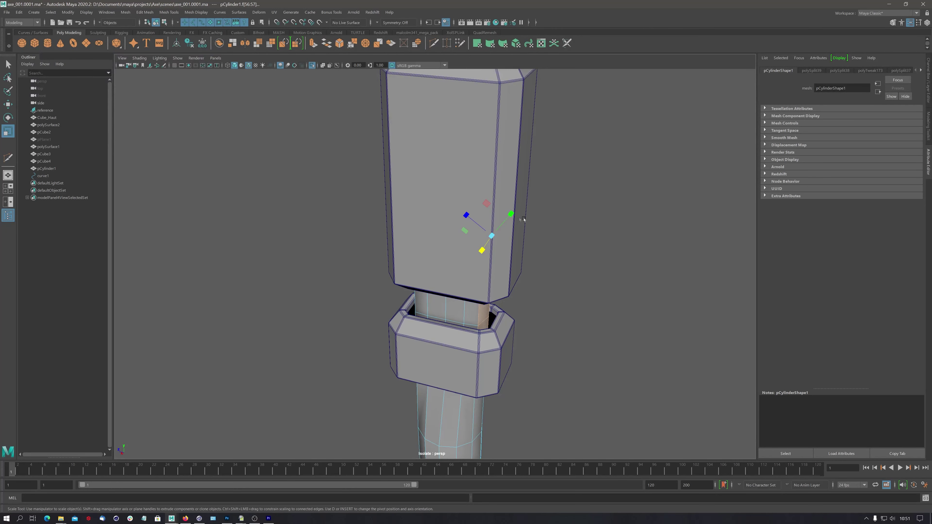
{"action": "left_click_drag", "start_coordinate": [524, 219], "coordinate": [427, 257], "text": "alt"}
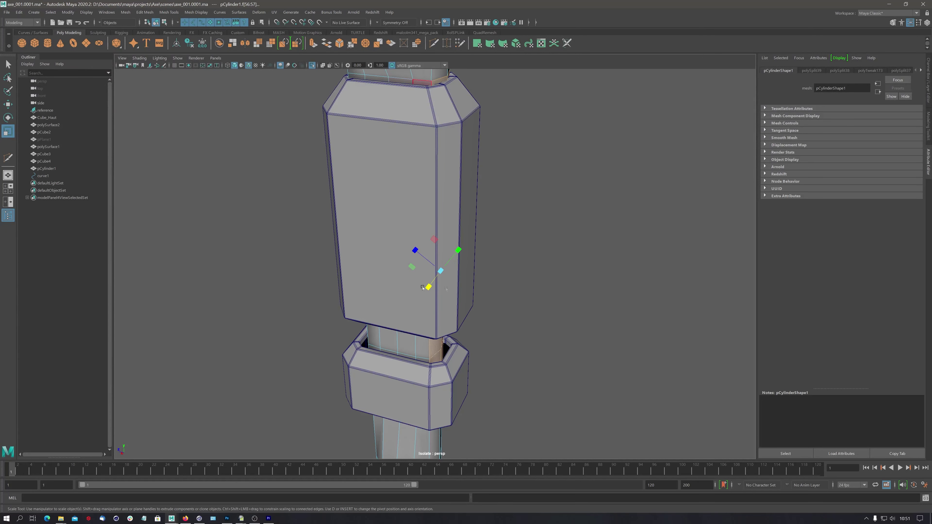
Set the Scale tool to world axes, scale the neck faces, and shift them along one axis.
{"action": "double_click", "coordinate": [8, 132]}
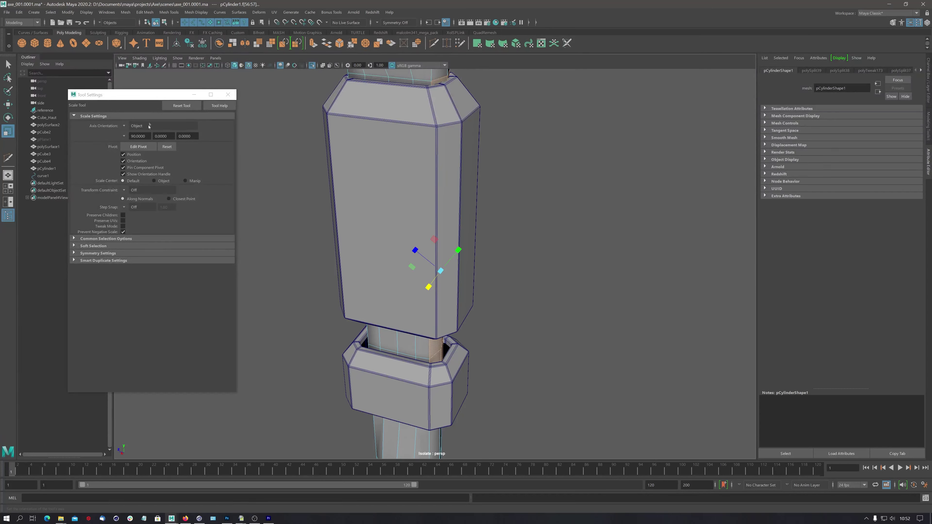
{"action": "left_click", "coordinate": [124, 126]}
{"action": "left_click", "coordinate": [147, 135]}
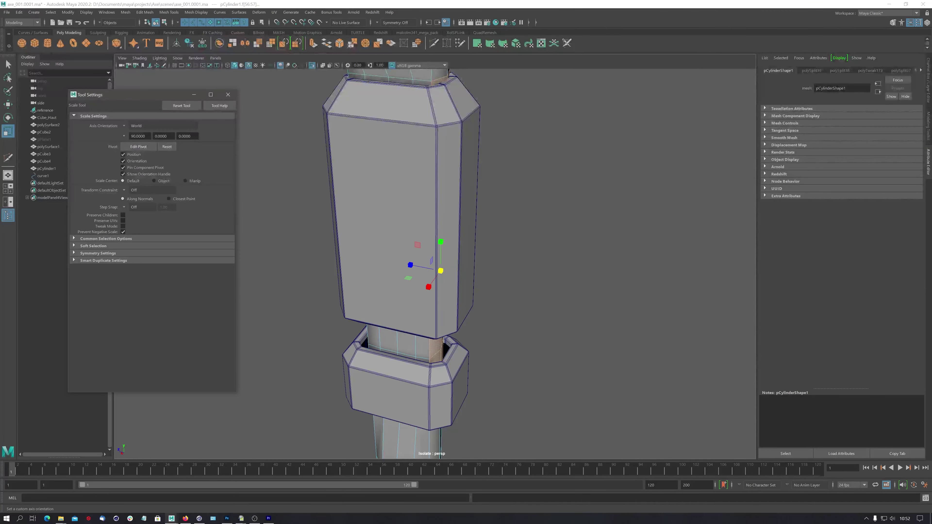
{"action": "left_click", "coordinate": [412, 265]}
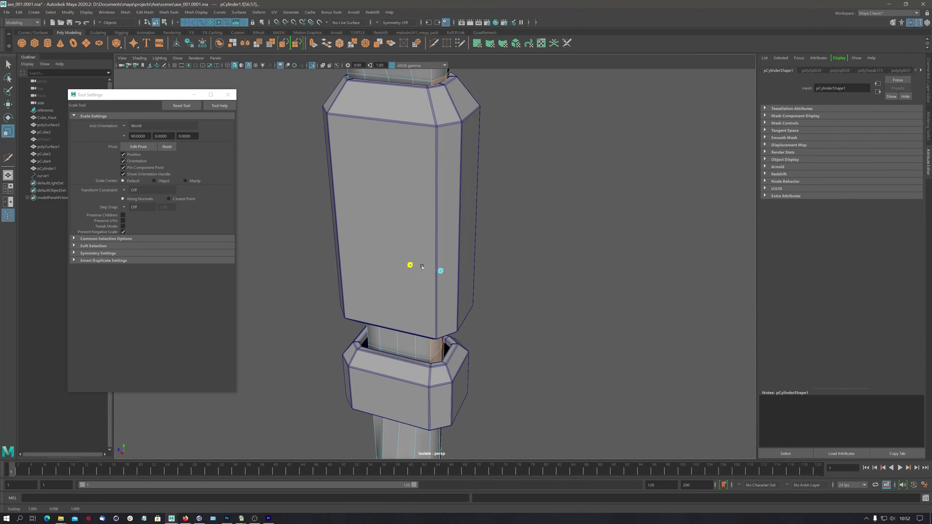
{"action": "left_click_drag", "start_coordinate": [430, 302], "coordinate": [429, 261], "text": "alt"}
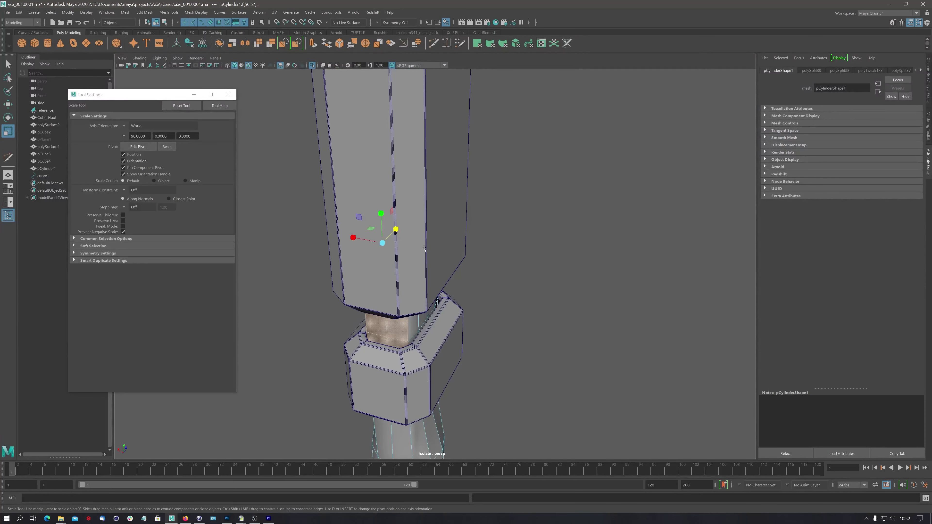
{"action": "key", "text": "w"}
{"action": "left_click_drag", "start_coordinate": [392, 230], "coordinate": [327, 257]}
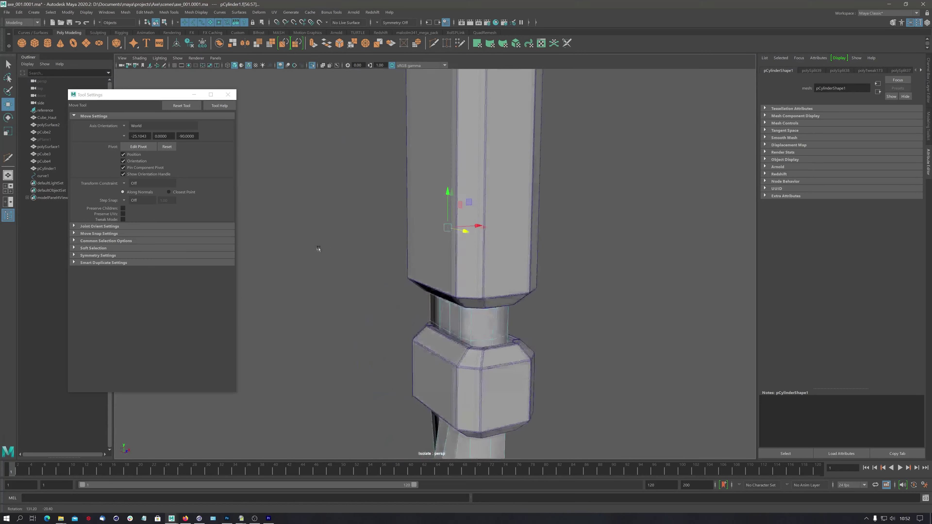
Select three band faces around the collar neck.
{"action": "scroll", "coordinate": [512, 350], "scroll_direction": "up", "scroll_amount": 3}
{"action": "middle_click_drag", "start_coordinate": [512, 351], "coordinate": [424, 296], "text": "alt"}
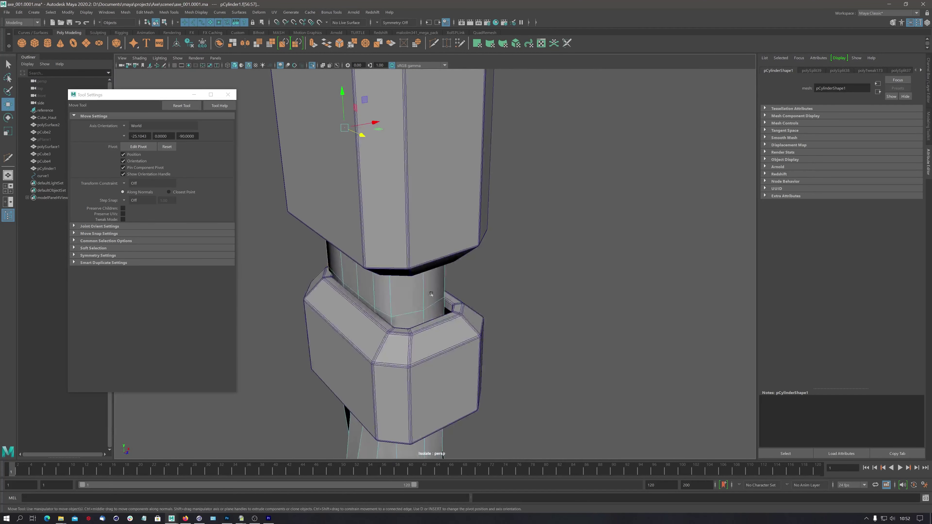
{"action": "left_click", "coordinate": [411, 318]}
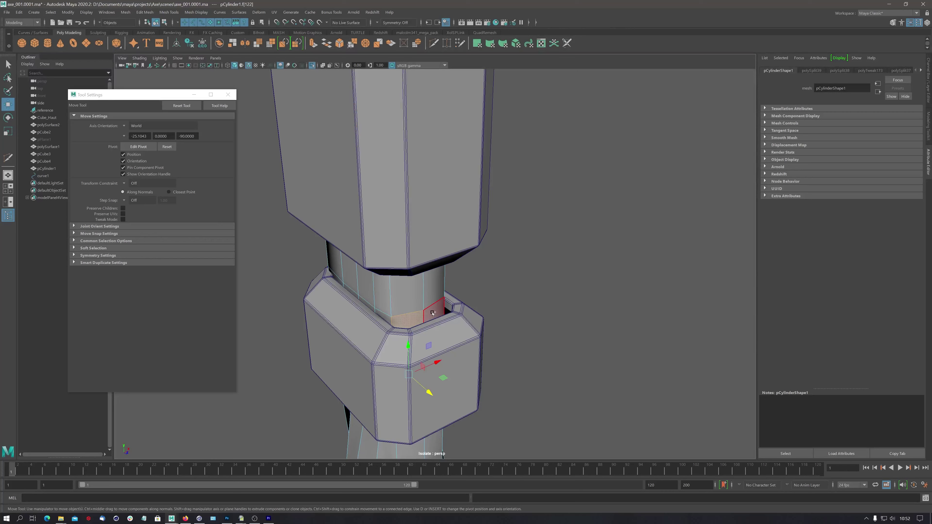
{"action": "left_click", "coordinate": [431, 315], "text": "shift"}
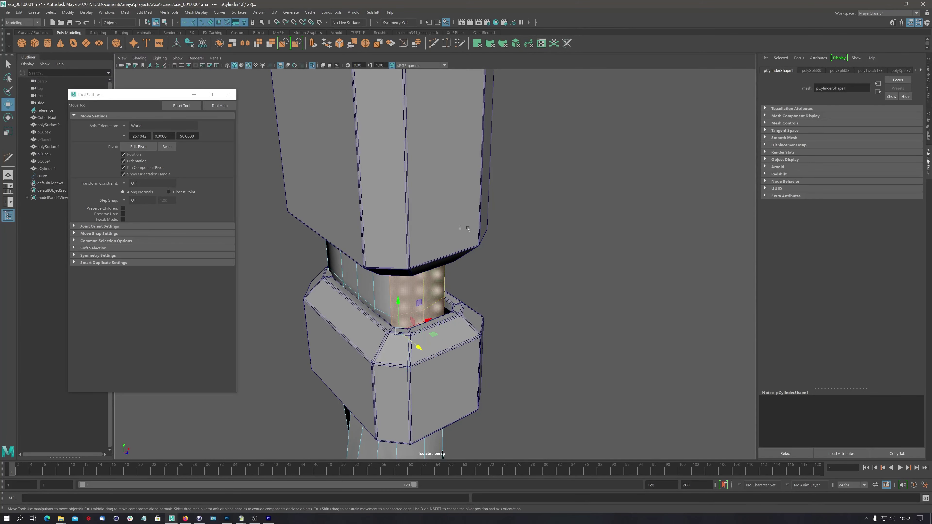
{"action": "mouse_move", "coordinate": [422, 323]}
{"action": "left_mouse_down", "text": "alt"}
{"action": "mouse_move", "coordinate": [403, 183]}
{"action": "mouse_move", "coordinate": [382, 365]}
{"action": "left_mouse_up", "text": "alt"}
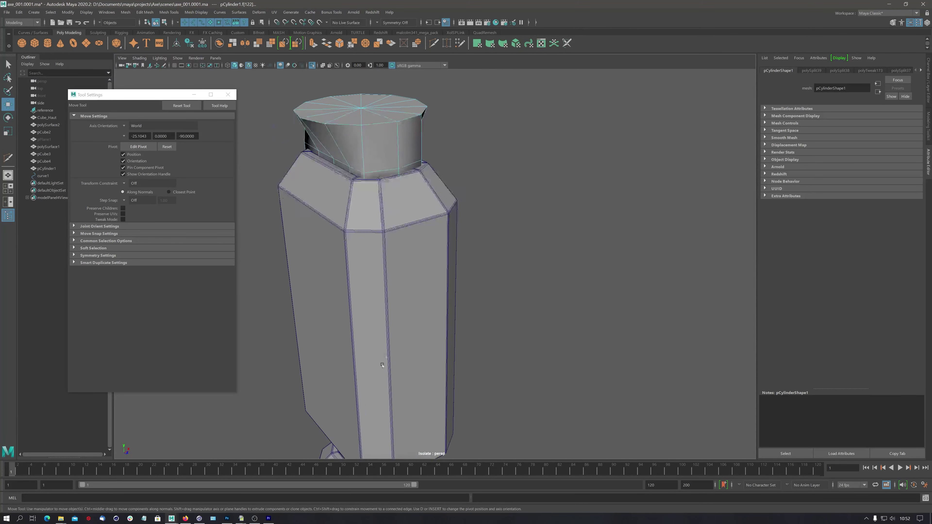
{"action": "left_click", "coordinate": [390, 175], "text": "shift"}
{"action": "left_click_drag", "start_coordinate": [458, 201], "coordinate": [505, 220], "text": "alt"}
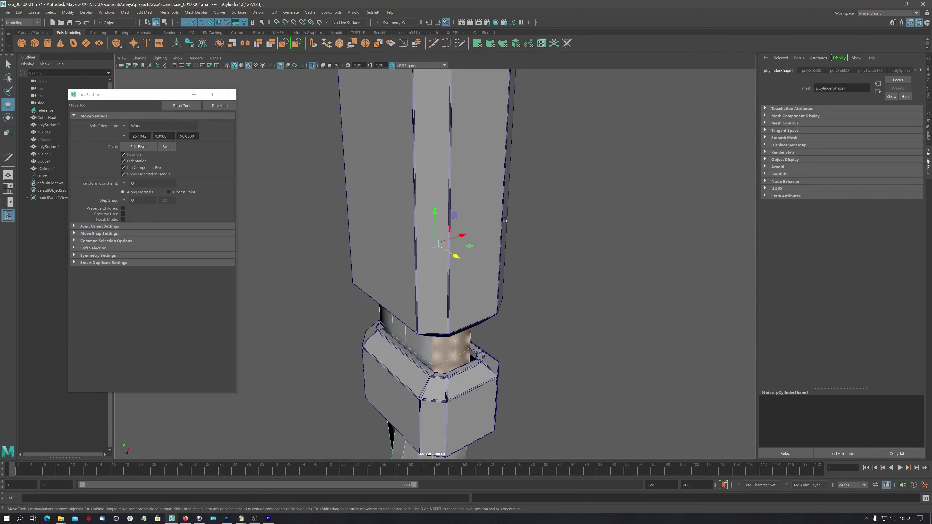
Drop the bottom strip and scale the left neck faces narrower for a straight side.
{"action": "key", "text": "r"}
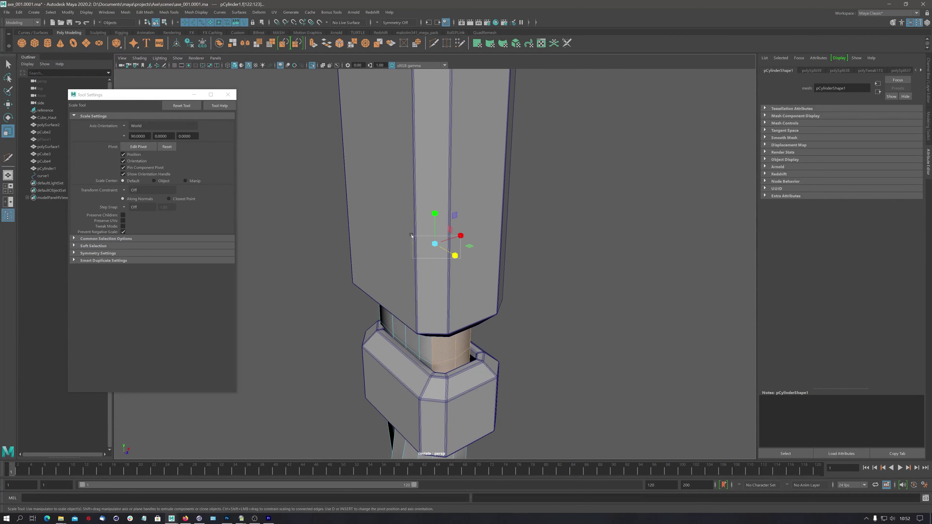
{"action": "key", "text": "ctrl+z"}
{"action": "key", "text": "ctrl+z"}
{"action": "left_click_drag", "start_coordinate": [455, 256], "coordinate": [425, 243]}
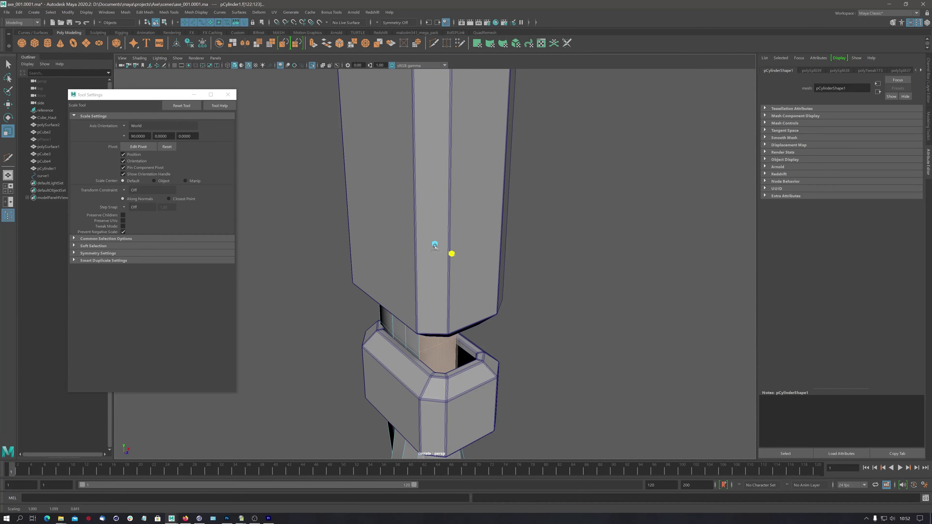
{"action": "key", "text": "ctrl+z"}
{"action": "key", "text": "shift+z"}
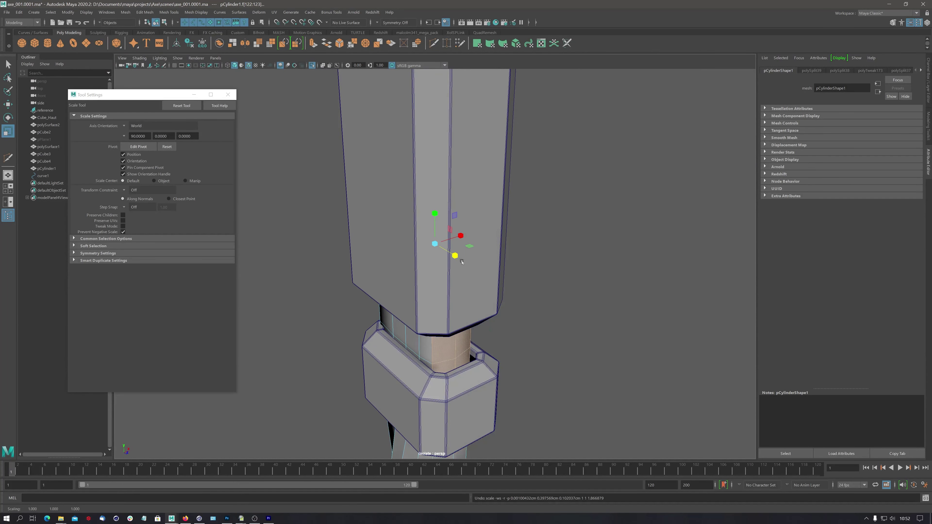
{"action": "key", "text": "w"}
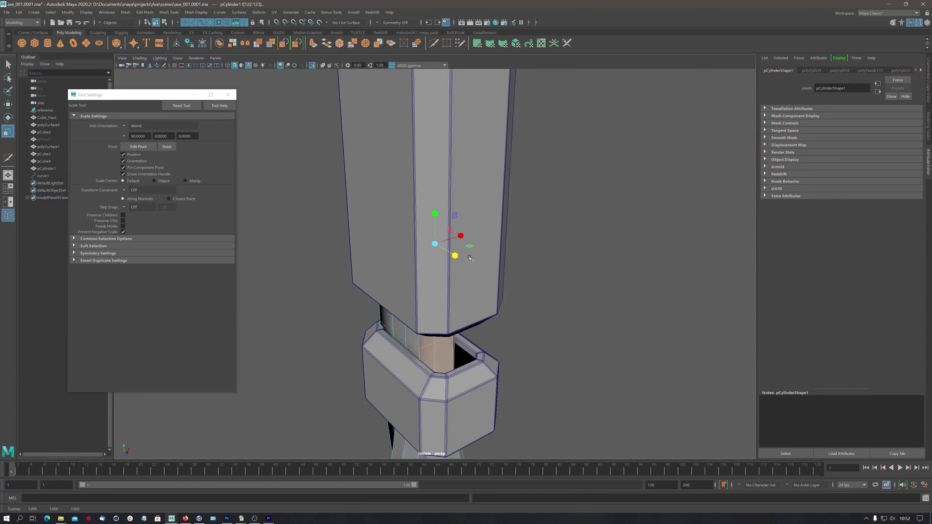
{"action": "mouse_move", "coordinate": [455, 255]}
{"action": "left_mouse_down", "text": "alt"}
{"action": "mouse_move", "coordinate": [509, 271]}
{"action": "mouse_move", "coordinate": [389, 293]}
{"action": "left_mouse_up", "text": "alt"}
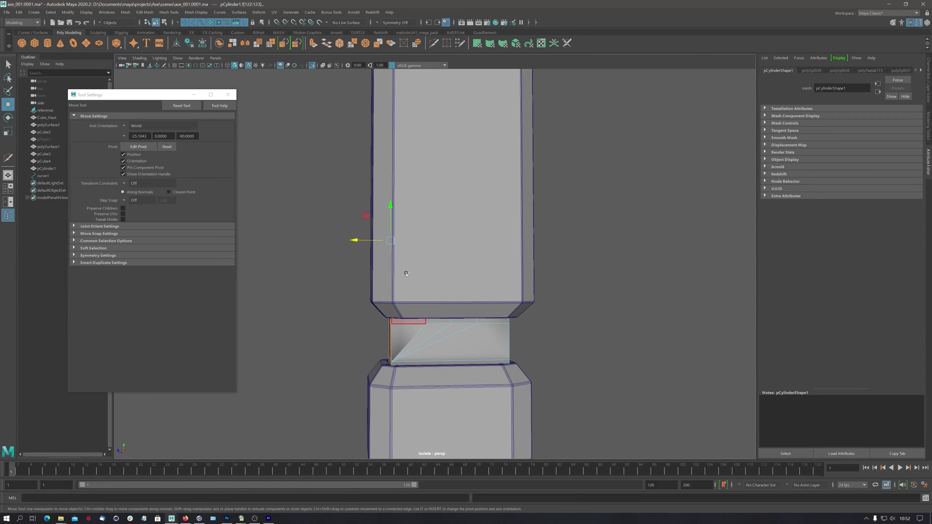
{"action": "key", "text": "ctrl+z"}
{"action": "key", "text": "ctrl+z"}
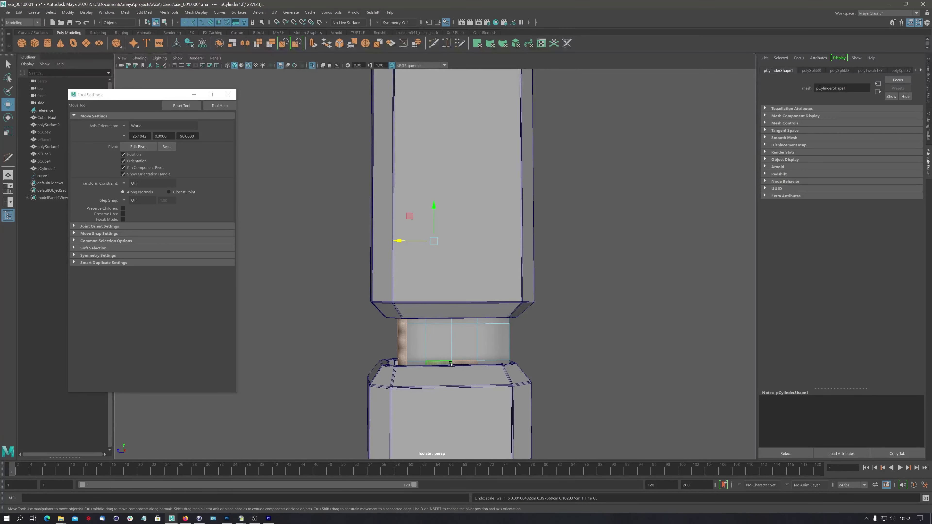
{"action": "left_click", "coordinate": [461, 362], "text": "ctrl"}
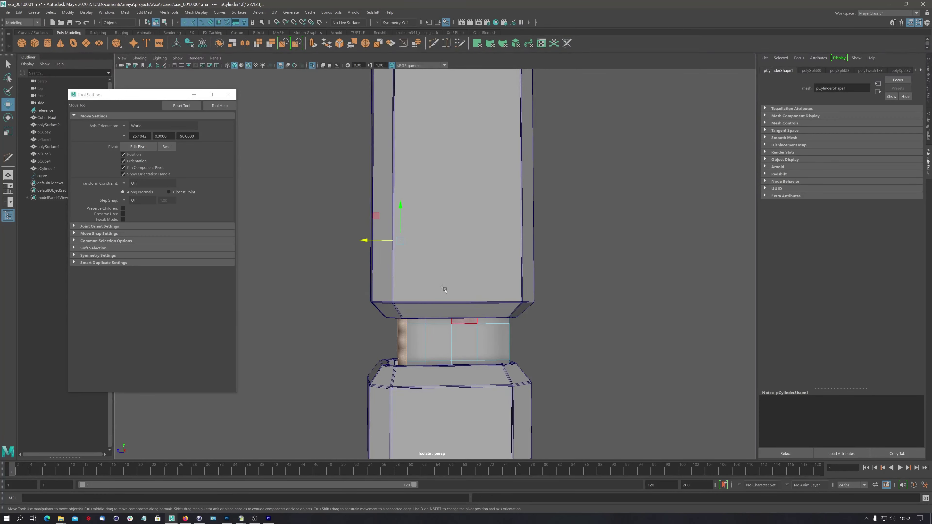
{"action": "key", "text": "r"}
{"action": "left_click_drag", "start_coordinate": [367, 240], "coordinate": [370, 241]}
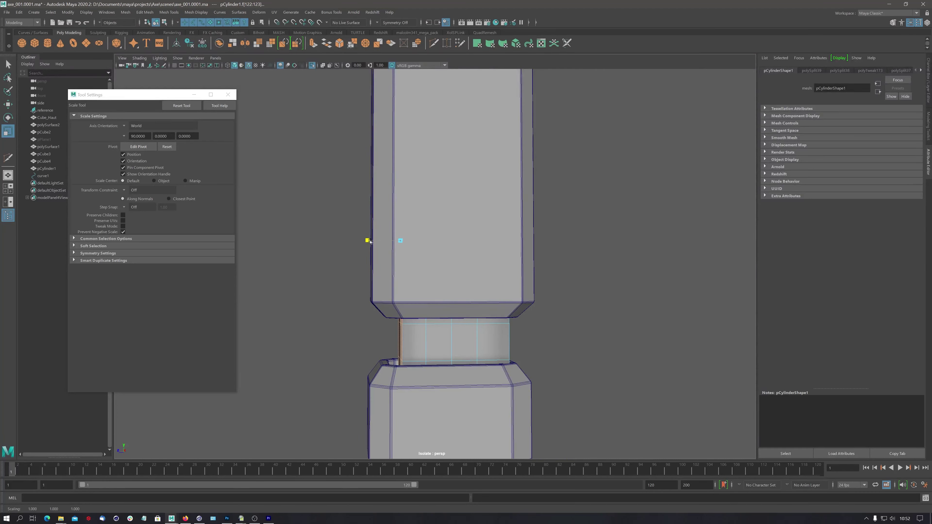
{"action": "key", "text": "w"}
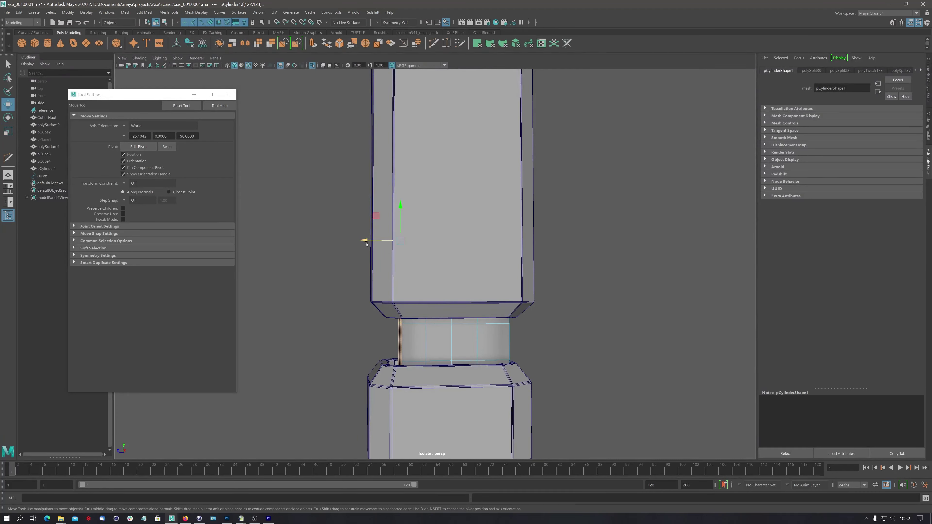
Orbit to a close, straight view of the collar band and pick its first faces.
{"action": "mouse_move", "coordinate": [366, 244]}
{"action": "left_mouse_down", "text": "alt"}
{"action": "mouse_move", "coordinate": [457, 281]}
{"action": "mouse_move", "coordinate": [426, 257]}
{"action": "left_mouse_up", "text": "alt"}
{"action": "right_click_drag", "start_coordinate": [426, 257], "coordinate": [422, 262], "text": "alt"}
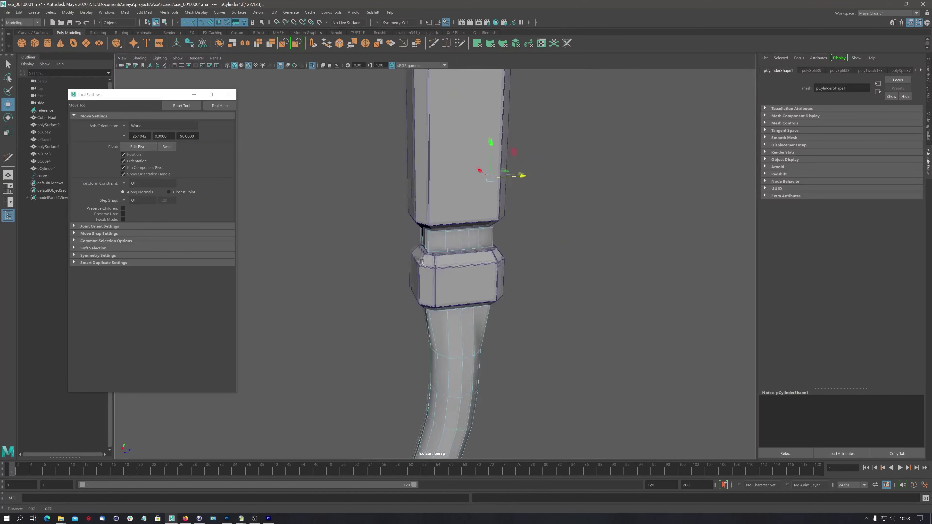
{"action": "mouse_move", "coordinate": [422, 261]}
{"action": "left_mouse_down", "text": "alt"}
{"action": "mouse_move", "coordinate": [482, 250]}
{"action": "mouse_move", "coordinate": [452, 248]}
{"action": "left_mouse_up", "text": "alt"}
{"action": "right_click_drag", "start_coordinate": [452, 248], "coordinate": [421, 245], "text": "alt"}
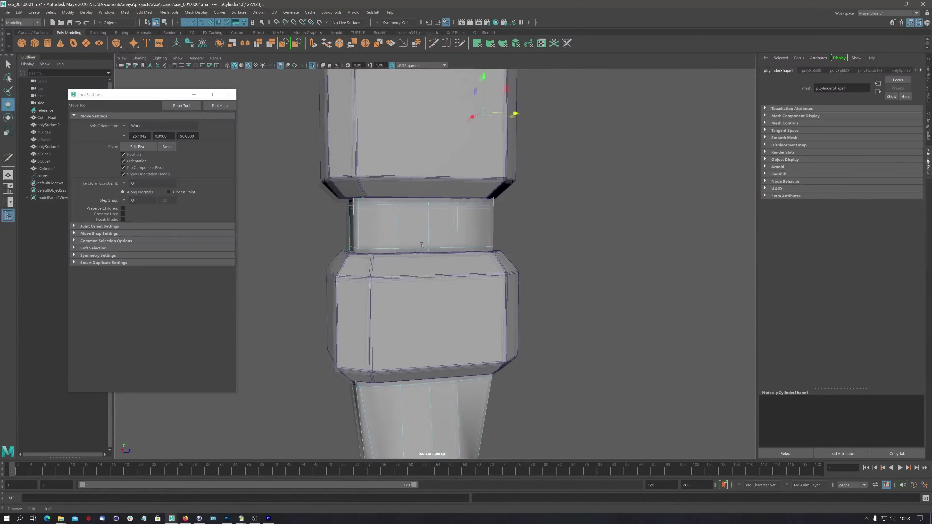
{"action": "mouse_move", "coordinate": [421, 245]}
{"action": "left_mouse_down", "text": "alt"}
{"action": "mouse_move", "coordinate": [499, 257]}
{"action": "mouse_move", "coordinate": [456, 261]}
{"action": "left_mouse_up", "text": "alt"}
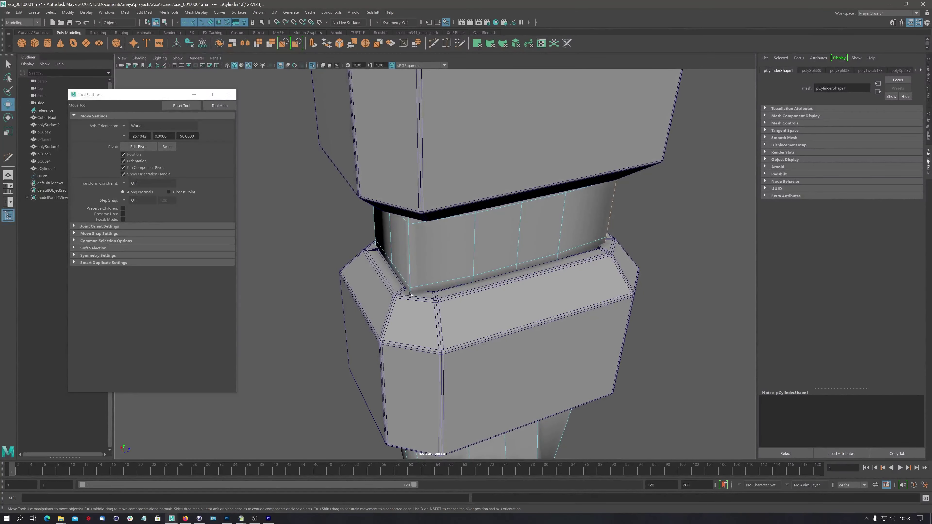
{"action": "left_click_drag", "start_coordinate": [411, 294], "coordinate": [428, 299], "text": "alt"}
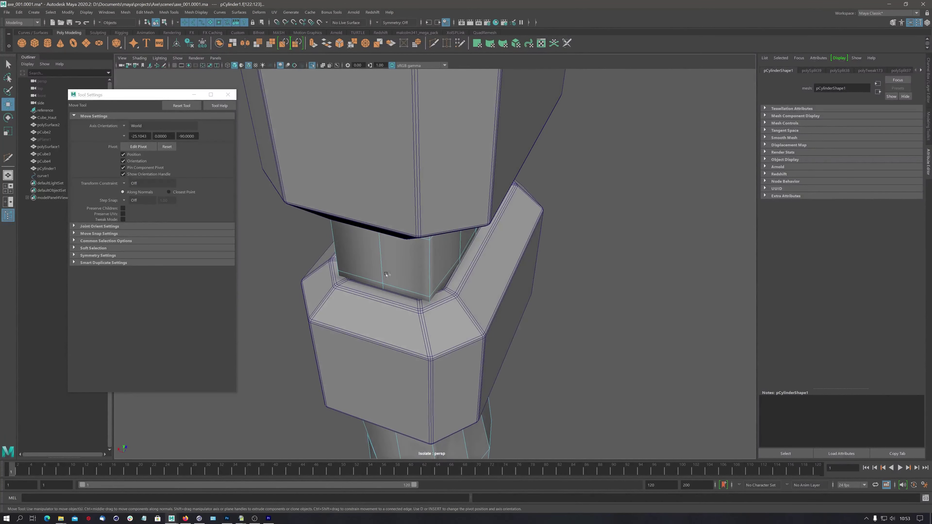
{"action": "mouse_move", "coordinate": [386, 274]}
{"action": "left_mouse_down", "text": "alt"}
{"action": "mouse_move", "coordinate": [424, 239]}
{"action": "mouse_move", "coordinate": [398, 198]}
{"action": "mouse_move", "coordinate": [407, 234]}
{"action": "left_mouse_up", "text": "alt"}
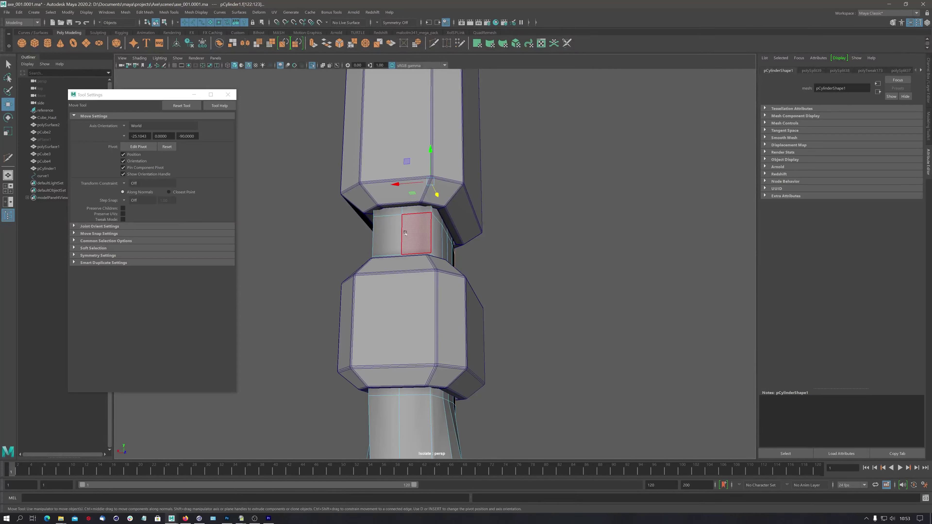
{"action": "left_click", "coordinate": [409, 234]}
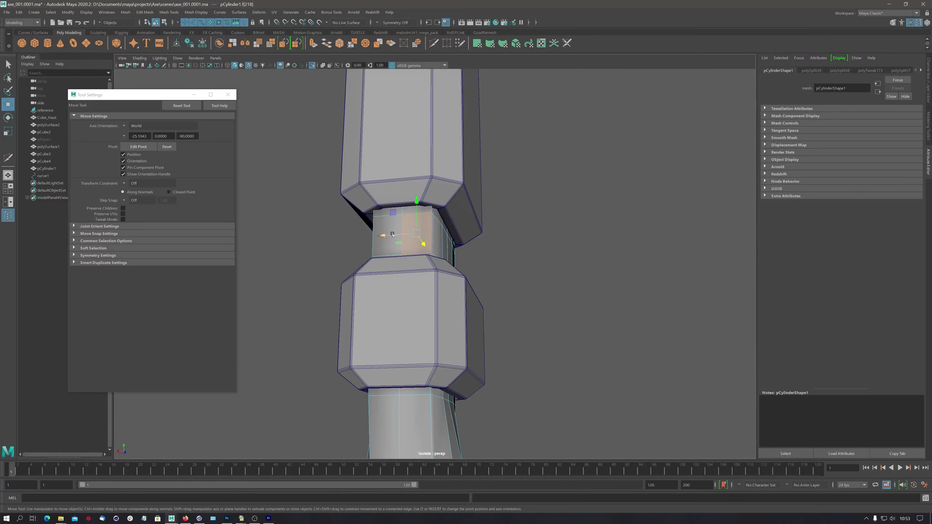
{"action": "left_click", "coordinate": [392, 212]}
{"action": "mouse_move", "coordinate": [424, 217]}
{"action": "left_mouse_down", "text": "alt"}
{"action": "mouse_move", "coordinate": [367, 235]}
{"action": "mouse_move", "coordinate": [389, 257]}
{"action": "left_mouse_up", "text": "alt"}
Add the band's thin bottom strip, large faces and thin top strip to the selection.
{"action": "left_click", "coordinate": [374, 252]}
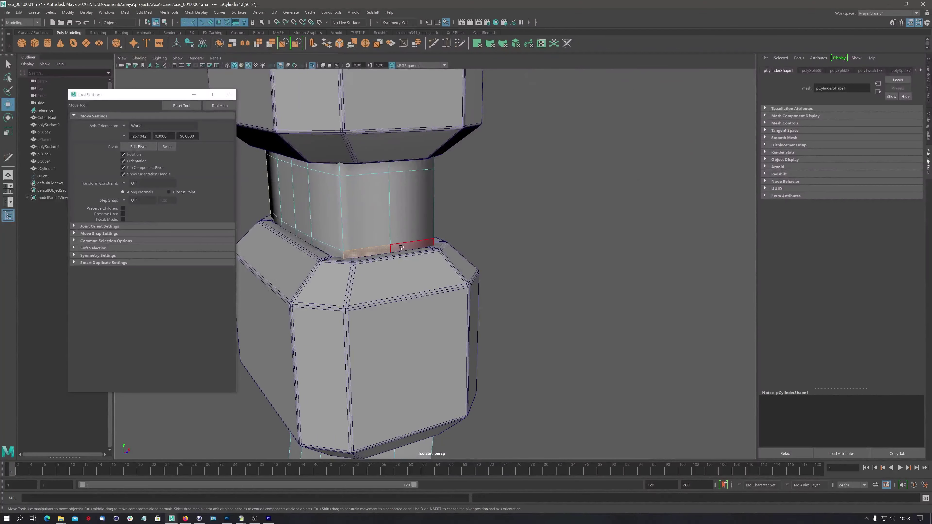
{"action": "left_click", "coordinate": [379, 224], "text": "shift"}
{"action": "left_click", "coordinate": [405, 215], "text": "shift"}
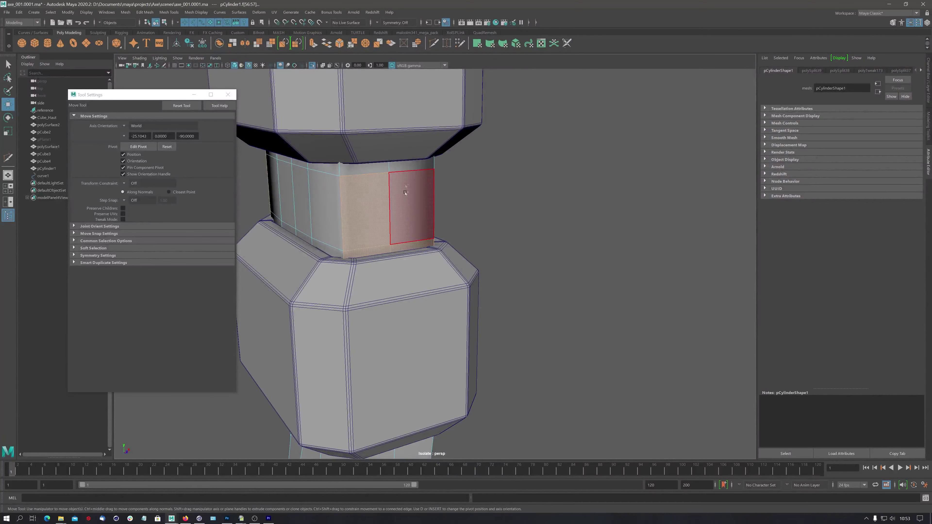
{"action": "left_click", "coordinate": [404, 167], "text": "shift"}
{"action": "left_click", "coordinate": [376, 170], "text": "shift"}
{"action": "scroll", "coordinate": [267, 285], "scroll_direction": "down", "scroll_amount": 3}
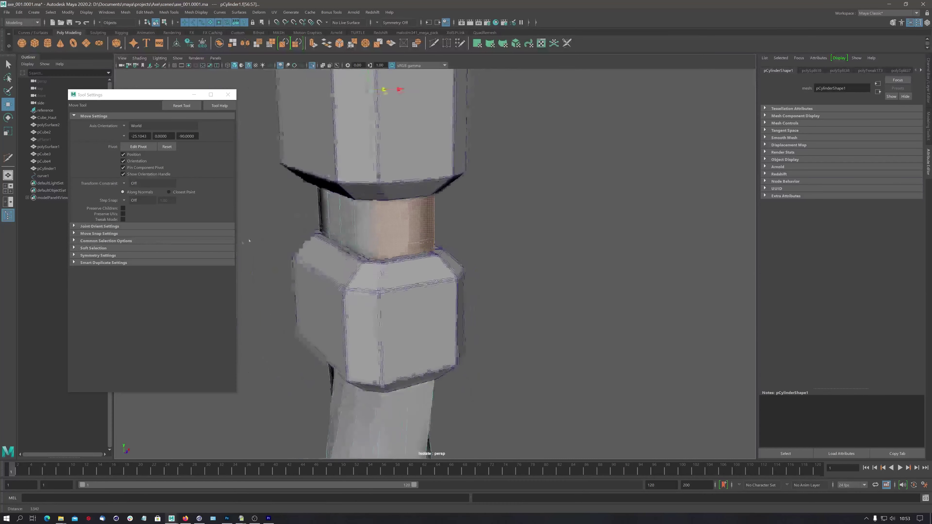
{"action": "mouse_move", "coordinate": [266, 284]}
{"action": "left_mouse_down", "text": "alt"}
{"action": "mouse_move", "coordinate": [372, 283]}
{"action": "mouse_move", "coordinate": [375, 271]}
{"action": "left_mouse_up", "text": "alt"}
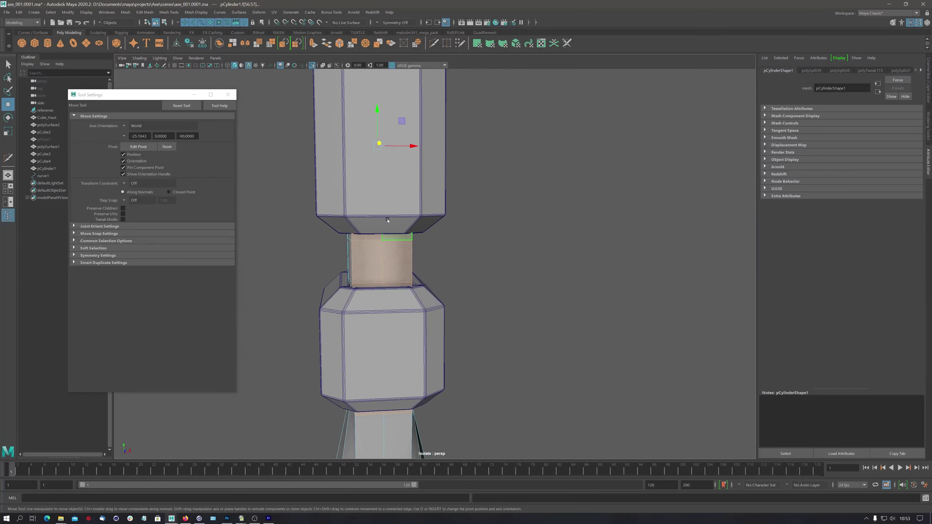
Switch to the Scale tool and inspect the selected band from several angles.
{"action": "key", "text": "r"}
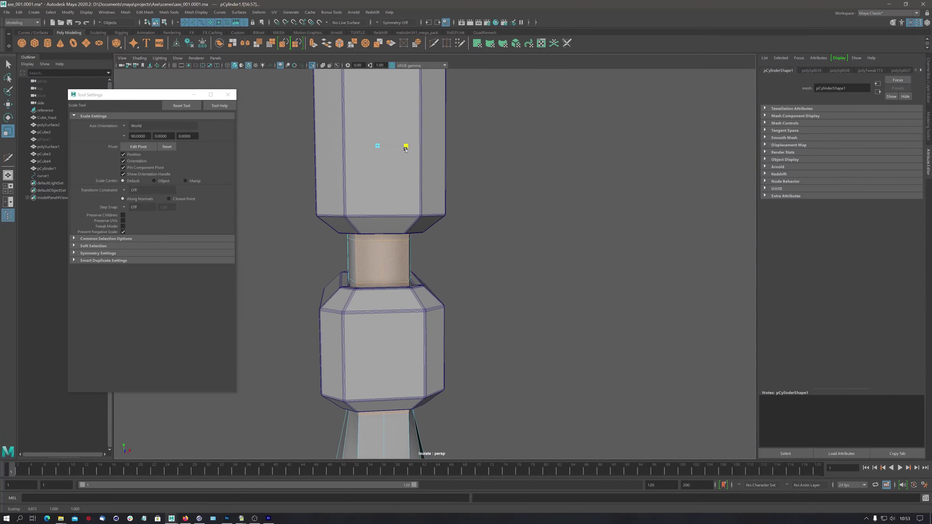
{"action": "left_click_drag", "start_coordinate": [409, 148], "coordinate": [381, 274], "text": "alt"}
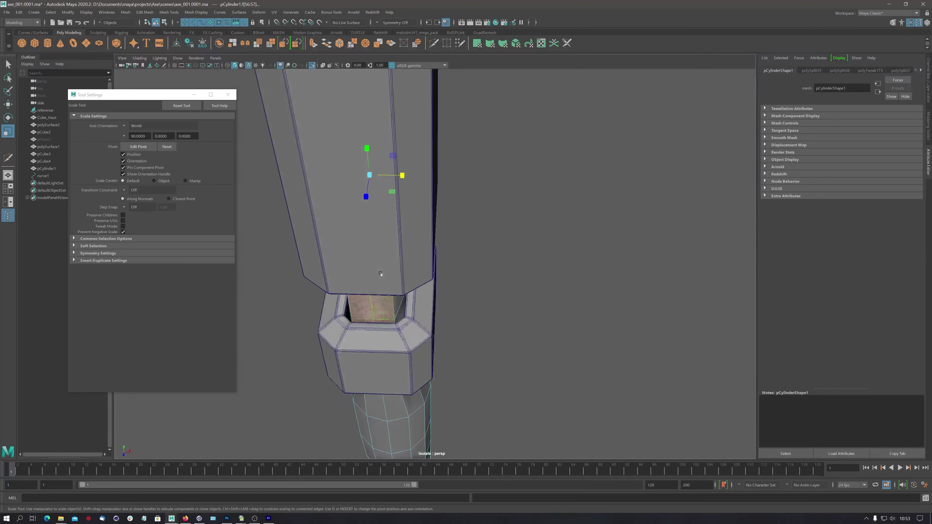
{"action": "scroll", "coordinate": [539, 237], "scroll_direction": "up", "scroll_amount": 2}
{"action": "scroll", "coordinate": [319, 368], "scroll_direction": "up", "scroll_amount": 2}
{"action": "mouse_move", "coordinate": [363, 354]}
{"action": "left_mouse_down", "text": "alt"}
{"action": "mouse_move", "coordinate": [581, 304]}
{"action": "mouse_move", "coordinate": [581, 279]}
{"action": "left_mouse_up", "text": "alt"}
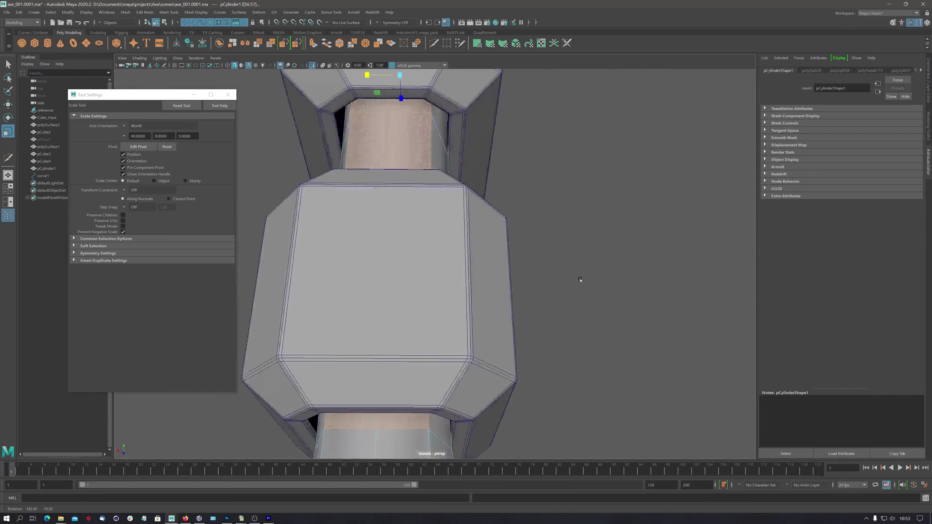
{"action": "mouse_move", "coordinate": [580, 279]}
{"action": "middle_mouse_down", "text": "alt"}
{"action": "mouse_move", "coordinate": [566, 260]}
{"action": "mouse_move", "coordinate": [448, 260]}
{"action": "middle_mouse_up", "text": "alt"}
{"action": "scroll", "coordinate": [448, 260], "scroll_direction": "down", "scroll_amount": 2}
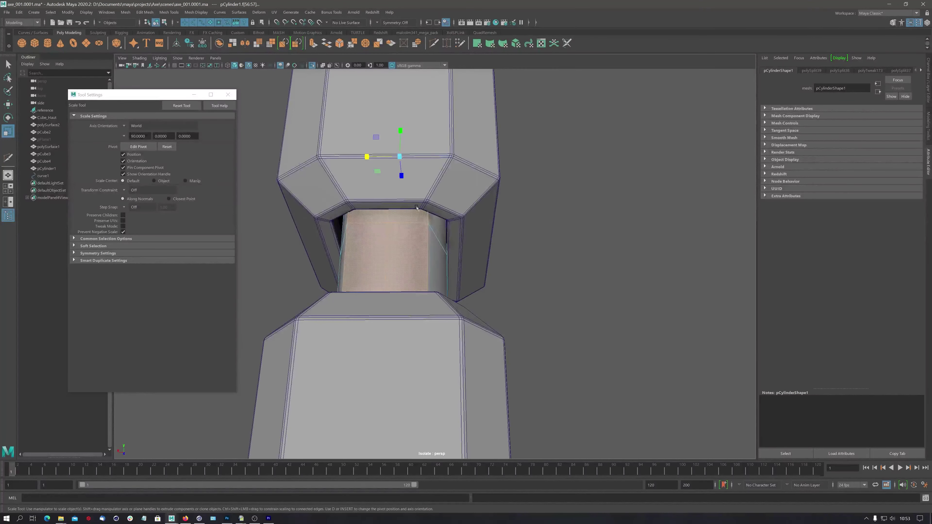
{"action": "mouse_move", "coordinate": [448, 260]}
{"action": "left_mouse_down", "text": "alt"}
{"action": "mouse_move", "coordinate": [399, 239]}
{"action": "mouse_move", "coordinate": [370, 241]}
{"action": "mouse_move", "coordinate": [381, 217]}
{"action": "mouse_move", "coordinate": [367, 231]}
{"action": "left_mouse_up", "text": "alt"}
Widen the band faces f[89:90] slightly with the Scale manipulator, then review the handle front-on.
{"action": "scroll", "coordinate": [368, 231], "scroll_direction": "down", "scroll_amount": 2}
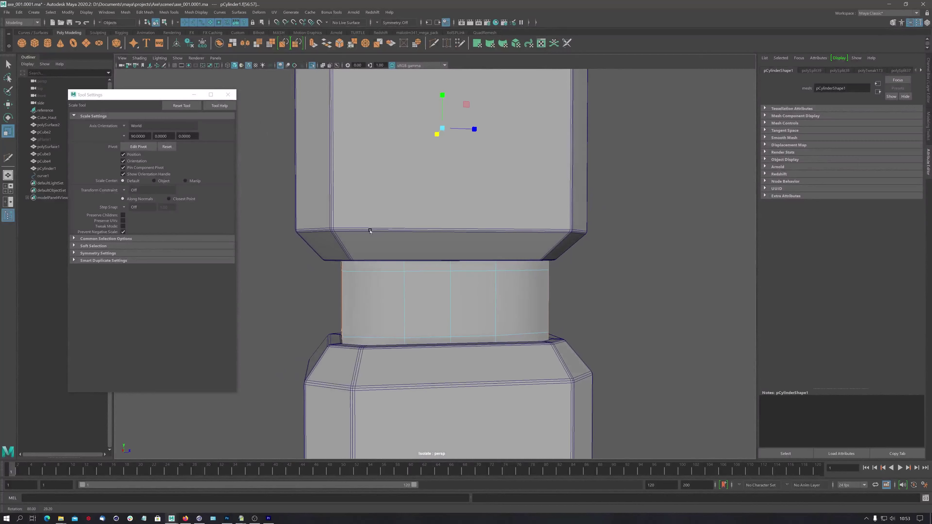
{"action": "scroll", "coordinate": [367, 231], "scroll_direction": "down", "scroll_amount": 1}
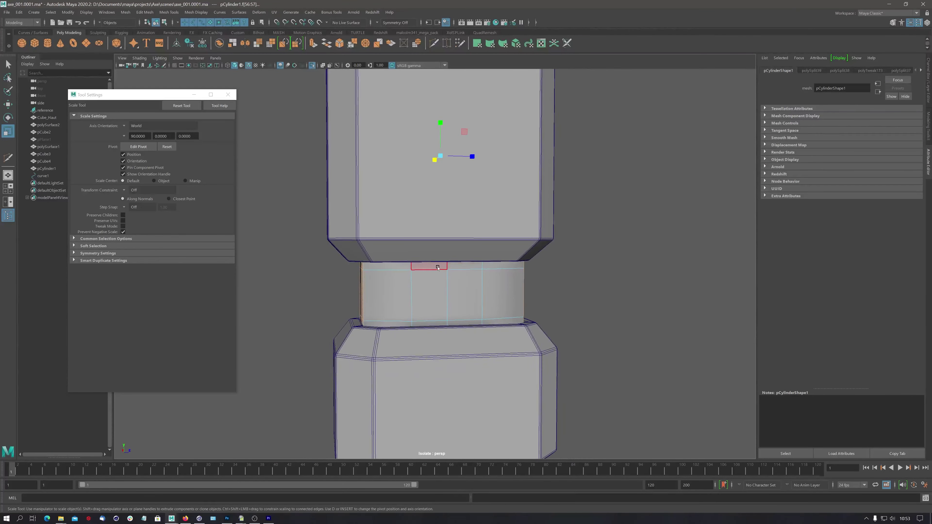
{"action": "left_click", "coordinate": [446, 267]}
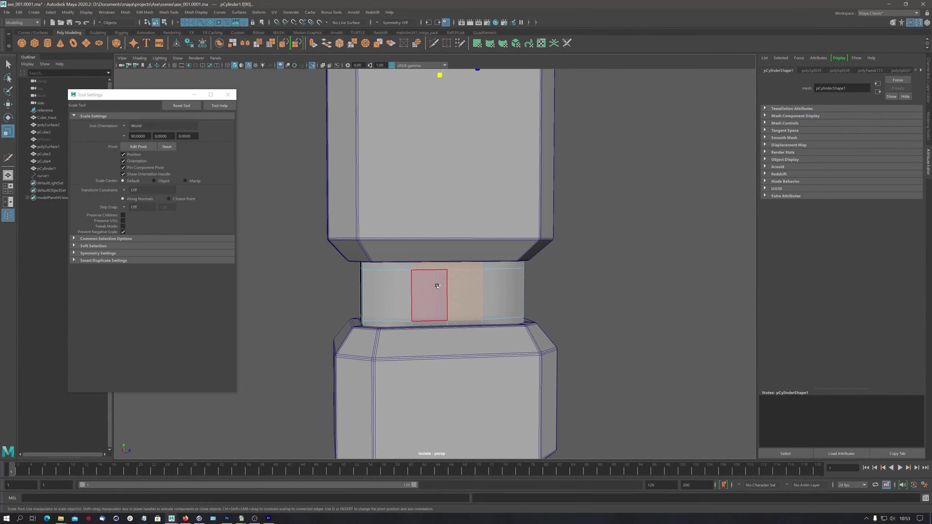
{"action": "left_click_drag", "start_coordinate": [470, 319], "coordinate": [436, 272], "text": "alt"}
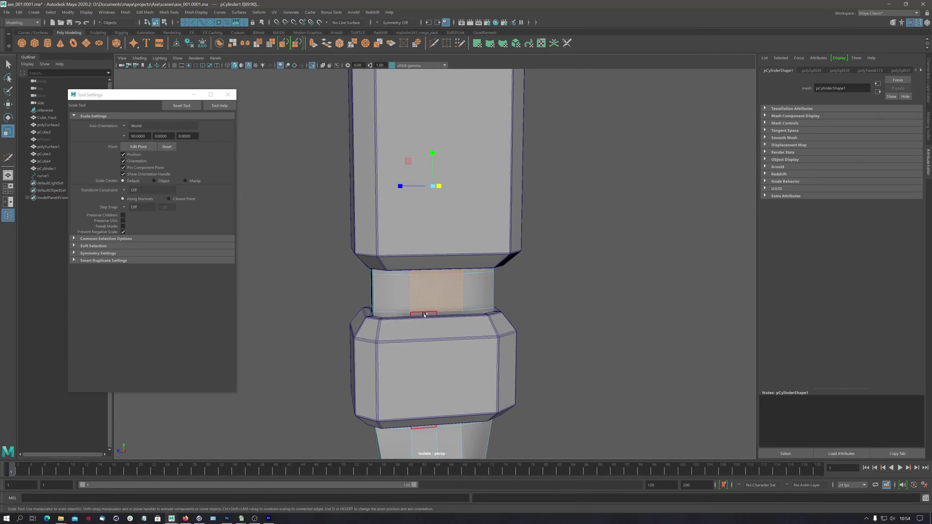
{"action": "left_click_drag", "start_coordinate": [451, 314], "coordinate": [447, 284], "text": "alt"}
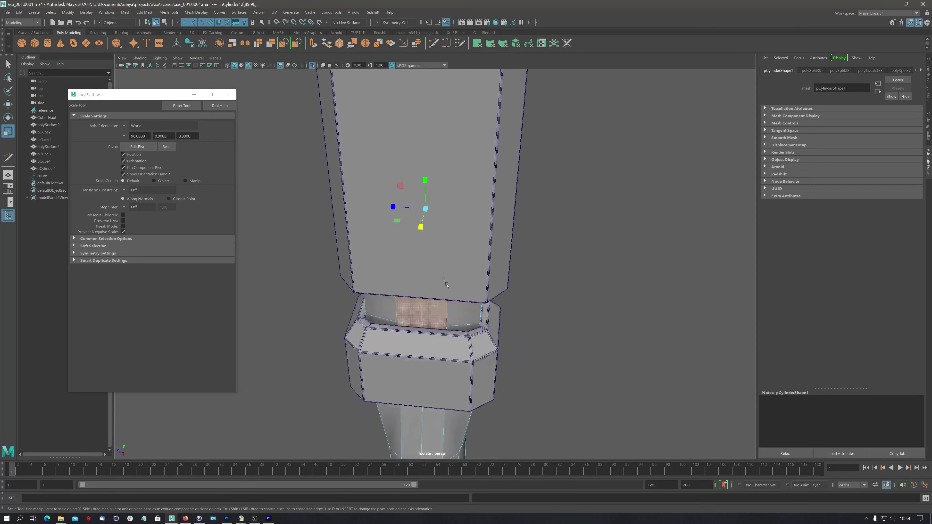
{"action": "mouse_move", "coordinate": [394, 208]}
{"action": "left_mouse_down"}
{"action": "mouse_move", "coordinate": [361, 210]}
{"action": "mouse_move", "coordinate": [367, 221]}
{"action": "left_mouse_up"}
{"action": "mouse_move", "coordinate": [366, 220]}
{"action": "right_mouse_down", "text": "alt"}
{"action": "mouse_move", "coordinate": [536, 287]}
{"action": "mouse_move", "coordinate": [440, 331]}
{"action": "right_mouse_up", "text": "alt"}
{"action": "left_click_drag", "start_coordinate": [441, 330], "coordinate": [367, 257], "text": "alt"}
{"action": "right_click_drag", "start_coordinate": [367, 257], "coordinate": [324, 233], "text": "alt"}
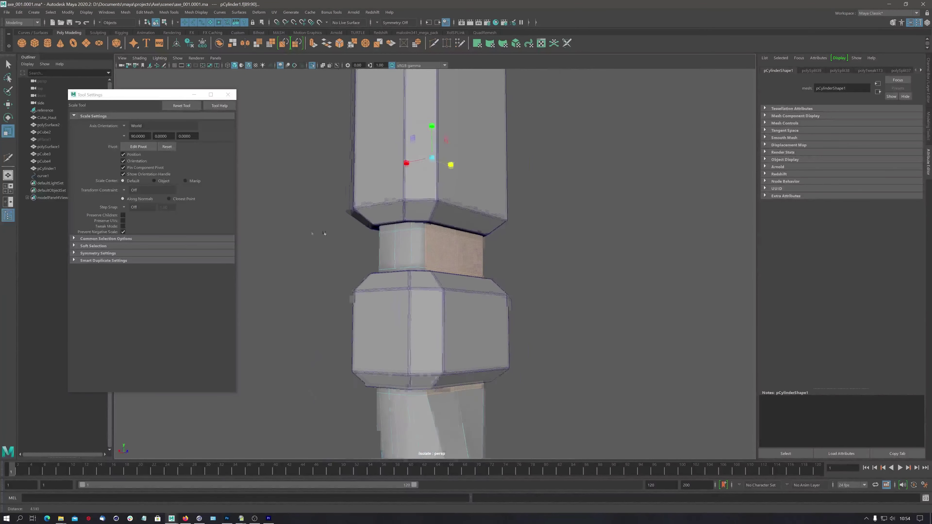
{"action": "left_click_drag", "start_coordinate": [324, 233], "coordinate": [433, 235], "text": "alt"}
{"action": "scroll", "coordinate": [458, 265], "scroll_direction": "up", "scroll_amount": 3}
Select the two faces where the handle meets the collar, with the Move tool active.
{"action": "scroll", "coordinate": [495, 293], "scroll_direction": "up", "scroll_amount": 3}
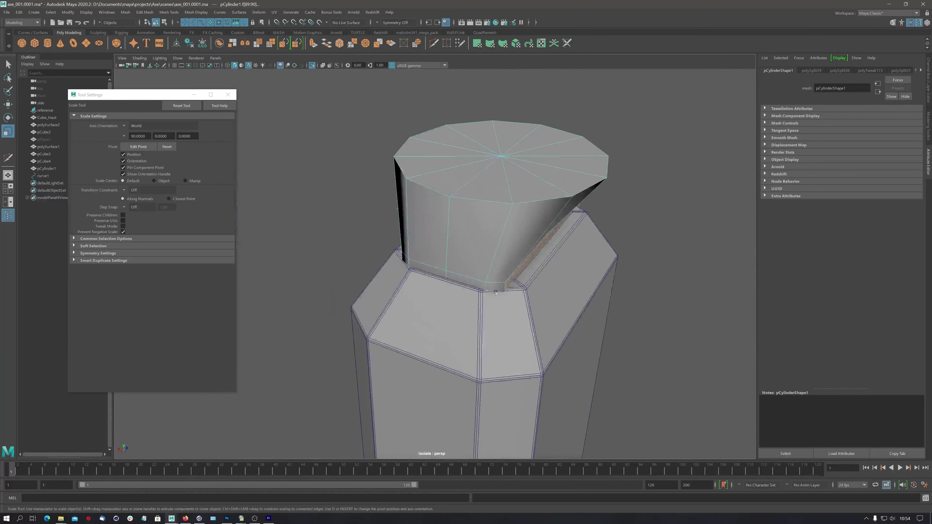
{"action": "scroll", "coordinate": [495, 292], "scroll_direction": "up", "scroll_amount": 3}
{"action": "scroll", "coordinate": [496, 293], "scroll_direction": "up", "scroll_amount": 3}
{"action": "mouse_move", "coordinate": [495, 292]}
{"action": "left_mouse_down", "text": "alt"}
{"action": "mouse_move", "coordinate": [518, 241]}
{"action": "mouse_move", "coordinate": [335, 244]}
{"action": "left_mouse_up", "text": "alt"}
{"action": "scroll", "coordinate": [518, 242], "scroll_direction": "up", "scroll_amount": 3}
{"action": "scroll", "coordinate": [518, 242], "scroll_direction": "down", "scroll_amount": 3}
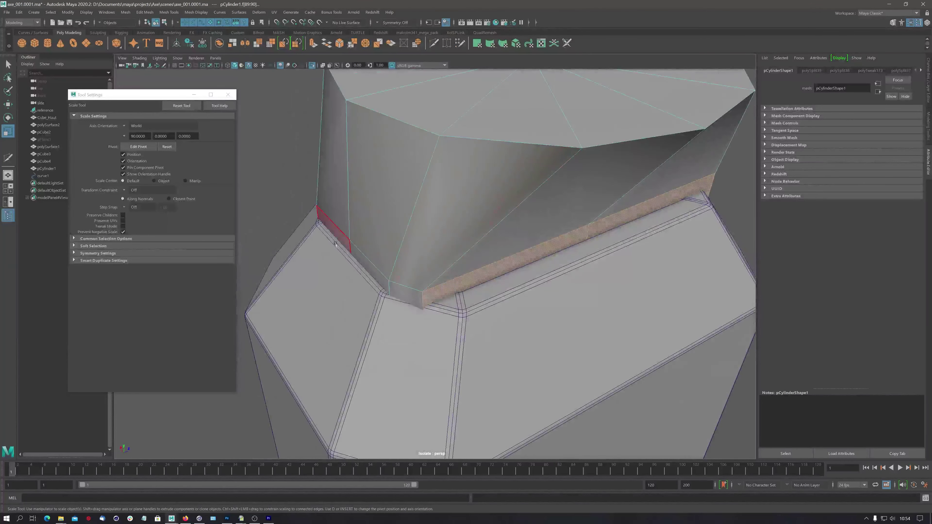
{"action": "left_click", "coordinate": [342, 243]}
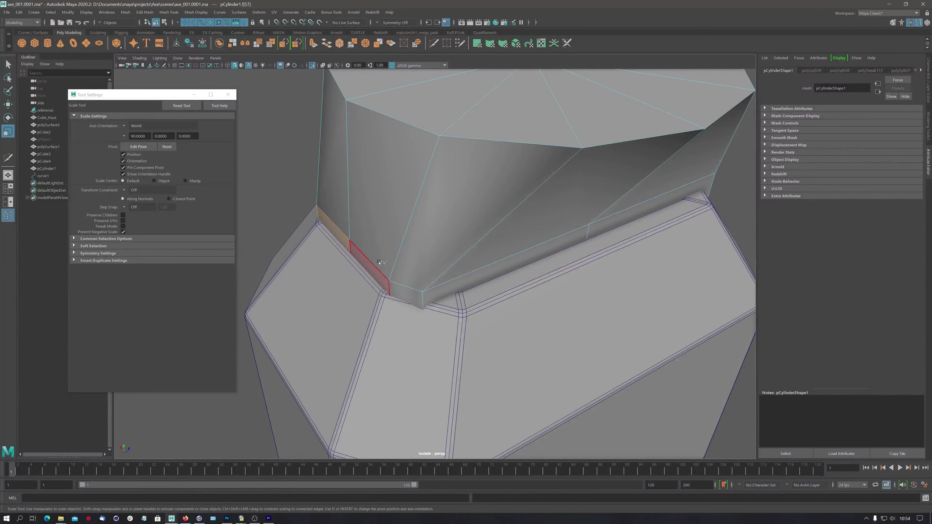
{"action": "key", "text": "w"}
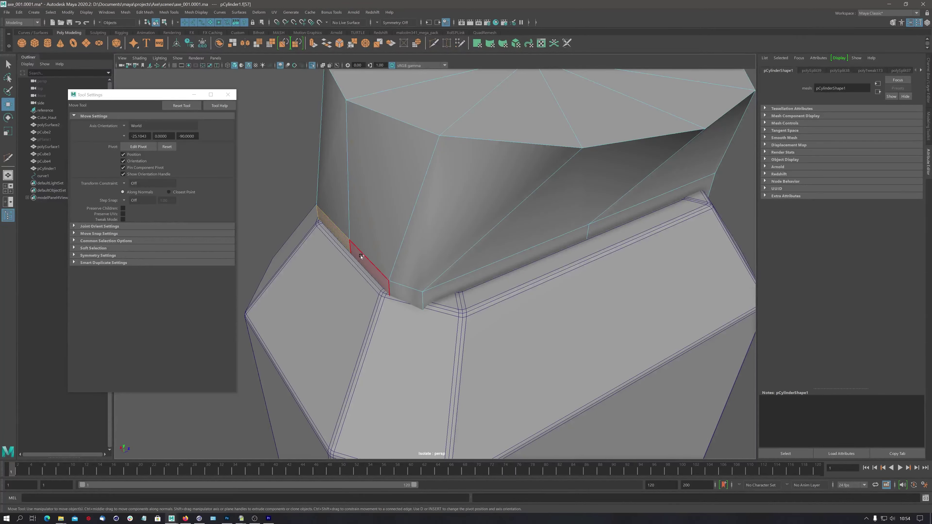
{"action": "left_click", "coordinate": [361, 256], "text": "shift"}
Slide the handle-base edge outward to flare it, then select a corner vertex there.
{"action": "right_click_drag", "start_coordinate": [353, 240], "coordinate": [341, 228]}
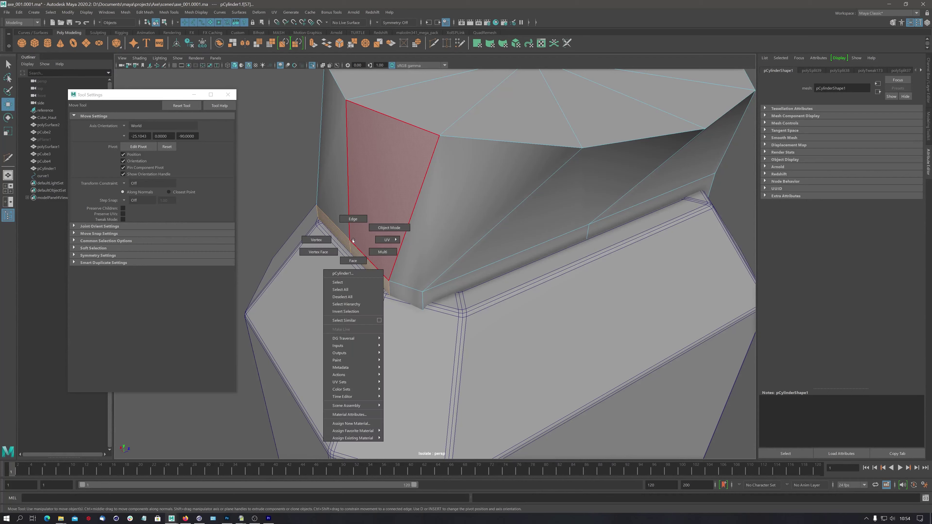
{"action": "left_click", "coordinate": [341, 229]}
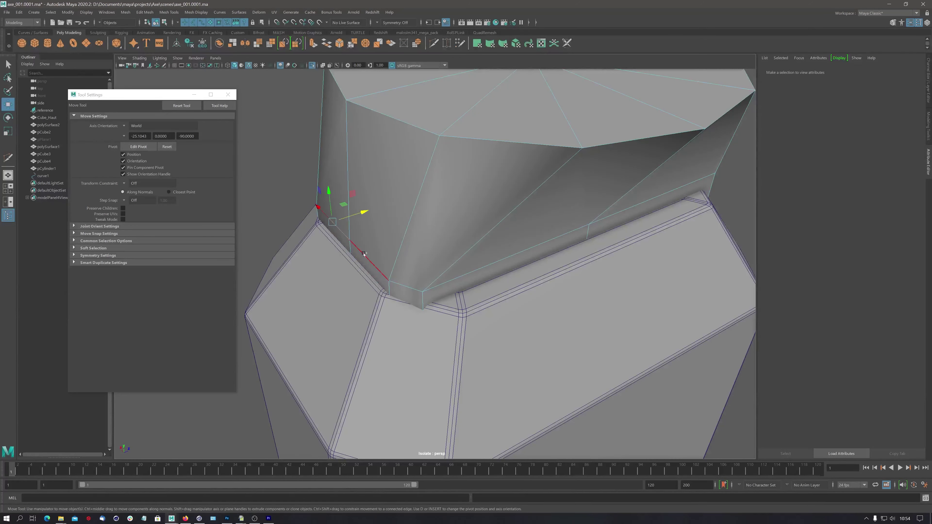
{"action": "left_click_drag", "start_coordinate": [354, 209], "coordinate": [405, 220]}
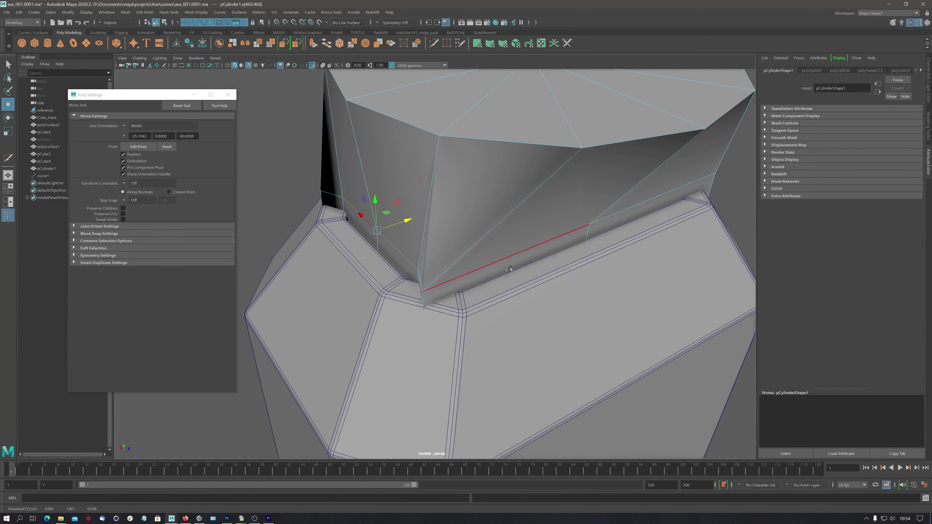
{"action": "scroll", "coordinate": [511, 268], "scroll_direction": "up", "scroll_amount": 5}
{"action": "scroll", "coordinate": [512, 271], "scroll_direction": "down", "scroll_amount": 6}
{"action": "scroll", "coordinate": [514, 272], "scroll_direction": "up", "scroll_amount": 4}
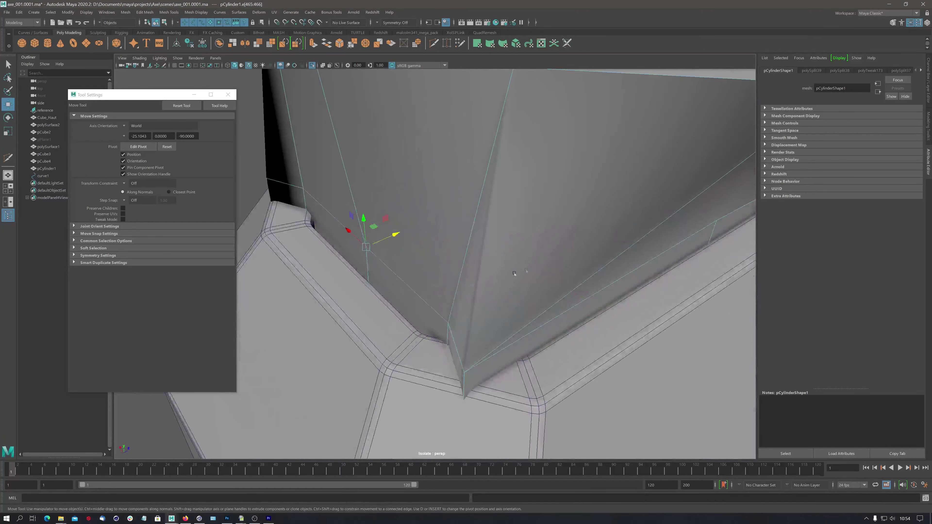
{"action": "scroll", "coordinate": [514, 273], "scroll_direction": "down", "scroll_amount": 3}
{"action": "scroll", "coordinate": [510, 273], "scroll_direction": "up", "scroll_amount": 5}
{"action": "scroll", "coordinate": [502, 274], "scroll_direction": "down", "scroll_amount": 5}
{"action": "scroll", "coordinate": [497, 273], "scroll_direction": "up", "scroll_amount": 2}
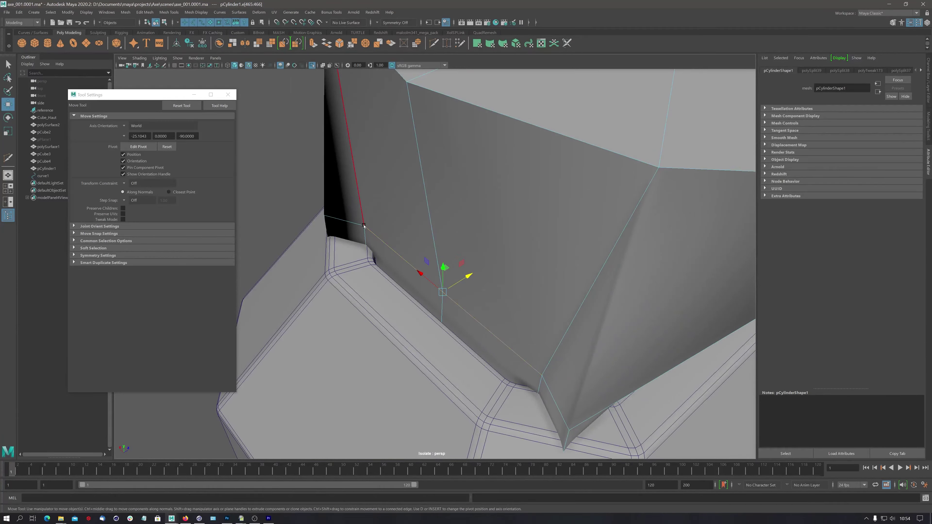
{"action": "scroll", "coordinate": [361, 259], "scroll_direction": "up", "scroll_amount": 3}
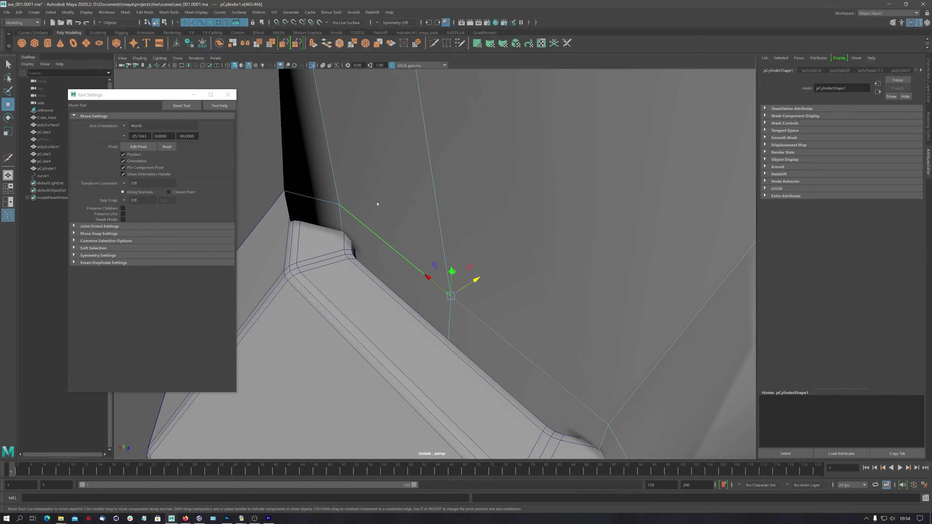
{"action": "right_click_drag", "start_coordinate": [377, 203], "coordinate": [346, 220]}
{"action": "left_click", "coordinate": [340, 204]}
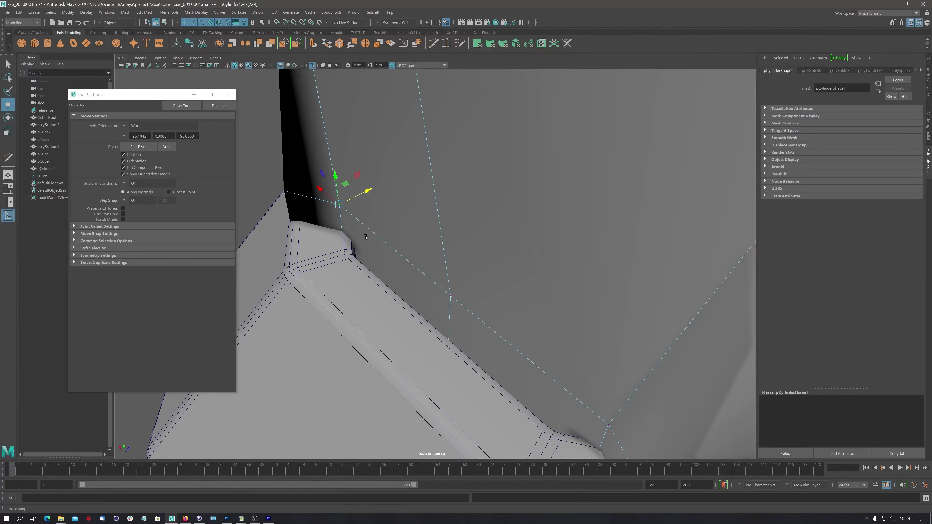
Snap the first two bottom vertices of pCylinder1 onto Cube_Haut's bevel corners.
{"action": "left_click", "coordinate": [368, 192]}
{"action": "left_click_drag", "start_coordinate": [341, 204], "coordinate": [343, 202]}
{"action": "key", "text": "v"}
{"action": "middle_click_drag", "start_coordinate": [353, 254], "coordinate": [367, 277]}
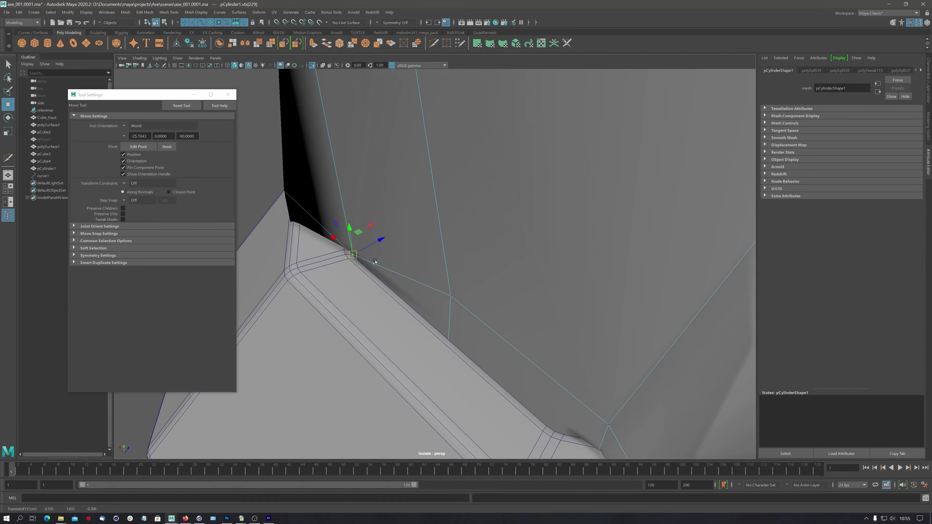
{"action": "mouse_move", "coordinate": [468, 345]}
{"action": "left_mouse_down", "text": "alt"}
{"action": "mouse_move", "coordinate": [427, 241]}
{"action": "mouse_move", "coordinate": [470, 313]}
{"action": "mouse_move", "coordinate": [454, 299]}
{"action": "mouse_move", "coordinate": [466, 304]}
{"action": "left_mouse_up", "text": "alt"}
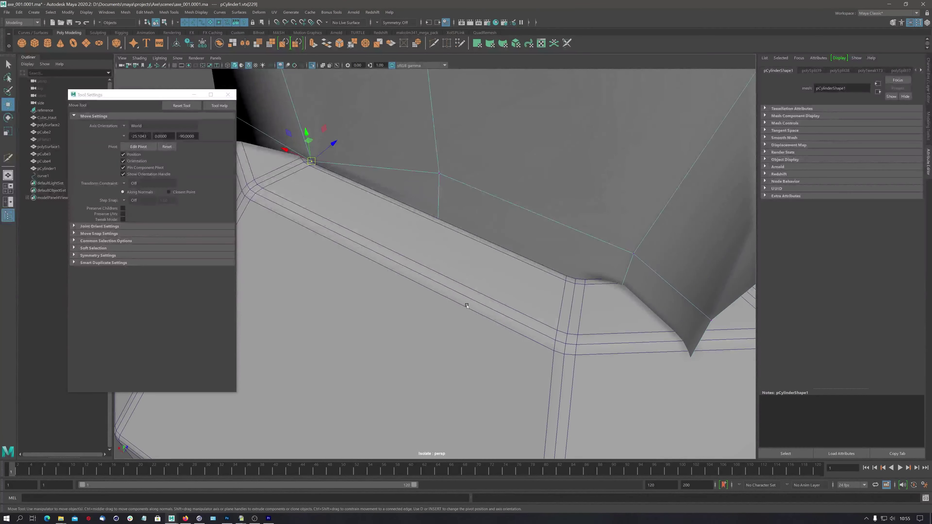
{"action": "left_click_drag", "start_coordinate": [437, 263], "coordinate": [440, 267], "text": "alt"}
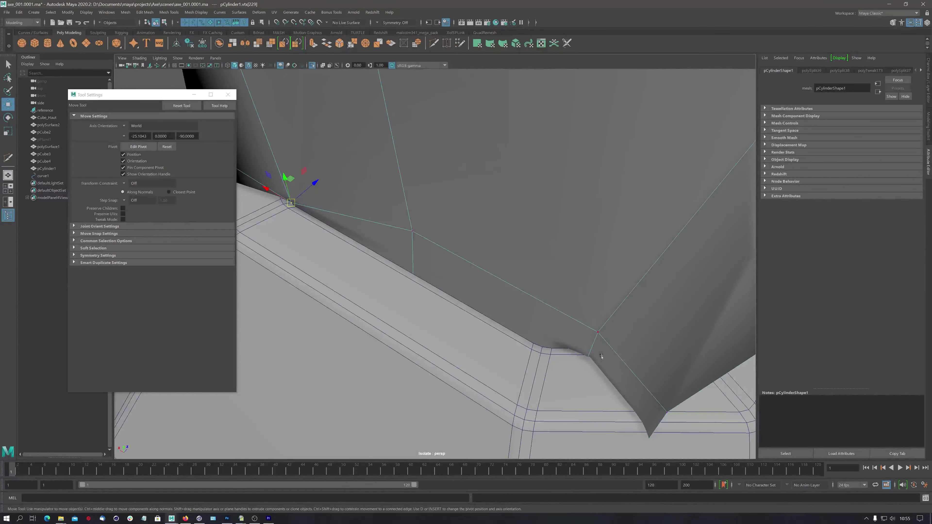
{"action": "left_click", "coordinate": [598, 333]}
{"action": "key", "text": "v"}
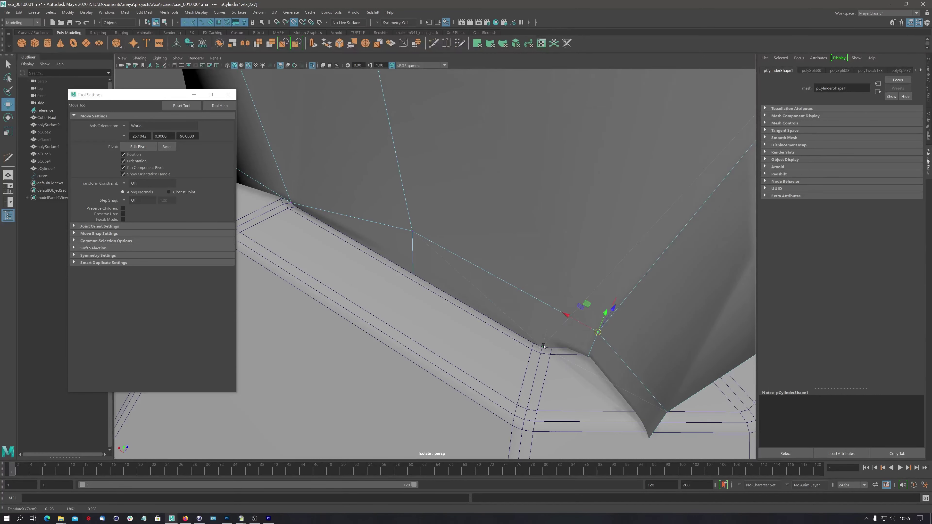
{"action": "middle_click_drag", "start_coordinate": [543, 347], "coordinate": [538, 354]}
Slide a third bottom vertex along the edge, snap it to a bevel corner and lower it.
{"action": "scroll", "coordinate": [553, 281], "scroll_direction": "down", "scroll_amount": 5}
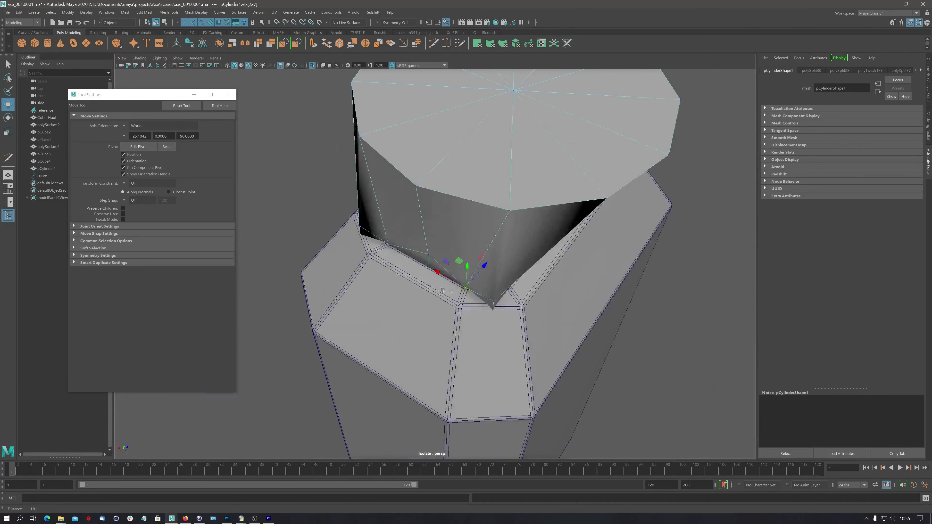
{"action": "left_click_drag", "start_coordinate": [477, 268], "coordinate": [430, 225], "text": "alt"}
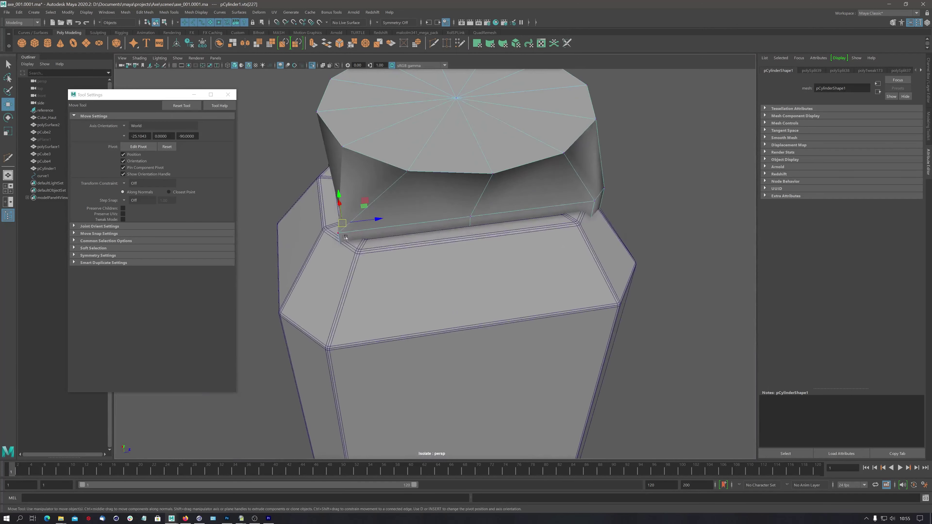
{"action": "left_click", "coordinate": [338, 235]}
{"action": "left_click_drag", "start_coordinate": [379, 233], "coordinate": [415, 230]}
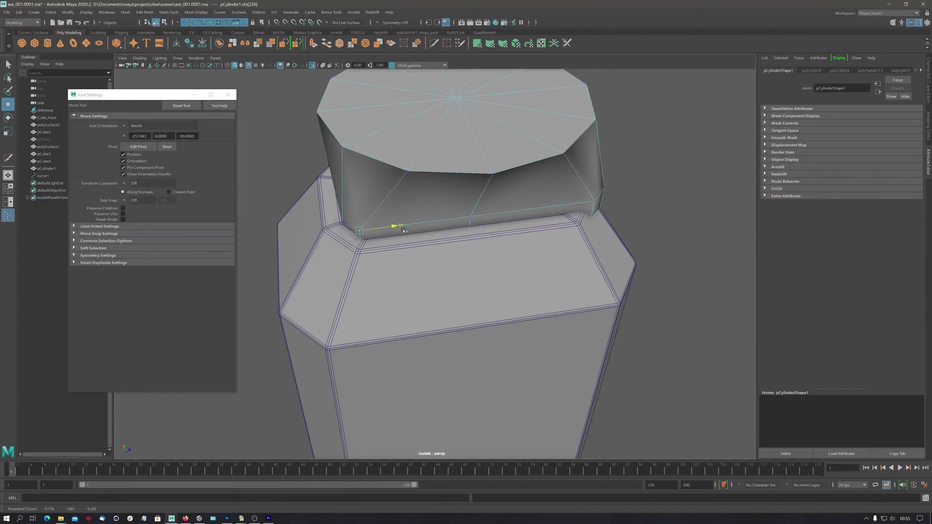
{"action": "scroll", "coordinate": [547, 208], "scroll_direction": "up", "scroll_amount": 5}
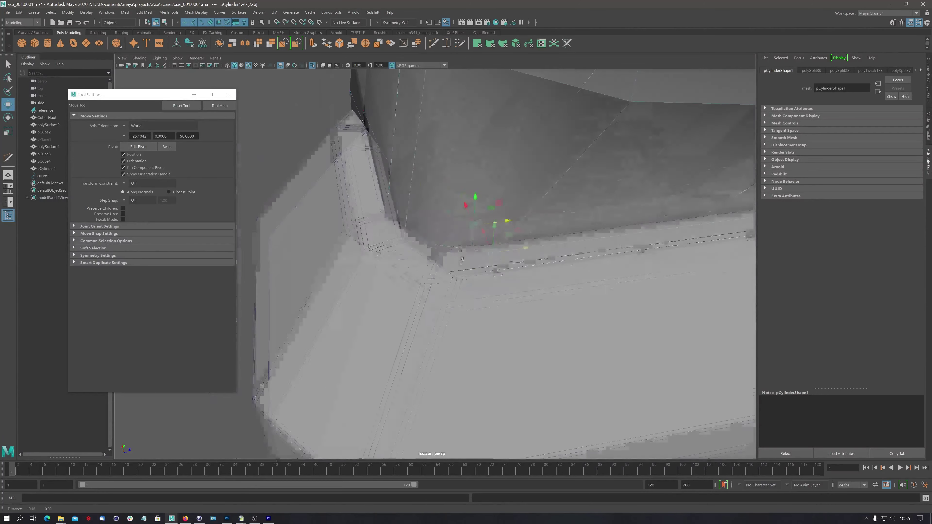
{"action": "left_click_drag", "start_coordinate": [547, 209], "coordinate": [393, 306], "text": "alt"}
{"action": "key", "text": "v"}
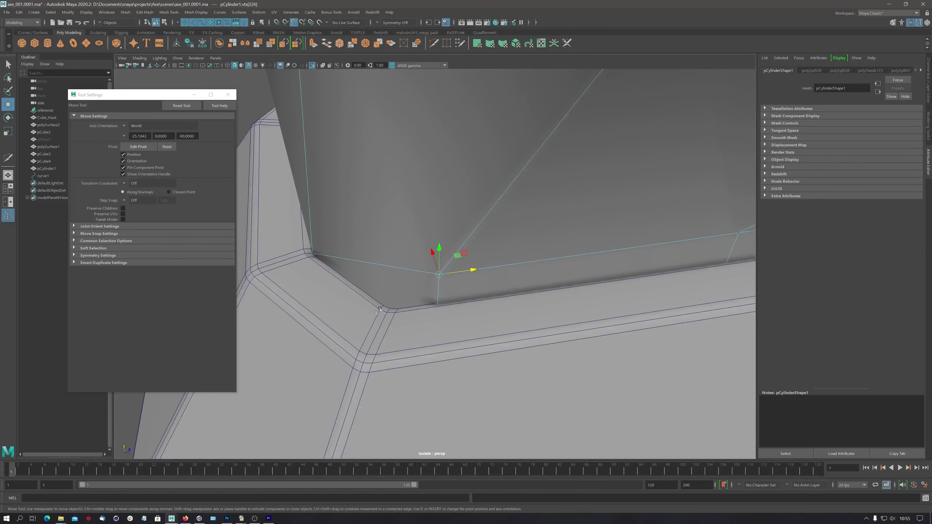
{"action": "middle_click_drag", "start_coordinate": [390, 309], "coordinate": [399, 322]}
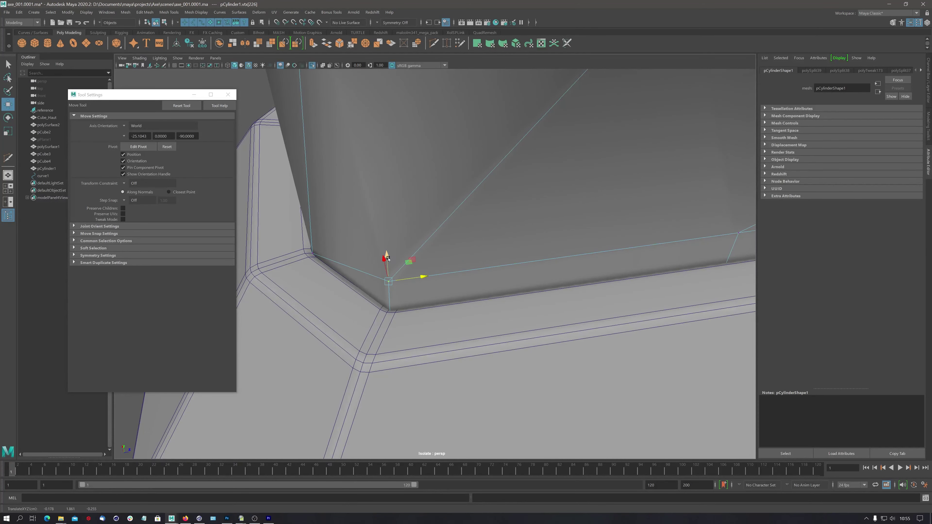
{"action": "left_click_drag", "start_coordinate": [400, 308], "coordinate": [391, 180], "text": "alt"}
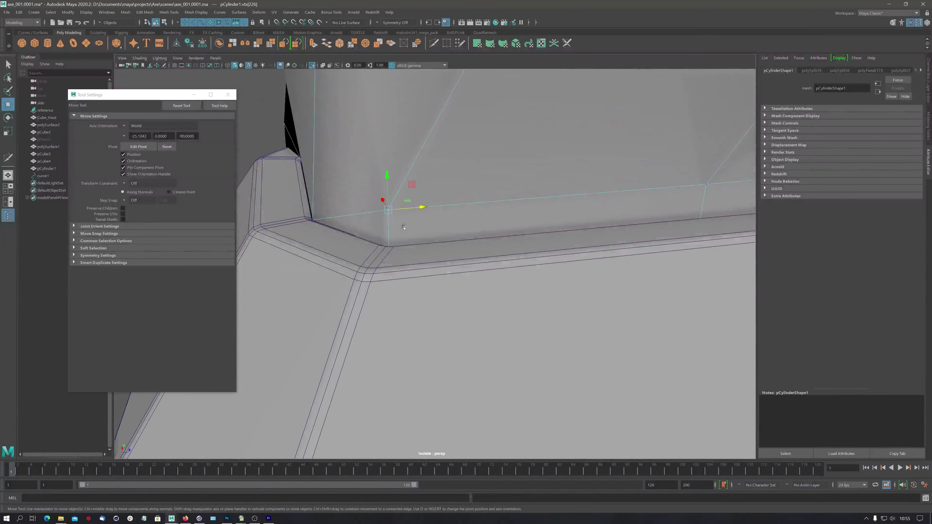
{"action": "mouse_move", "coordinate": [392, 213]}
{"action": "left_mouse_down", "text": "alt"}
{"action": "mouse_move", "coordinate": [393, 296]}
{"action": "mouse_move", "coordinate": [372, 375]}
{"action": "left_mouse_up", "text": "alt"}
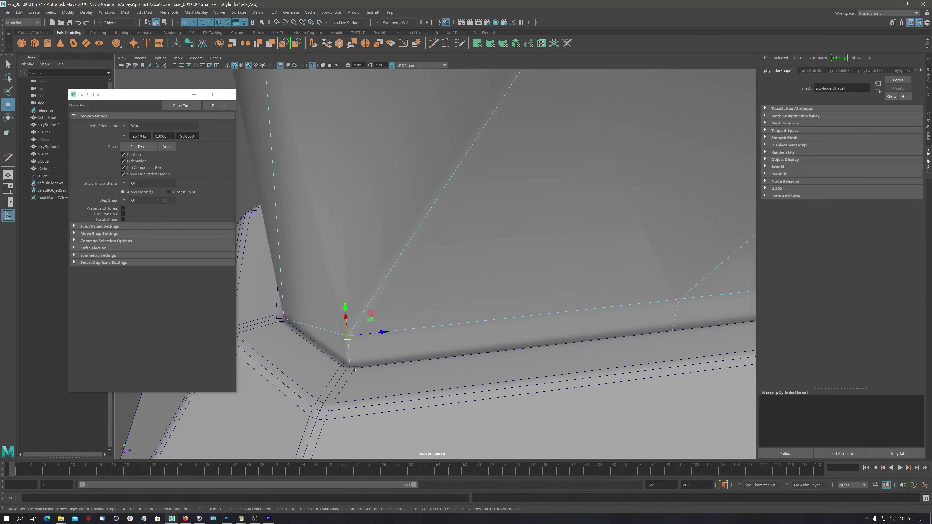
{"action": "middle_click_drag", "start_coordinate": [355, 369], "coordinate": [352, 367]}
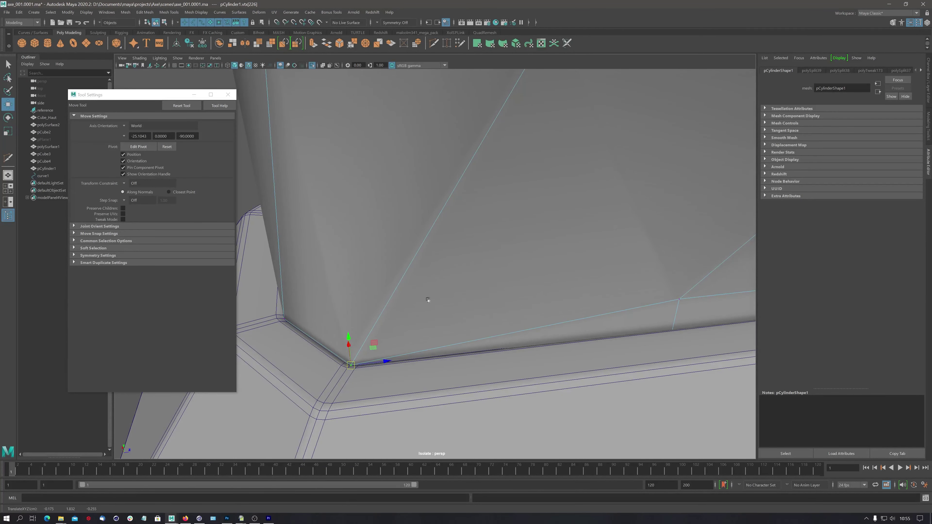
Snap another bottom vertex of the cylinder onto the block's corner vertex.
{"action": "scroll", "coordinate": [428, 300], "scroll_direction": "down", "scroll_amount": 5}
{"action": "scroll", "coordinate": [480, 261], "scroll_direction": "up", "scroll_amount": 3}
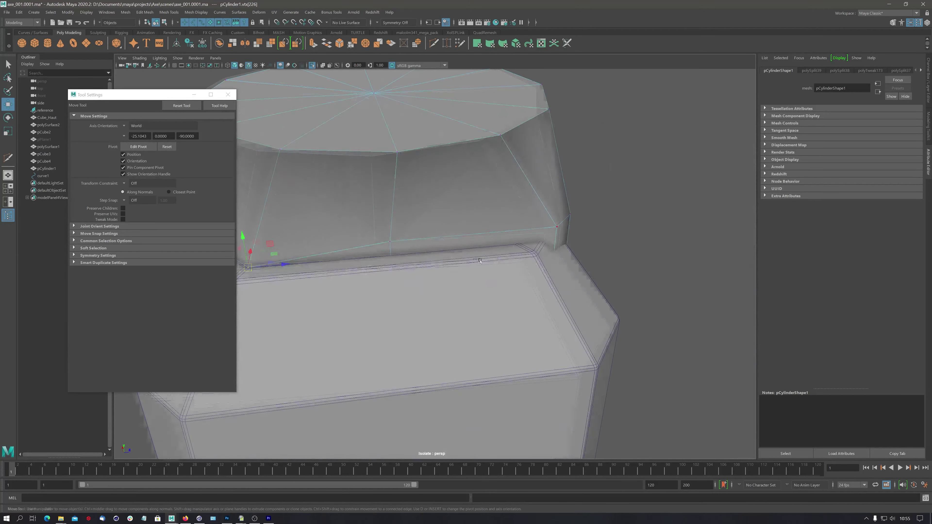
{"action": "scroll", "coordinate": [480, 261], "scroll_direction": "up", "scroll_amount": 2}
{"action": "left_click_drag", "start_coordinate": [477, 261], "coordinate": [509, 283], "text": "alt"}
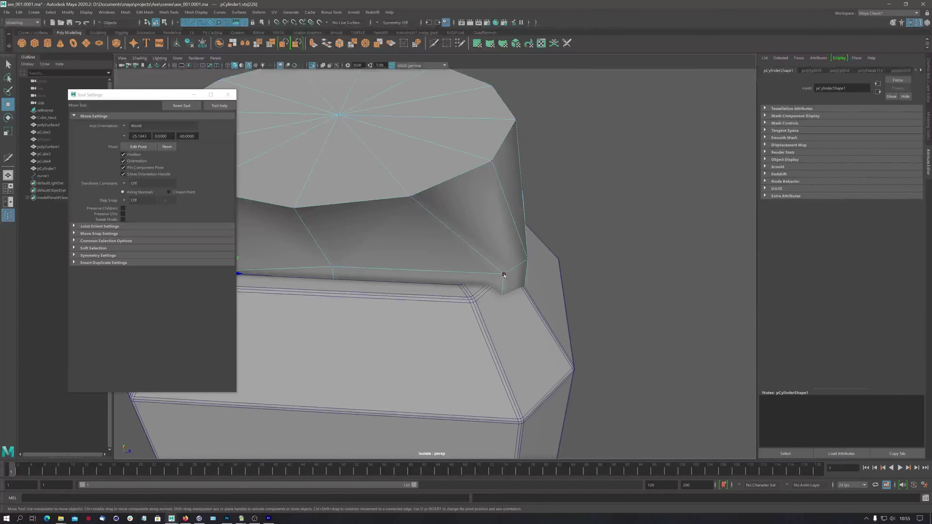
{"action": "left_click", "coordinate": [504, 275]}
{"action": "scroll", "coordinate": [624, 264], "scroll_direction": "up", "scroll_amount": 3}
{"action": "scroll", "coordinate": [624, 265], "scroll_direction": "up", "scroll_amount": 2}
{"action": "left_click_drag", "start_coordinate": [617, 288], "coordinate": [620, 289]}
{"action": "scroll", "coordinate": [490, 294], "scroll_direction": "down", "scroll_amount": 5}
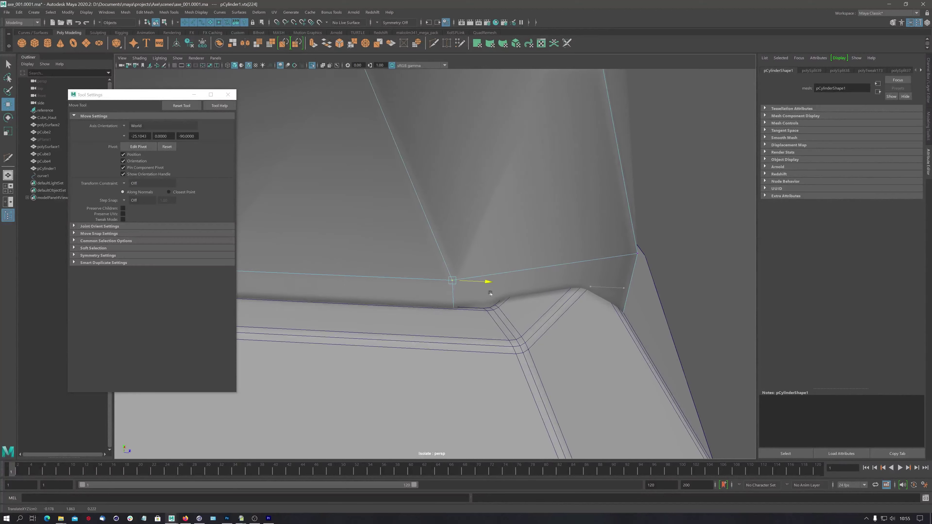
{"action": "mouse_move", "coordinate": [464, 300]}
{"action": "left_mouse_down", "text": "alt"}
{"action": "mouse_move", "coordinate": [482, 308]}
{"action": "mouse_move", "coordinate": [516, 293]}
{"action": "left_mouse_up", "text": "alt"}
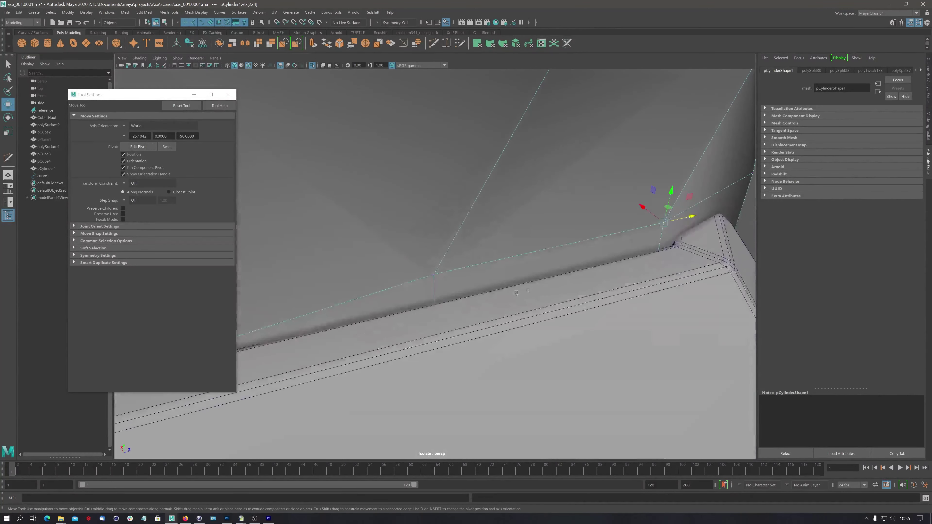
{"action": "mouse_move", "coordinate": [648, 193]}
{"action": "left_mouse_down", "text": "alt"}
{"action": "mouse_move", "coordinate": [499, 275]}
{"action": "mouse_move", "coordinate": [613, 262]}
{"action": "left_mouse_up", "text": "alt"}
{"action": "left_click", "coordinate": [528, 248]}
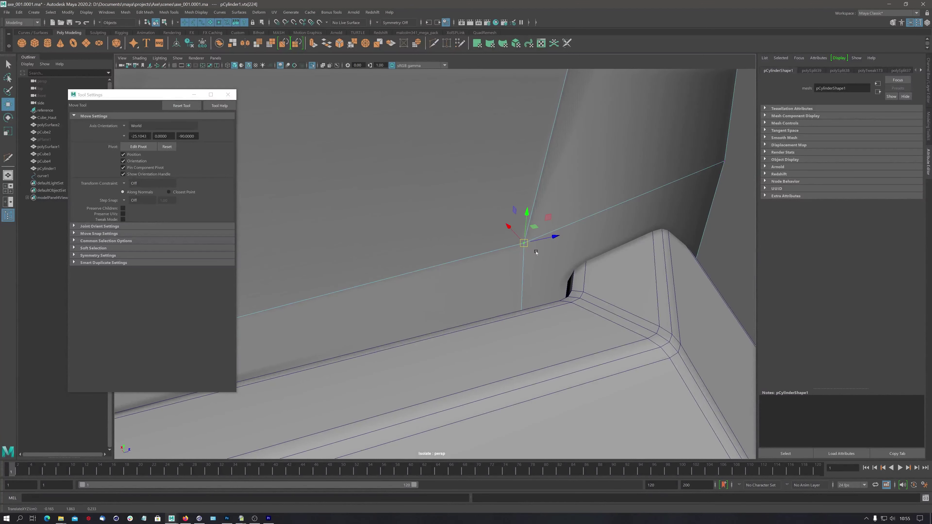
{"action": "key", "text": "v"}
{"action": "middle_click_drag", "start_coordinate": [568, 298], "coordinate": [568, 297]}
Push two bottom vertices outward along the depth axis and move the adjacent vertex inward.
{"action": "scroll", "coordinate": [539, 281], "scroll_direction": "down", "scroll_amount": 5}
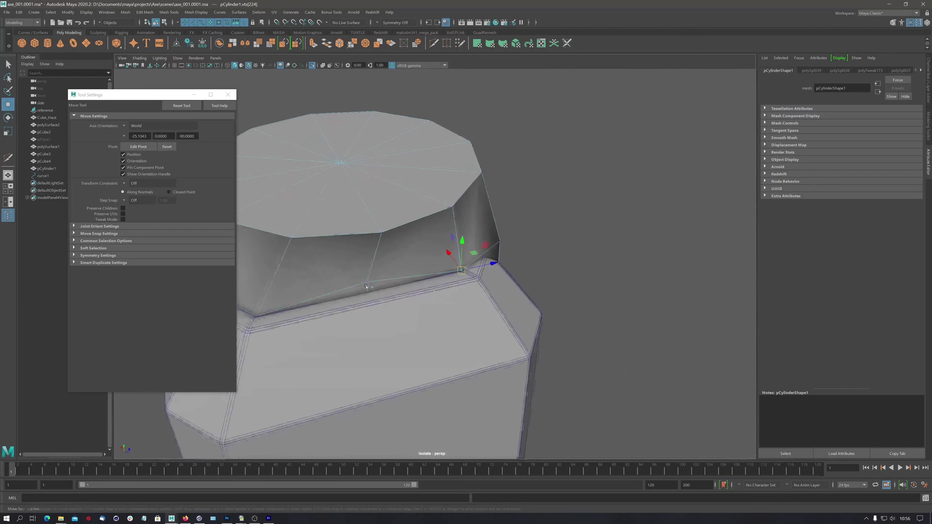
{"action": "mouse_move", "coordinate": [539, 282]}
{"action": "left_mouse_down", "text": "alt"}
{"action": "mouse_move", "coordinate": [421, 206]}
{"action": "mouse_move", "coordinate": [536, 289]}
{"action": "left_mouse_up", "text": "alt"}
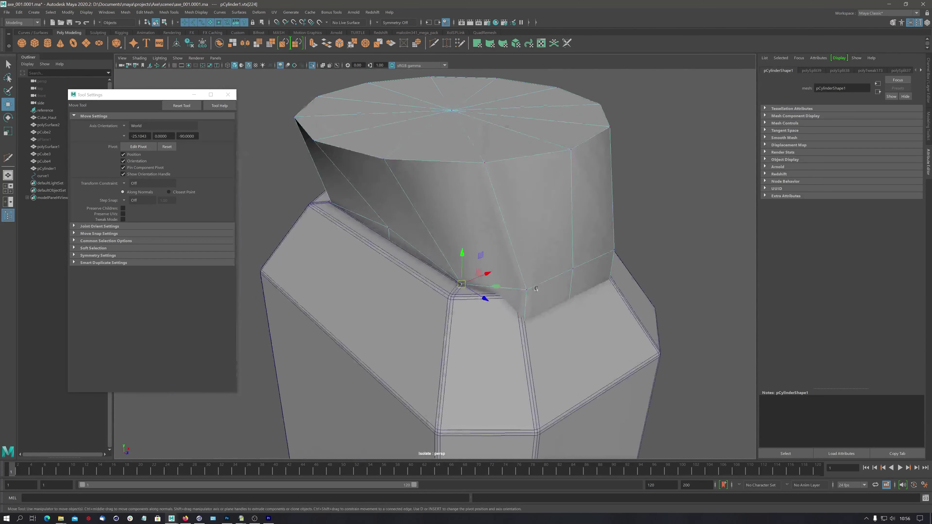
{"action": "left_click", "coordinate": [527, 290]}
{"action": "left_click", "coordinate": [597, 277]}
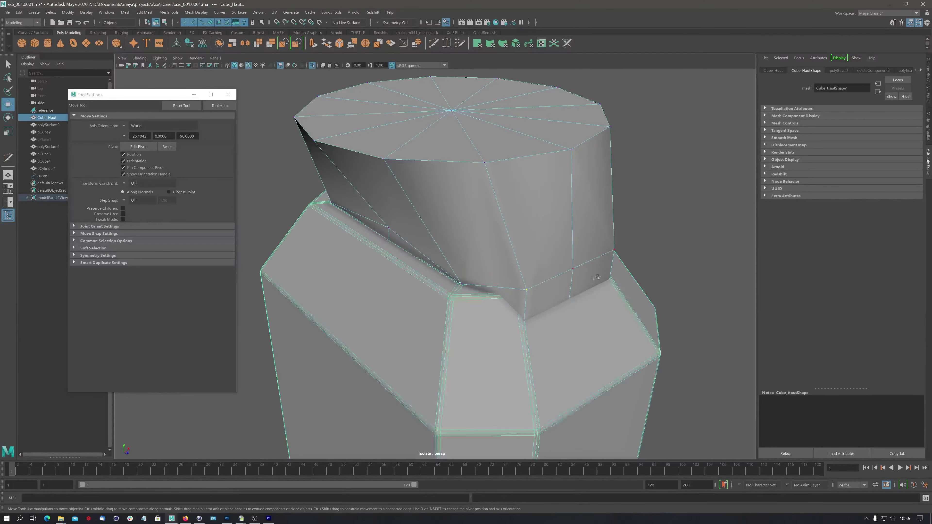
{"action": "left_click", "coordinate": [528, 290]}
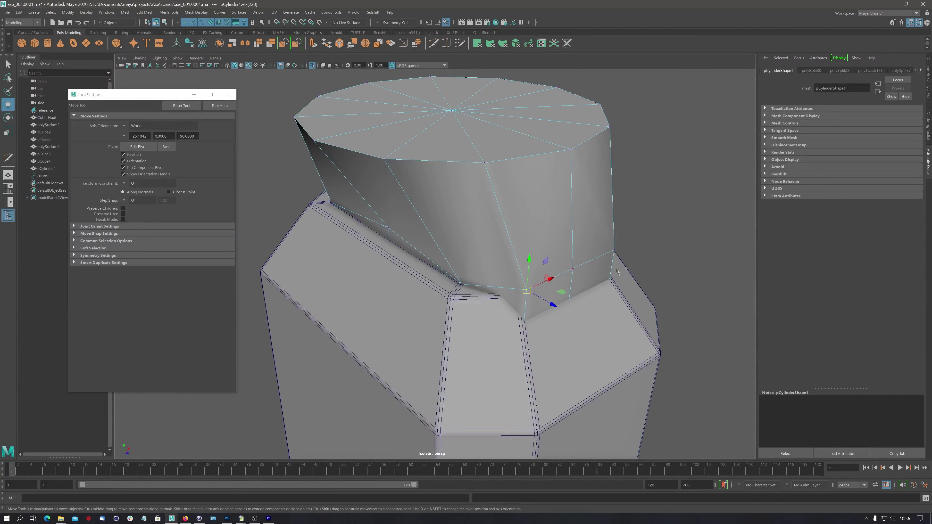
{"action": "left_click", "coordinate": [616, 250], "text": "shift"}
{"action": "left_click_drag", "start_coordinate": [595, 292], "coordinate": [555, 264]}
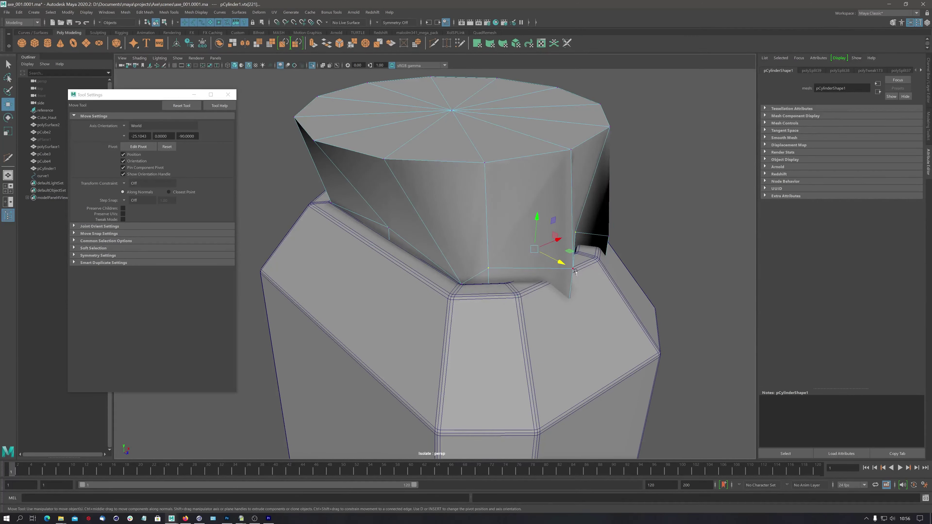
{"action": "left_click", "coordinate": [573, 268]}
{"action": "left_click_drag", "start_coordinate": [600, 280], "coordinate": [575, 269]}
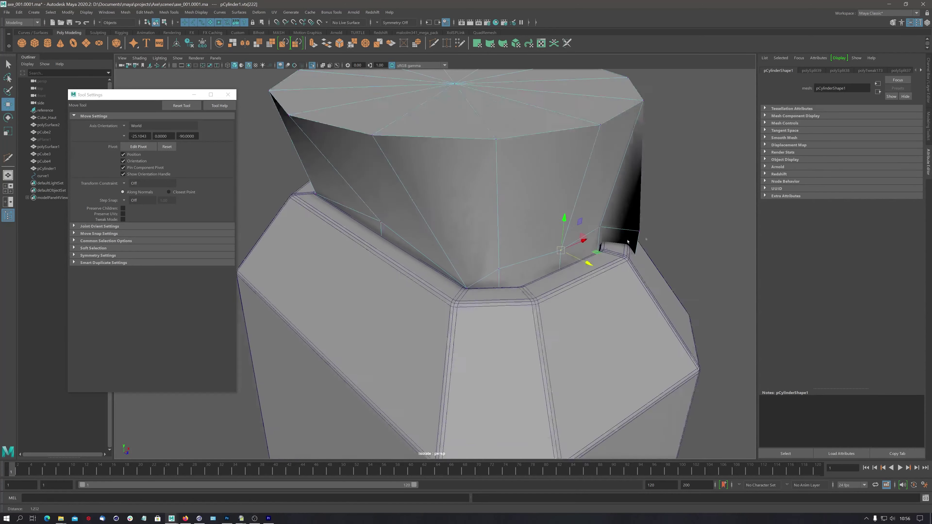
{"action": "scroll", "coordinate": [567, 266], "scroll_direction": "up", "scroll_amount": 8}
{"action": "left_click_drag", "start_coordinate": [358, 277], "coordinate": [496, 271], "text": "alt"}
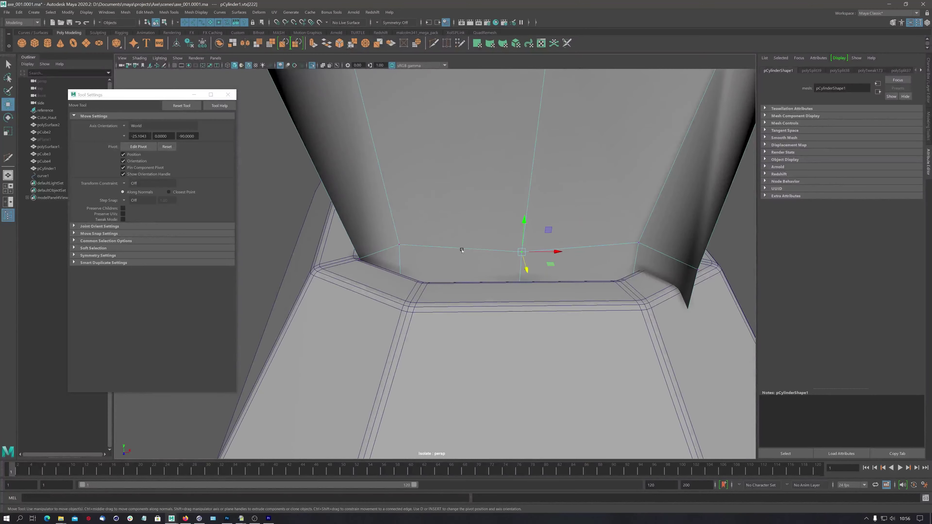
{"action": "scroll", "coordinate": [462, 251], "scroll_direction": "down", "scroll_amount": 6}
{"action": "left_click_drag", "start_coordinate": [461, 251], "coordinate": [496, 196], "text": "alt"}
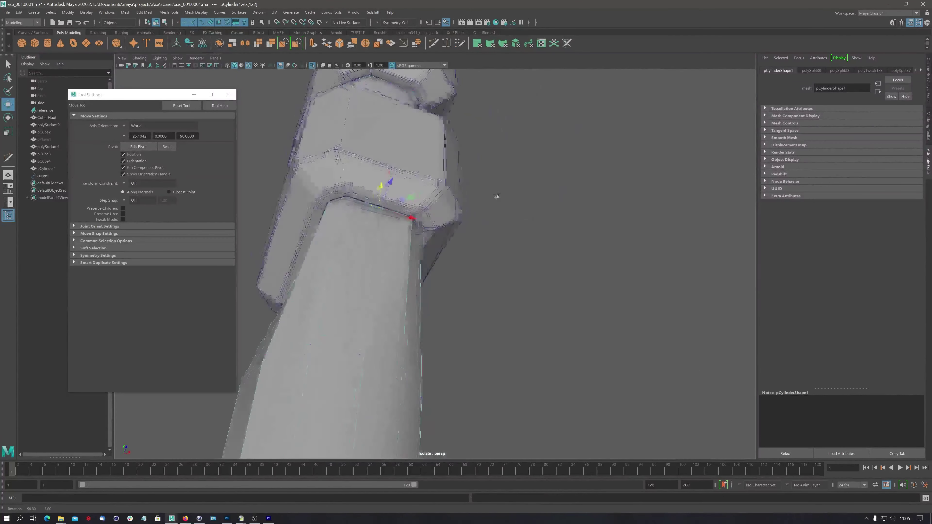
Orbit to a side-on view of the curved handle and switch to the four-view layout.
{"action": "scroll", "coordinate": [497, 196], "scroll_direction": "down", "scroll_amount": 5}
{"action": "mouse_move", "coordinate": [478, 198]}
{"action": "left_mouse_down", "text": "alt"}
{"action": "mouse_move", "coordinate": [523, 229]}
{"action": "mouse_move", "coordinate": [451, 260]}
{"action": "left_mouse_up", "text": "alt"}
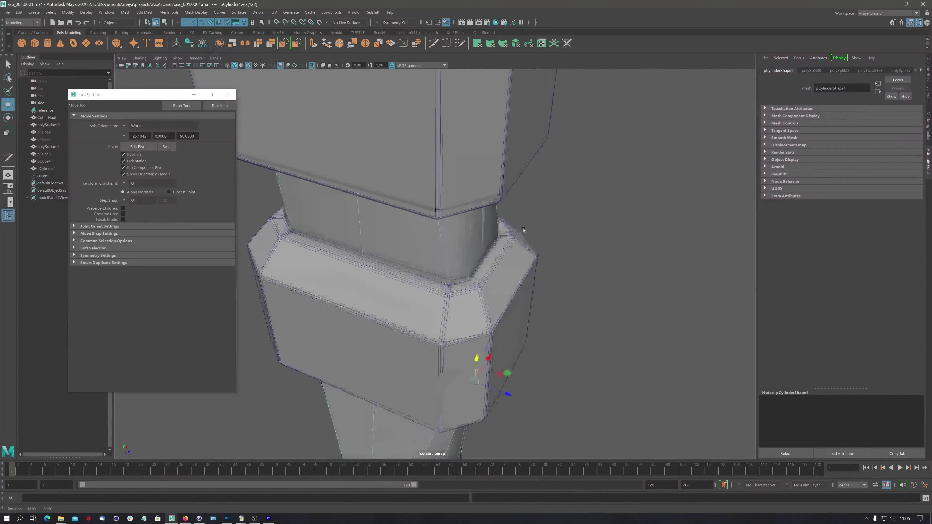
{"action": "left_click_drag", "start_coordinate": [490, 205], "coordinate": [490, 244], "text": "alt"}
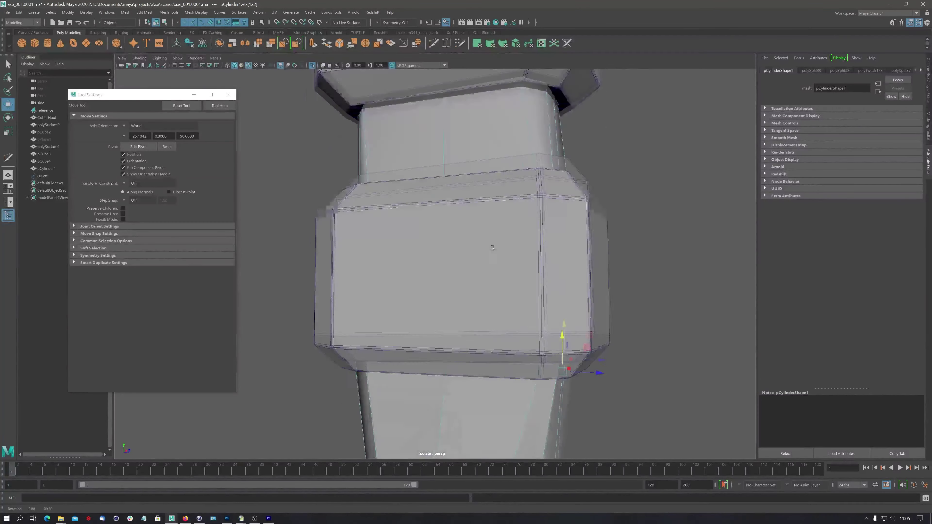
{"action": "mouse_move", "coordinate": [489, 244]}
{"action": "right_mouse_down", "text": "alt"}
{"action": "mouse_move", "coordinate": [443, 306]}
{"action": "mouse_move", "coordinate": [415, 286]}
{"action": "right_mouse_up", "text": "alt"}
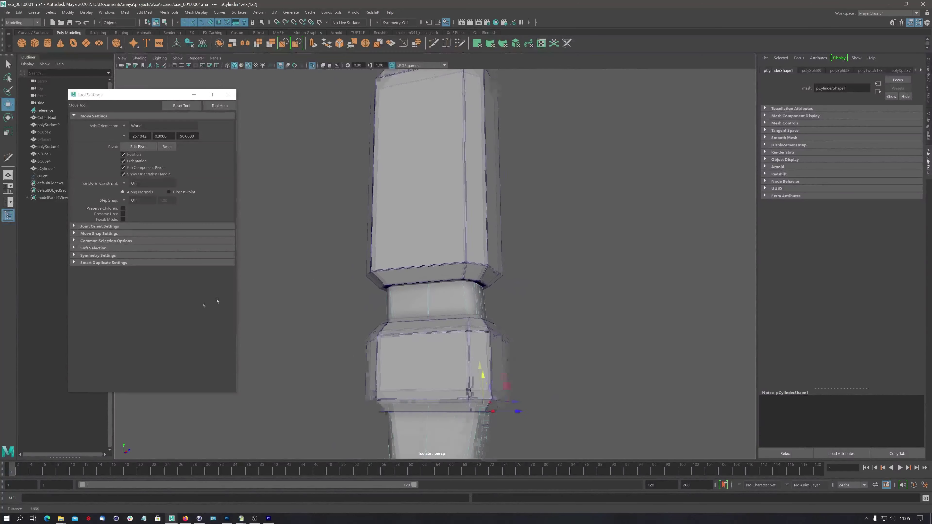
{"action": "mouse_move", "coordinate": [414, 287]}
{"action": "left_mouse_down", "text": "alt"}
{"action": "mouse_move", "coordinate": [467, 169]}
{"action": "mouse_move", "coordinate": [486, 180]}
{"action": "left_mouse_up", "text": "alt"}
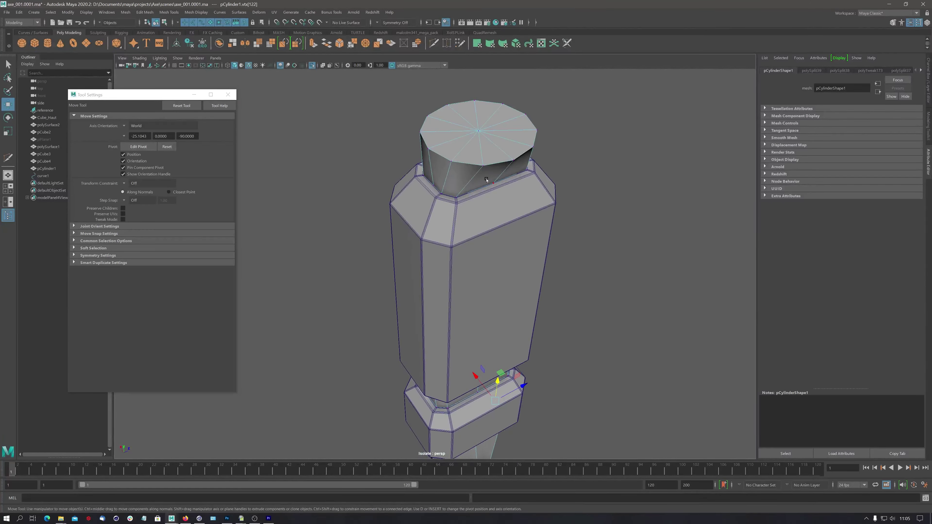
{"action": "left_click_drag", "start_coordinate": [489, 157], "coordinate": [441, 367], "text": "alt"}
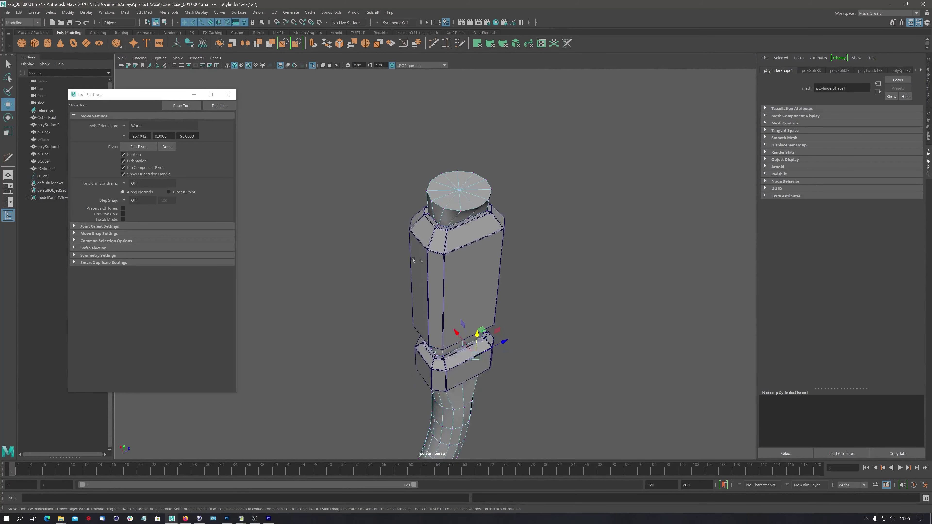
{"action": "middle_click_drag", "start_coordinate": [440, 367], "coordinate": [428, 291], "text": "alt"}
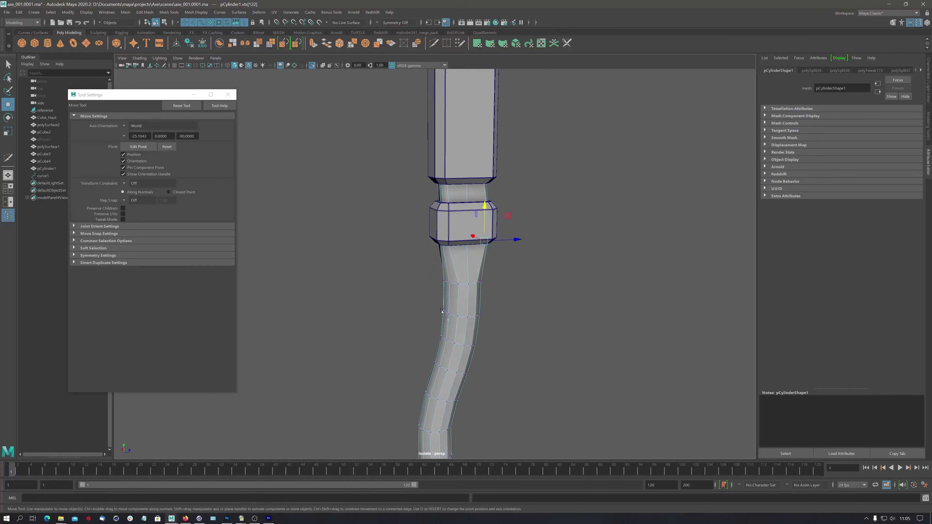
{"action": "right_click_drag", "start_coordinate": [428, 292], "coordinate": [437, 316], "text": "alt"}
{"action": "mouse_move", "coordinate": [437, 316]}
{"action": "left_mouse_down", "text": "alt"}
{"action": "mouse_move", "coordinate": [446, 340]}
{"action": "mouse_move", "coordinate": [462, 341]}
{"action": "left_mouse_up", "text": "alt"}
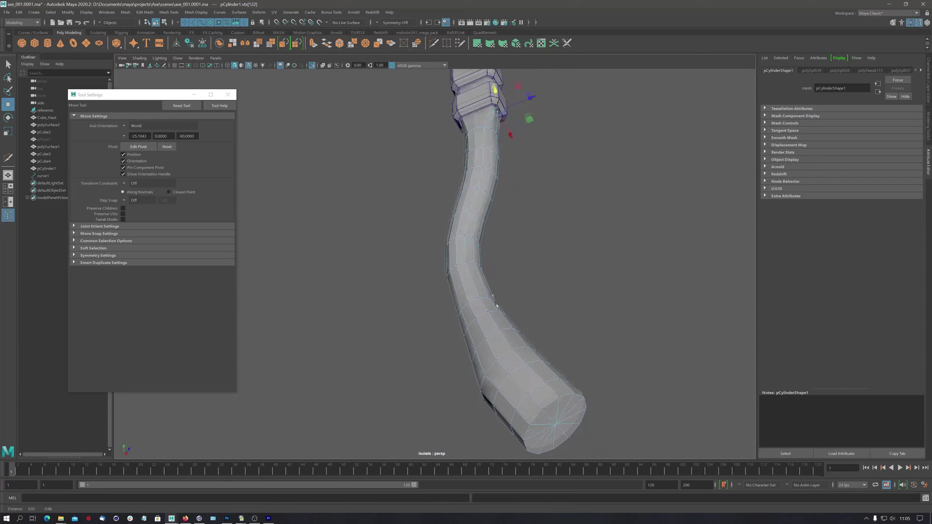
{"action": "key", "text": "space"}
{"action": "key", "text": "space"}
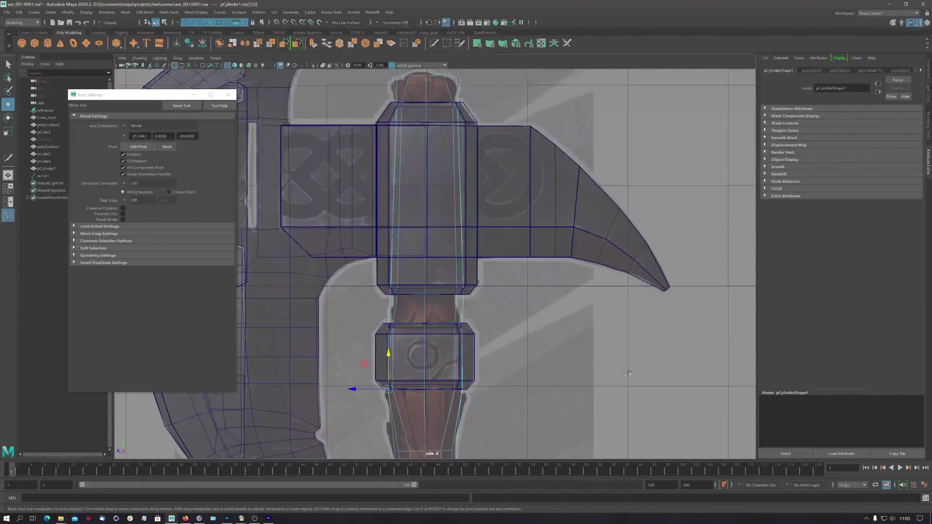
{"action": "right_click_drag", "start_coordinate": [658, 348], "coordinate": [587, 331], "text": "alt"}
{"action": "middle_click_drag", "start_coordinate": [587, 330], "coordinate": [495, 257], "text": "alt"}
{"action": "right_click_drag", "start_coordinate": [496, 257], "coordinate": [484, 247], "text": "alt"}
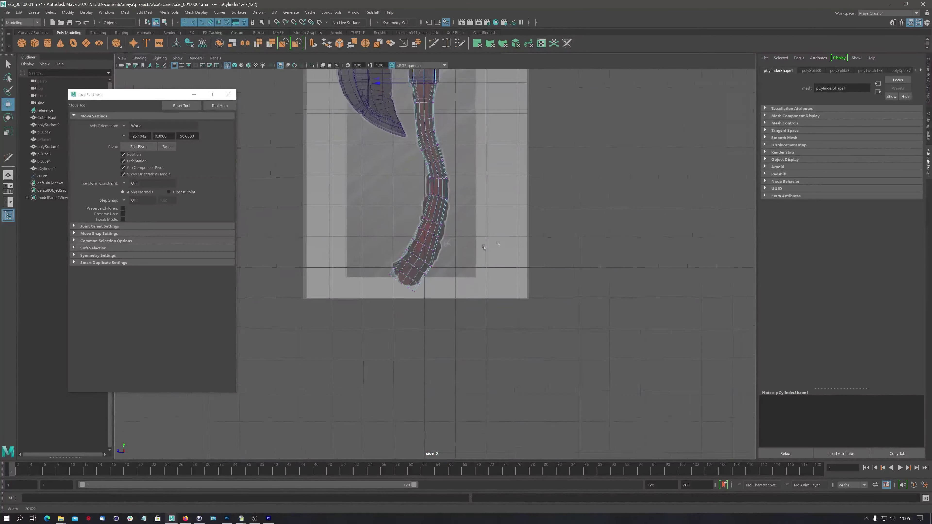
{"action": "scroll", "coordinate": [484, 247], "scroll_direction": "up", "scroll_amount": 5}
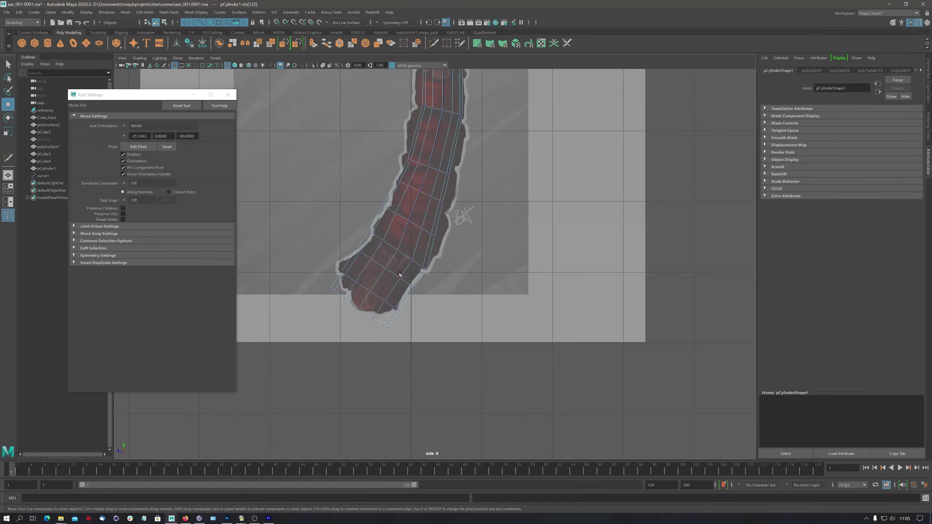
{"action": "scroll", "coordinate": [387, 246], "scroll_direction": "up", "scroll_amount": 3}
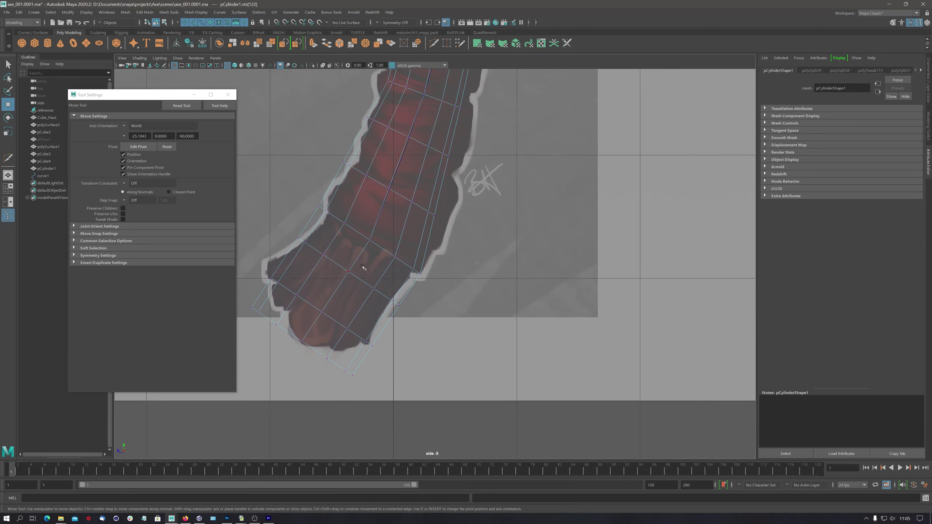
{"action": "middle_click_drag", "start_coordinate": [385, 265], "coordinate": [474, 259], "text": "alt"}
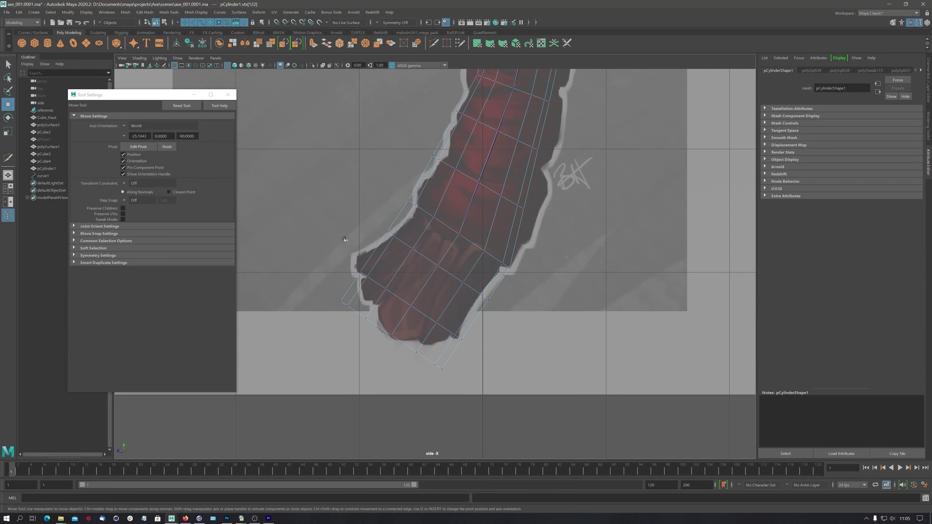
{"action": "scroll", "coordinate": [496, 223], "scroll_direction": "down", "scroll_amount": 5}
{"action": "middle_click_drag", "start_coordinate": [465, 203], "coordinate": [414, 258], "text": "alt"}
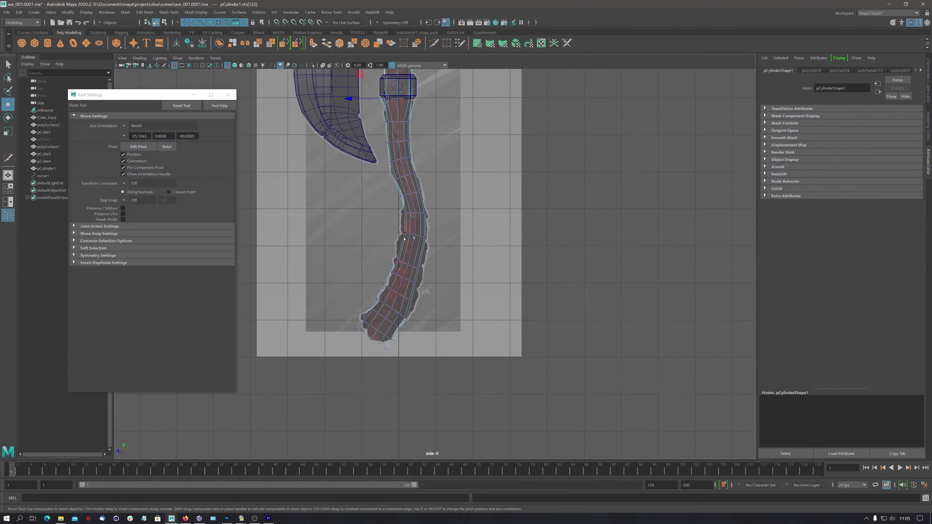
{"action": "right_click_drag", "start_coordinate": [404, 239], "coordinate": [724, 169], "text": "alt"}
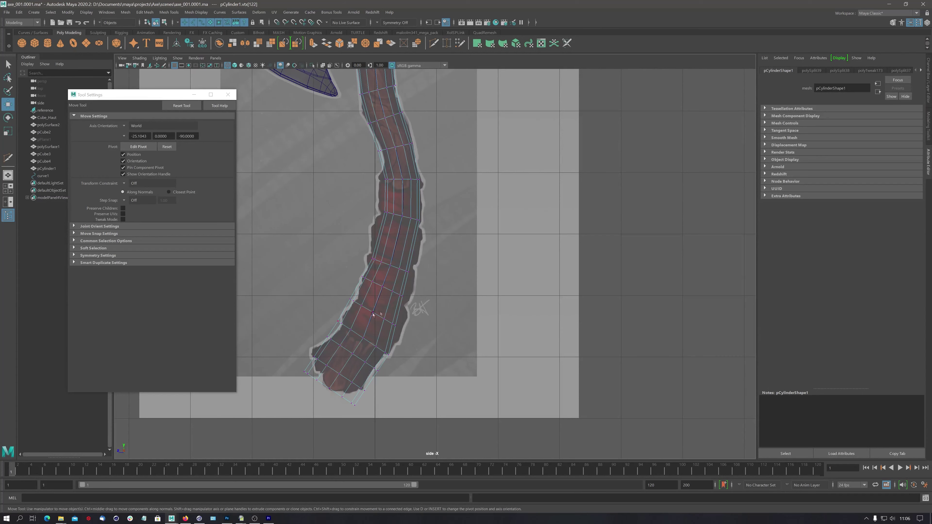
{"action": "middle_click_drag", "start_coordinate": [373, 313], "coordinate": [398, 294], "text": "alt"}
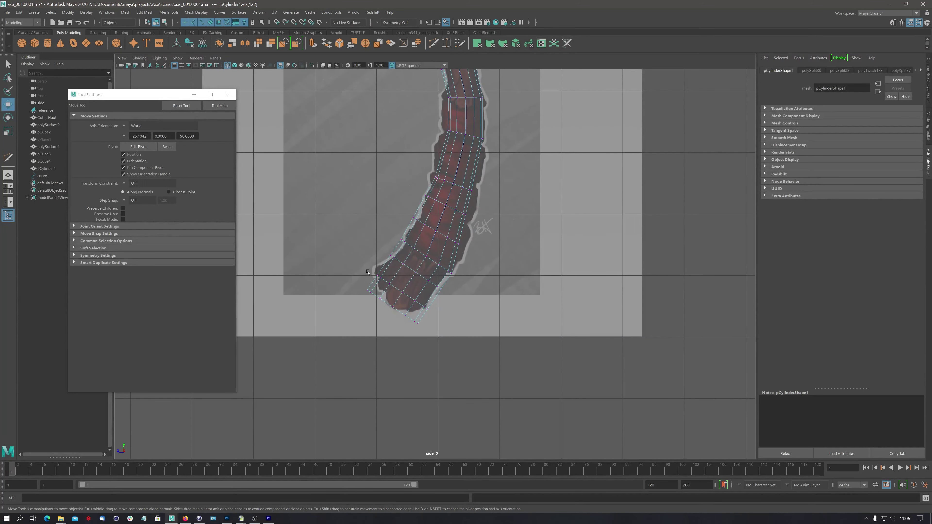
{"action": "left_click", "coordinate": [372, 270]}
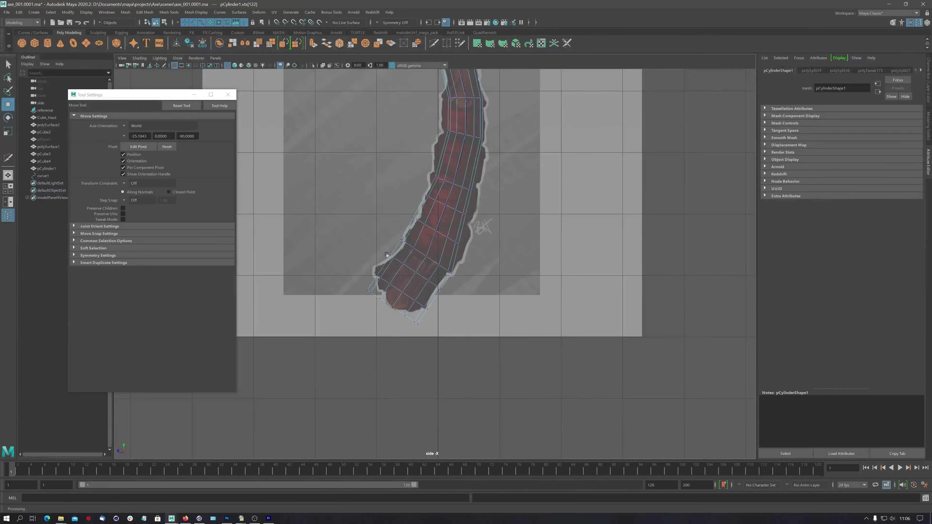
{"action": "scroll", "coordinate": [474, 209], "scroll_direction": "down", "scroll_amount": 3}
{"action": "middle_click_drag", "start_coordinate": [475, 210], "coordinate": [412, 223], "text": "alt"}
{"action": "scroll", "coordinate": [412, 223], "scroll_direction": "up", "scroll_amount": 1}
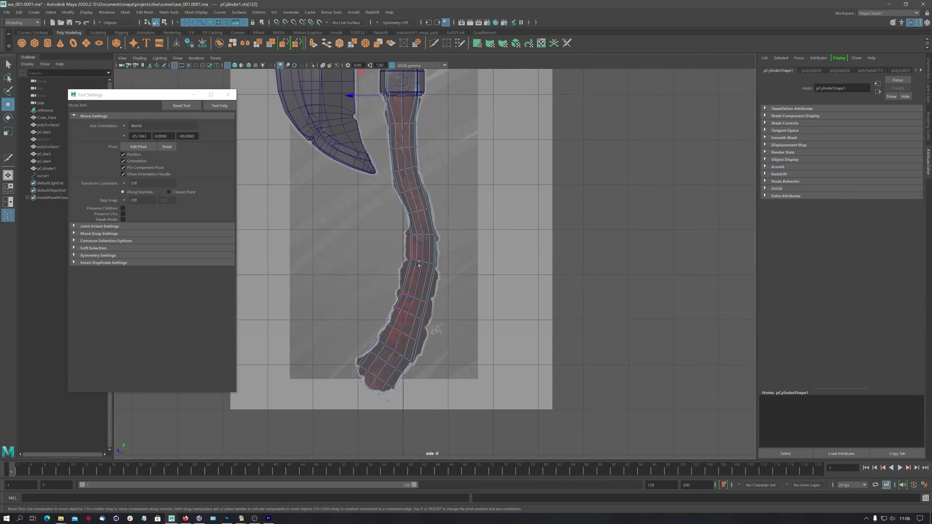
{"action": "scroll", "coordinate": [411, 223], "scroll_direction": "up", "scroll_amount": 1}
{"action": "scroll", "coordinate": [412, 220], "scroll_direction": "up", "scroll_amount": 1}
{"action": "scroll", "coordinate": [412, 216], "scroll_direction": "up", "scroll_amount": 1}
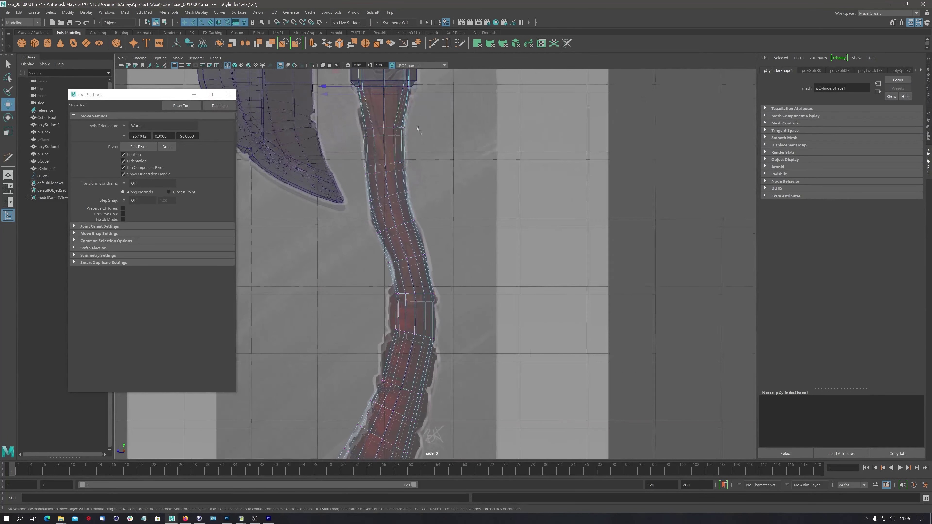
{"action": "scroll", "coordinate": [413, 212], "scroll_direction": "up", "scroll_amount": 1}
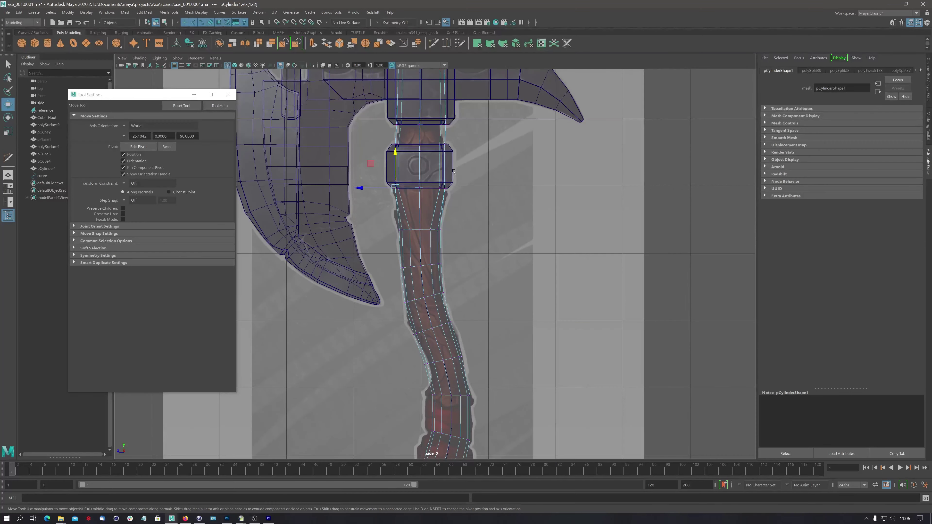
{"action": "left_click", "coordinate": [384, 216]}
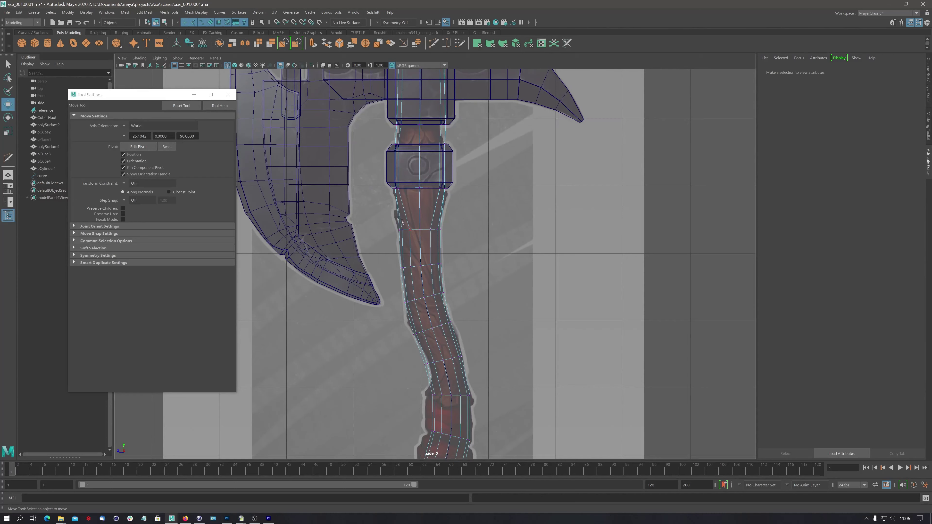
Raise the vertex row under the collar and scale it wider to flare the handle top.
{"action": "left_click_drag", "start_coordinate": [394, 217], "coordinate": [466, 235]}
{"action": "left_click_drag", "start_coordinate": [420, 197], "coordinate": [421, 165]}
{"action": "key", "text": "t"}
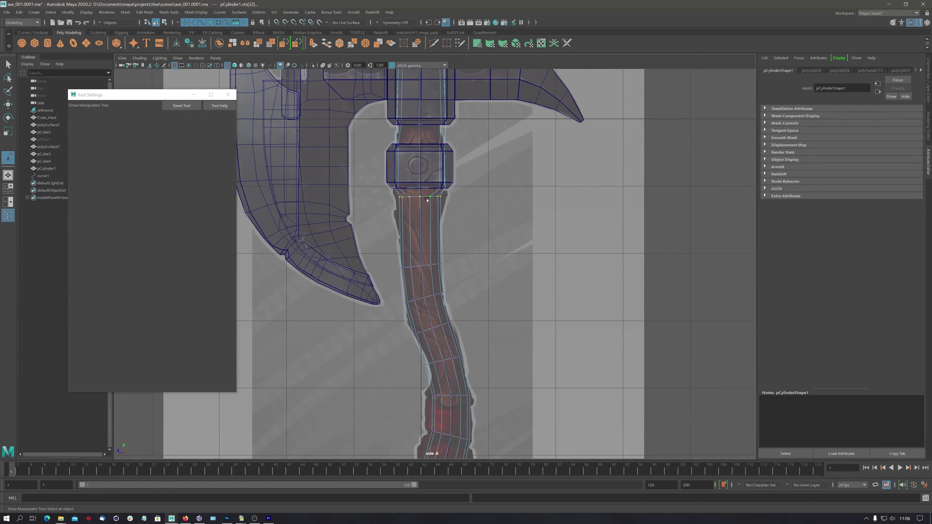
{"action": "key", "text": "r"}
{"action": "left_click_drag", "start_coordinate": [425, 197], "coordinate": [445, 195]}
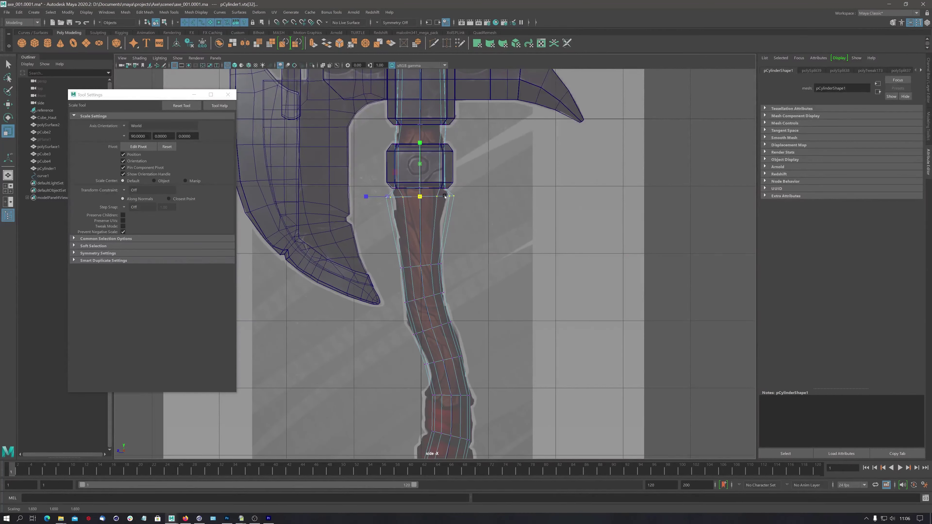
{"action": "key", "text": "e"}
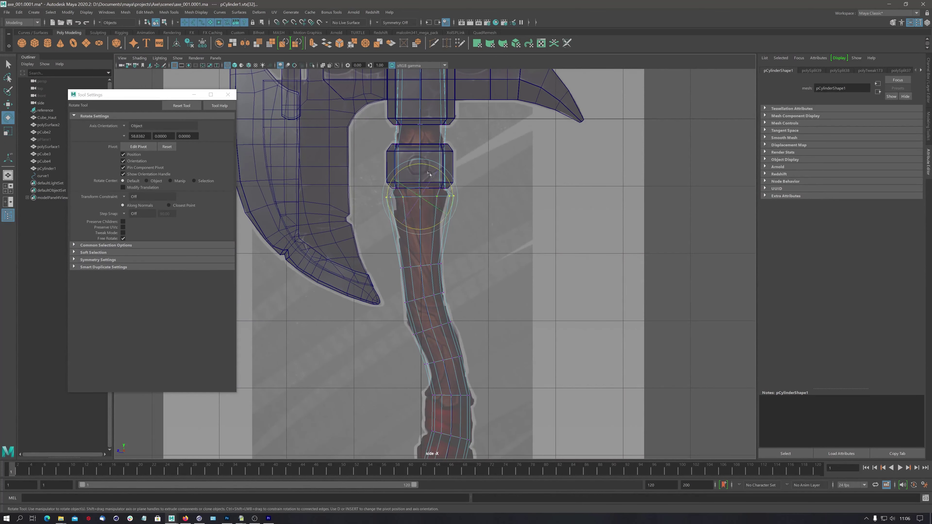
{"action": "key", "text": "w"}
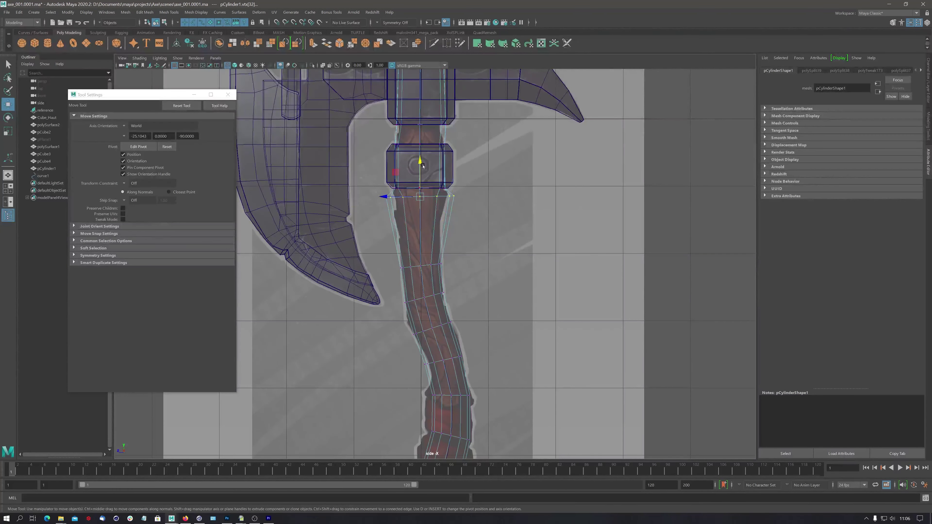
{"action": "left_click_drag", "start_coordinate": [420, 164], "coordinate": [424, 158]}
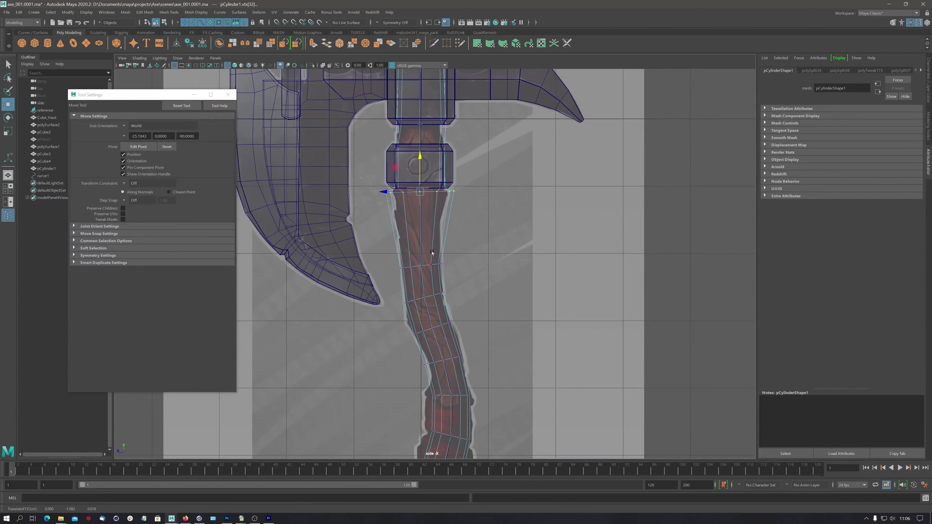
Add four edge loops with Multi-Cut, two on the upper handle and two on the neck.
{"action": "right_click_drag", "start_coordinate": [385, 191], "coordinate": [392, 218], "text": "shift"}
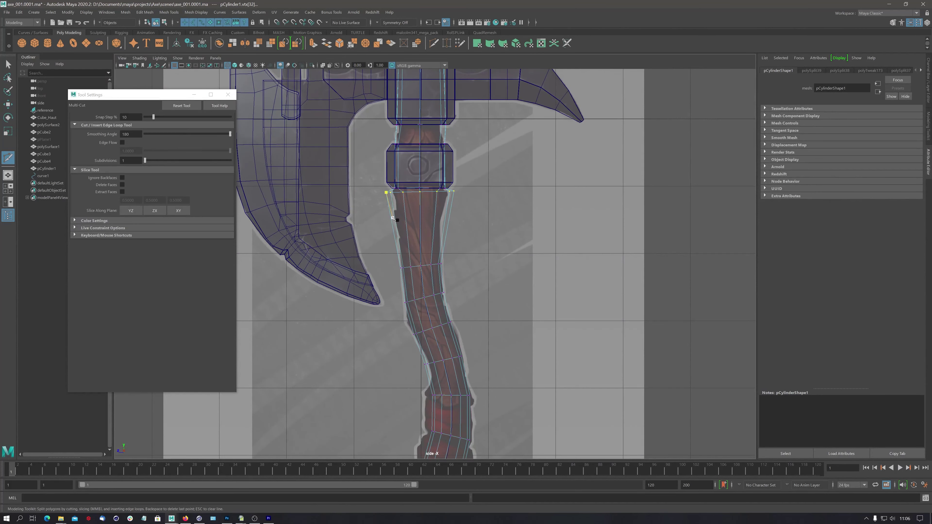
{"action": "key", "text": "Escape"}
{"action": "key", "text": "Escape"}
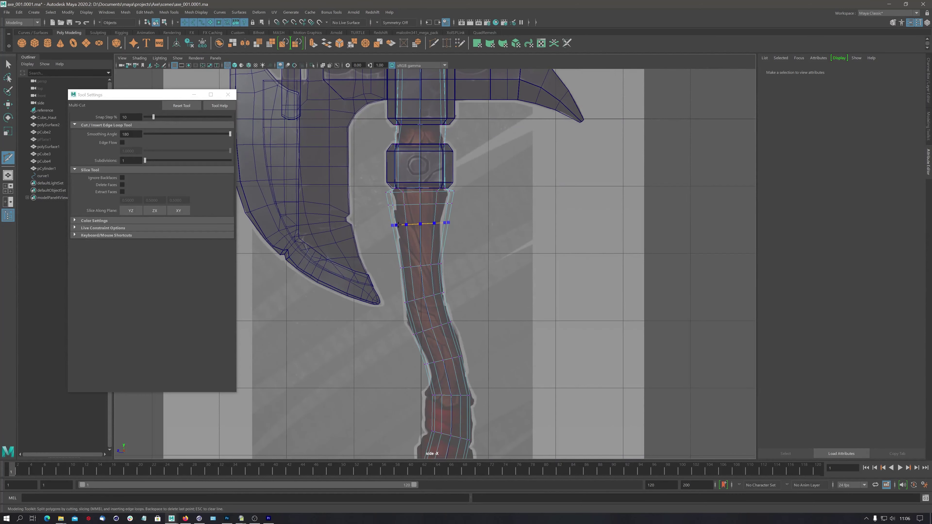
{"action": "left_click", "coordinate": [399, 224], "text": "ctrl"}
{"action": "left_click", "coordinate": [402, 243], "text": "ctrl"}
{"action": "left_click", "coordinate": [396, 135]}
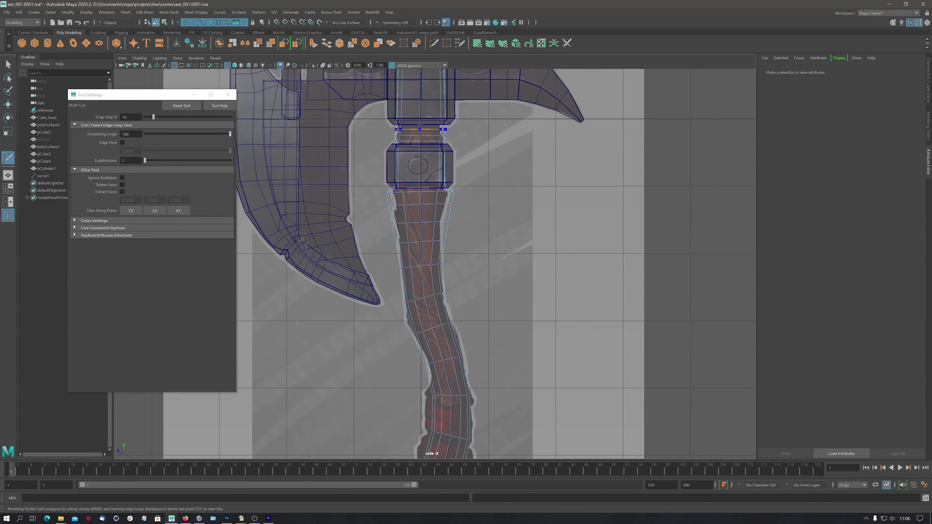
{"action": "left_click", "coordinate": [396, 130]}
{"action": "scroll", "coordinate": [509, 191], "scroll_direction": "down", "scroll_amount": 5}
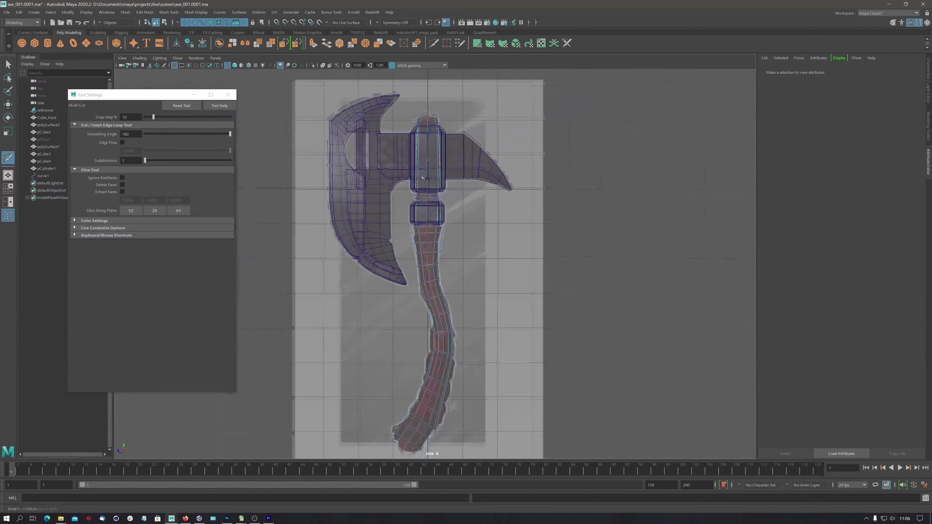
{"action": "scroll", "coordinate": [473, 130], "scroll_direction": "up", "scroll_amount": 2}
{"action": "scroll", "coordinate": [473, 129], "scroll_direction": "up", "scroll_amount": 2}
{"action": "scroll", "coordinate": [473, 129], "scroll_direction": "down", "scroll_amount": 3}
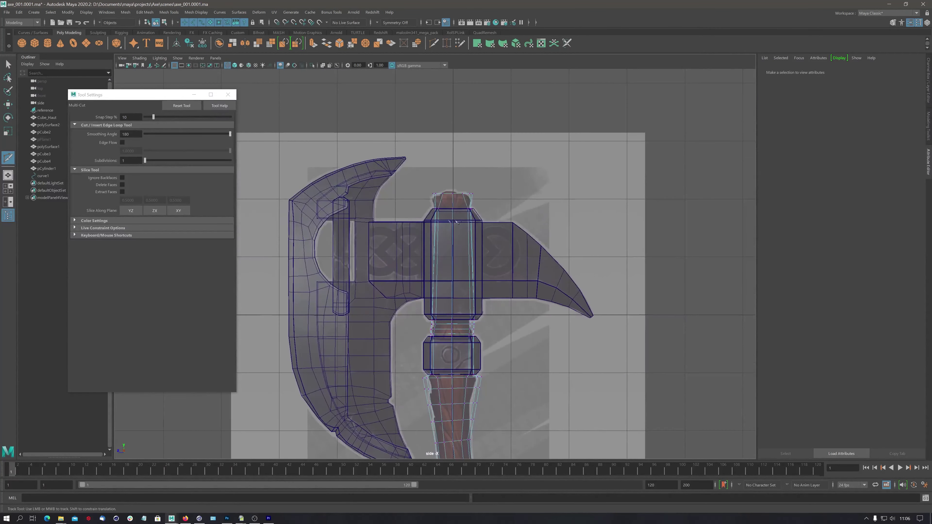
{"action": "scroll", "coordinate": [454, 130], "scroll_direction": "up", "scroll_amount": 5}
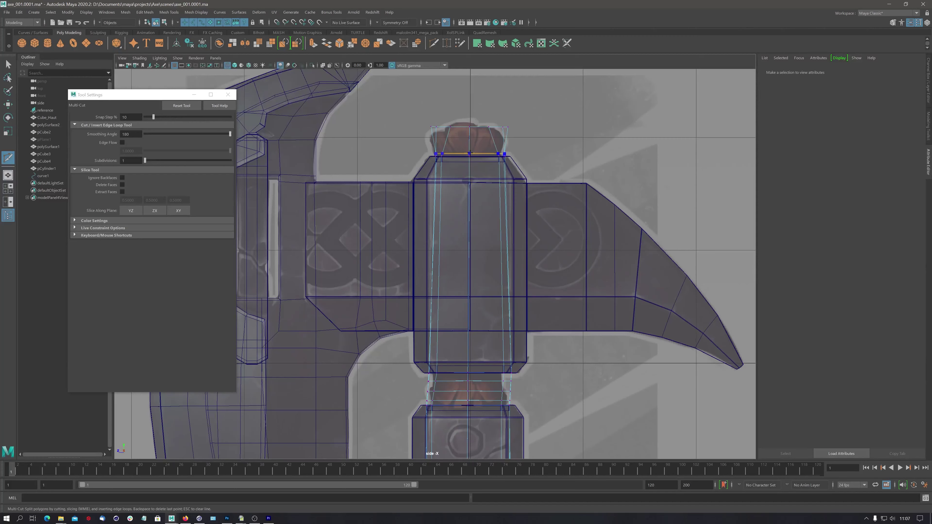
Insert an edge loop across the handle's top cap above the axe head and check it.
{"action": "left_click", "coordinate": [470, 138], "text": "ctrl"}
{"action": "scroll", "coordinate": [469, 136], "scroll_direction": "down", "scroll_amount": 3}
{"action": "scroll", "coordinate": [495, 256], "scroll_direction": "down", "scroll_amount": 3}
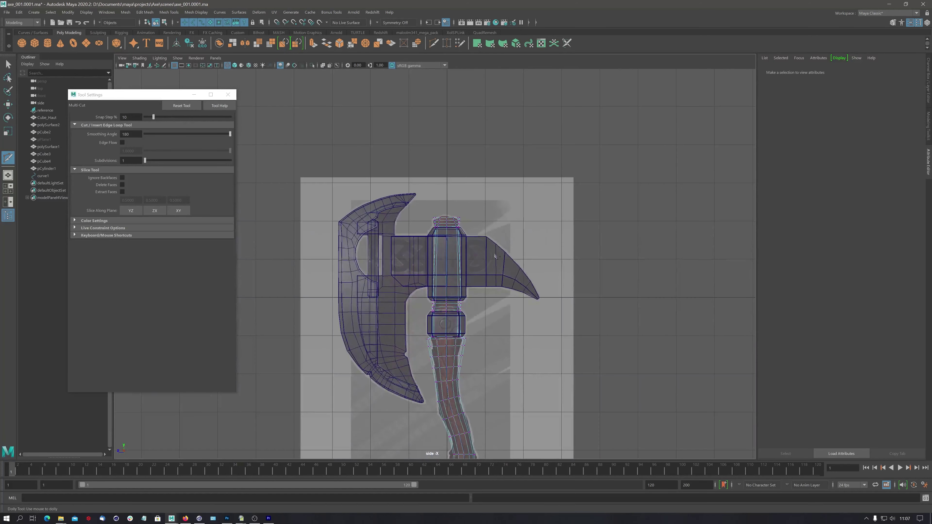
{"action": "middle_click_drag", "start_coordinate": [495, 256], "coordinate": [495, 237], "text": "alt"}
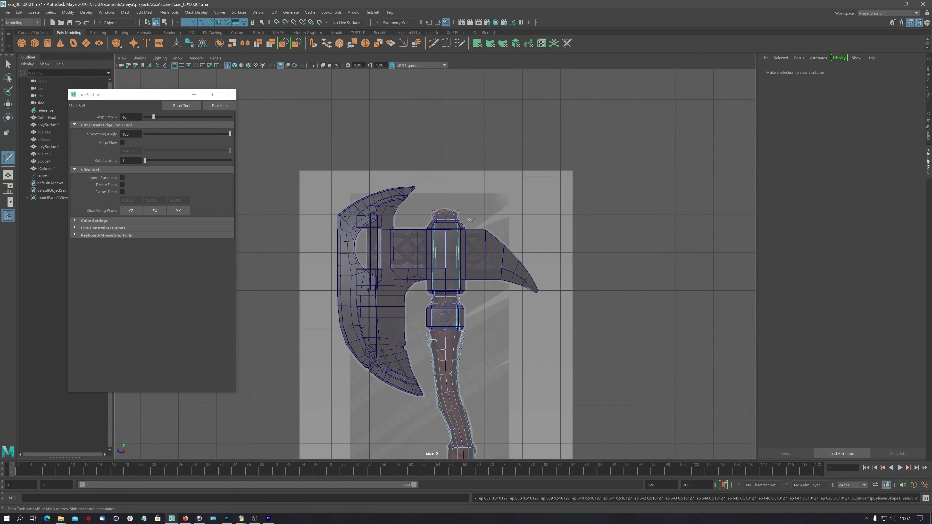
{"action": "scroll", "coordinate": [470, 218], "scroll_direction": "up", "scroll_amount": 2}
{"action": "scroll", "coordinate": [462, 194], "scroll_direction": "up", "scroll_amount": 3}
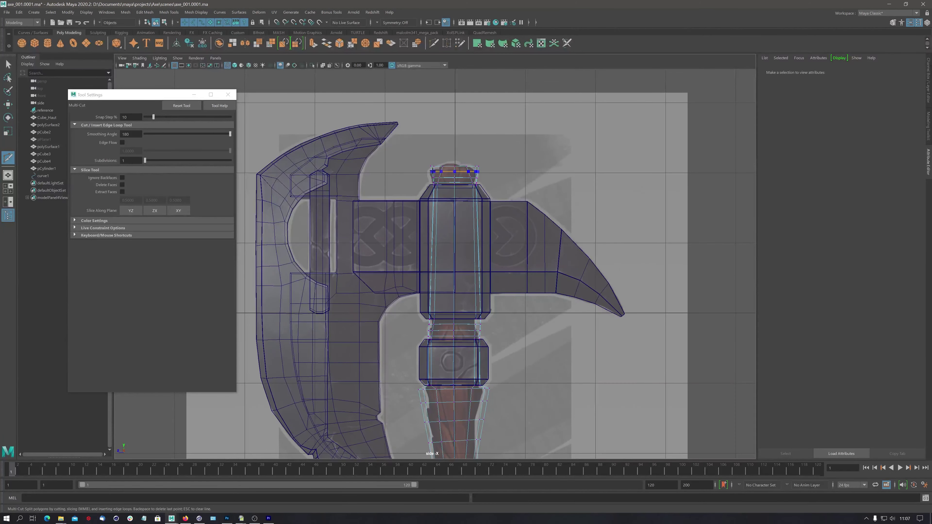
{"action": "mouse_move", "coordinate": [470, 457]}
{"action": "middle_mouse_down", "text": "alt"}
{"action": "mouse_move", "coordinate": [485, 290]}
{"action": "mouse_move", "coordinate": [434, 227]}
{"action": "mouse_move", "coordinate": [513, 209]}
{"action": "middle_mouse_up", "text": "alt"}
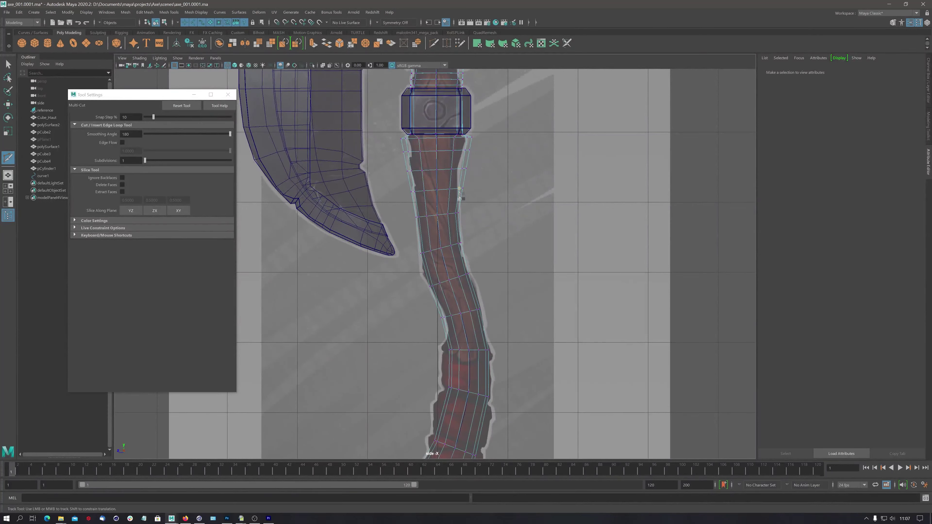
Select the vertex ring just below the collar, lower it slightly and scale it narrower.
{"action": "left_click", "coordinate": [422, 170]}
{"action": "key", "text": "Escape"}
{"action": "key", "text": "w"}
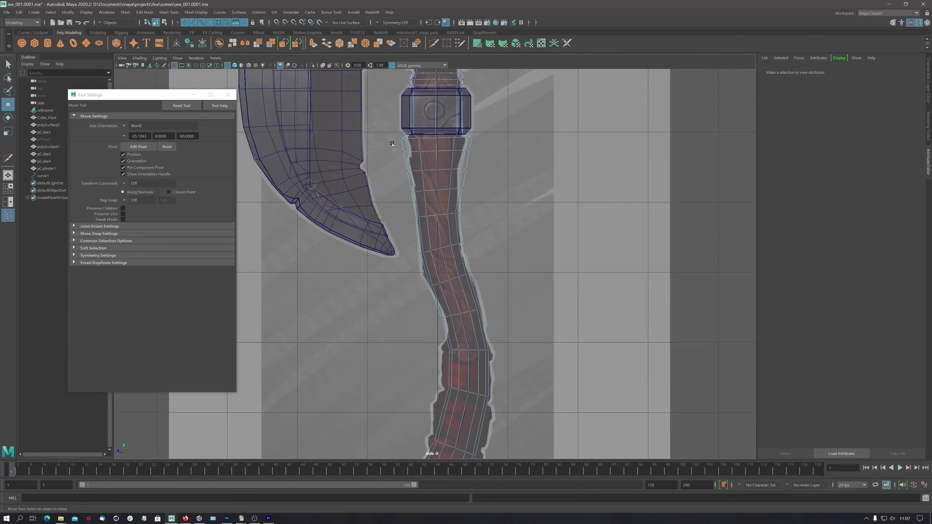
{"action": "left_click_drag", "start_coordinate": [394, 144], "coordinate": [493, 157]}
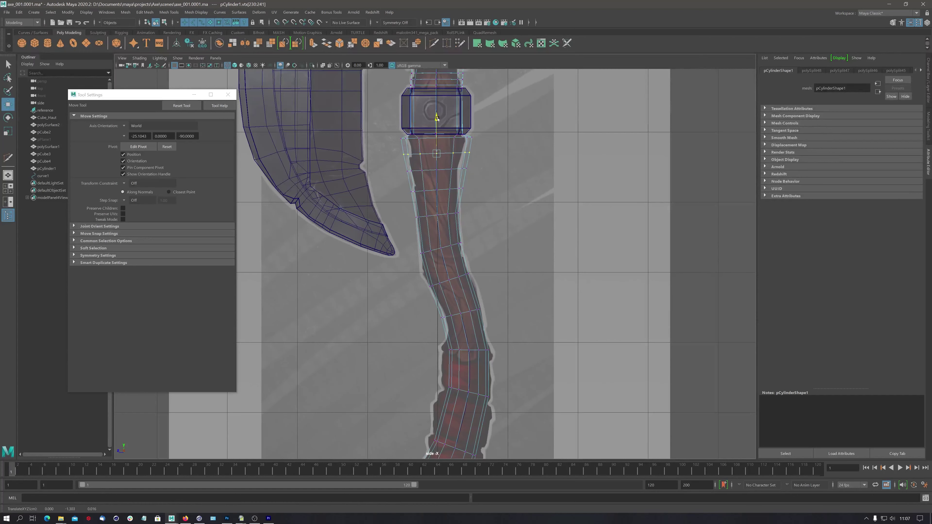
{"action": "left_click_drag", "start_coordinate": [437, 118], "coordinate": [437, 120]}
{"action": "key", "text": "r"}
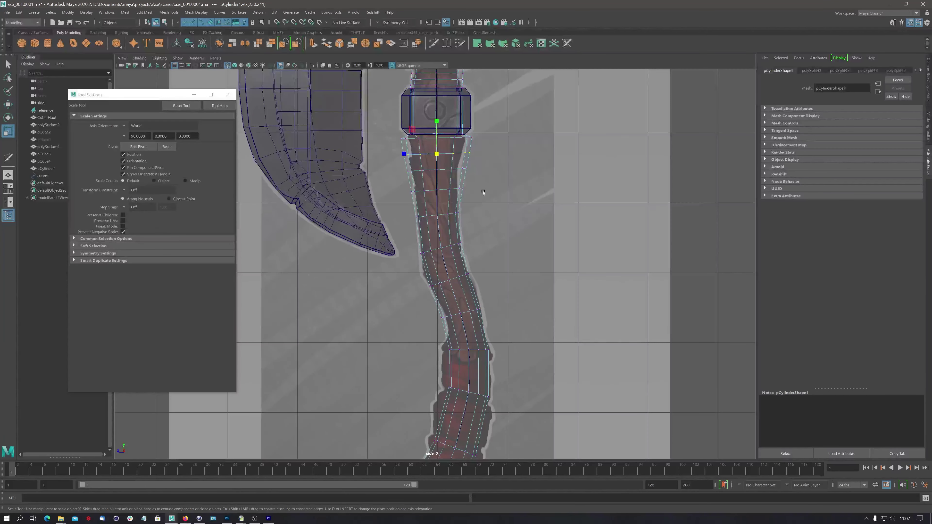
{"action": "middle_click_drag", "start_coordinate": [518, 169], "coordinate": [508, 177]}
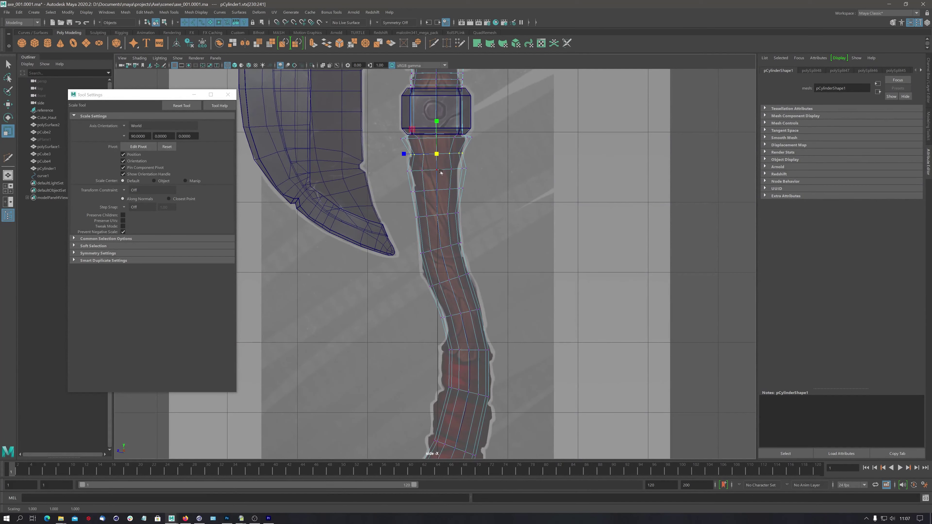
Narrow the next vertex ring down the handle and raise it slightly to fit the reference.
{"action": "key", "text": "space"}
{"action": "key", "text": "space"}
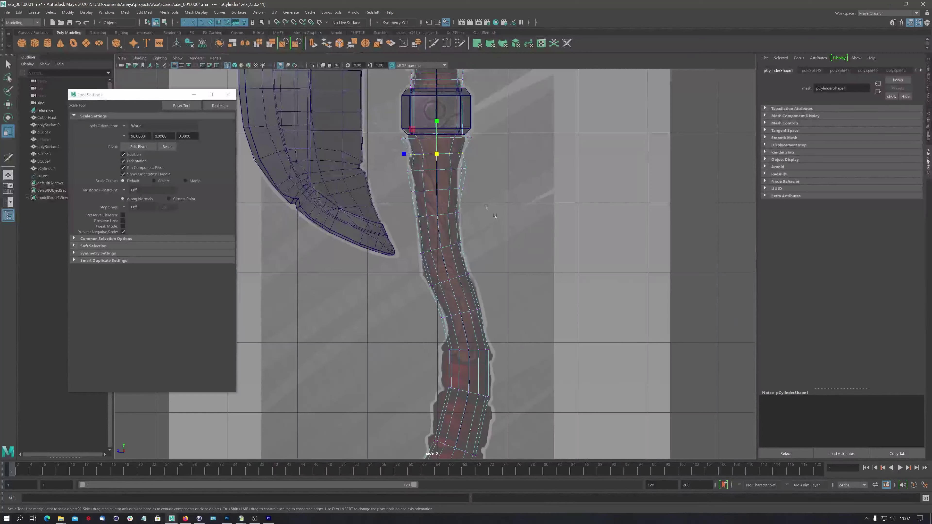
{"action": "scroll", "coordinate": [495, 216], "scroll_direction": "up", "scroll_amount": 1}
{"action": "scroll", "coordinate": [495, 216], "scroll_direction": "up", "scroll_amount": 1}
{"action": "key", "text": "Down"}
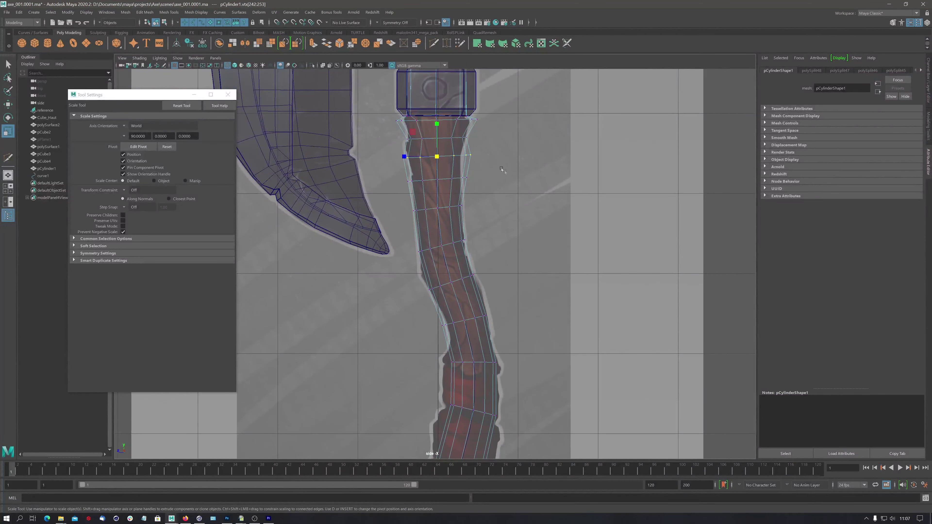
{"action": "middle_click_drag", "start_coordinate": [506, 196], "coordinate": [499, 195]}
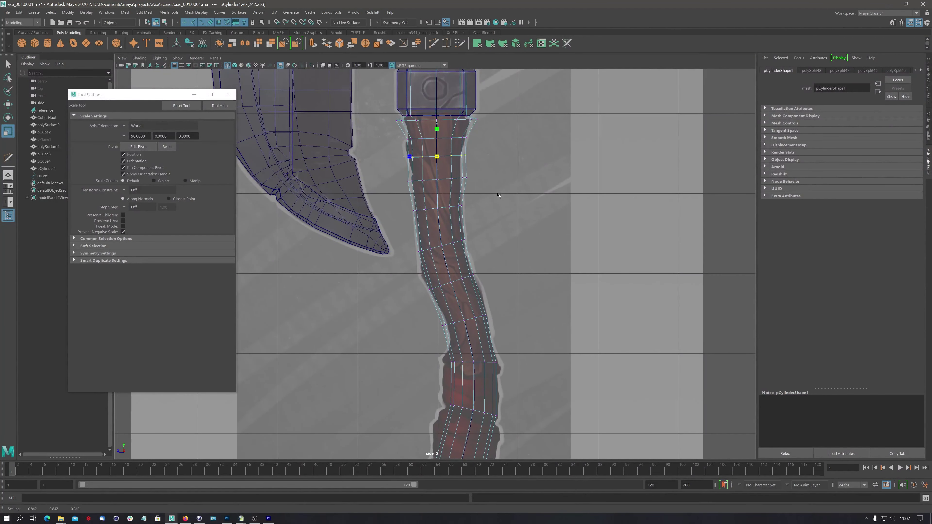
{"action": "key", "text": "ctrl+z"}
{"action": "key", "text": "Down"}
{"action": "middle_click_drag", "start_coordinate": [501, 210], "coordinate": [495, 215]}
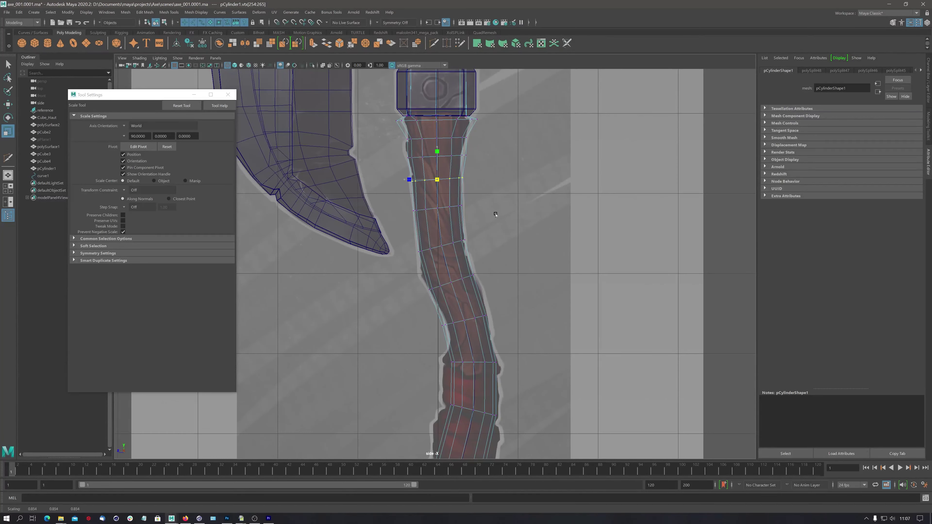
{"action": "key", "text": "w"}
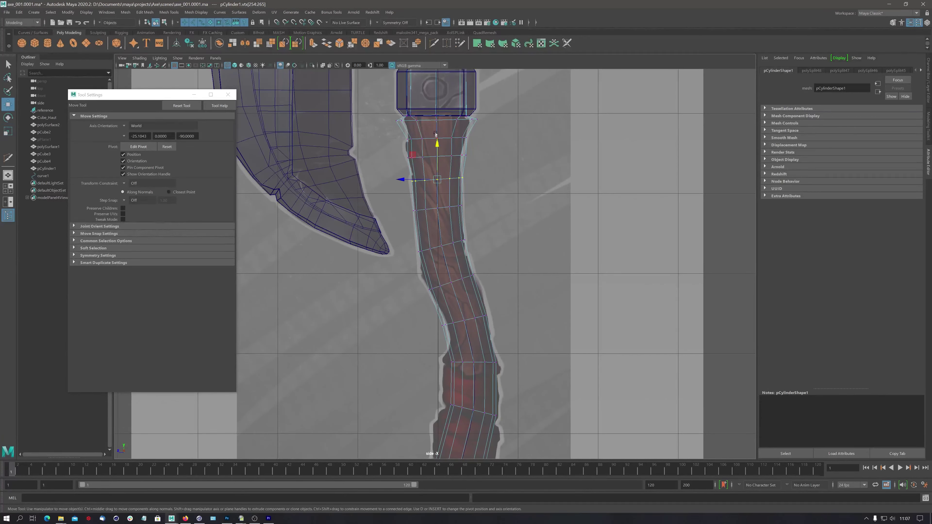
{"action": "left_click_drag", "start_coordinate": [439, 146], "coordinate": [439, 156]}
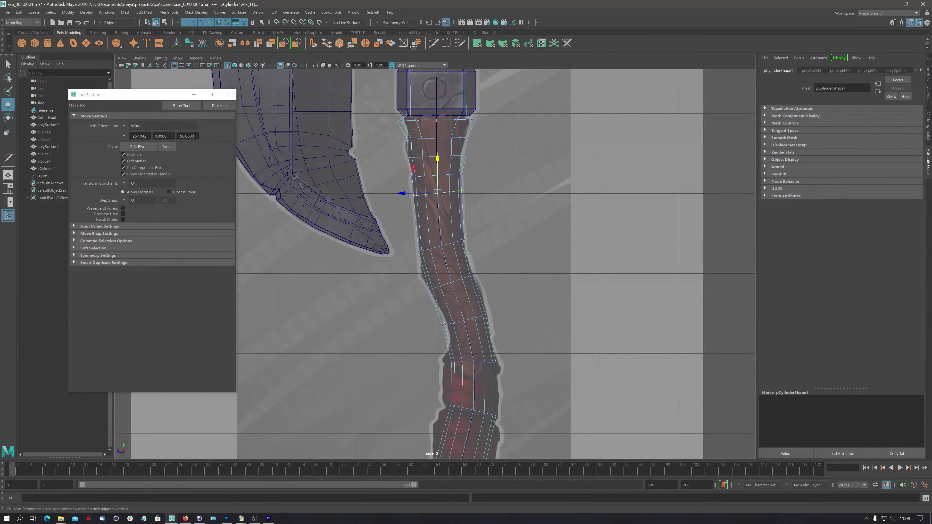
{"action": "key", "text": "ctrl+shift+x"}
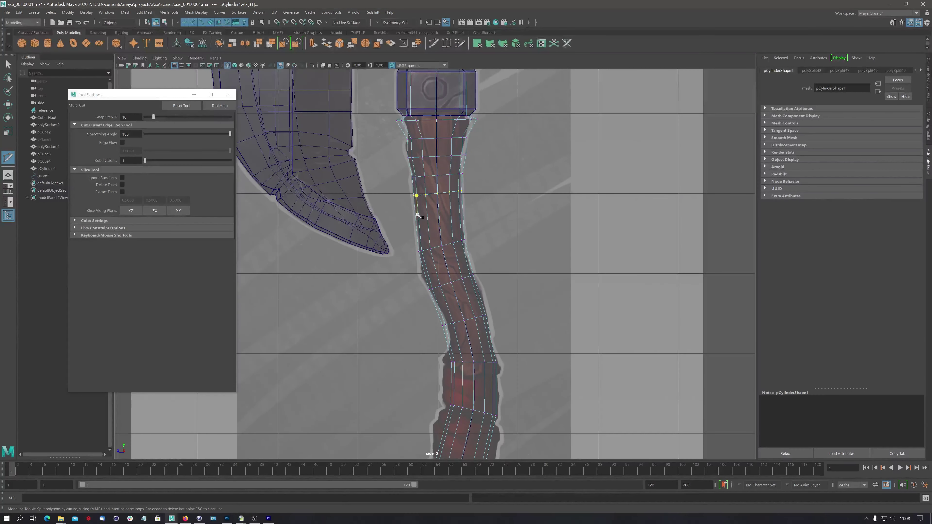
Insert three new edge loops along the handle.
{"action": "key", "text": "ctrl"}
{"action": "left_click", "coordinate": [419, 213], "text": "ctrl"}
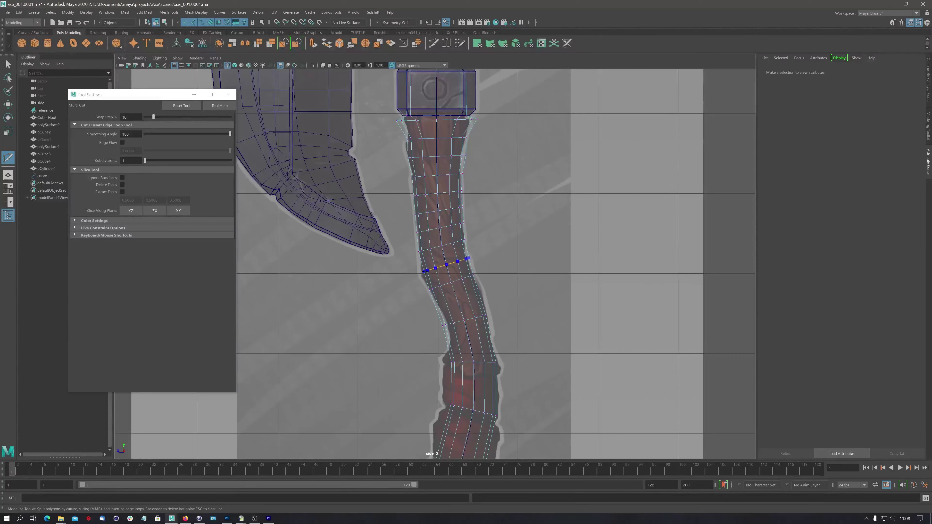
{"action": "middle_click_drag", "start_coordinate": [520, 314], "coordinate": [503, 221], "text": "alt"}
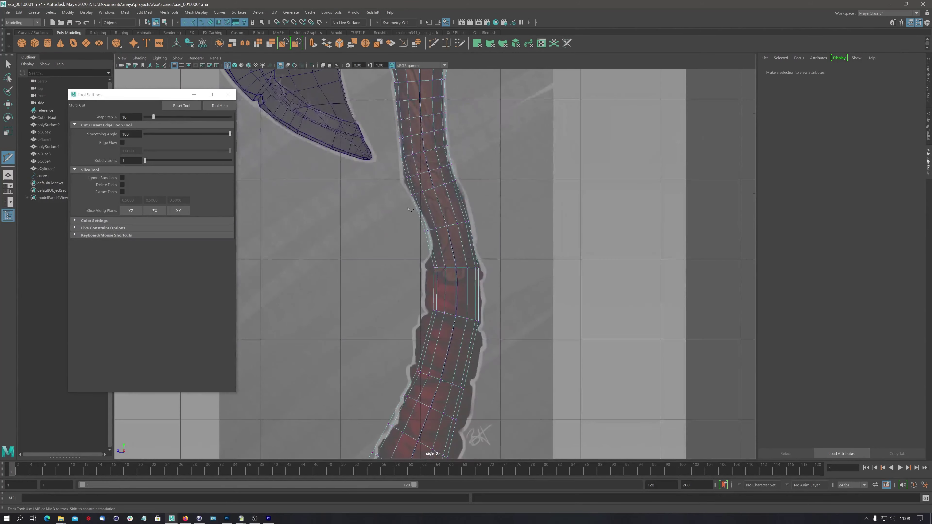
{"action": "left_click", "coordinate": [418, 208], "text": "ctrl"}
{"action": "left_click", "coordinate": [429, 242], "text": "ctrl"}
Shift the new loop up-left along the curve, then widen and lower the loop where the grip begins.
{"action": "key", "text": "w"}
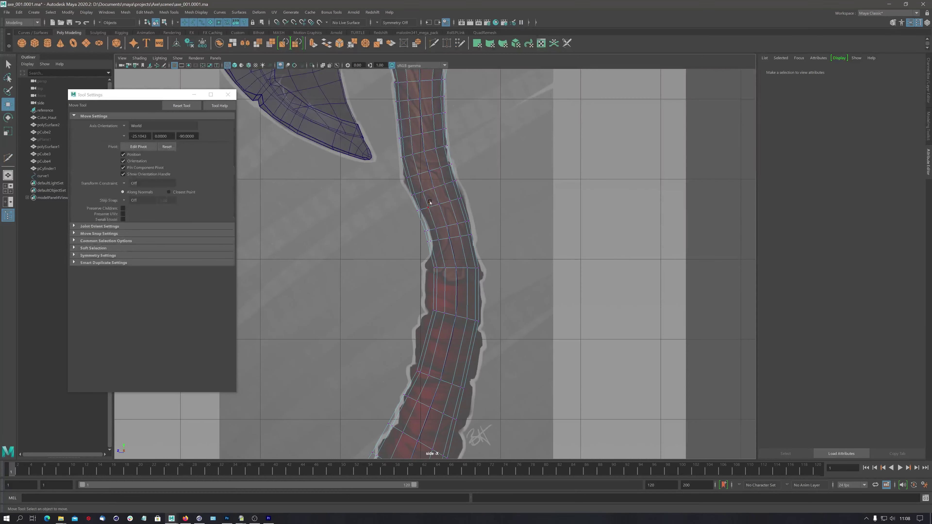
{"action": "left_click_drag", "start_coordinate": [404, 218], "coordinate": [477, 231]}
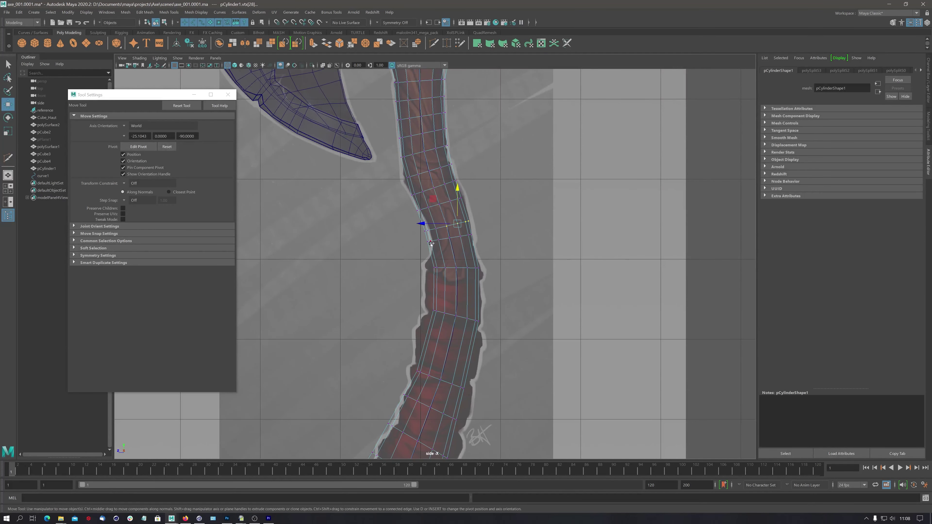
{"action": "mouse_move", "coordinate": [443, 189]}
{"action": "left_mouse_down"}
{"action": "mouse_move", "coordinate": [451, 186]}
{"action": "mouse_move", "coordinate": [454, 202]}
{"action": "left_mouse_up"}
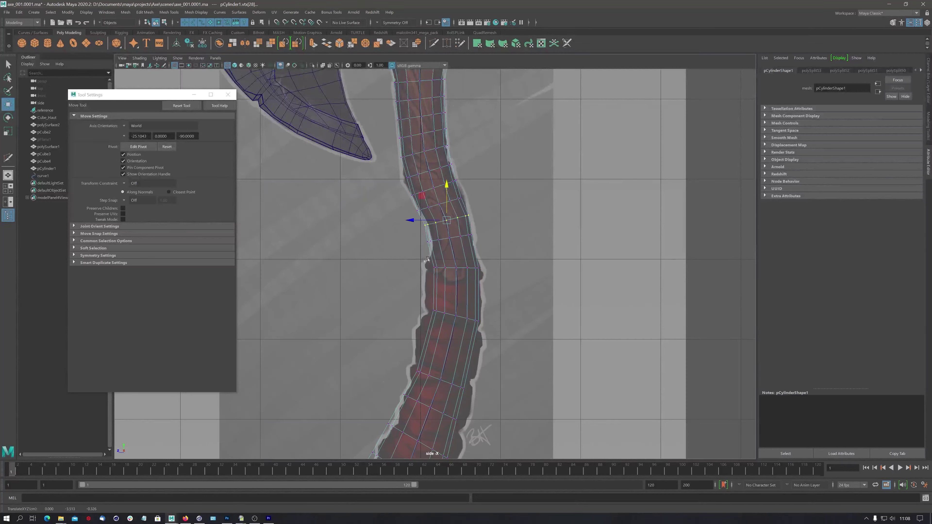
{"action": "left_click_drag", "start_coordinate": [426, 261], "coordinate": [491, 272]}
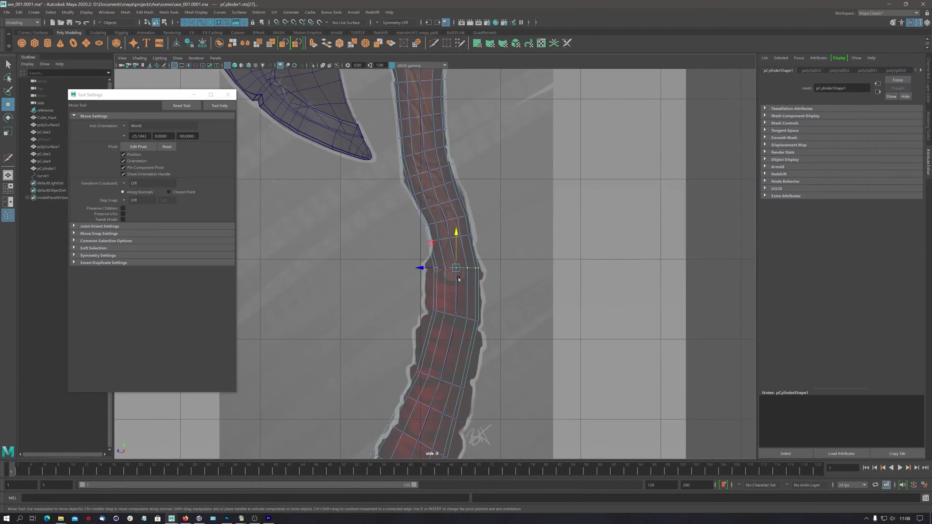
{"action": "key", "text": "r"}
{"action": "middle_click_drag", "start_coordinate": [520, 272], "coordinate": [541, 260]}
{"action": "key", "text": "e"}
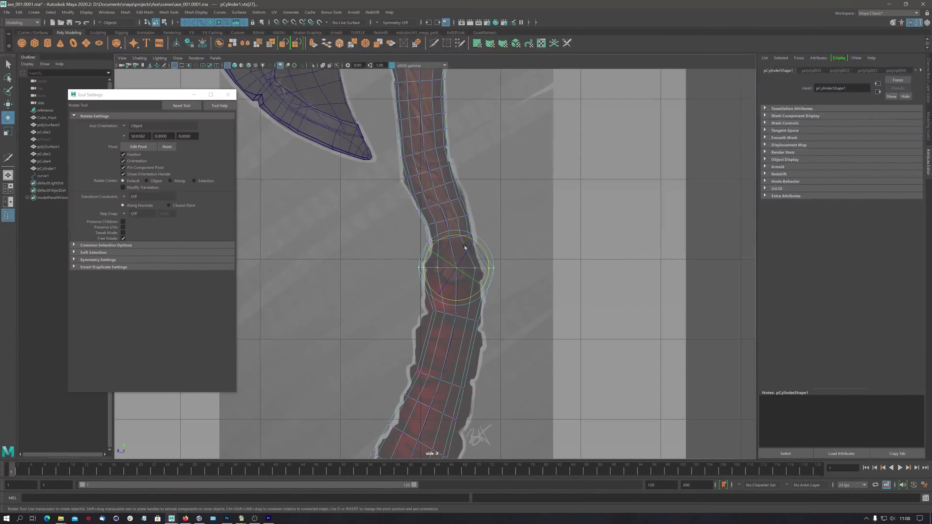
{"action": "key", "text": "w"}
{"action": "left_click_drag", "start_coordinate": [458, 234], "coordinate": [466, 249]}
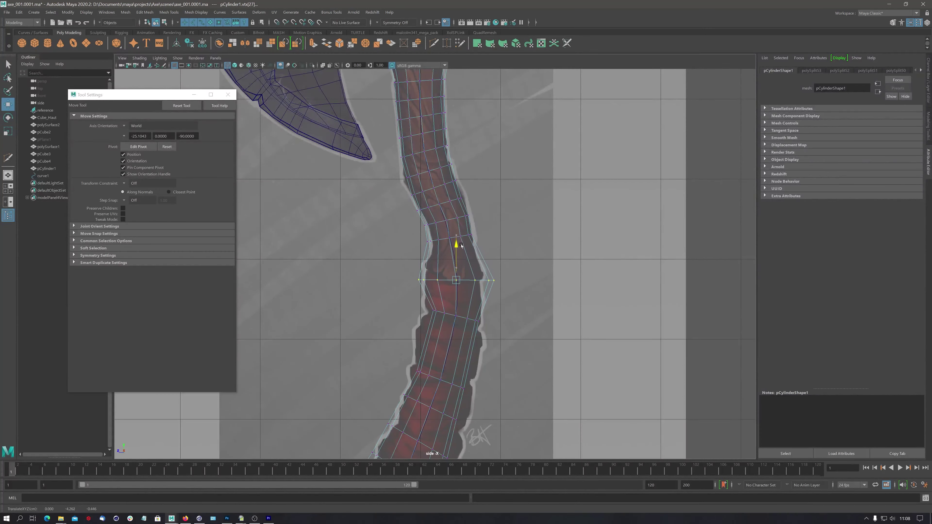
{"action": "key", "text": "r"}
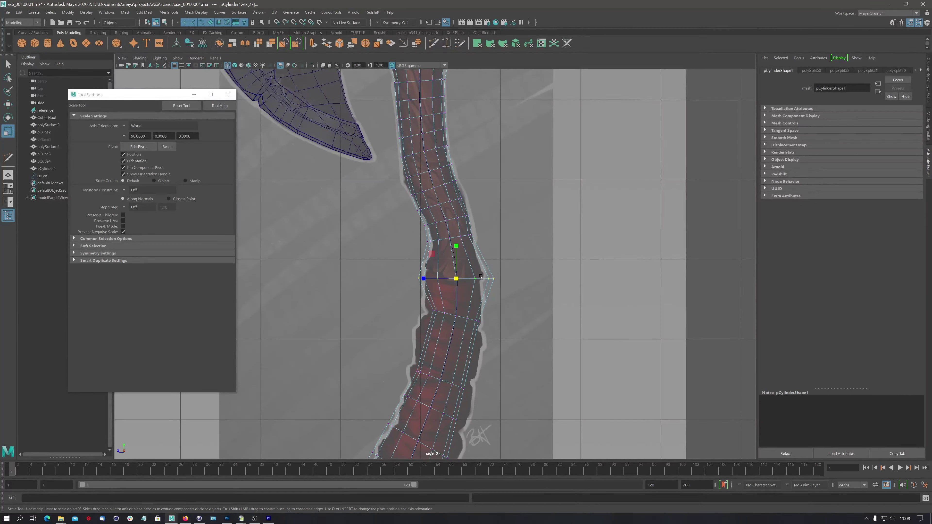
{"action": "key", "text": "e"}
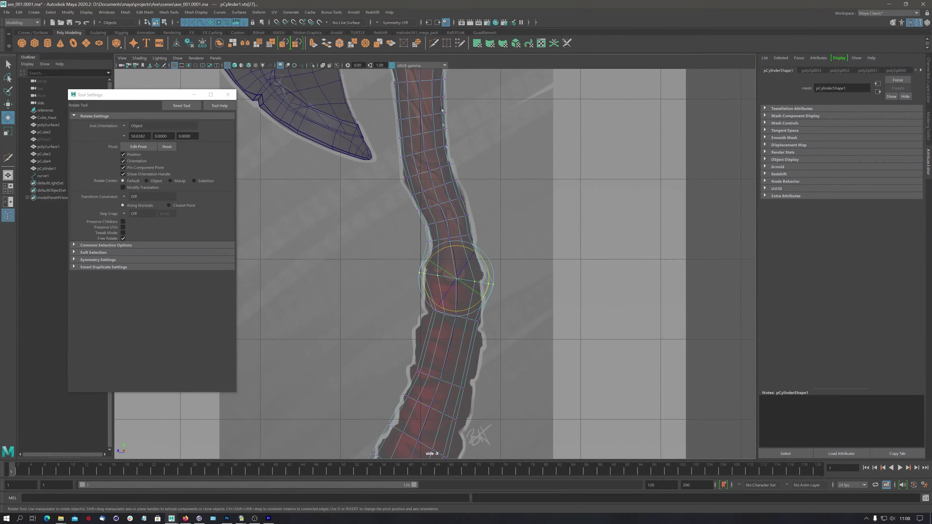
{"action": "left_click", "coordinate": [434, 43]}
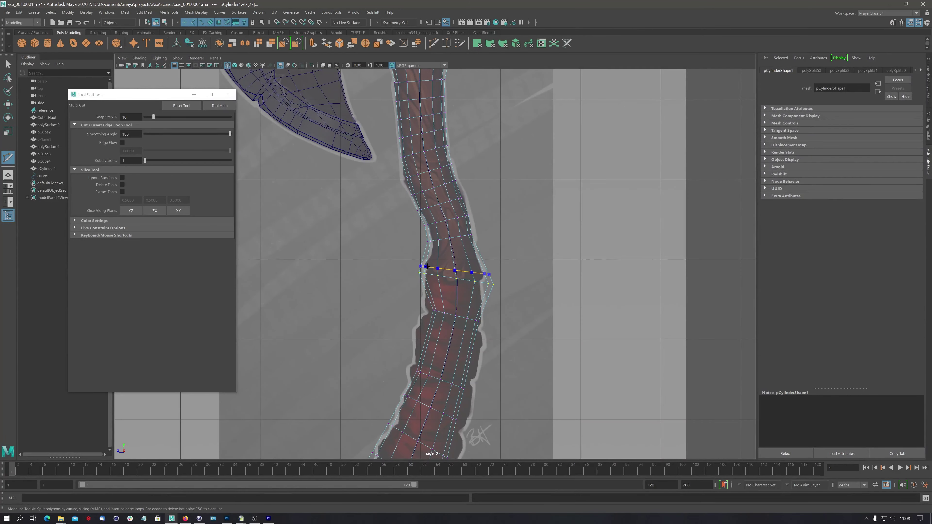
{"action": "left_click", "coordinate": [426, 267], "text": "ctrl"}
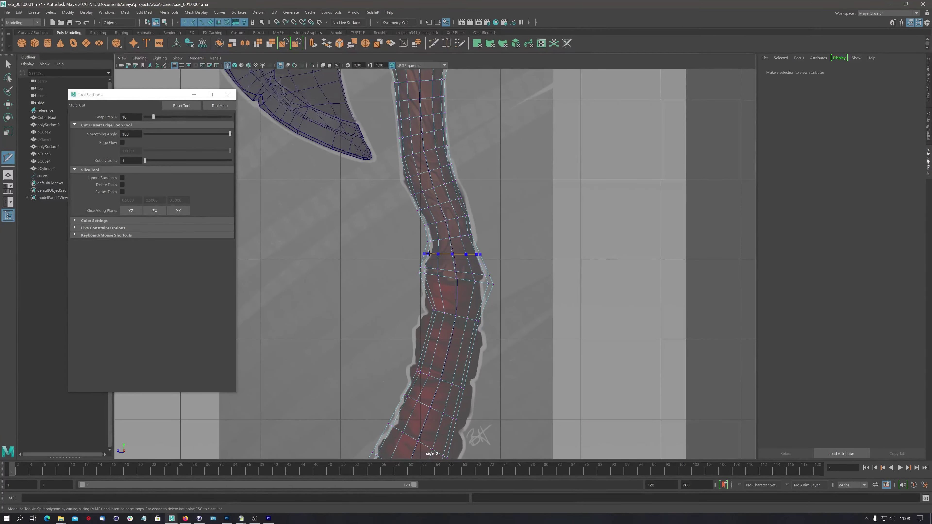
{"action": "left_click", "coordinate": [427, 256], "text": "ctrl"}
{"action": "left_click", "coordinate": [423, 280], "text": "ctrl"}
{"action": "scroll", "coordinate": [521, 220], "scroll_direction": "down", "scroll_amount": 5}
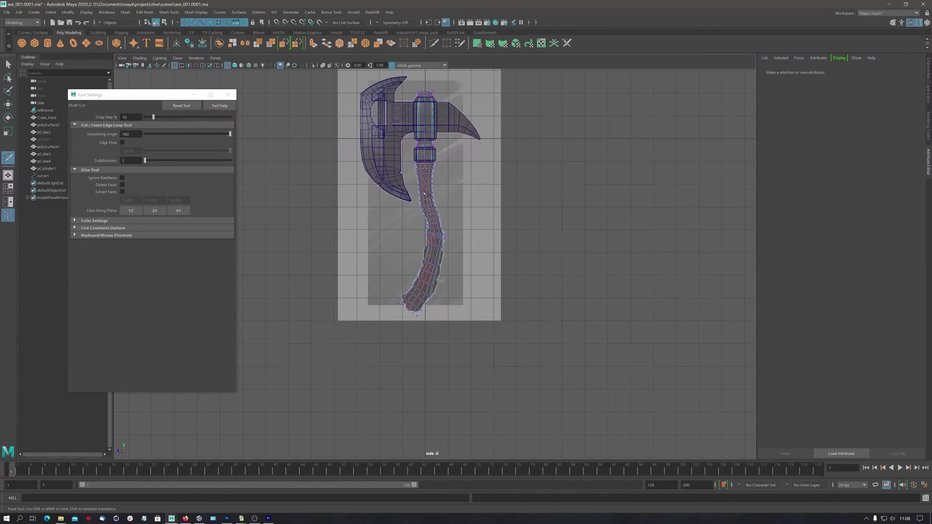
{"action": "mouse_move", "coordinate": [452, 198]}
{"action": "middle_mouse_down", "text": "alt"}
{"action": "mouse_move", "coordinate": [438, 164]}
{"action": "mouse_move", "coordinate": [420, 243]}
{"action": "middle_mouse_up", "text": "alt"}
{"action": "scroll", "coordinate": [455, 190], "scroll_direction": "up", "scroll_amount": 3}
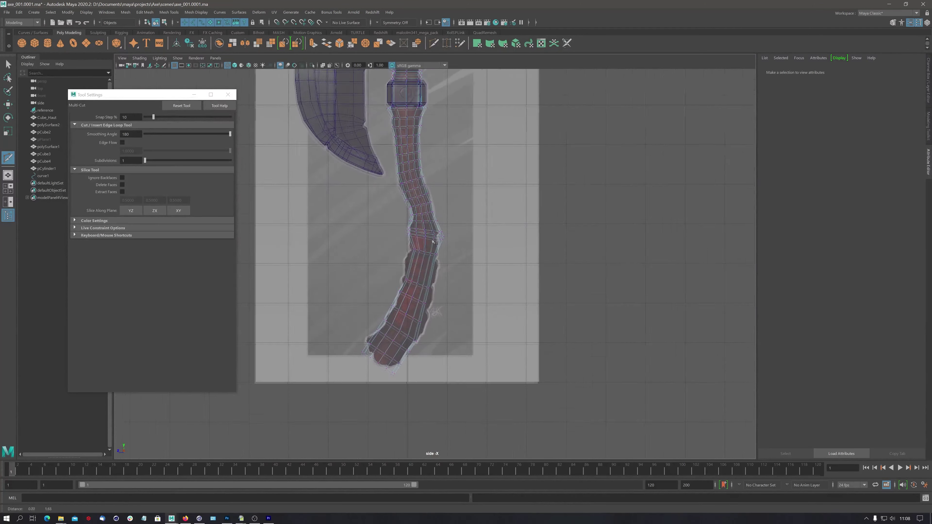
{"action": "scroll", "coordinate": [410, 198], "scroll_direction": "up", "scroll_amount": 1}
{"action": "scroll", "coordinate": [410, 198], "scroll_direction": "up", "scroll_amount": 2}
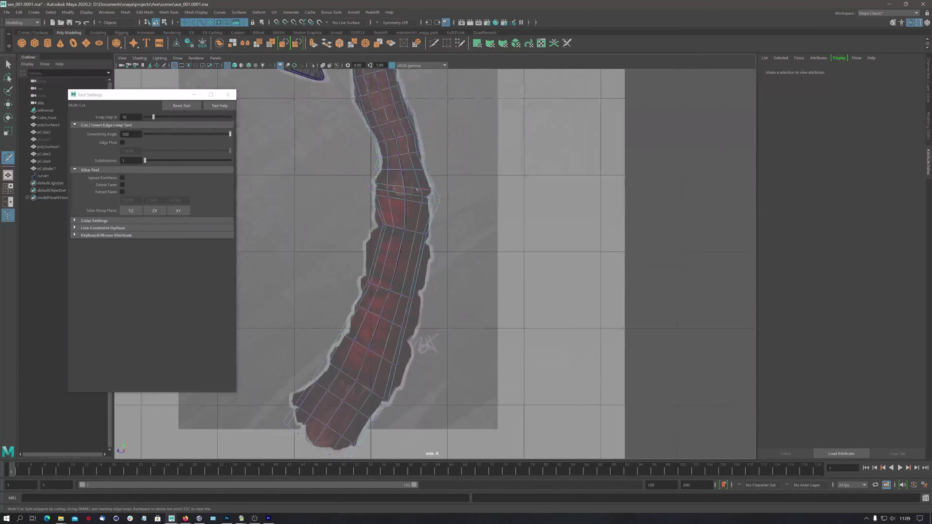
{"action": "scroll", "coordinate": [477, 205], "scroll_direction": "up", "scroll_amount": 2}
{"action": "scroll", "coordinate": [548, 210], "scroll_direction": "up", "scroll_amount": 2}
{"action": "middle_click_drag", "start_coordinate": [547, 210], "coordinate": [475, 206], "text": "alt"}
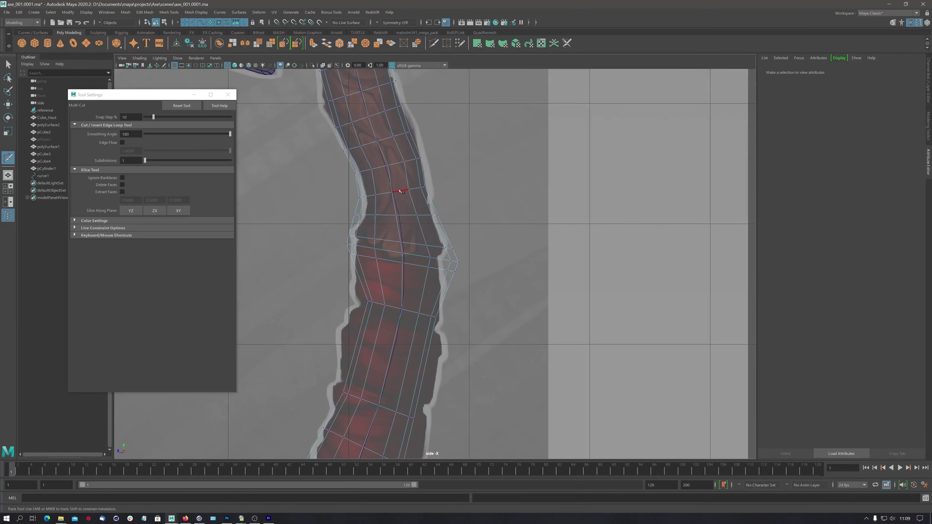
{"action": "middle_click_drag", "start_coordinate": [392, 198], "coordinate": [403, 255], "text": "alt"}
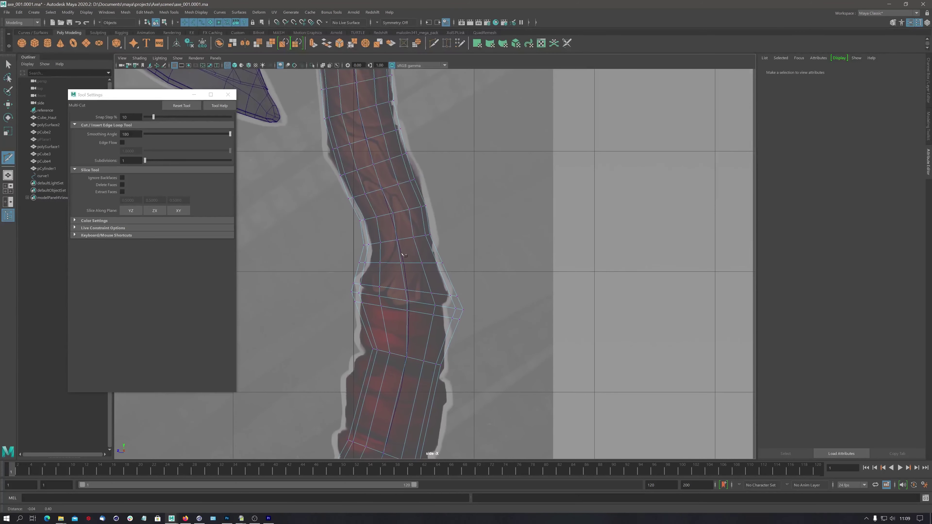
{"action": "middle_click_drag", "start_coordinate": [402, 254], "coordinate": [403, 239], "text": "alt"}
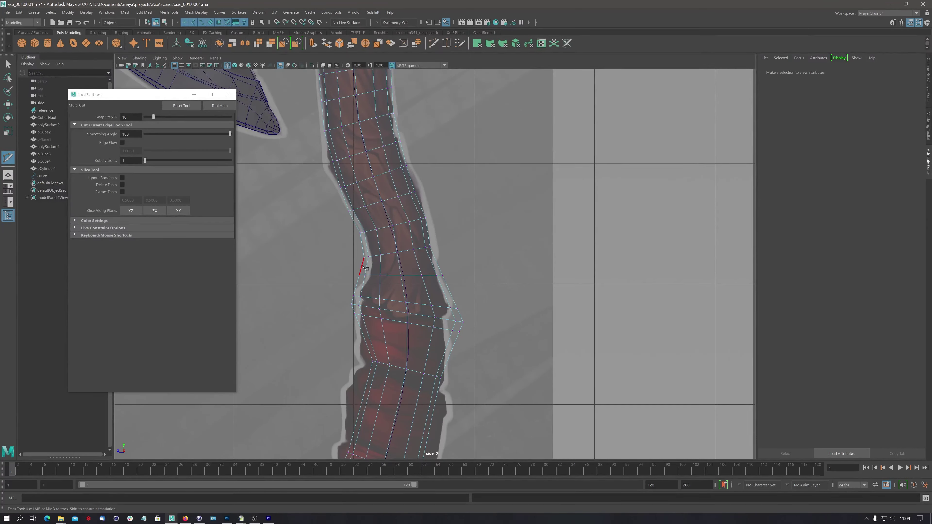
Select the vertex row across the handle's middle, shift it right and scale it narrower.
{"action": "left_click", "coordinate": [367, 258]}
{"action": "key", "text": "w"}
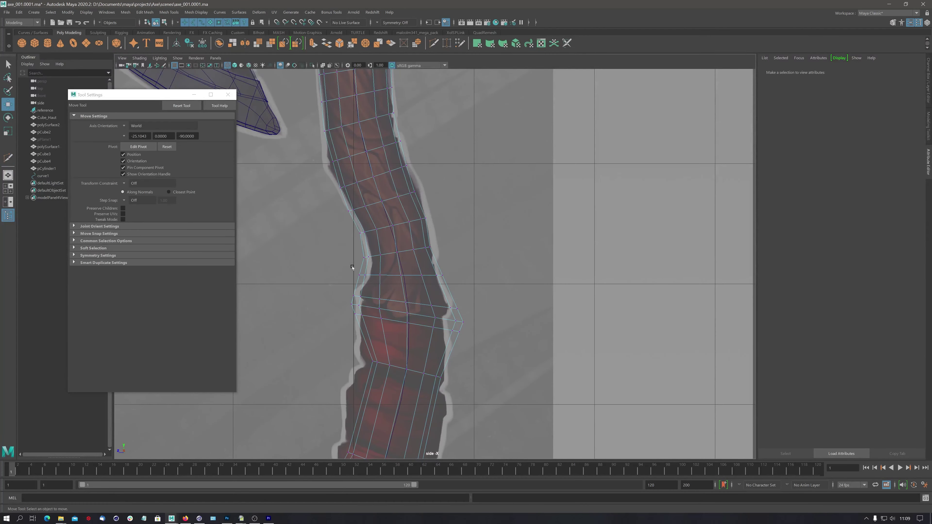
{"action": "left_click_drag", "start_coordinate": [352, 267], "coordinate": [455, 282]}
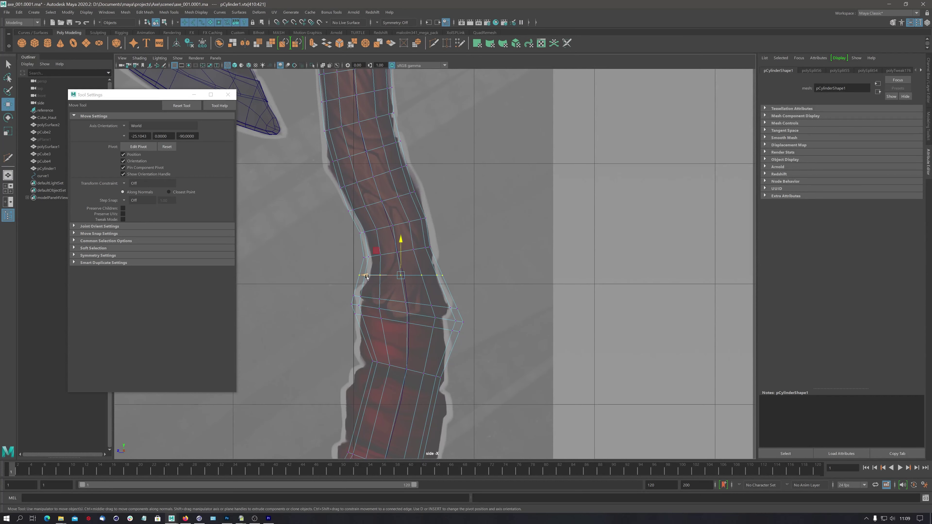
{"action": "left_click_drag", "start_coordinate": [367, 276], "coordinate": [374, 280]}
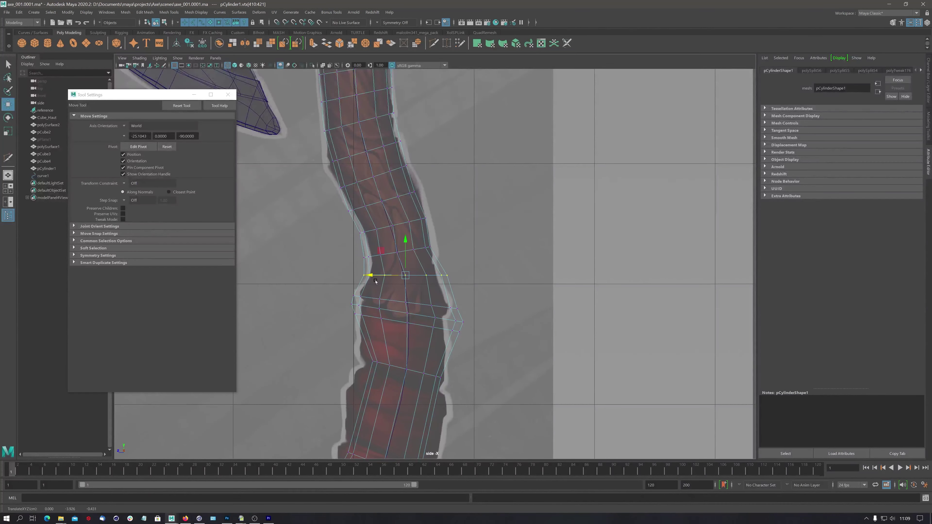
{"action": "key", "text": "t"}
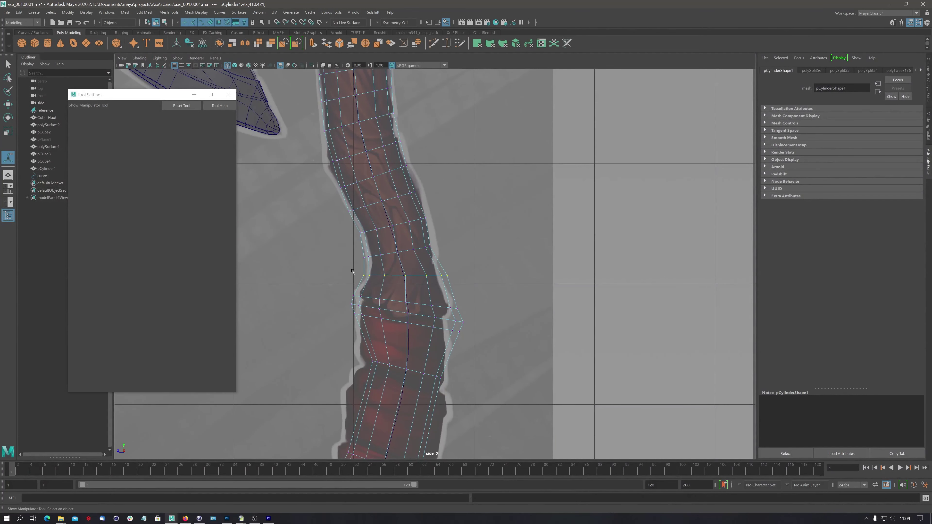
{"action": "key", "text": "r"}
{"action": "left_click_drag", "start_coordinate": [409, 283], "coordinate": [401, 289]}
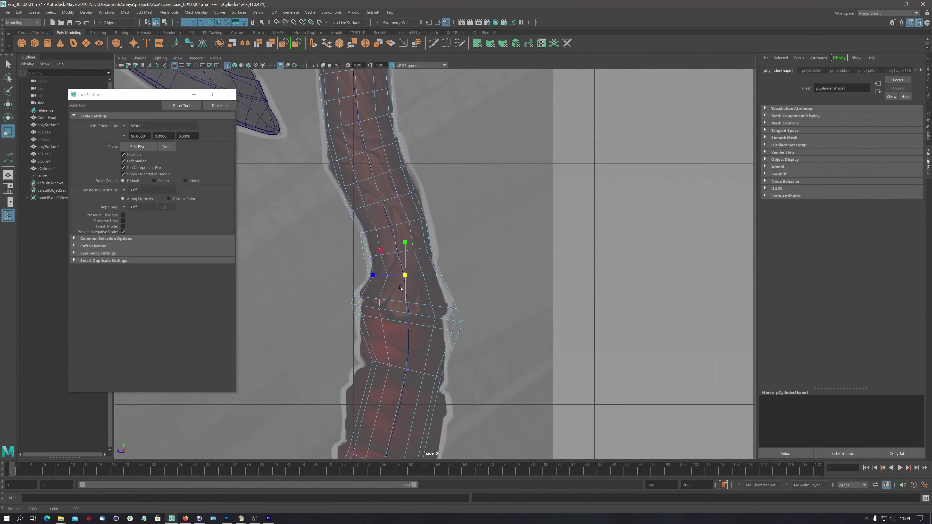
Pull individual right-edge vertices up-left onto the reference outline.
{"action": "key", "text": "w"}
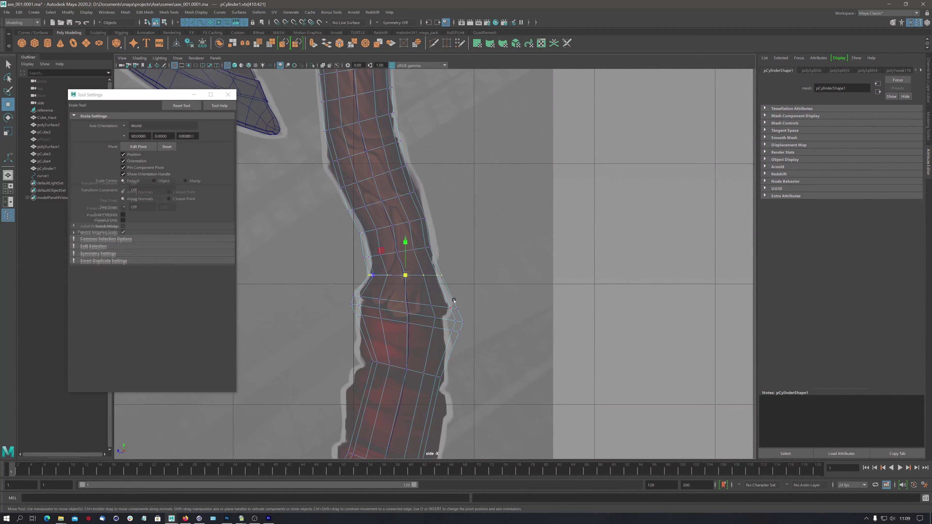
{"action": "left_click_drag", "start_coordinate": [454, 300], "coordinate": [431, 280]}
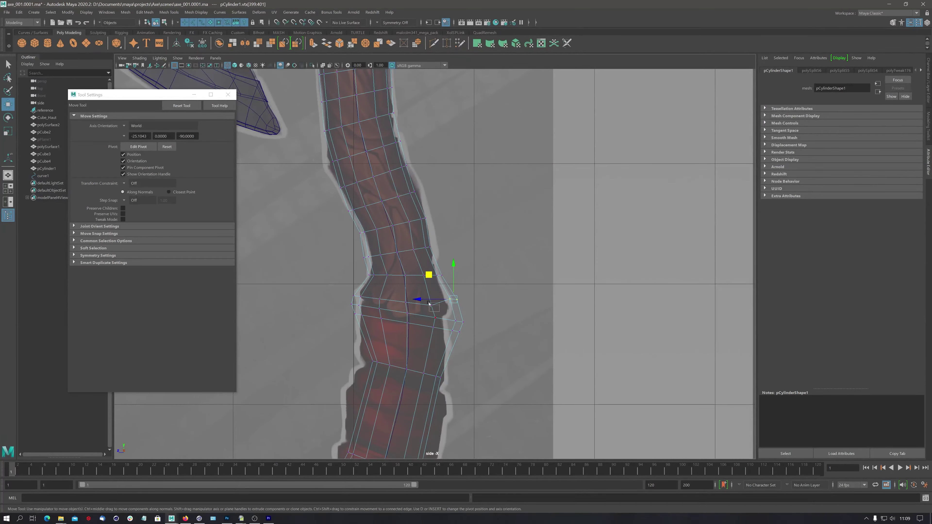
{"action": "left_click", "coordinate": [405, 278]}
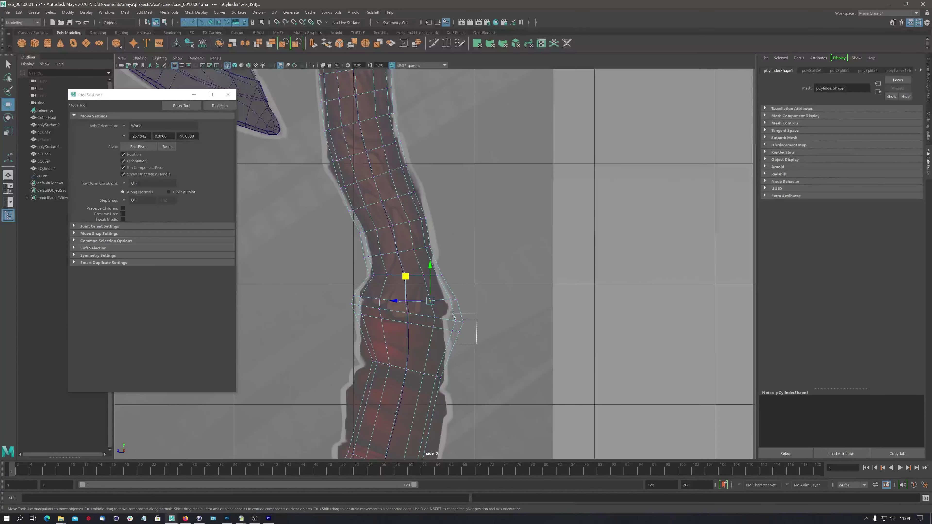
{"action": "left_click", "coordinate": [432, 302]}
{"action": "left_click", "coordinate": [426, 330]}
{"action": "middle_click_drag", "start_coordinate": [424, 300], "coordinate": [415, 295]}
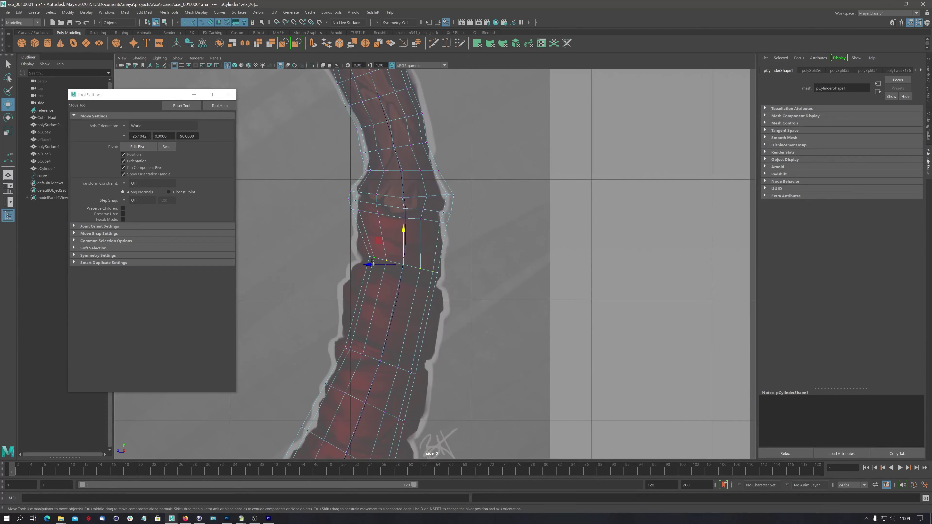
Shift the edge loop left and down, then widen it and a lower loop.
{"action": "middle_click_drag", "start_coordinate": [372, 262], "coordinate": [396, 232]}
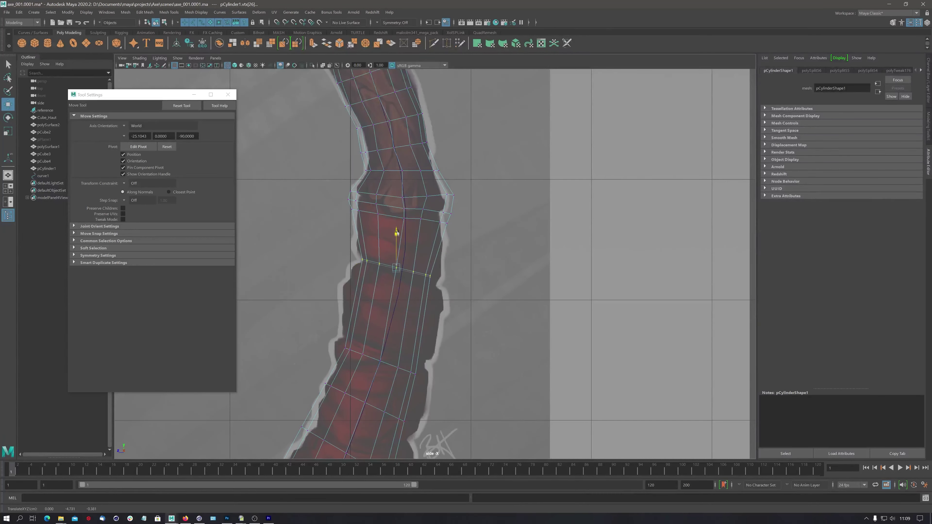
{"action": "key", "text": "r"}
{"action": "mouse_move", "coordinate": [433, 306]}
{"action": "middle_mouse_down"}
{"action": "mouse_move", "coordinate": [415, 365]}
{"action": "mouse_move", "coordinate": [392, 221]}
{"action": "middle_mouse_up"}
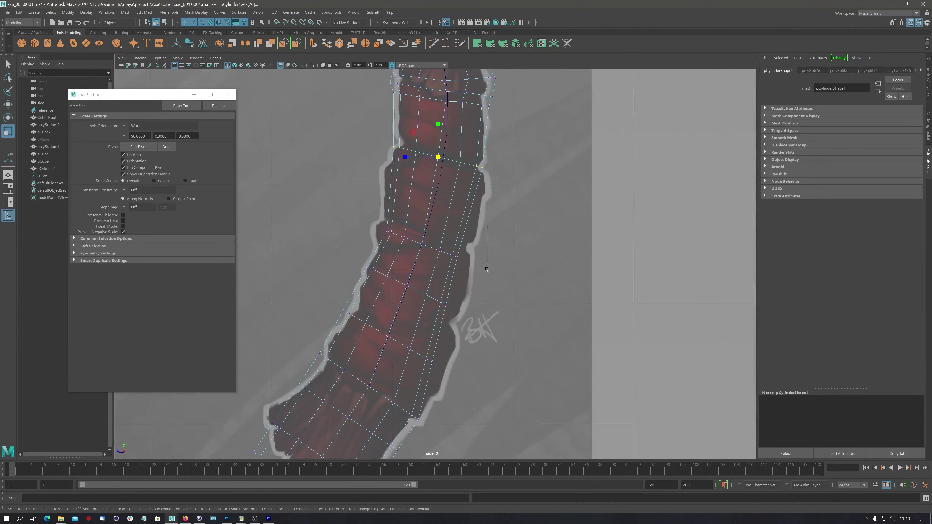
{"action": "left_click_drag", "start_coordinate": [484, 264], "coordinate": [371, 225]}
{"action": "middle_click_drag", "start_coordinate": [447, 298], "coordinate": [457, 292]}
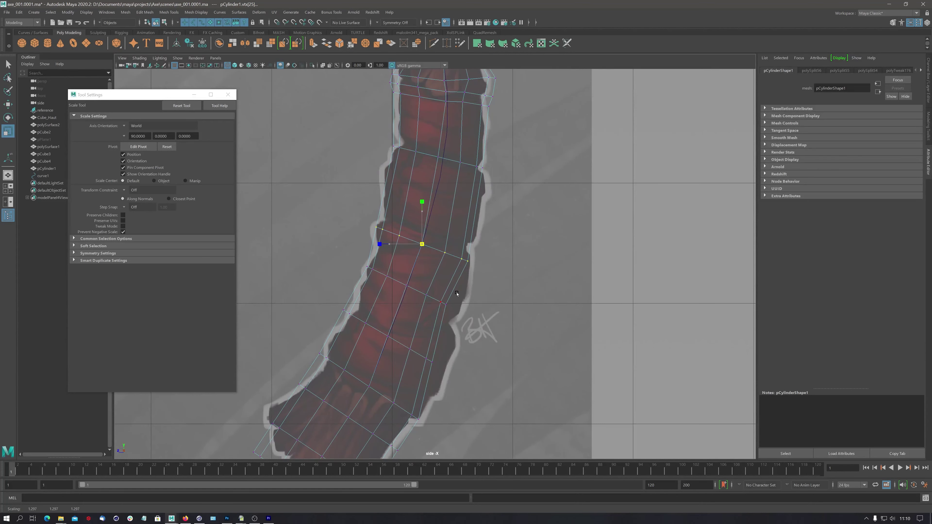
Move the lower handle's vertex loops down and right onto the reference toward the butt end.
{"action": "left_click_drag", "start_coordinate": [355, 264], "coordinate": [456, 317]}
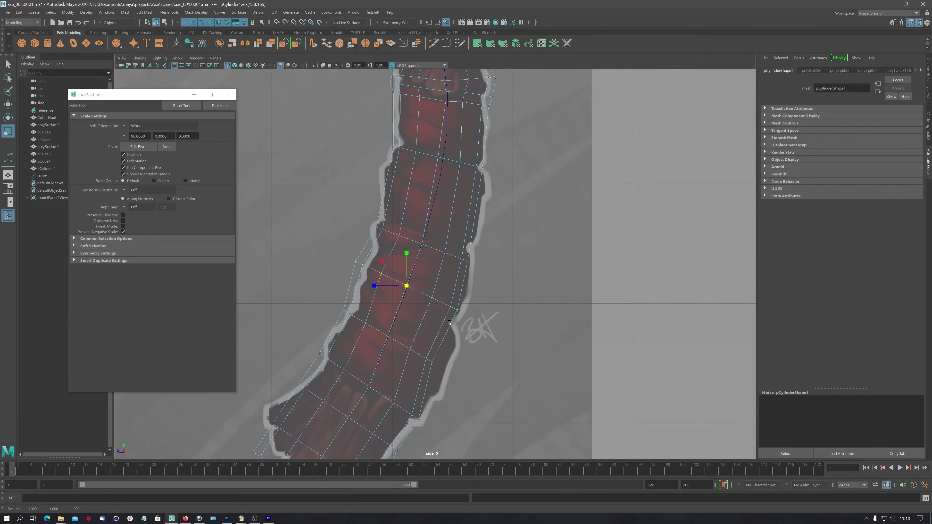
{"action": "key", "text": "w"}
{"action": "left_click_drag", "start_coordinate": [406, 285], "coordinate": [413, 291]}
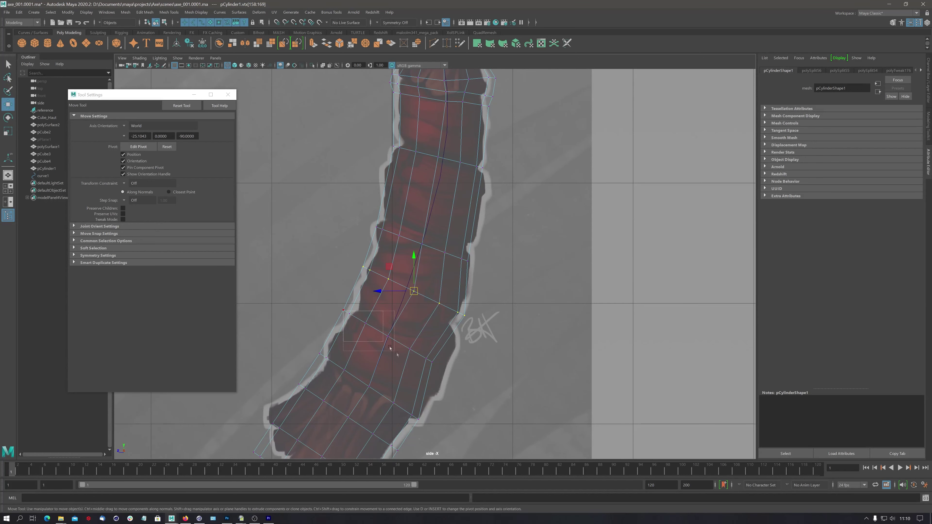
{"action": "left_click_drag", "start_coordinate": [326, 300], "coordinate": [427, 361]}
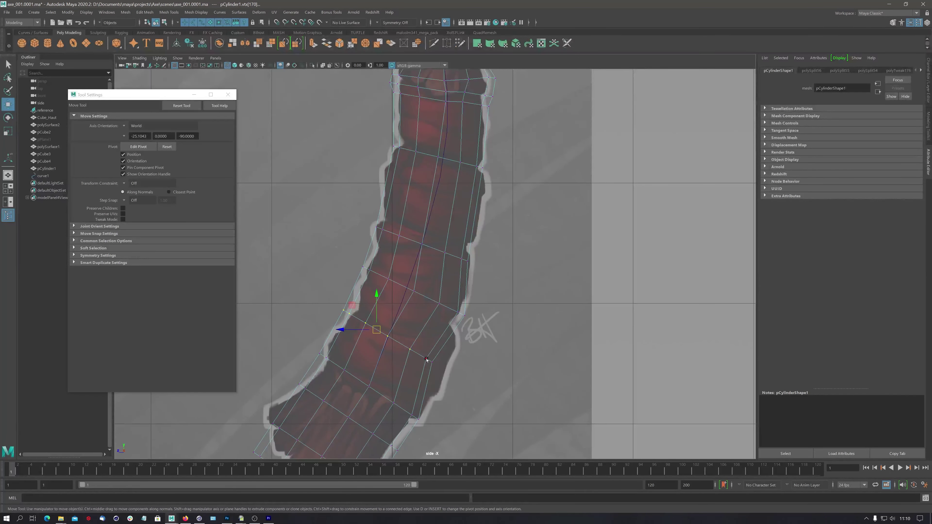
{"action": "middle_click_drag", "start_coordinate": [419, 347], "coordinate": [421, 367]}
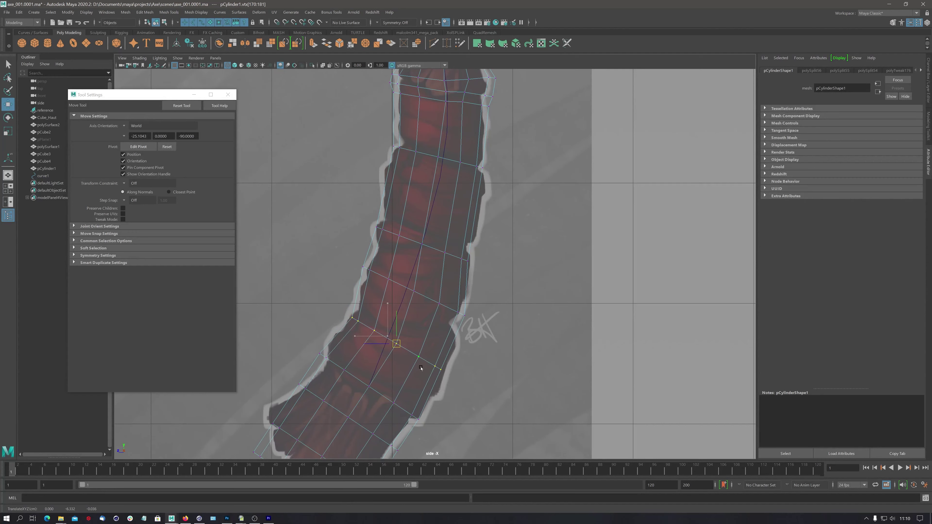
{"action": "left_click_drag", "start_coordinate": [320, 351], "coordinate": [390, 398]}
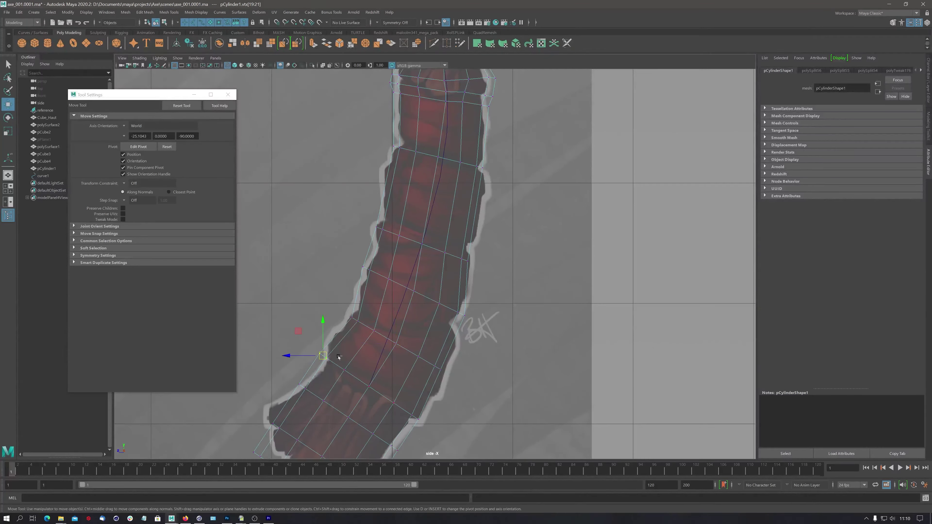
{"action": "left_click_drag", "start_coordinate": [338, 357], "coordinate": [433, 434], "text": "shift"}
{"action": "middle_click_drag", "start_coordinate": [417, 428], "coordinate": [489, 308], "text": "alt"}
{"action": "left_click_drag", "start_coordinate": [340, 268], "coordinate": [364, 290]}
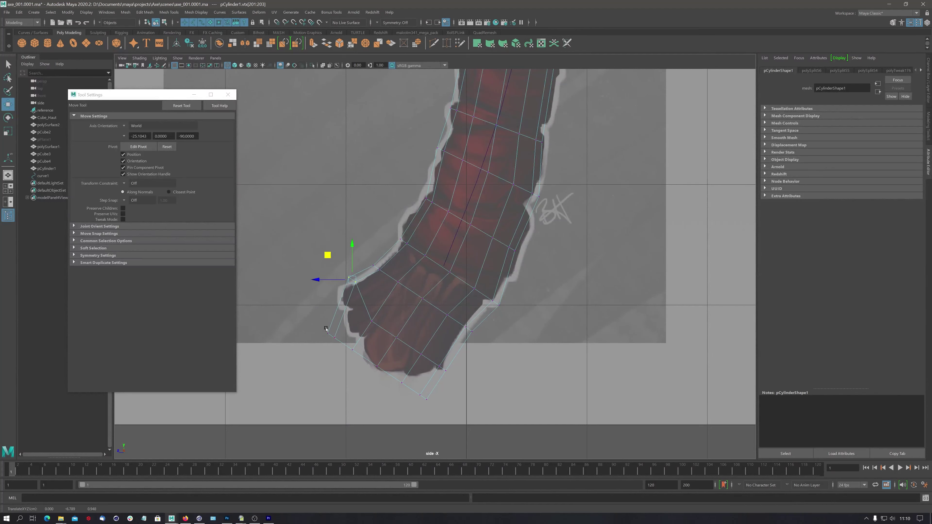
Undo the last move and raise the butt end's left-side vertices toward the outline.
{"action": "key", "text": "ctrl+z"}
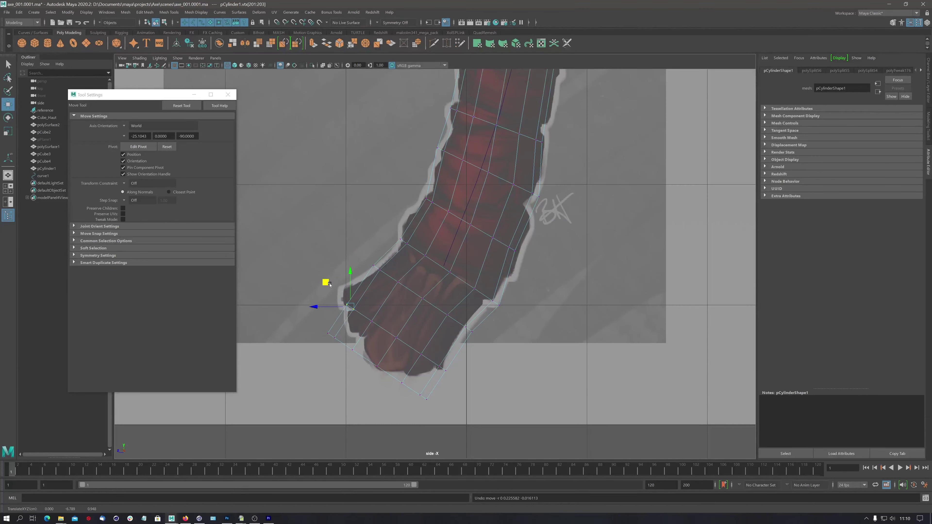
{"action": "middle_click_drag", "start_coordinate": [329, 284], "coordinate": [332, 254]}
{"action": "left_click_drag", "start_coordinate": [312, 315], "coordinate": [330, 334]}
{"action": "middle_click_drag", "start_coordinate": [308, 313], "coordinate": [318, 275]}
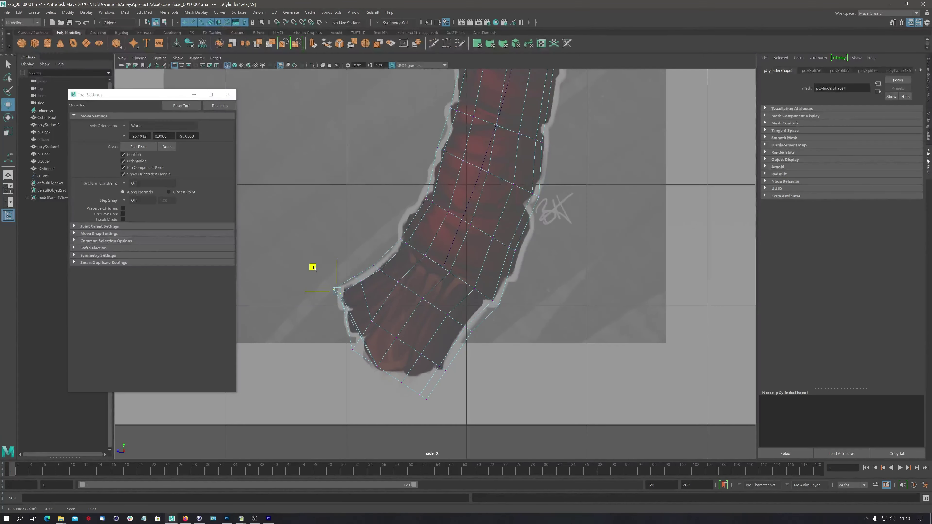
{"action": "left_click_drag", "start_coordinate": [344, 345], "coordinate": [359, 363]}
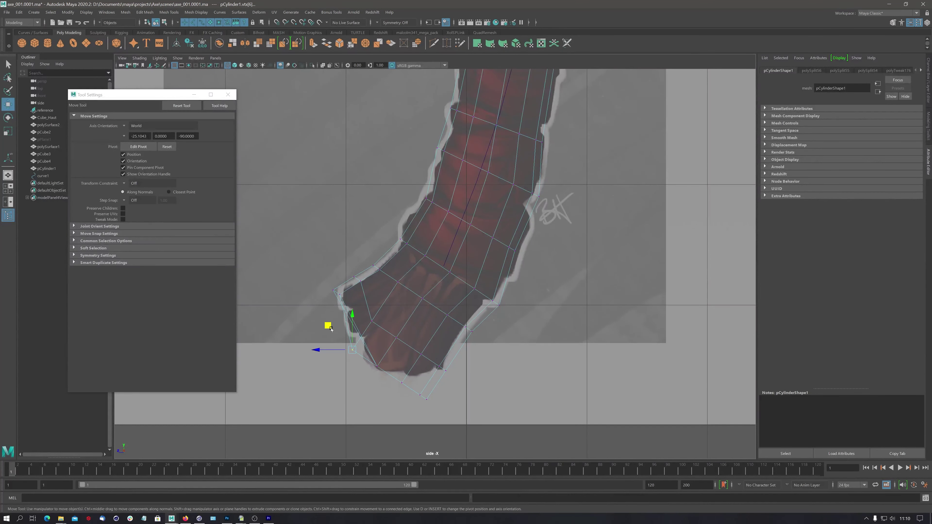
{"action": "middle_click_drag", "start_coordinate": [331, 329], "coordinate": [340, 314]}
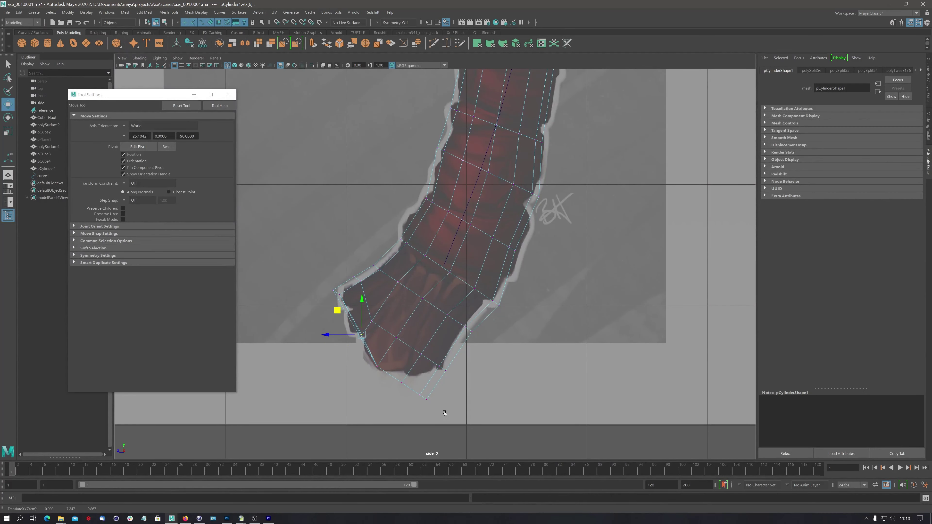
Pull the butt end's bottom and bottom-right vertices up onto the reference outline.
{"action": "left_click_drag", "start_coordinate": [415, 382], "coordinate": [433, 404]}
{"action": "mouse_move", "coordinate": [402, 374]}
{"action": "middle_mouse_down"}
{"action": "mouse_move", "coordinate": [382, 359]}
{"action": "mouse_move", "coordinate": [384, 346]}
{"action": "middle_mouse_up"}
{"action": "left_click_drag", "start_coordinate": [461, 384], "coordinate": [439, 365]}
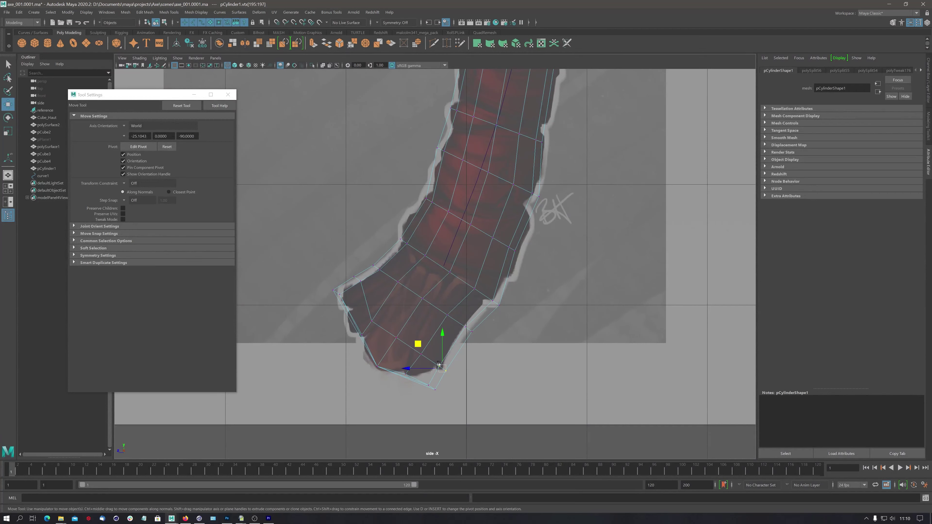
{"action": "middle_click_drag", "start_coordinate": [417, 344], "coordinate": [429, 325]}
{"action": "left_click_drag", "start_coordinate": [435, 400], "coordinate": [405, 364]}
{"action": "middle_click_drag", "start_coordinate": [410, 363], "coordinate": [420, 350]}
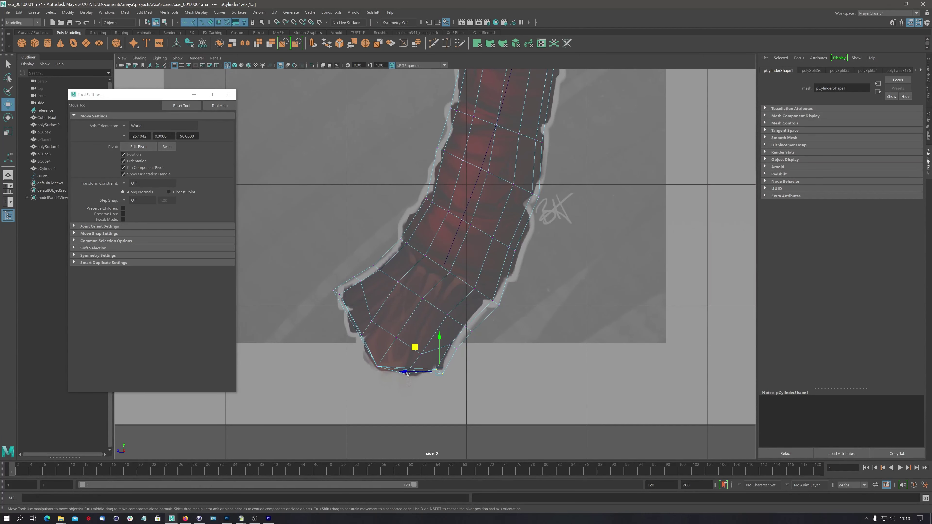
{"action": "left_click_drag", "start_coordinate": [398, 384], "coordinate": [413, 365]}
{"action": "middle_click_drag", "start_coordinate": [408, 342], "coordinate": [404, 326]}
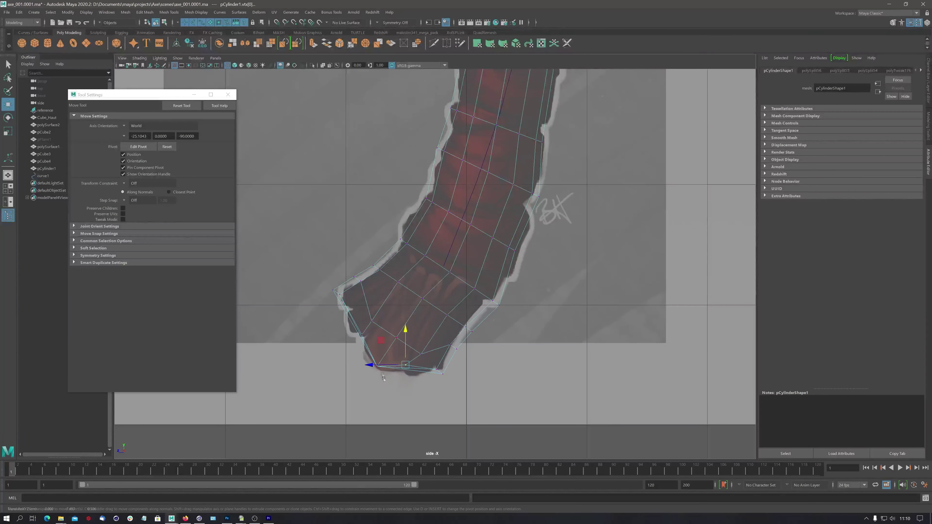
{"action": "left_click_drag", "start_coordinate": [368, 373], "coordinate": [385, 361]}
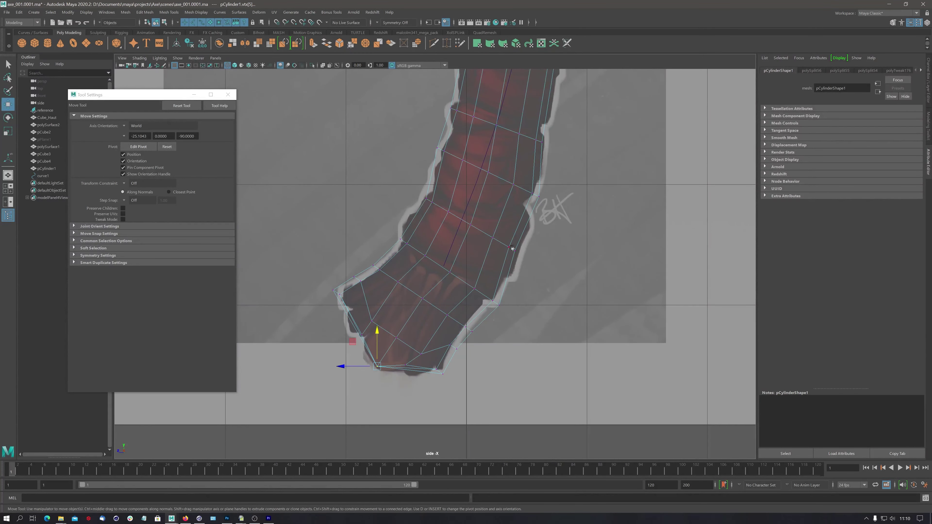
{"action": "scroll", "coordinate": [512, 249], "scroll_direction": "down", "scroll_amount": 5}
Frame the lower handle and switch to Multi-Cut with the selection cleared.
{"action": "scroll", "coordinate": [419, 301], "scroll_direction": "up", "scroll_amount": 2}
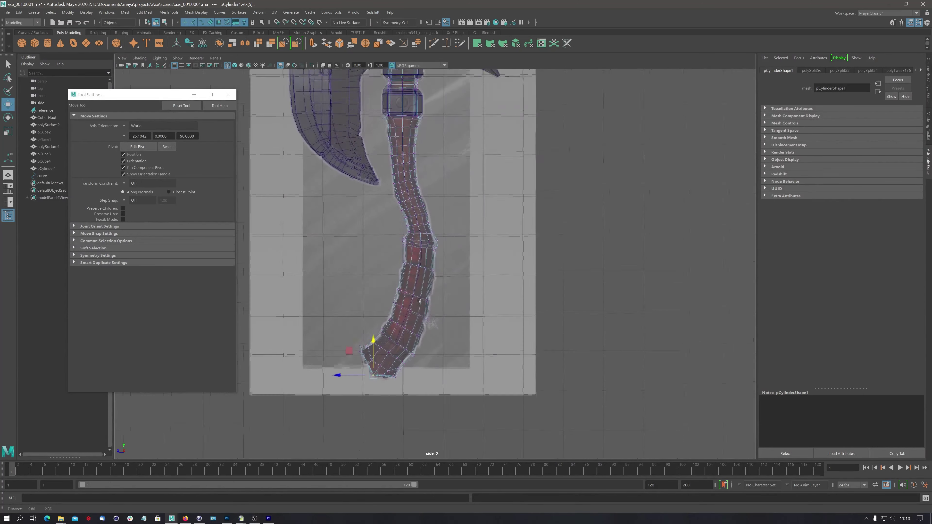
{"action": "middle_click_drag", "start_coordinate": [420, 300], "coordinate": [411, 400], "text": "alt"}
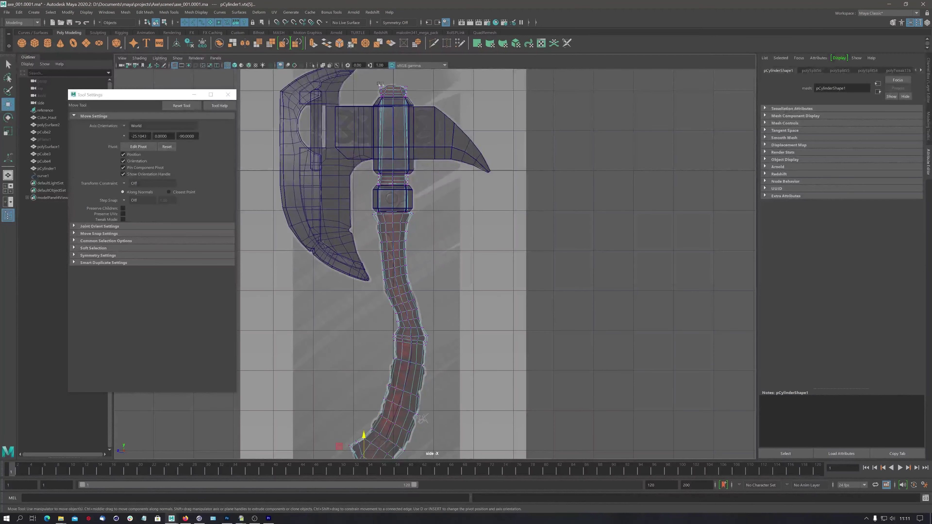
{"action": "mouse_move", "coordinate": [389, 227]}
{"action": "middle_mouse_down", "text": "alt"}
{"action": "mouse_move", "coordinate": [382, 154]}
{"action": "mouse_move", "coordinate": [369, 189]}
{"action": "middle_mouse_up", "text": "alt"}
{"action": "scroll", "coordinate": [368, 142], "scroll_direction": "up", "scroll_amount": 2}
{"action": "scroll", "coordinate": [369, 142], "scroll_direction": "up", "scroll_amount": 2}
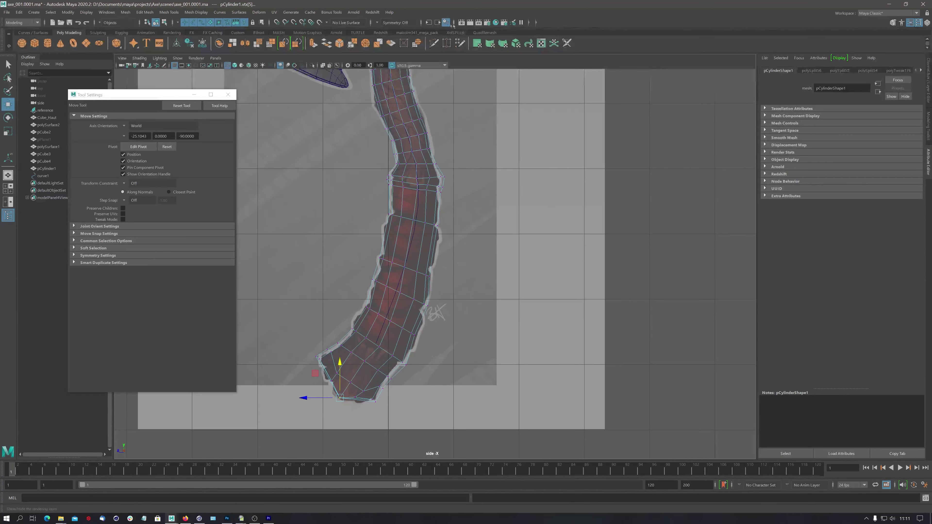
{"action": "left_click", "coordinate": [433, 43]}
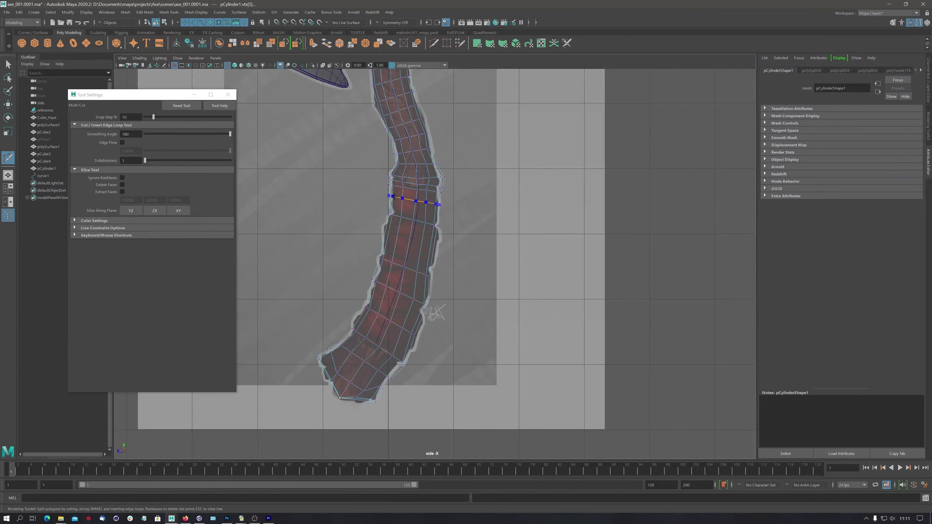
{"action": "left_click", "coordinate": [393, 198], "text": "ctrl"}
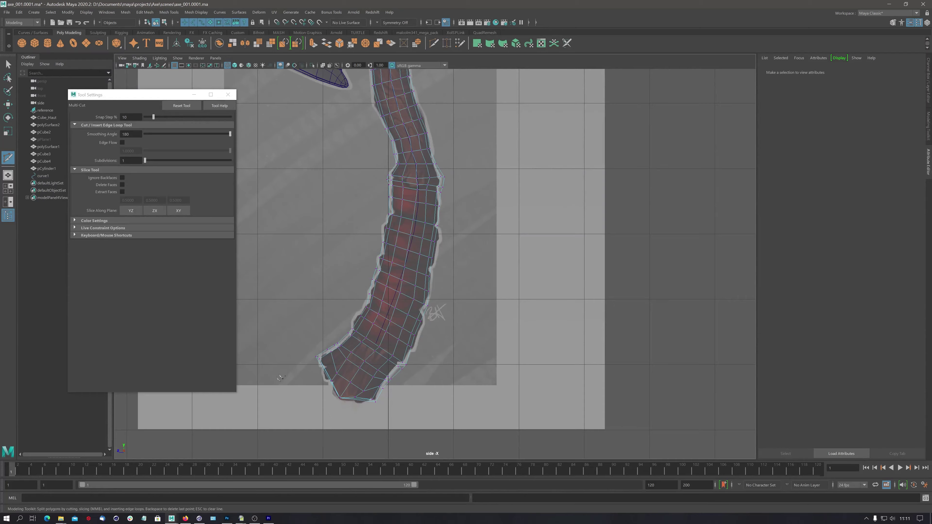
Cut an edge loop at the socket bottom below the axe head, then view all four panels.
{"action": "scroll", "coordinate": [436, 261], "scroll_direction": "down", "scroll_amount": 5}
{"action": "scroll", "coordinate": [367, 220], "scroll_direction": "up", "scroll_amount": 2}
{"action": "scroll", "coordinate": [440, 165], "scroll_direction": "up", "scroll_amount": 2}
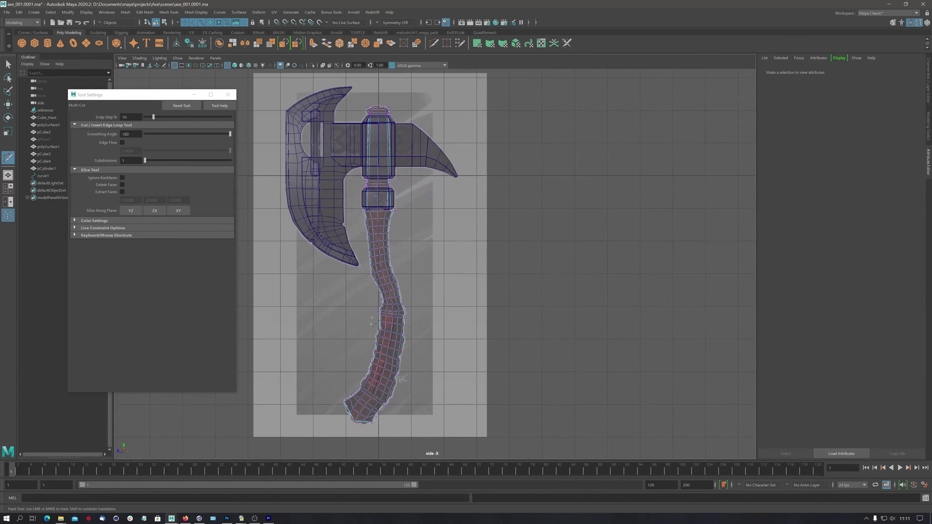
{"action": "scroll", "coordinate": [512, 122], "scroll_direction": "up", "scroll_amount": 1}
{"action": "scroll", "coordinate": [512, 121], "scroll_direction": "up", "scroll_amount": 1}
{"action": "scroll", "coordinate": [512, 121], "scroll_direction": "down", "scroll_amount": 2}
{"action": "scroll", "coordinate": [406, 176], "scroll_direction": "up", "scroll_amount": 4}
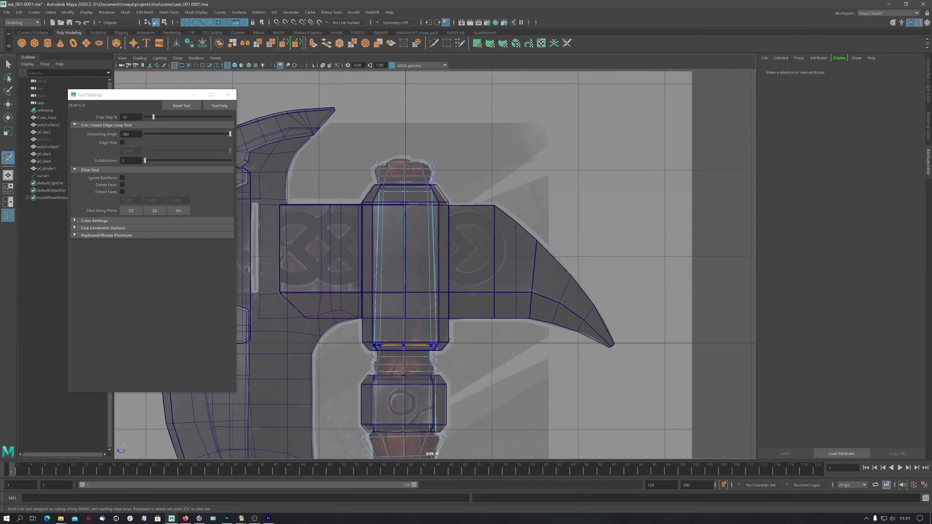
{"action": "left_click", "coordinate": [380, 344], "text": "ctrl"}
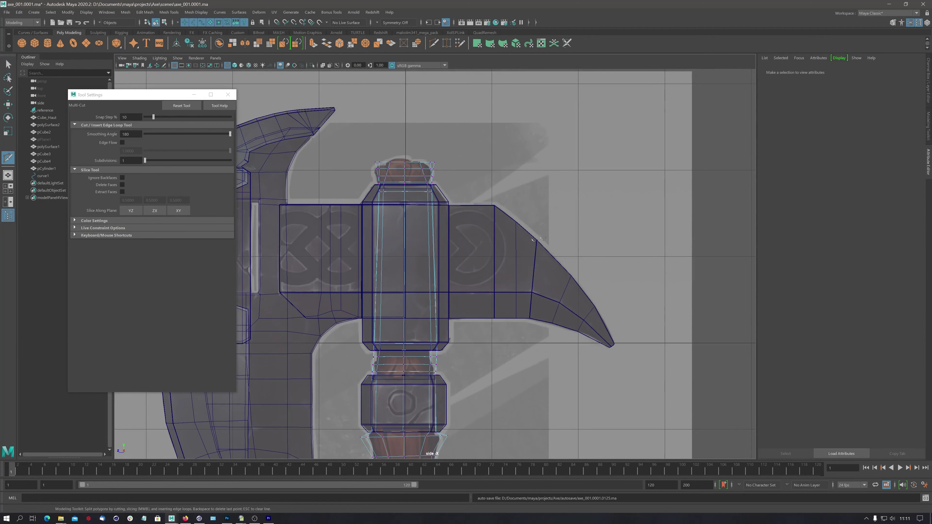
{"action": "scroll", "coordinate": [539, 235], "scroll_direction": "down", "scroll_amount": 5}
{"action": "middle_click_drag", "start_coordinate": [462, 294], "coordinate": [438, 159], "text": "alt"}
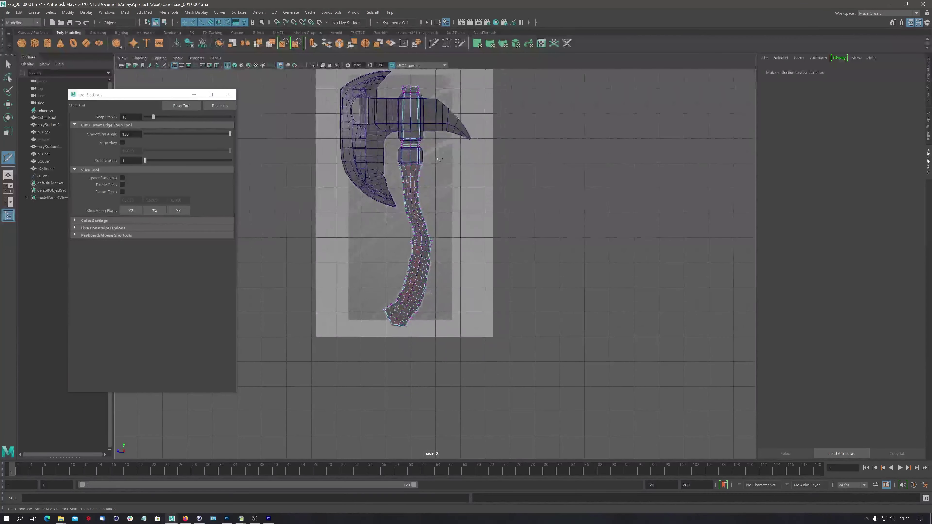
{"action": "key", "text": "space"}
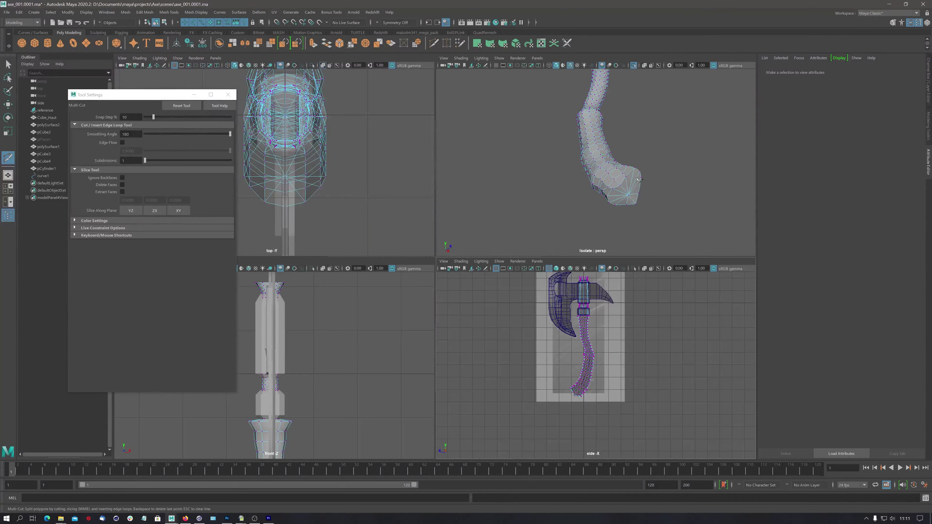
Close in on the handle's butt end in perspective and select all its triangle-fan cap faces.
{"action": "key", "text": "space"}
{"action": "middle_click_drag", "start_coordinate": [496, 318], "coordinate": [462, 369], "text": "alt"}
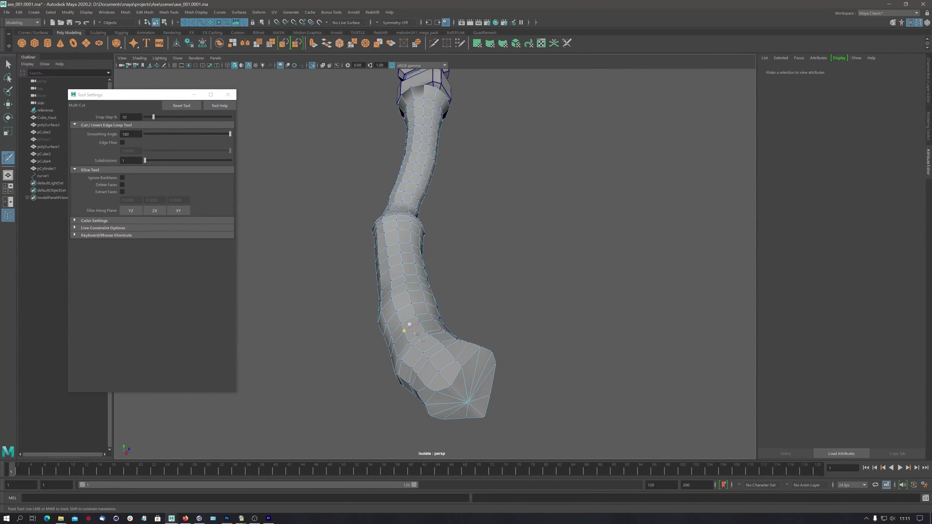
{"action": "mouse_move", "coordinate": [416, 333]}
{"action": "left_mouse_down", "text": "alt"}
{"action": "mouse_move", "coordinate": [427, 325]}
{"action": "mouse_move", "coordinate": [413, 289]}
{"action": "left_mouse_up", "text": "alt"}
{"action": "mouse_move", "coordinate": [421, 338]}
{"action": "middle_mouse_down", "text": "alt"}
{"action": "mouse_move", "coordinate": [436, 208]}
{"action": "mouse_move", "coordinate": [419, 230]}
{"action": "middle_mouse_up", "text": "alt"}
{"action": "scroll", "coordinate": [440, 191], "scroll_direction": "up", "scroll_amount": 5}
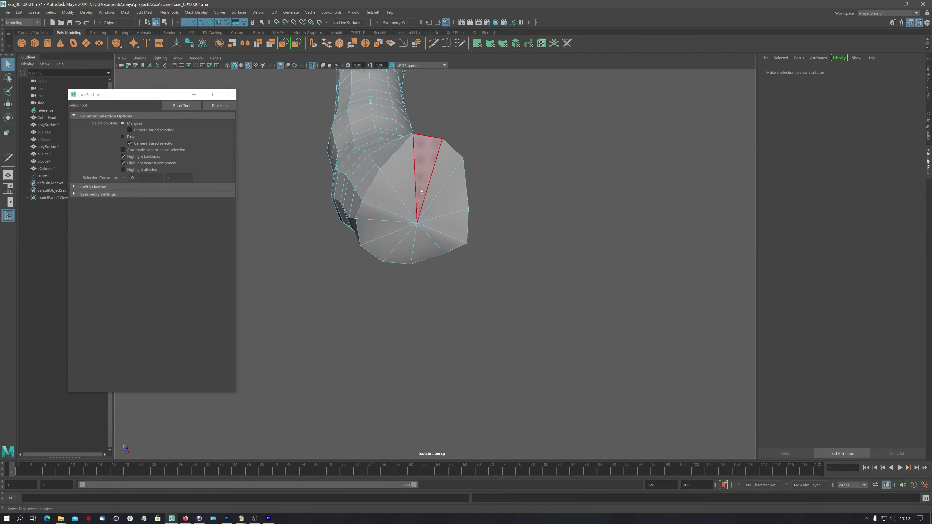
{"action": "left_click_drag", "start_coordinate": [415, 188], "coordinate": [479, 223]}
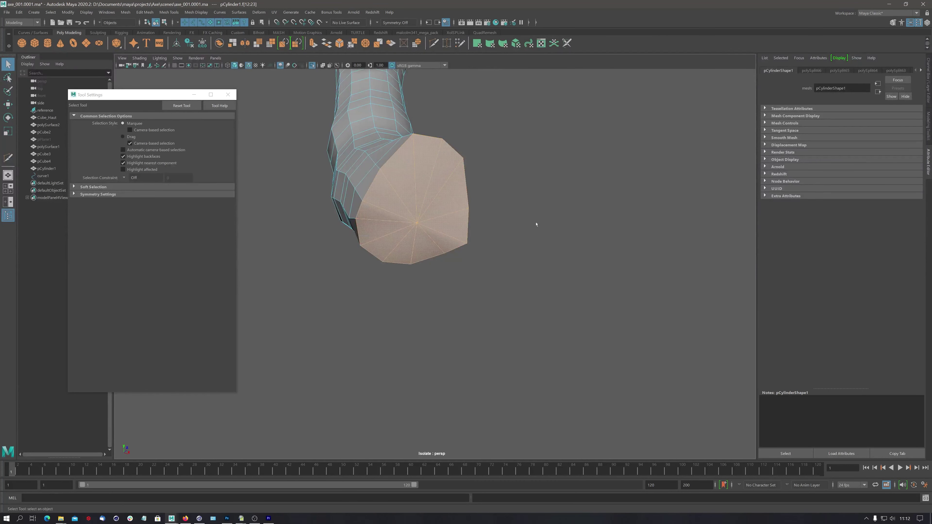
Extrude the end cap faces with a 0.26 offset and extra divisions.
{"action": "right_click_drag", "start_coordinate": [456, 243], "coordinate": [455, 261], "text": "shift"}
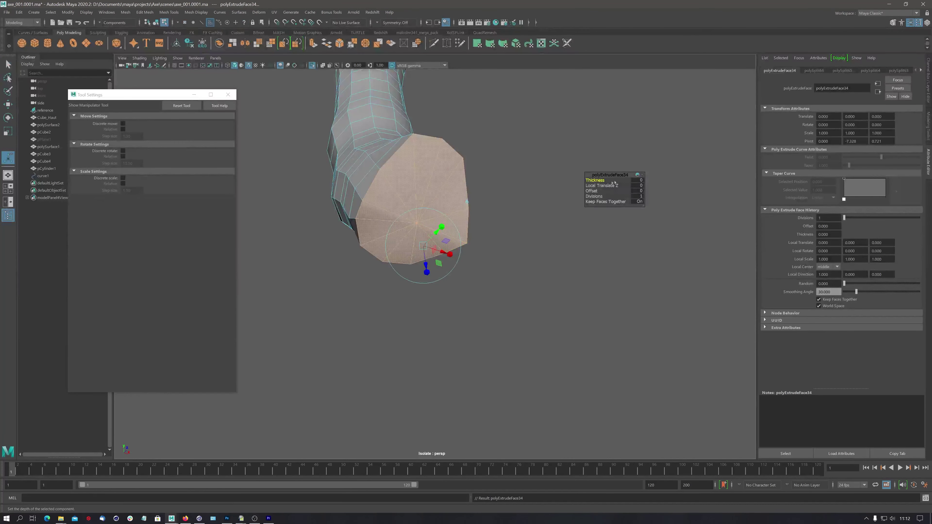
{"action": "left_click_drag", "start_coordinate": [591, 191], "coordinate": [604, 191]}
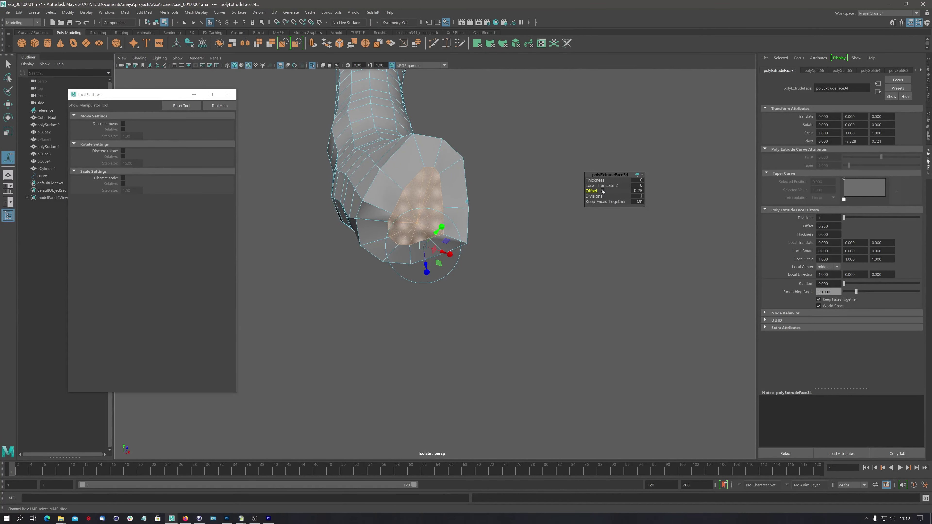
{"action": "left_click_drag", "start_coordinate": [603, 191], "coordinate": [542, 216]}
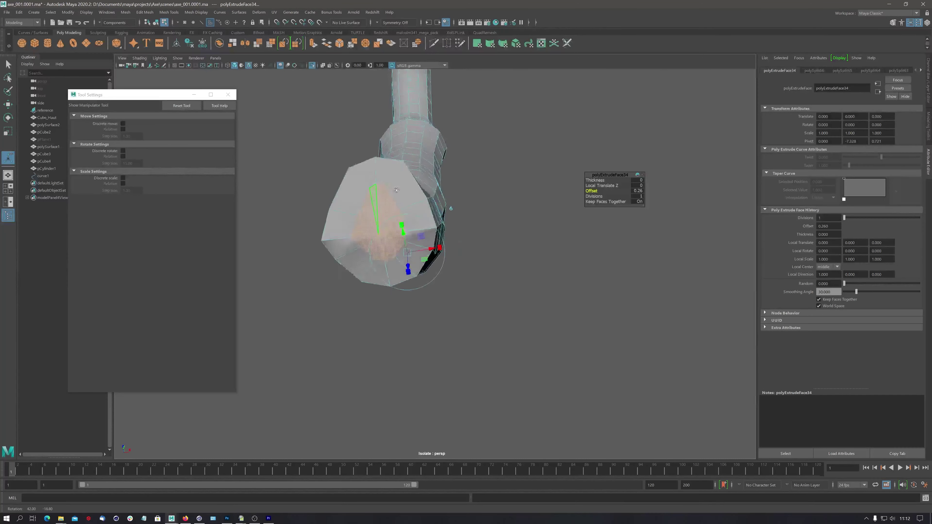
{"action": "mouse_move", "coordinate": [422, 197]}
{"action": "left_mouse_down", "text": "alt"}
{"action": "mouse_move", "coordinate": [506, 183]}
{"action": "mouse_move", "coordinate": [521, 206]}
{"action": "left_mouse_up", "text": "alt"}
{"action": "scroll", "coordinate": [486, 190], "scroll_direction": "up", "scroll_amount": 4}
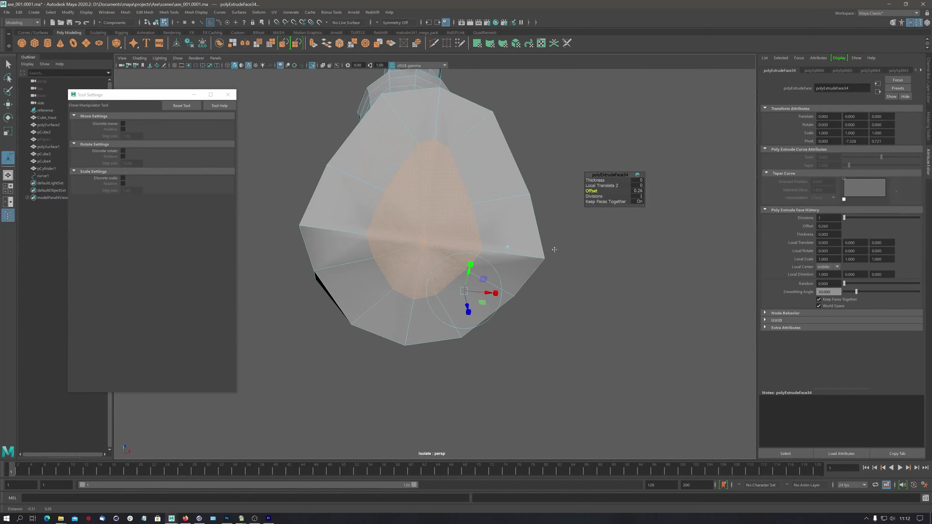
{"action": "mouse_move", "coordinate": [595, 196]}
{"action": "left_mouse_down"}
{"action": "mouse_move", "coordinate": [606, 200]}
{"action": "mouse_move", "coordinate": [428, 200]}
{"action": "mouse_move", "coordinate": [434, 193]}
{"action": "mouse_move", "coordinate": [435, 203]}
{"action": "left_mouse_up"}
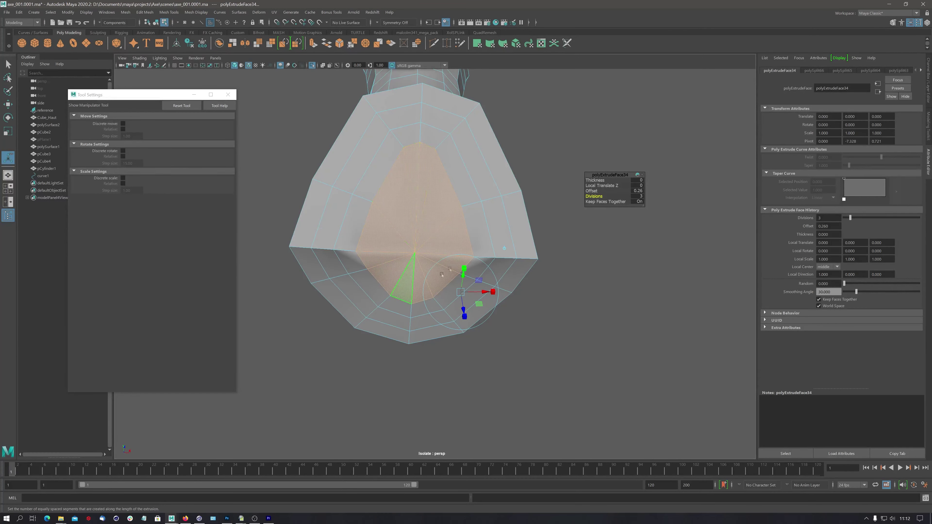
Delete the inner extruded faces to leave an open hole in the handle's end.
{"action": "left_click_drag", "start_coordinate": [423, 246], "coordinate": [432, 234], "text": "alt"}
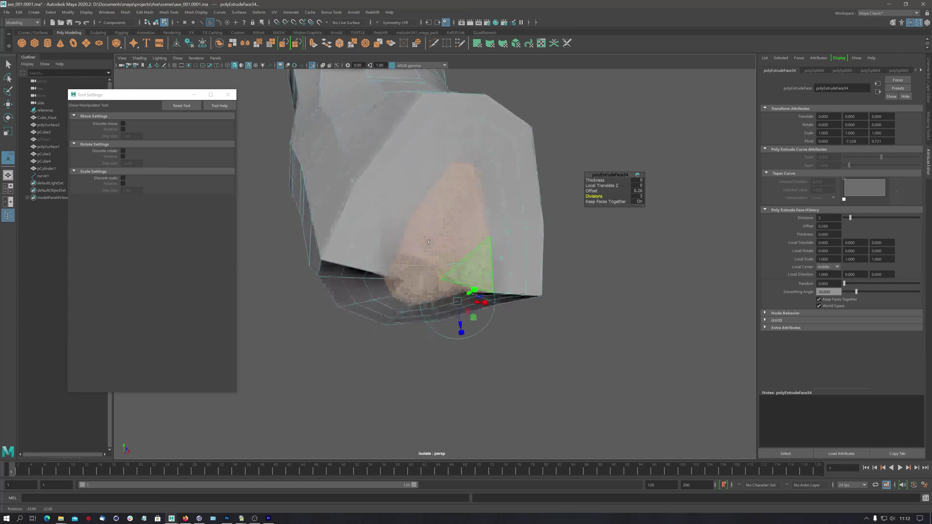
{"action": "left_click_drag", "start_coordinate": [448, 247], "coordinate": [446, 241], "text": "alt"}
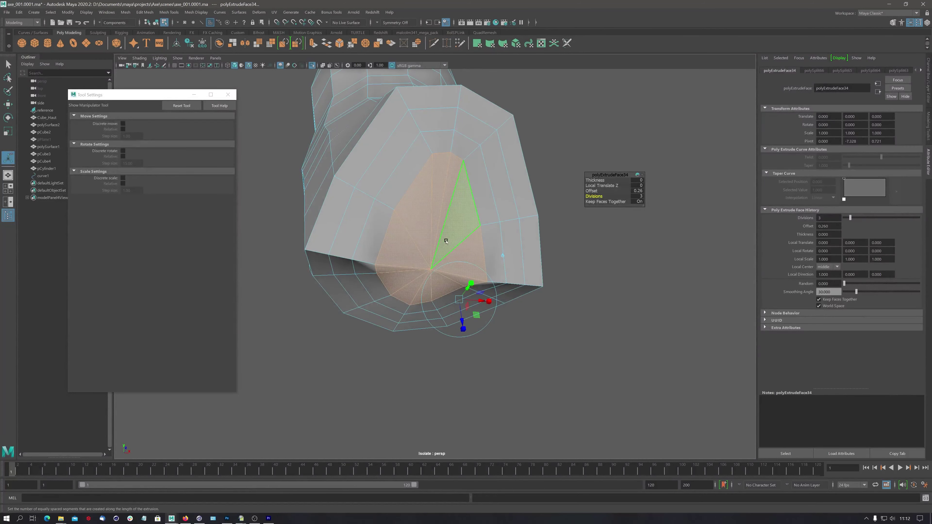
{"action": "key", "text": "Delete"}
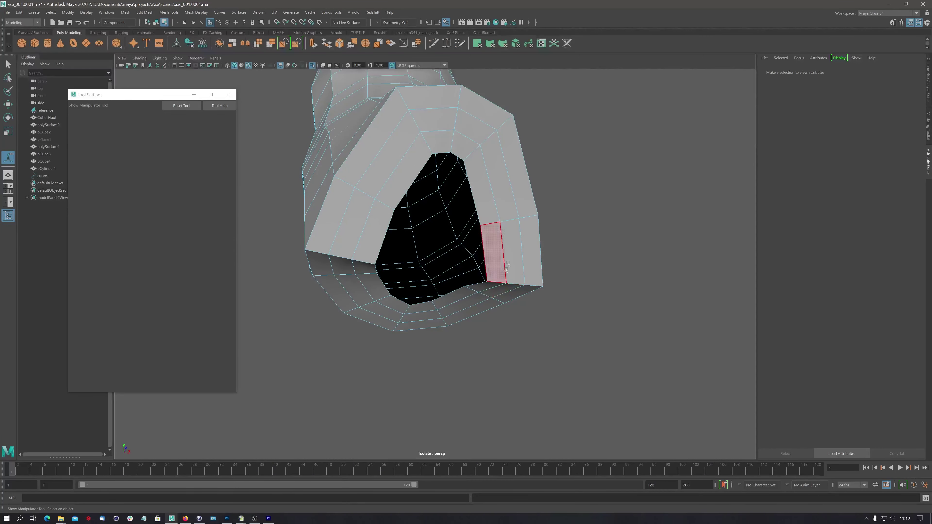
Select a border edge of the handle's butt-end hole and fill the hole.
{"action": "right_click_drag", "start_coordinate": [513, 250], "coordinate": [515, 280]}
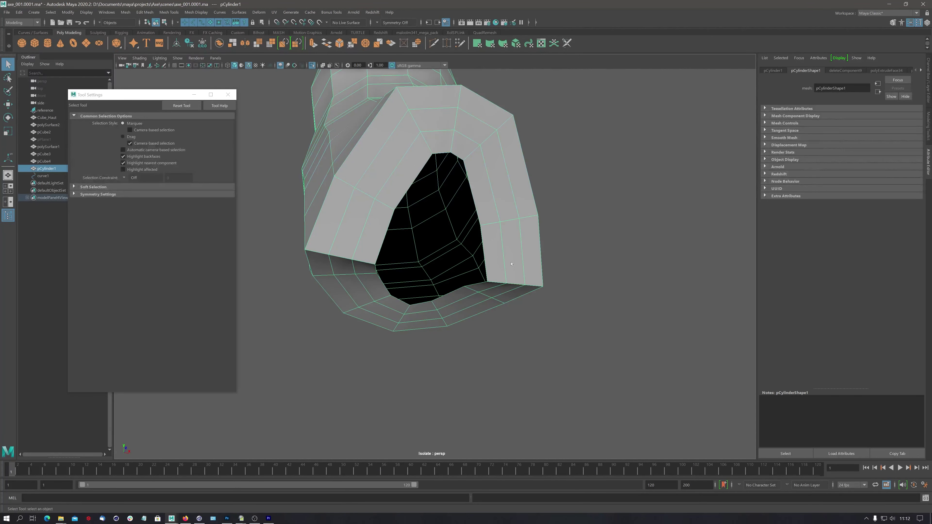
{"action": "right_click", "coordinate": [512, 260]}
{"action": "left_click", "coordinate": [512, 239]}
{"action": "left_click", "coordinate": [510, 283]}
{"action": "right_click", "coordinate": [510, 283], "text": "shift"}
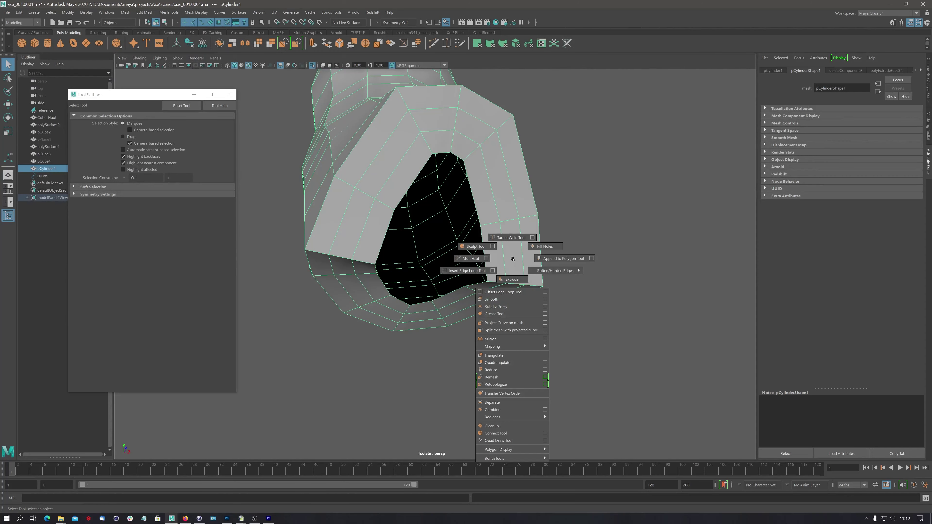
{"action": "left_click", "coordinate": [543, 249]}
{"action": "mouse_move", "coordinate": [461, 260]}
{"action": "left_mouse_down", "text": "alt"}
{"action": "mouse_move", "coordinate": [450, 242]}
{"action": "mouse_move", "coordinate": [475, 263]}
{"action": "left_mouse_up", "text": "alt"}
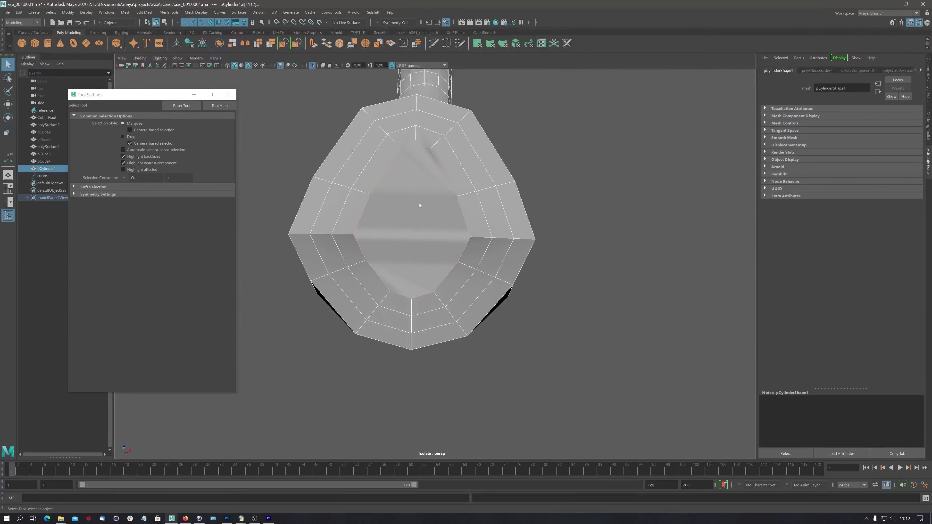
Multi-cut a vertical and a horizontal edge across the new cap face.
{"action": "right_click_drag", "start_coordinate": [420, 205], "coordinate": [424, 222]}
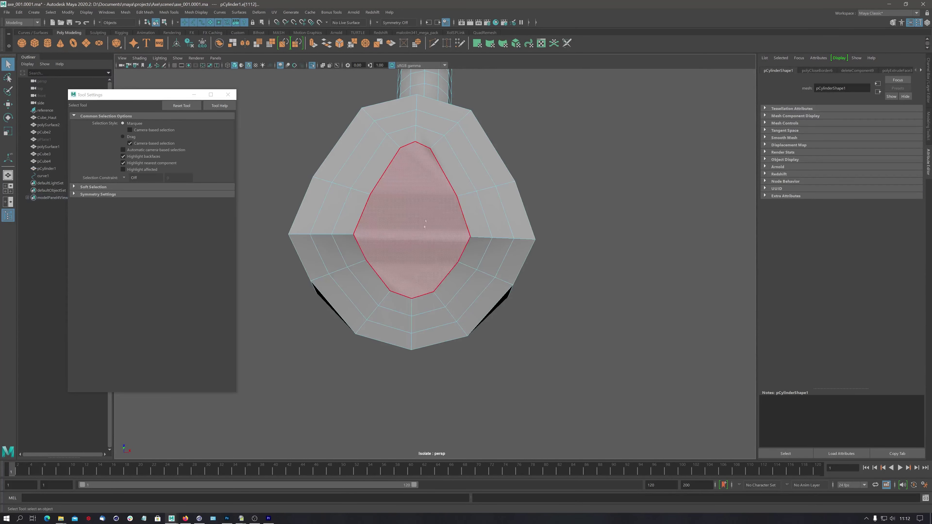
{"action": "left_click", "coordinate": [435, 45]}
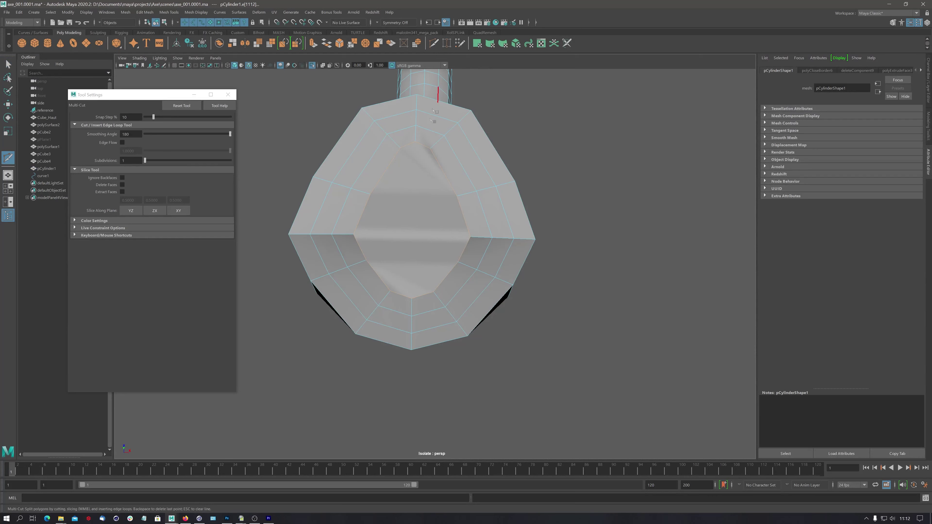
{"action": "left_click", "coordinate": [415, 141]}
{"action": "left_click", "coordinate": [411, 298]}
{"action": "key", "text": "Return"}
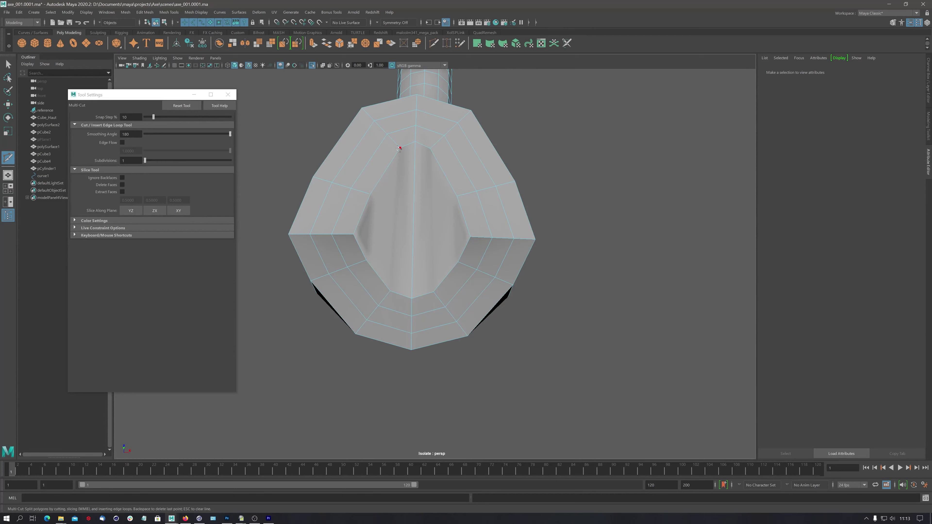
{"action": "left_click", "coordinate": [370, 195]}
{"action": "left_click", "coordinate": [457, 196]}
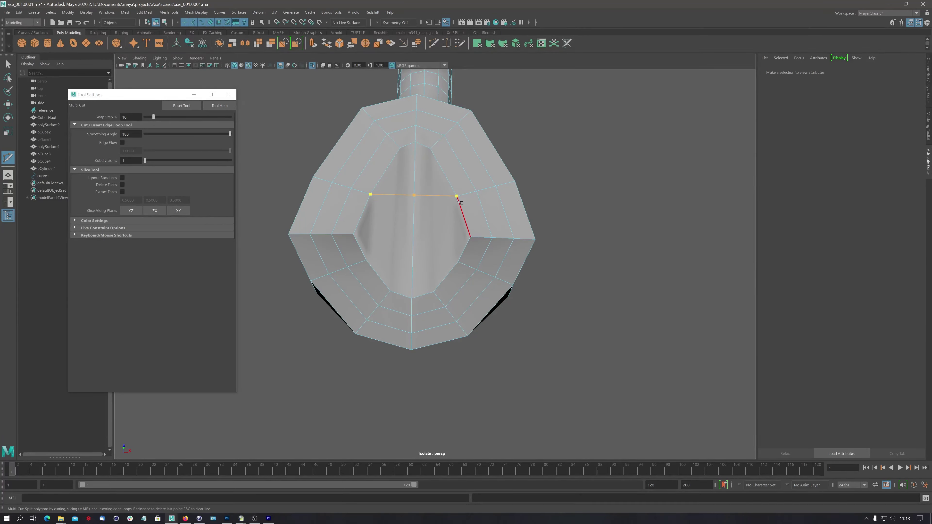
{"action": "right_click", "coordinate": [459, 182]}
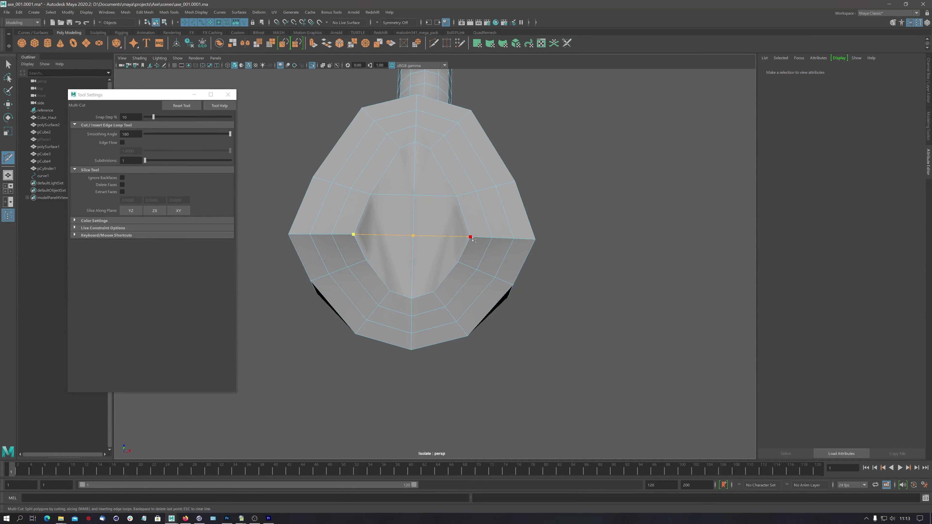
{"action": "left_click", "coordinate": [473, 223]}
{"action": "key", "text": "BackSpace"}
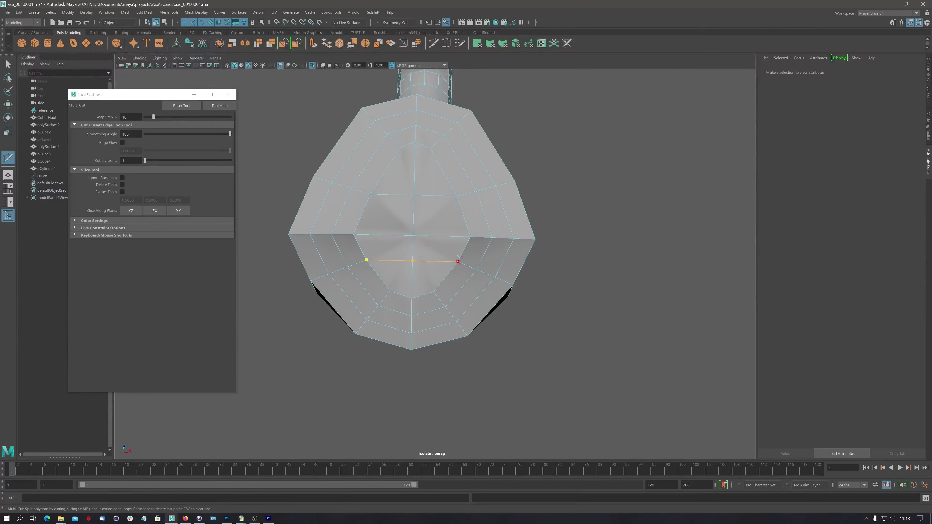
{"action": "mouse_move", "coordinate": [457, 258]}
{"action": "left_mouse_down", "text": "alt"}
{"action": "mouse_move", "coordinate": [476, 239]}
{"action": "mouse_move", "coordinate": [338, 247]}
{"action": "left_mouse_up", "text": "alt"}
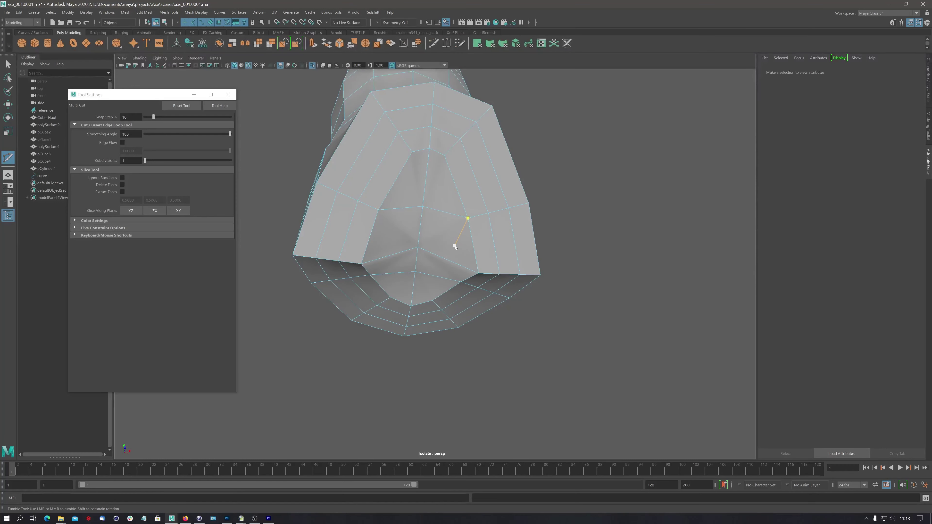
{"action": "right_click_drag", "start_coordinate": [454, 245], "coordinate": [454, 266]}
{"action": "key", "text": "q"}
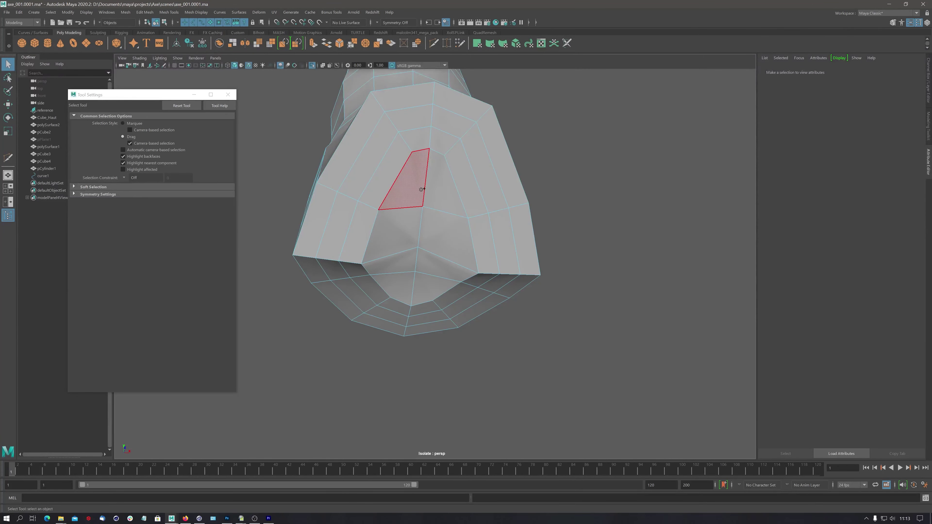
Select the strip of cap faces, grow the selection, and convert it to 27 vertices.
{"action": "mouse_move", "coordinate": [429, 188]}
{"action": "left_mouse_down"}
{"action": "mouse_move", "coordinate": [445, 253]}
{"action": "mouse_move", "coordinate": [424, 290]}
{"action": "left_mouse_up"}
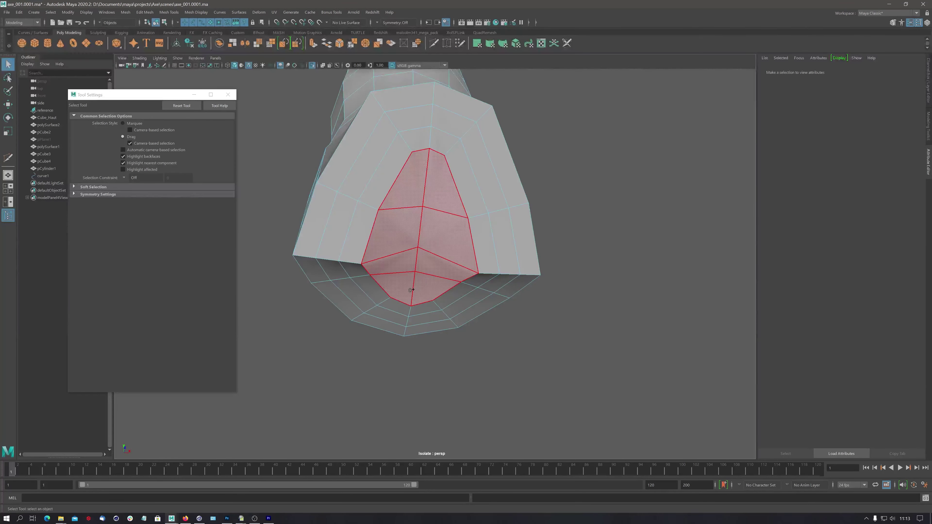
{"action": "left_click_drag", "start_coordinate": [411, 290], "coordinate": [421, 282]}
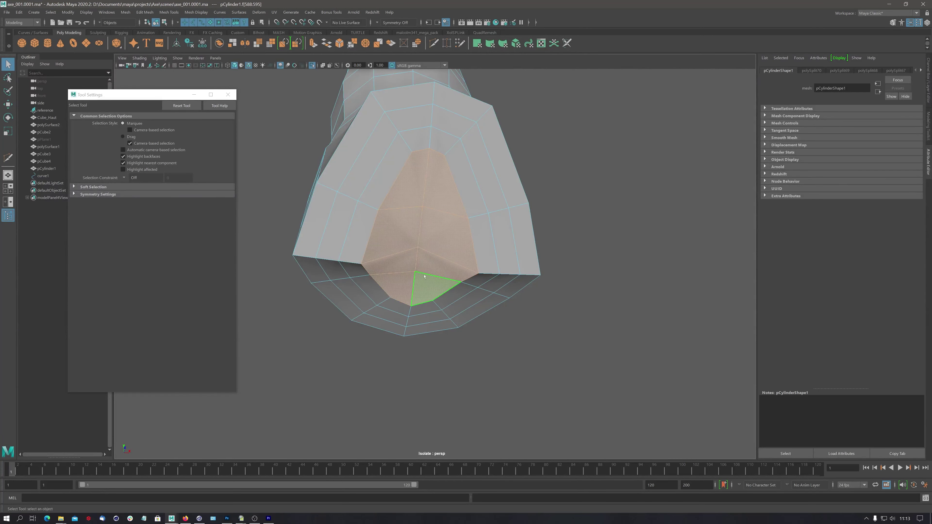
{"action": "right_click_drag", "start_coordinate": [432, 245], "coordinate": [475, 220], "text": "shift"}
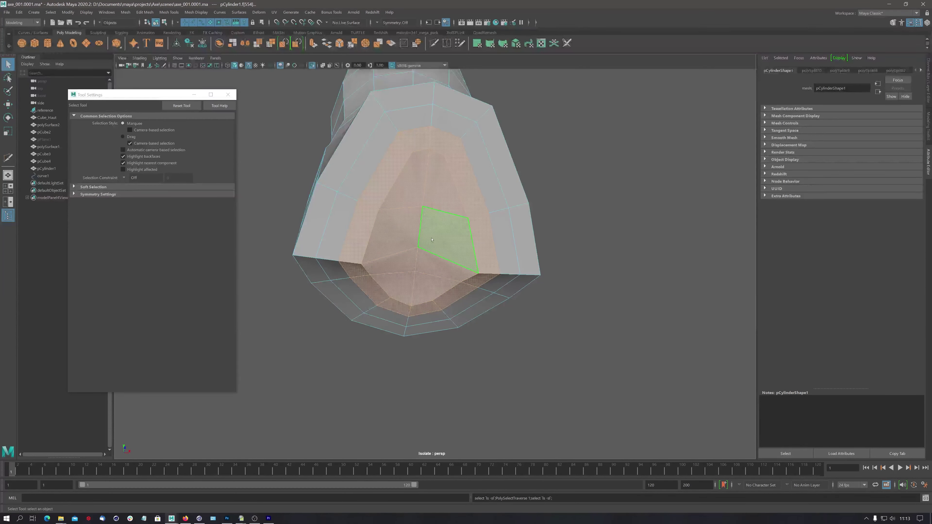
{"action": "right_click_drag", "start_coordinate": [432, 237], "coordinate": [429, 239], "text": "shift"}
{"action": "right_click_drag", "start_coordinate": [446, 237], "coordinate": [446, 237], "text": "shift"}
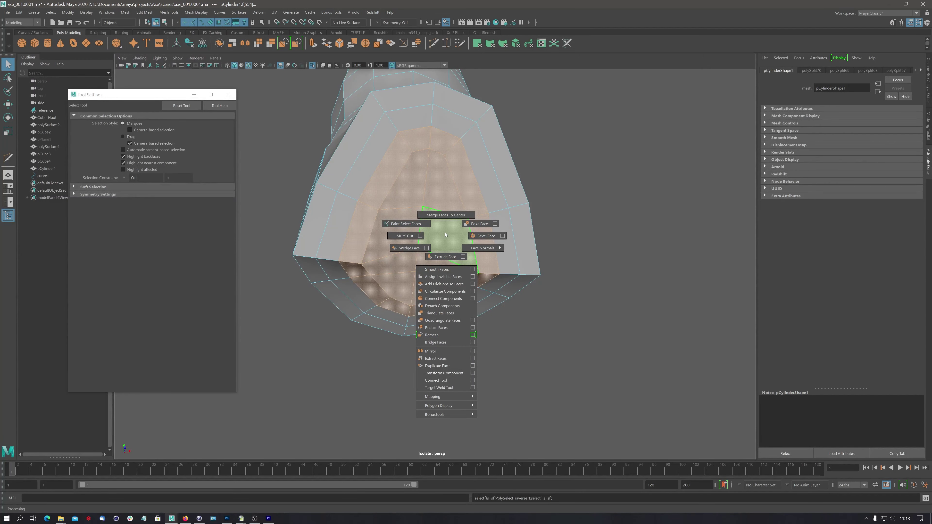
{"action": "left_click", "coordinate": [446, 234]}
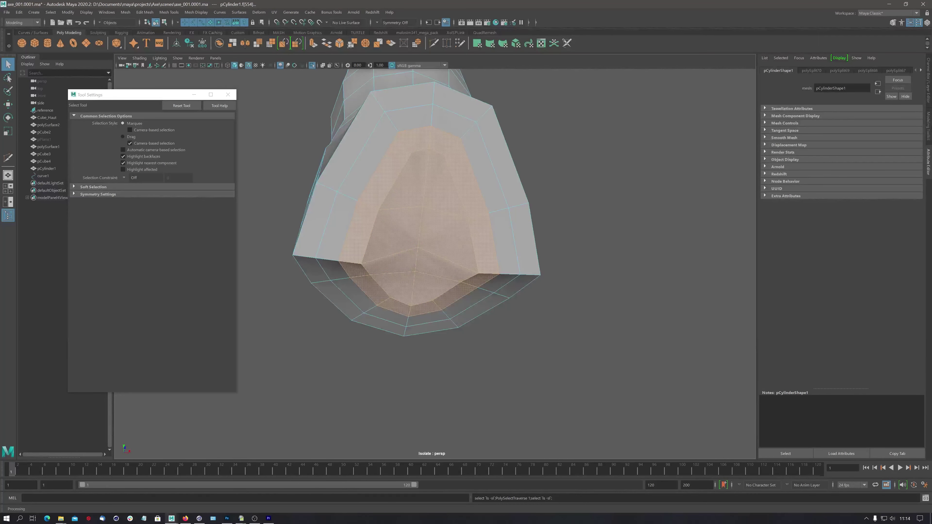
{"action": "left_click", "coordinate": [929, 127]}
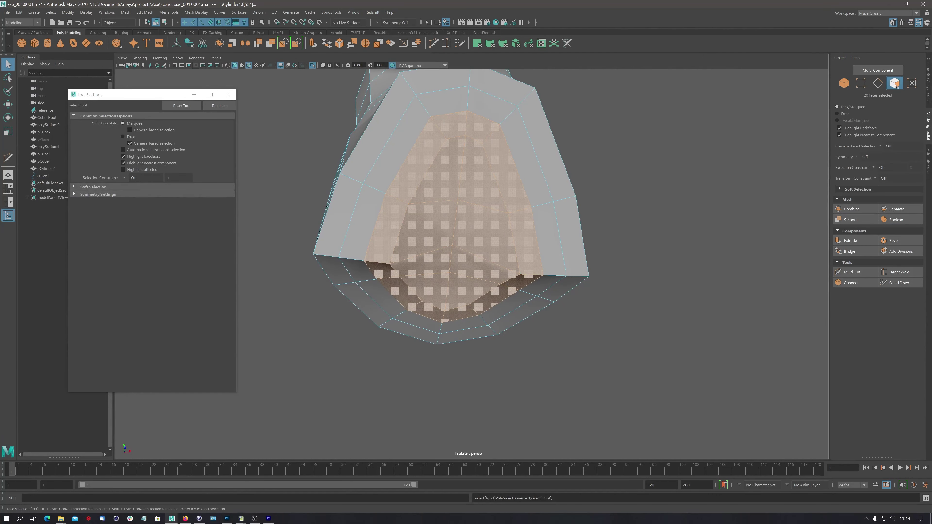
{"action": "left_click", "coordinate": [861, 83], "text": "ctrl"}
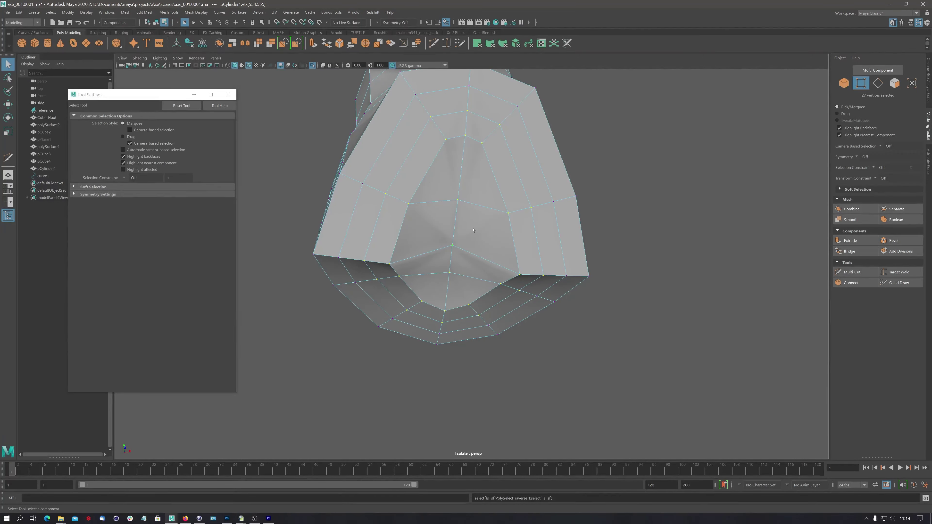
Relax the cap vertices with Average Vertices, repeating it twice with G.
{"action": "right_click_drag", "start_coordinate": [475, 226], "coordinate": [503, 219], "text": "shift"}
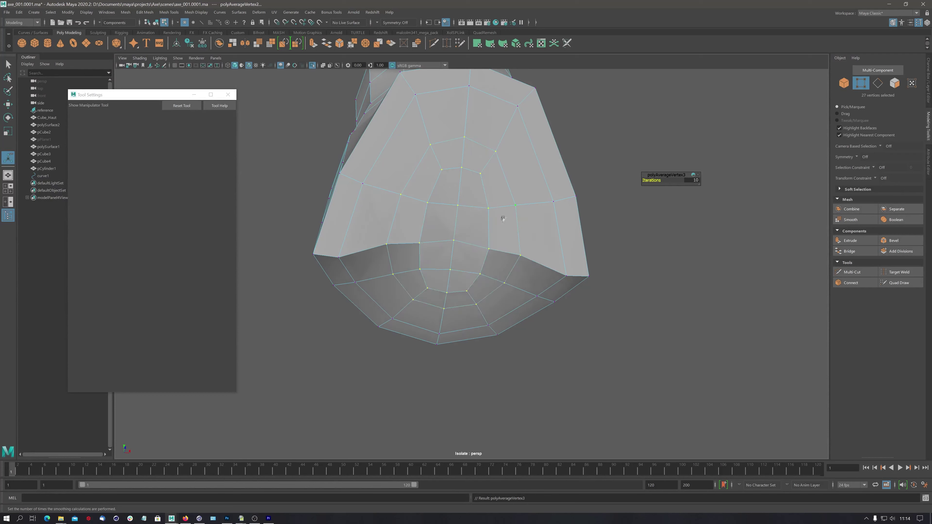
{"action": "key", "text": "g"}
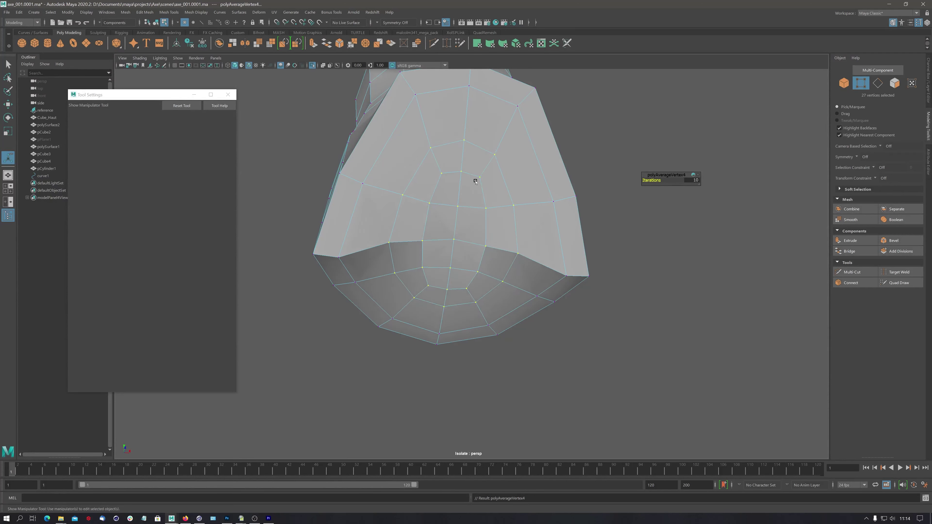
{"action": "key", "text": "g"}
{"action": "key", "text": "g"}
{"action": "key", "text": "g"}
{"action": "key", "text": "g"}
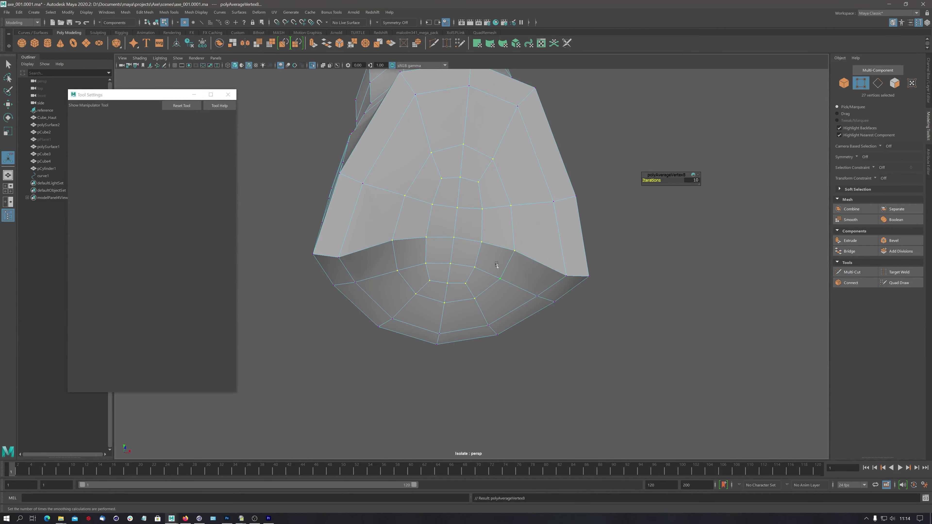
{"action": "left_click_drag", "start_coordinate": [526, 217], "coordinate": [467, 245], "text": "alt"}
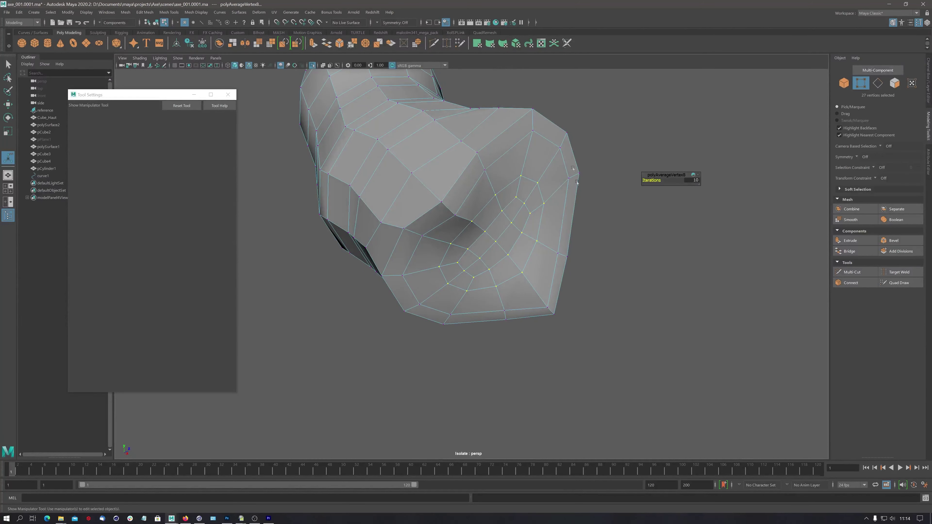
{"action": "left_click_drag", "start_coordinate": [495, 249], "coordinate": [433, 318], "text": "alt"}
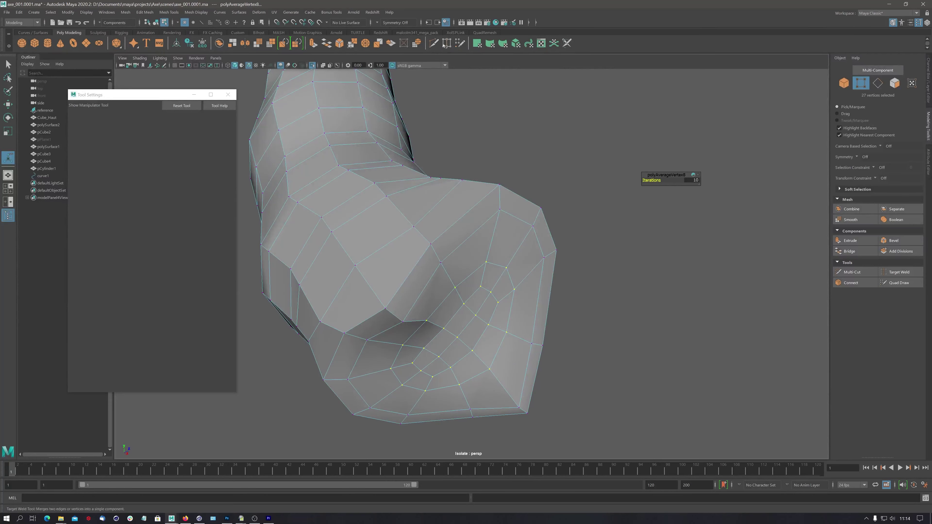
Insert two edge loops around the pommel with Multi-Cut.
{"action": "key", "text": "ctrl+shift+x"}
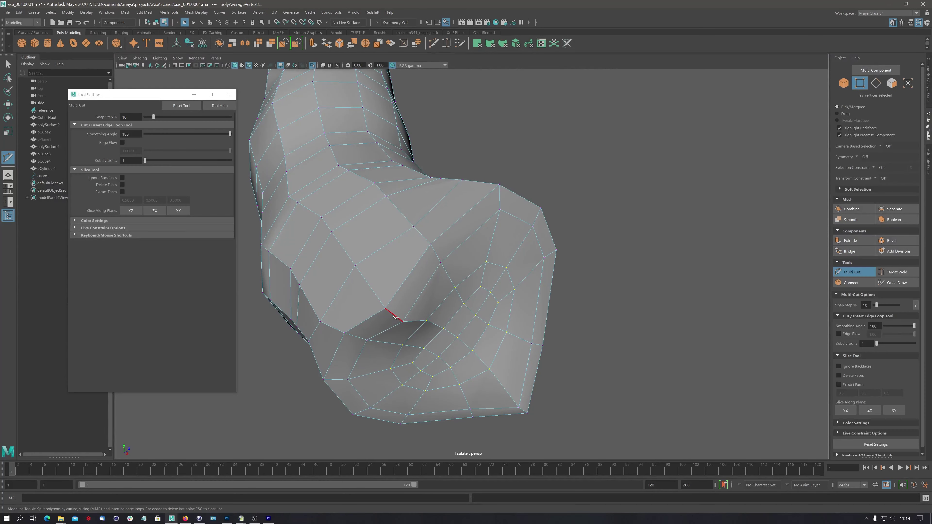
{"action": "left_click", "coordinate": [414, 321], "text": "ctrl"}
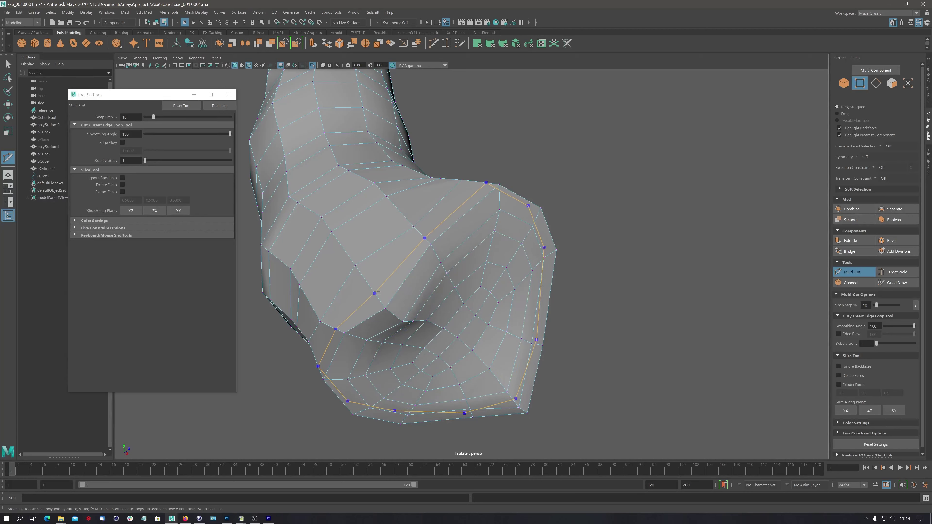
{"action": "left_click", "coordinate": [388, 295], "text": "ctrl"}
{"action": "scroll", "coordinate": [388, 296], "scroll_direction": "down", "scroll_amount": 3}
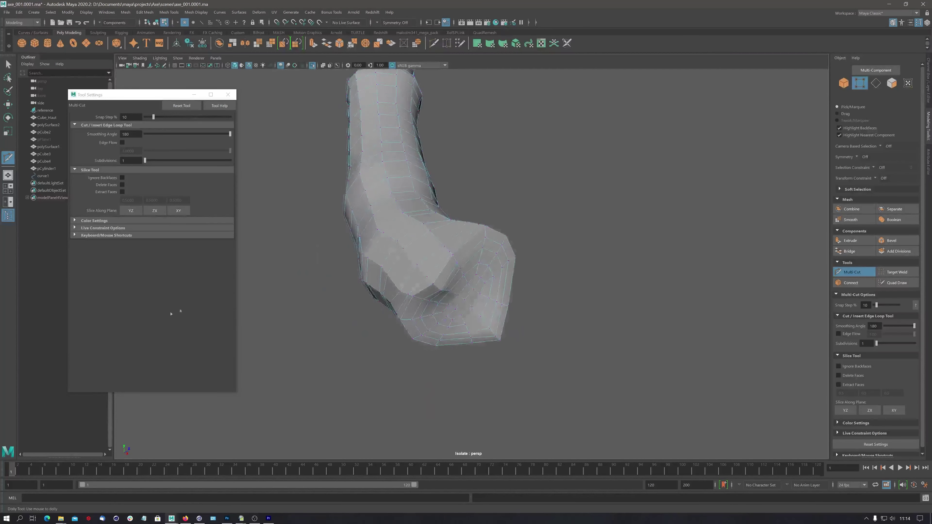
{"action": "left_click_drag", "start_coordinate": [388, 296], "coordinate": [477, 122], "text": "alt"}
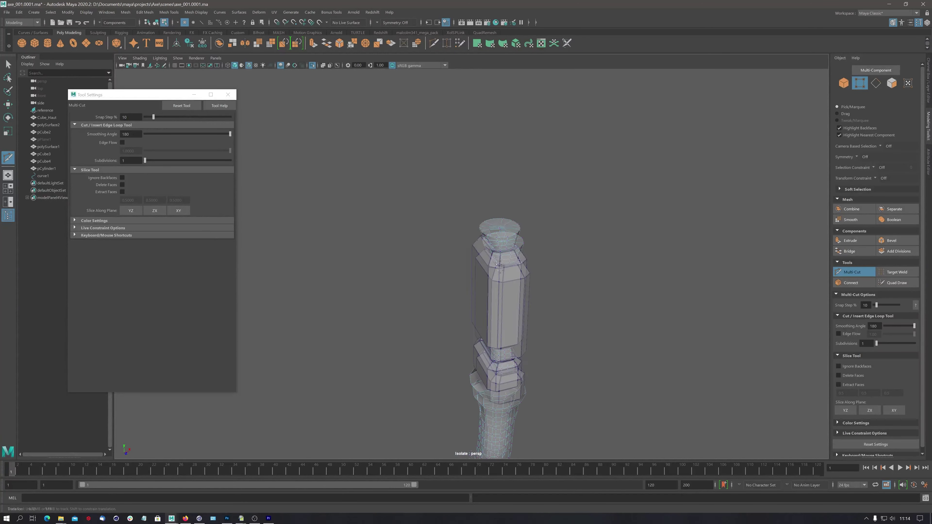
Select the faces of the handle's top cap.
{"action": "scroll", "coordinate": [548, 220], "scroll_direction": "up", "scroll_amount": 5}
{"action": "scroll", "coordinate": [567, 223], "scroll_direction": "down", "scroll_amount": 2}
{"action": "mouse_move", "coordinate": [375, 194]}
{"action": "left_mouse_down", "text": "alt"}
{"action": "mouse_move", "coordinate": [420, 189]}
{"action": "mouse_move", "coordinate": [440, 214]}
{"action": "left_mouse_up", "text": "alt"}
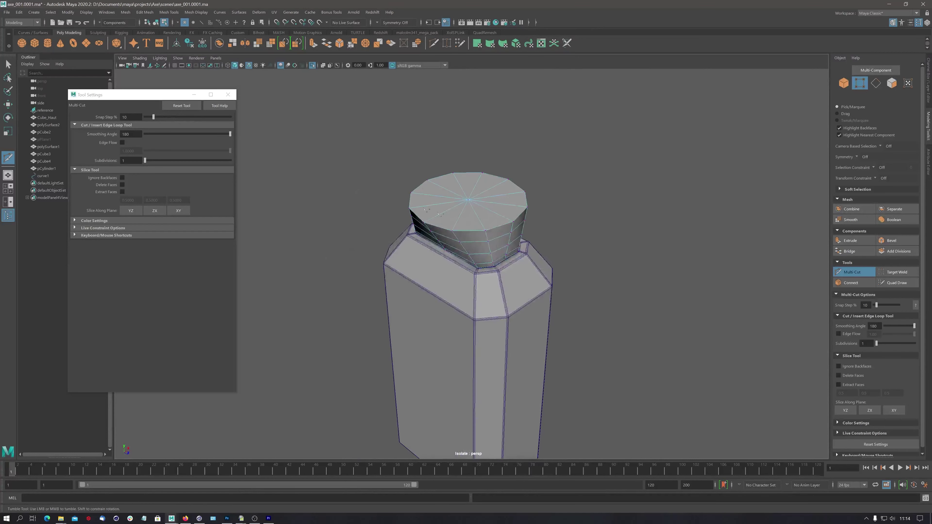
{"action": "left_click", "coordinate": [468, 200]}
{"action": "key", "text": "q"}
{"action": "mouse_move", "coordinate": [474, 192]}
{"action": "left_mouse_down", "text": "alt"}
{"action": "mouse_move", "coordinate": [462, 202]}
{"action": "mouse_move", "coordinate": [444, 182]}
{"action": "left_mouse_up", "text": "alt"}
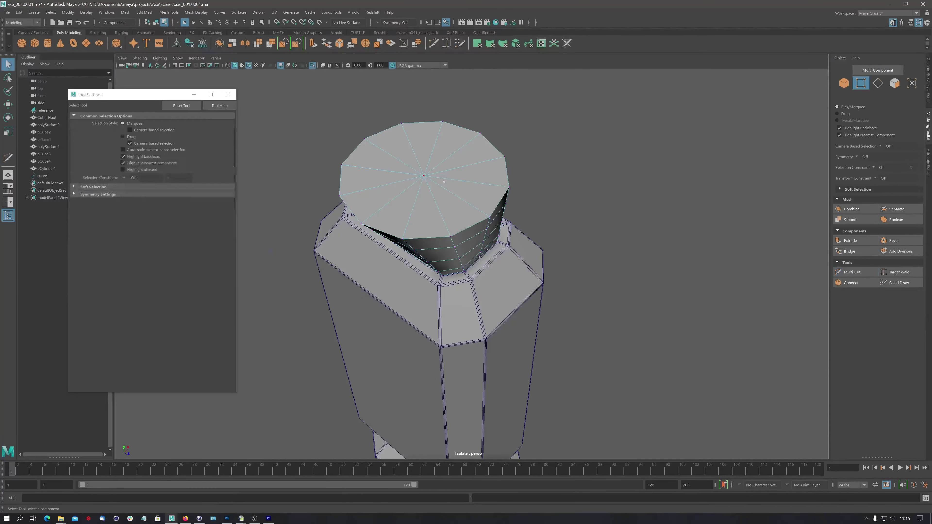
{"action": "mouse_move", "coordinate": [422, 197]}
{"action": "right_mouse_down"}
{"action": "mouse_move", "coordinate": [422, 217]}
{"action": "mouse_move", "coordinate": [466, 96]}
{"action": "right_mouse_up"}
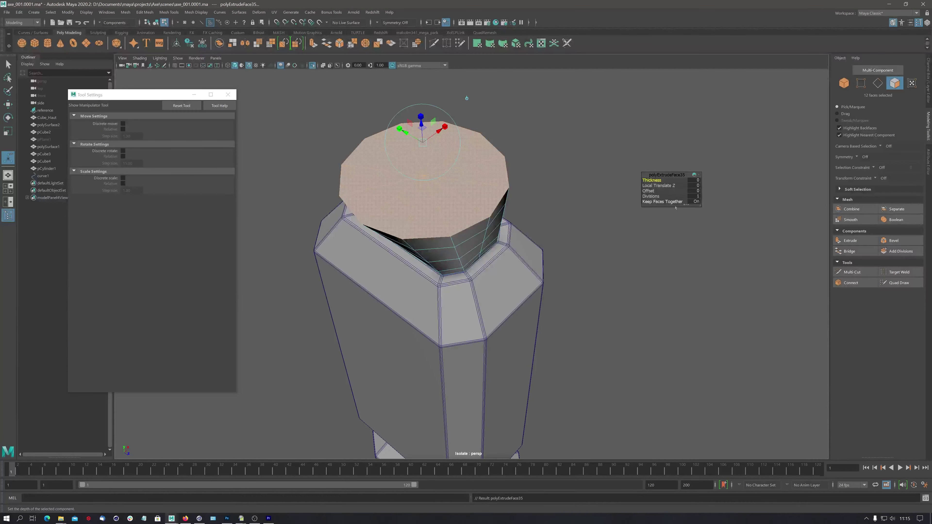
Inset the cap faces with offset 0.23 and 4 divisions, then delete the inner faces.
{"action": "left_click_drag", "start_coordinate": [649, 191], "coordinate": [657, 191]}
{"action": "left_click", "coordinate": [650, 196]}
{"action": "middle_click_drag", "start_coordinate": [411, 308], "coordinate": [444, 308]}
{"action": "scroll", "coordinate": [454, 338], "scroll_direction": "up", "scroll_amount": 5}
{"action": "scroll", "coordinate": [453, 312], "scroll_direction": "down", "scroll_amount": 2}
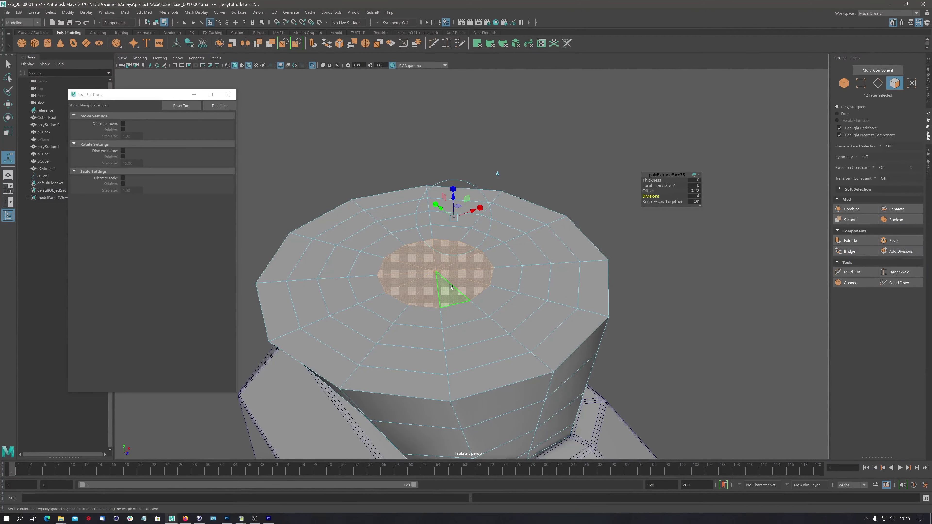
{"action": "key", "text": "Delete"}
Fill the cap's centre hole and cut two crossing edges across it.
{"action": "key", "text": "F8"}
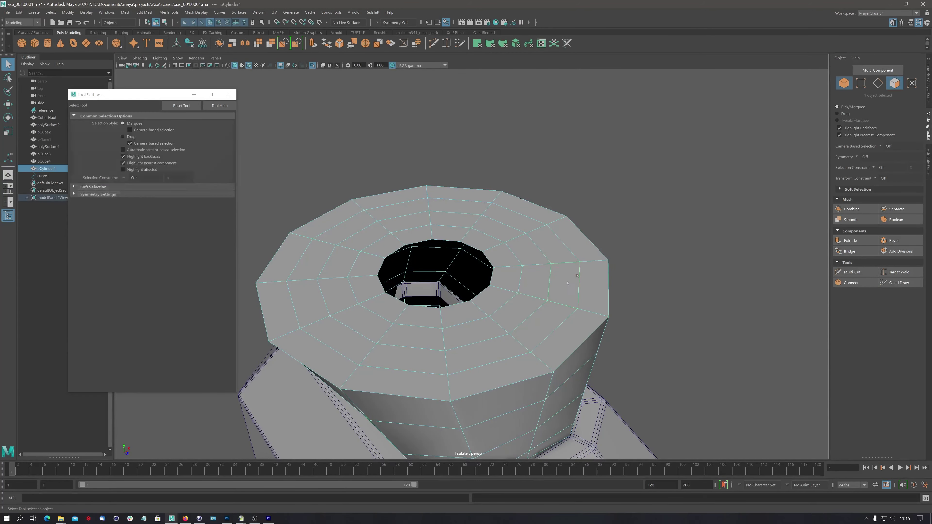
{"action": "right_click_drag", "start_coordinate": [436, 279], "coordinate": [436, 279], "text": "shift"}
{"action": "left_click", "coordinate": [433, 43]}
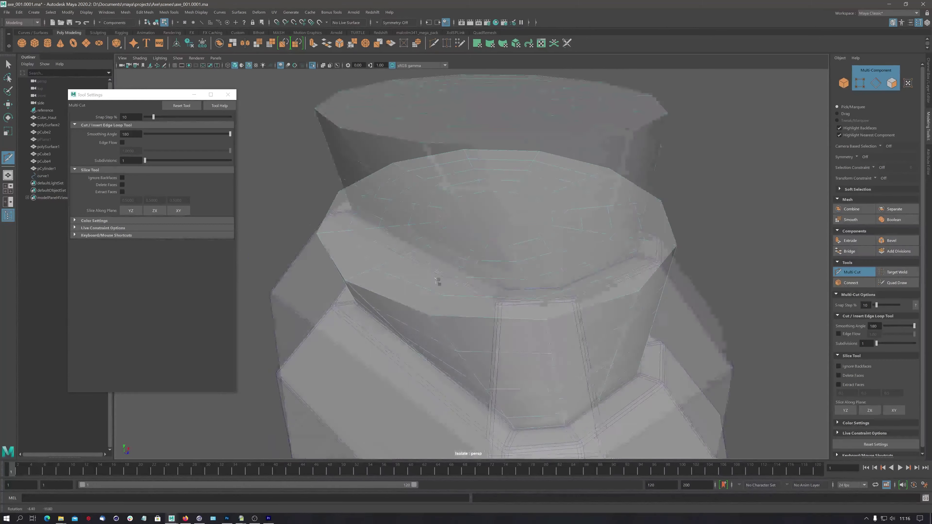
{"action": "right_click_drag", "start_coordinate": [477, 257], "coordinate": [502, 264], "text": "alt"}
{"action": "left_click", "coordinate": [501, 264]}
{"action": "left_click", "coordinate": [552, 234]}
{"action": "key", "text": "Return"}
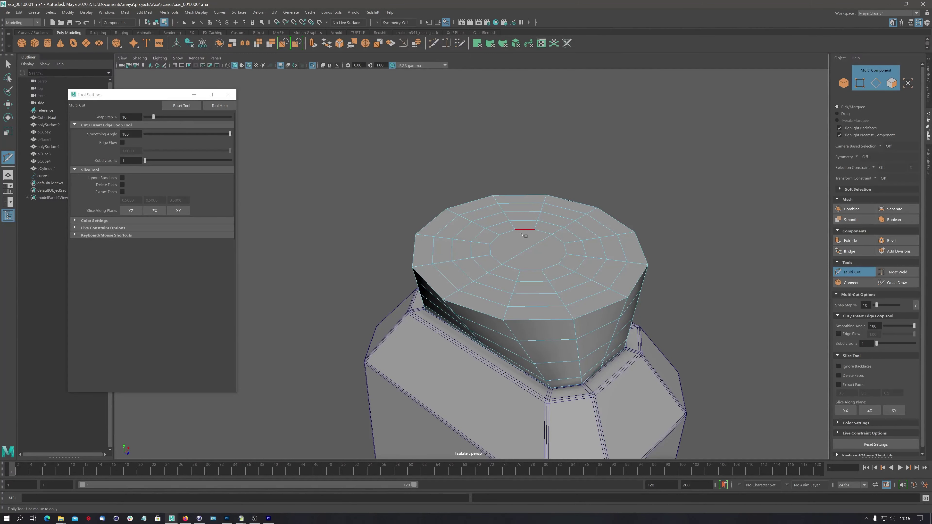
{"action": "left_click", "coordinate": [566, 252]}
{"action": "left_click", "coordinate": [500, 235]}
{"action": "key", "text": "Return"}
Select the middle edge loop on the cap's side in edge mode.
{"action": "right_click_drag", "start_coordinate": [618, 277], "coordinate": [540, 308], "text": "alt"}
{"action": "left_click_drag", "start_coordinate": [540, 308], "coordinate": [513, 279], "text": "alt"}
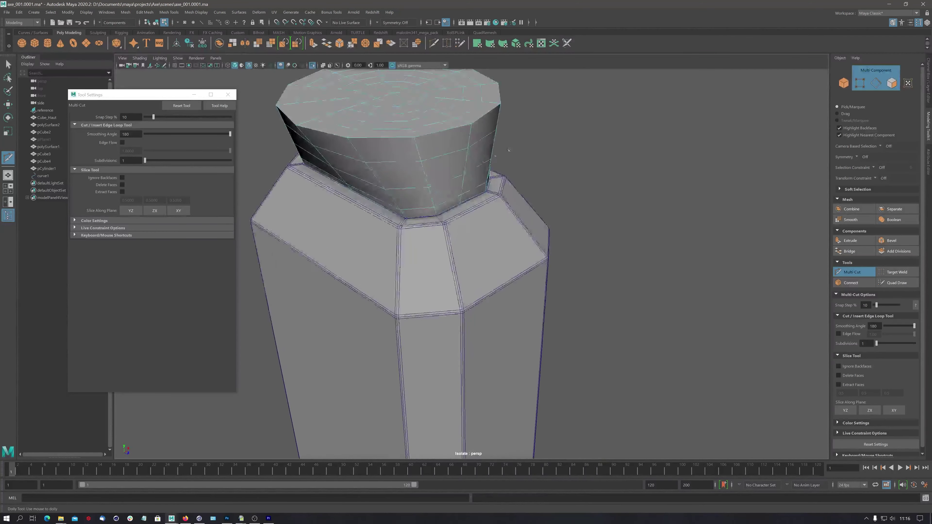
{"action": "right_click_drag", "start_coordinate": [513, 279], "coordinate": [541, 257], "text": "alt"}
{"action": "left_click_drag", "start_coordinate": [539, 257], "coordinate": [529, 266], "text": "alt"}
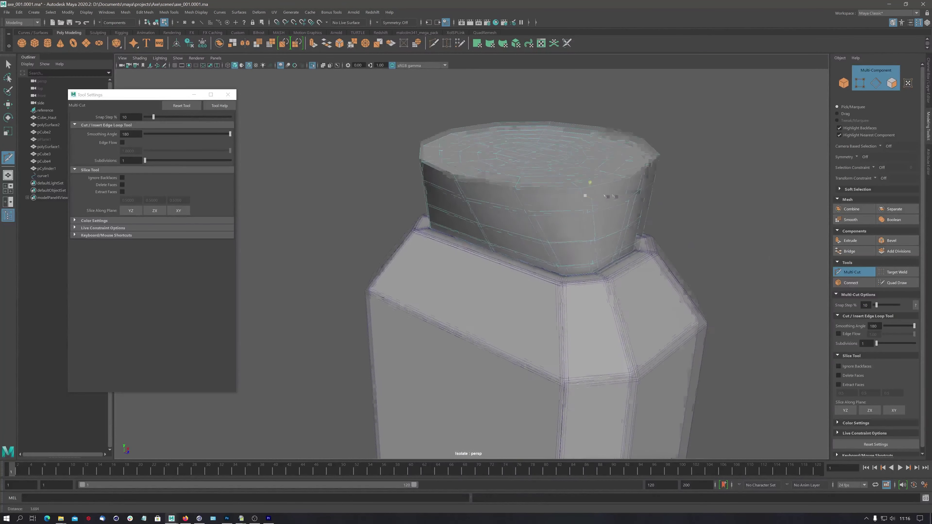
{"action": "right_click_drag", "start_coordinate": [528, 267], "coordinate": [552, 228], "text": "alt"}
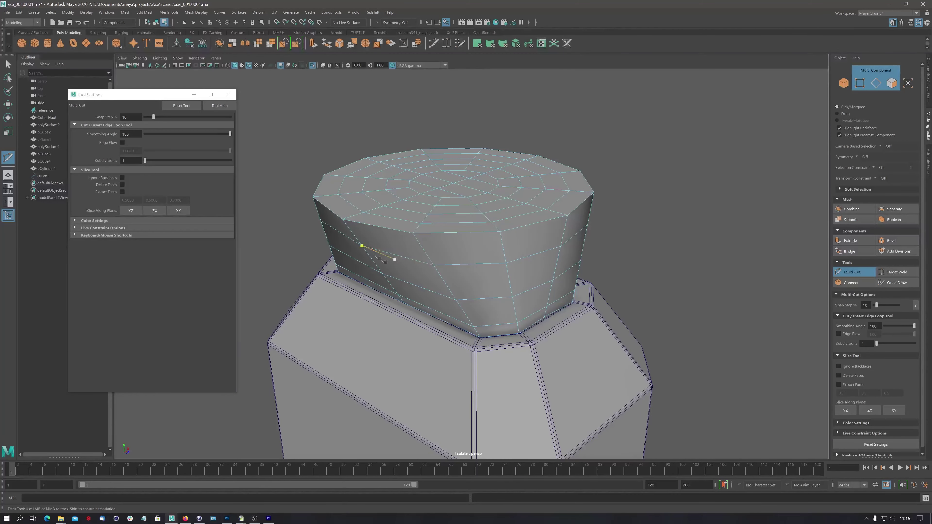
{"action": "left_click", "coordinate": [471, 268]}
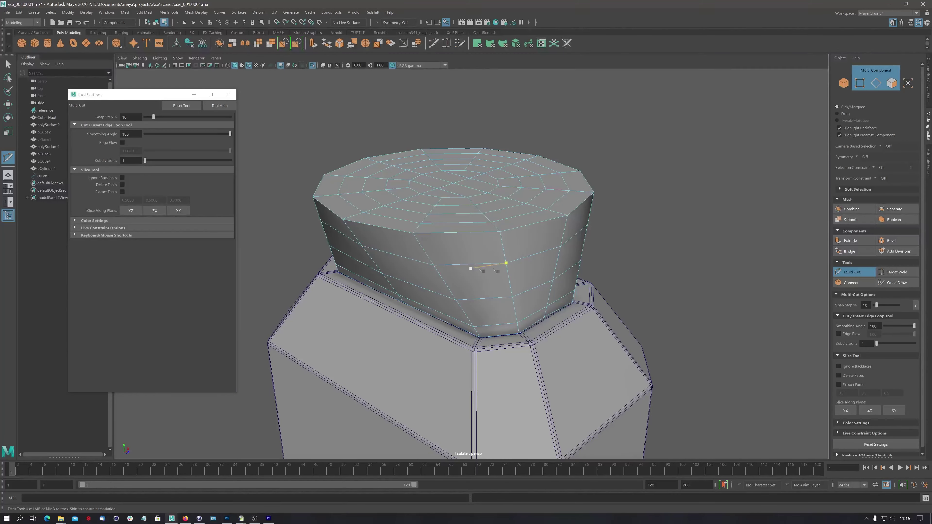
{"action": "right_click", "coordinate": [478, 256]}
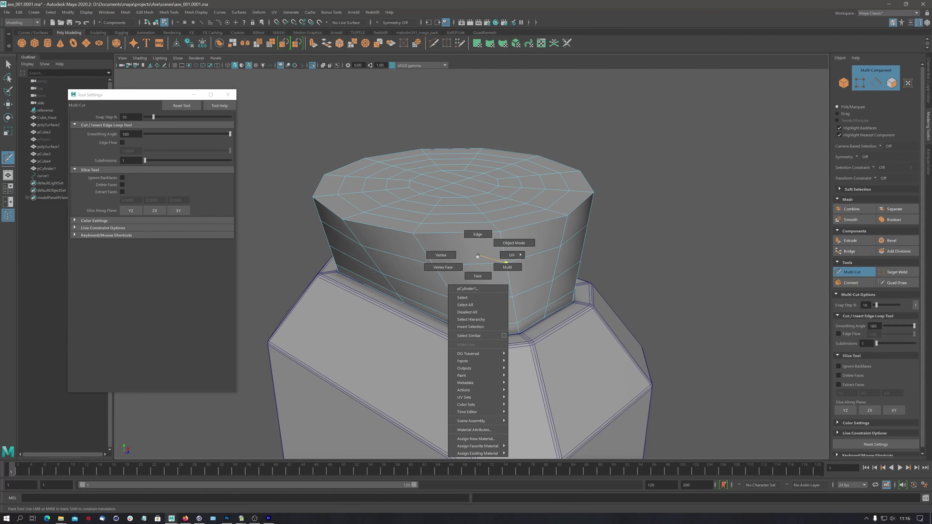
{"action": "left_click", "coordinate": [478, 235]}
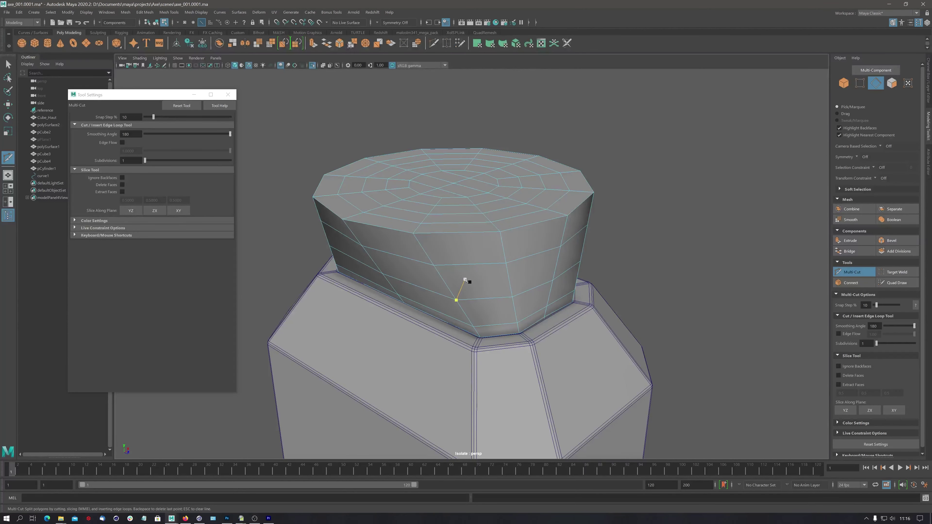
{"action": "key", "text": "q"}
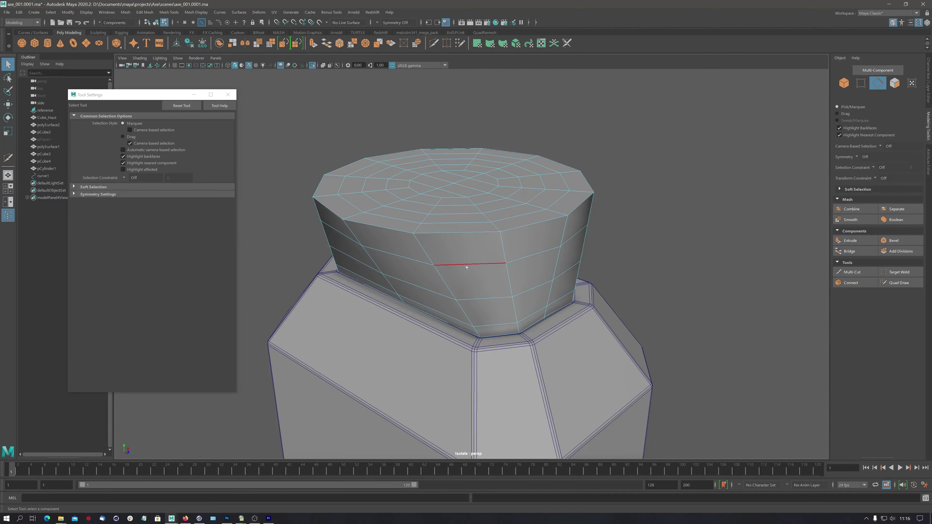
{"action": "left_click", "coordinate": [468, 267]}
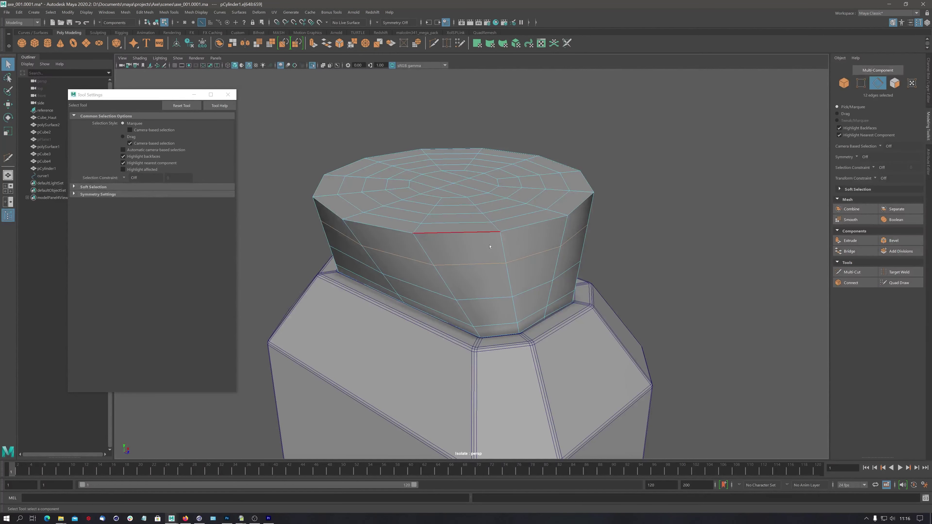
Scale the middle edge loop up and wider along X to round the cap.
{"action": "key", "text": "r"}
{"action": "middle_click_drag", "start_coordinate": [479, 252], "coordinate": [494, 247]}
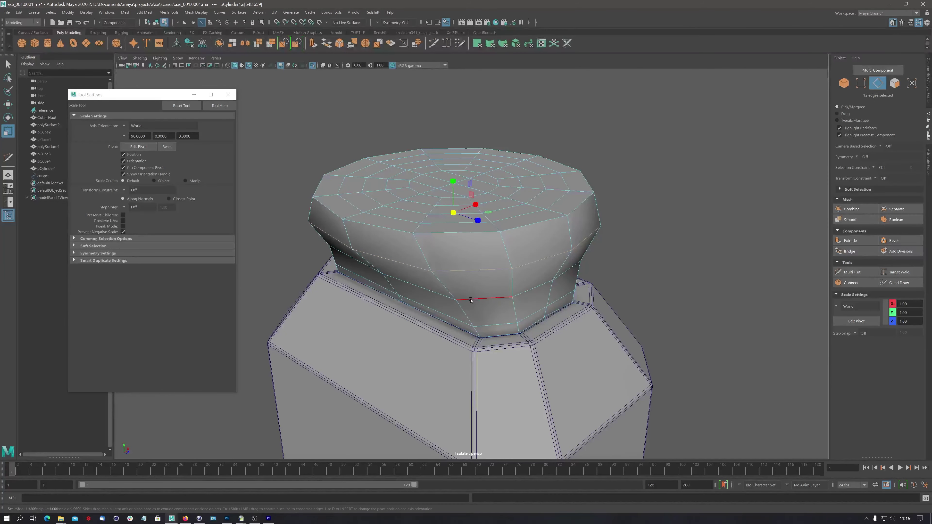
{"action": "mouse_move", "coordinate": [477, 253]}
{"action": "left_mouse_down", "text": "alt"}
{"action": "mouse_move", "coordinate": [472, 264]}
{"action": "mouse_move", "coordinate": [446, 239]}
{"action": "left_mouse_up", "text": "alt"}
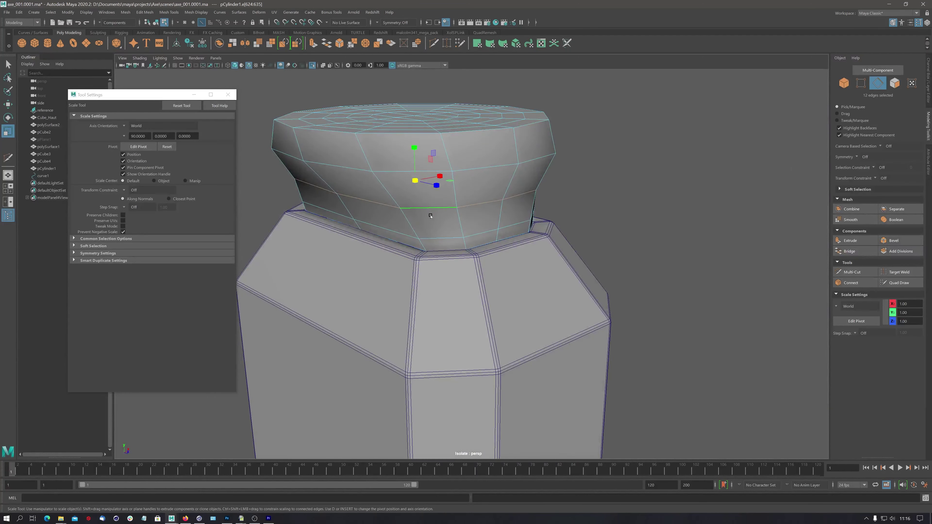
{"action": "left_click_drag", "start_coordinate": [440, 176], "coordinate": [440, 188]}
{"action": "scroll", "coordinate": [440, 187], "scroll_direction": "down", "scroll_amount": 5}
{"action": "mouse_move", "coordinate": [440, 235]}
{"action": "left_mouse_down", "text": "alt"}
{"action": "mouse_move", "coordinate": [441, 269]}
{"action": "mouse_move", "coordinate": [403, 261]}
{"action": "left_mouse_up", "text": "alt"}
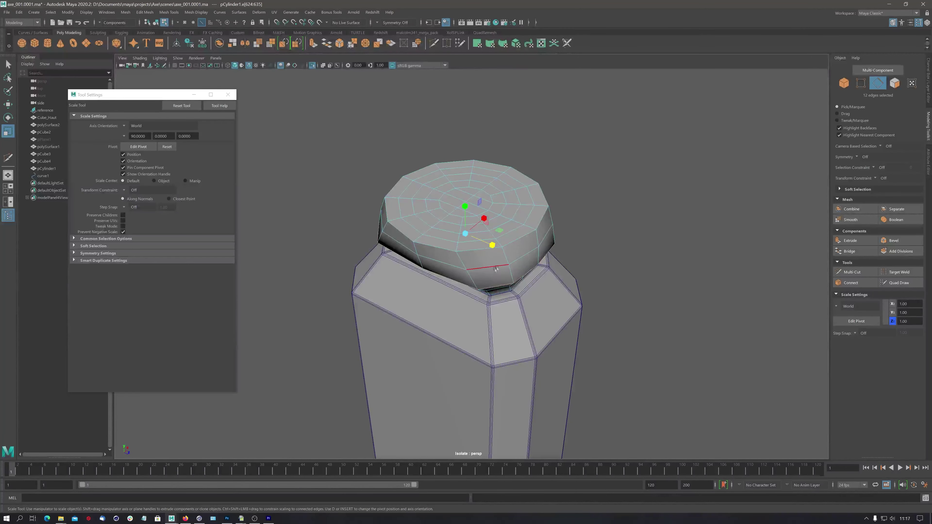
{"action": "scroll", "coordinate": [506, 260], "scroll_direction": "up", "scroll_amount": 3}
{"action": "scroll", "coordinate": [506, 260], "scroll_direction": "down", "scroll_amount": 3}
{"action": "mouse_move", "coordinate": [507, 260]}
{"action": "left_mouse_down", "text": "alt"}
{"action": "mouse_move", "coordinate": [464, 229]}
{"action": "mouse_move", "coordinate": [455, 235]}
{"action": "left_mouse_up", "text": "alt"}
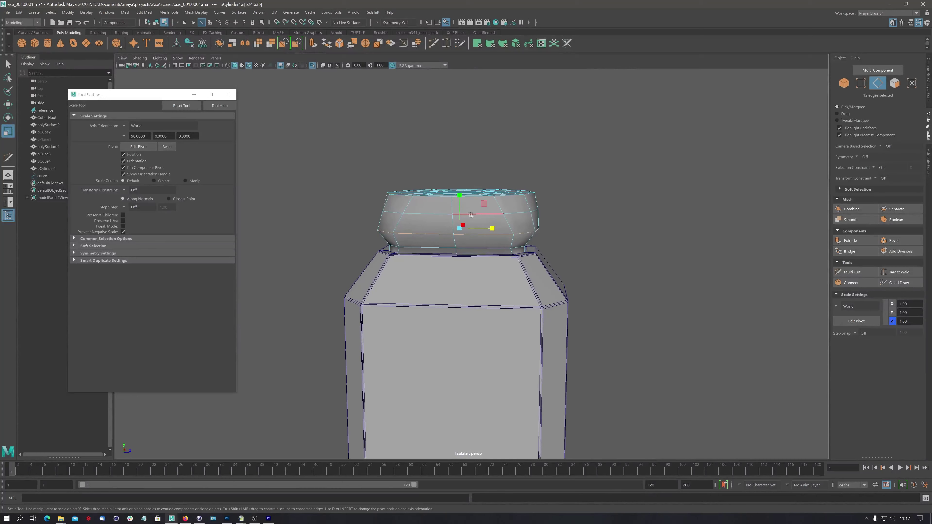
Double-click two horizontal loops on the cap's side and grow them to 60 edges.
{"action": "key", "text": "ctrl+shift+x"}
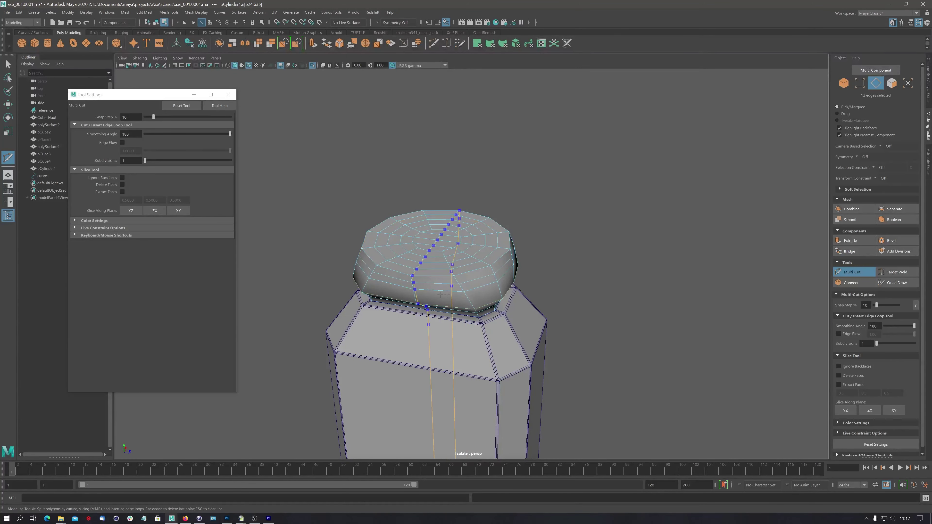
{"action": "left_click_drag", "start_coordinate": [558, 269], "coordinate": [494, 271], "text": "alt"}
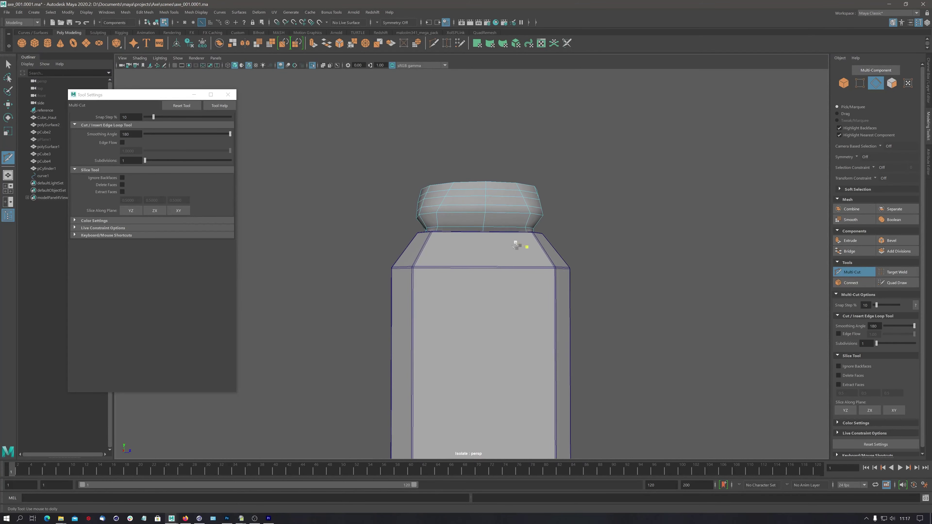
{"action": "mouse_move", "coordinate": [514, 245]}
{"action": "left_mouse_down", "text": "alt"}
{"action": "mouse_move", "coordinate": [493, 251]}
{"action": "mouse_move", "coordinate": [509, 227]}
{"action": "left_mouse_up", "text": "alt"}
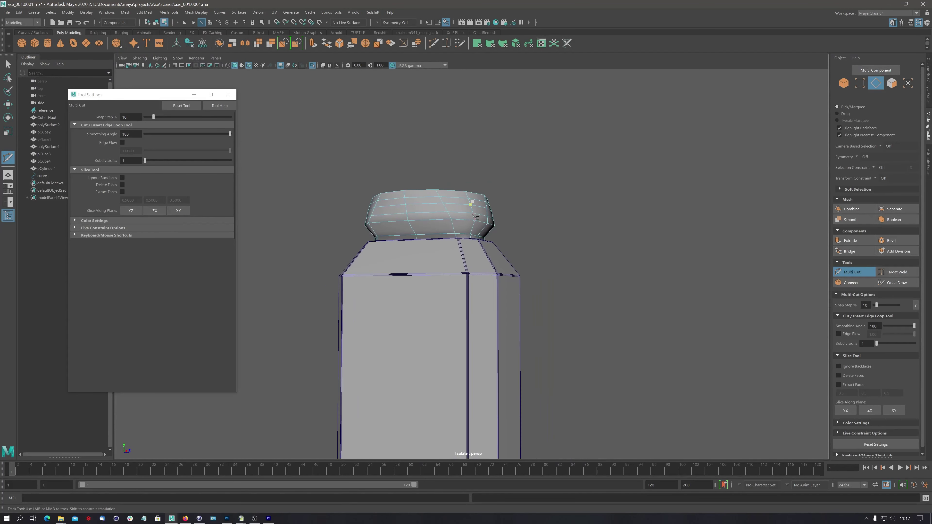
{"action": "right_click_drag", "start_coordinate": [510, 228], "coordinate": [552, 190], "text": "alt"}
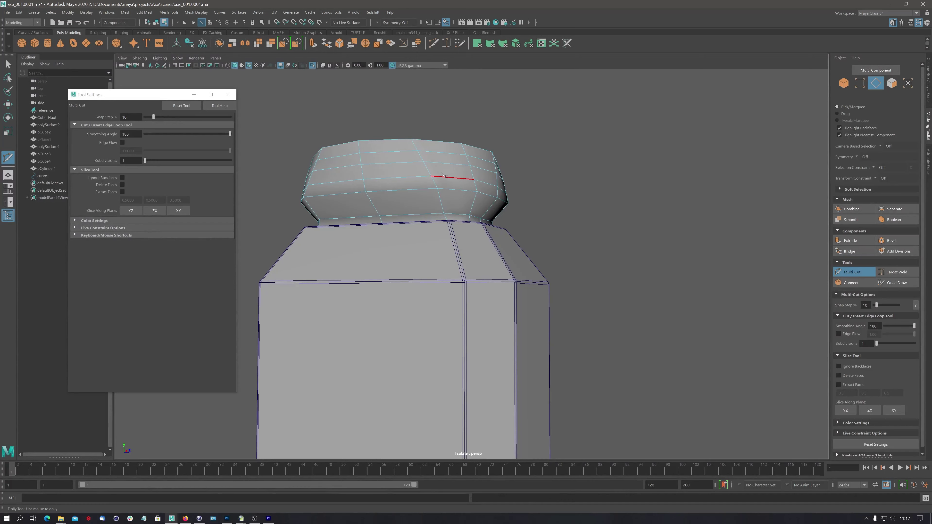
{"action": "right_click_drag", "start_coordinate": [443, 176], "coordinate": [368, 183]}
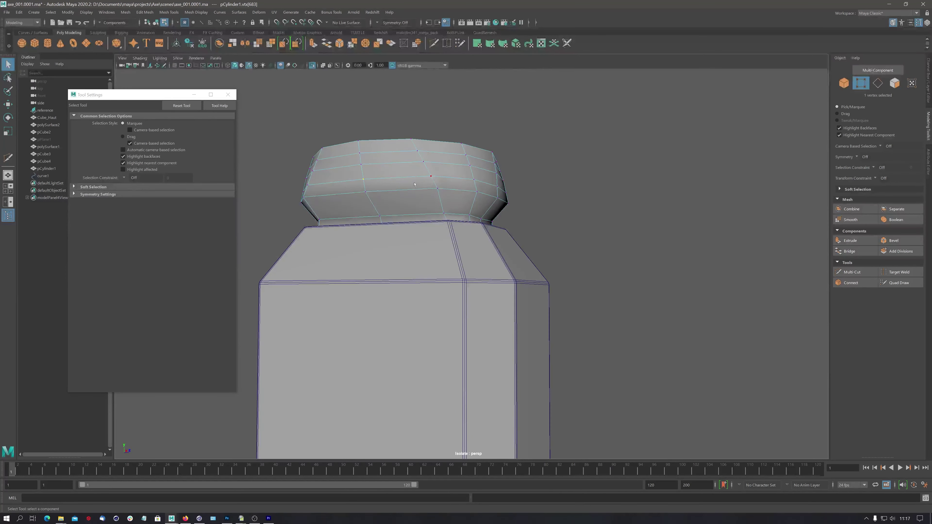
{"action": "right_click_drag", "start_coordinate": [417, 182], "coordinate": [416, 158]}
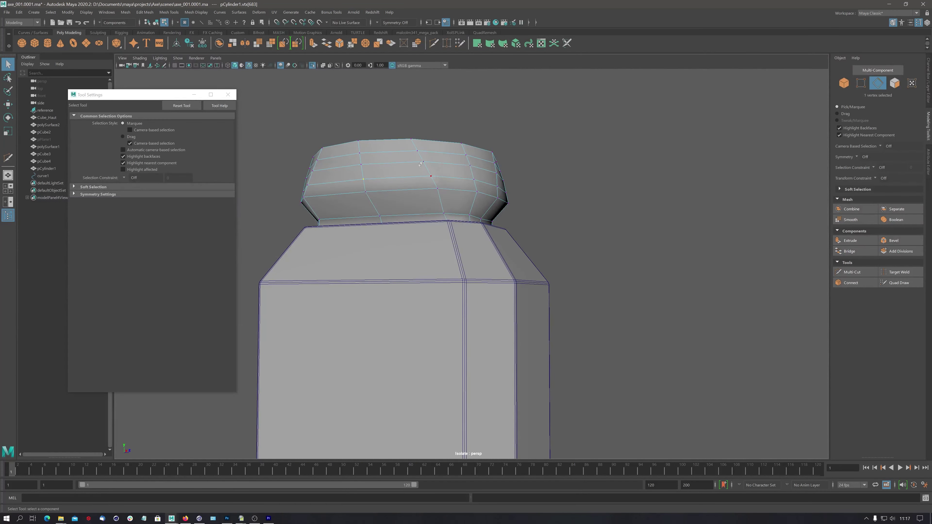
{"action": "double_click", "coordinate": [418, 179]}
{"action": "left_click", "coordinate": [395, 192], "text": "shift"}
{"action": "double_click", "coordinate": [455, 190], "text": "shift"}
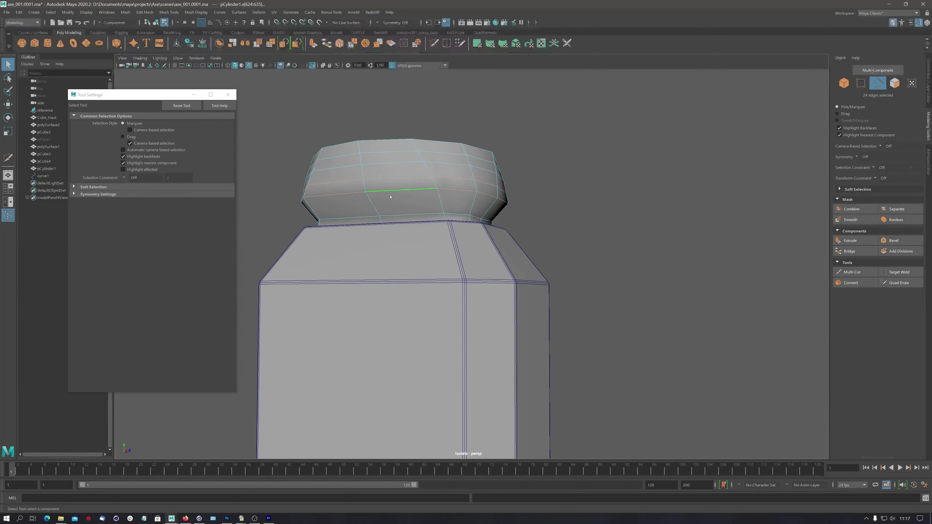
{"action": "right_click_drag", "start_coordinate": [425, 196], "coordinate": [473, 170], "text": "shift"}
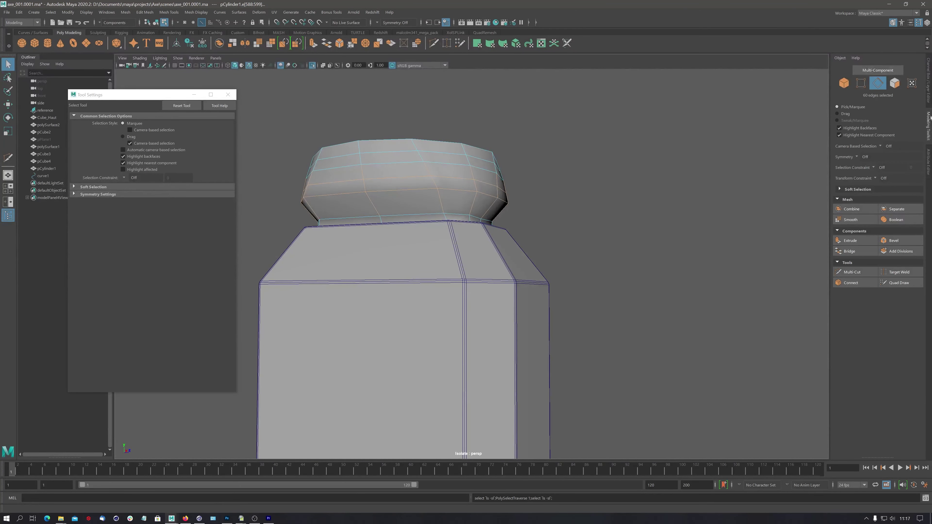
Convert the side loops to vertices and relax them with Average Vertices.
{"action": "left_click", "coordinate": [860, 83]}
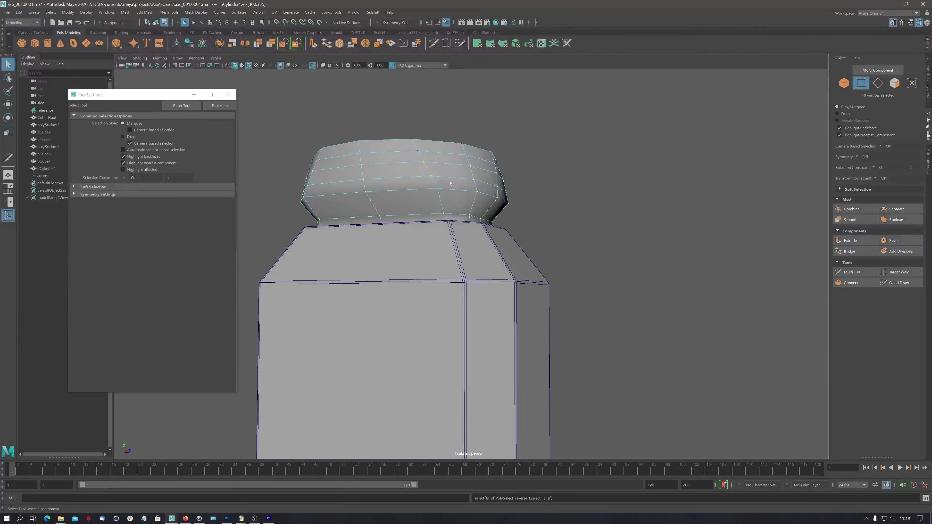
{"action": "right_click_drag", "start_coordinate": [449, 177], "coordinate": [475, 168], "text": "shift"}
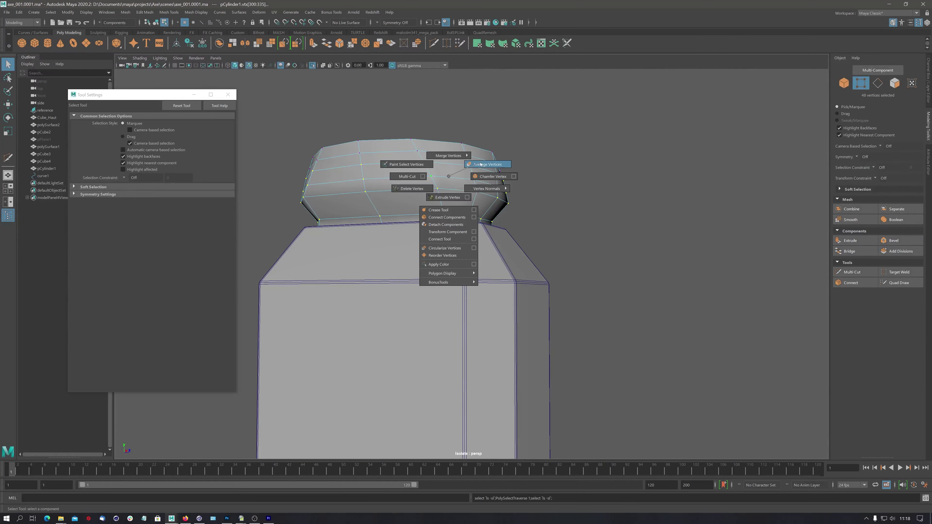
{"action": "scroll", "coordinate": [484, 180], "scroll_direction": "down", "scroll_amount": 3}
{"action": "mouse_move", "coordinate": [349, 193]}
{"action": "left_mouse_down", "text": "alt"}
{"action": "mouse_move", "coordinate": [488, 206]}
{"action": "mouse_move", "coordinate": [387, 208]}
{"action": "left_mouse_up", "text": "alt"}
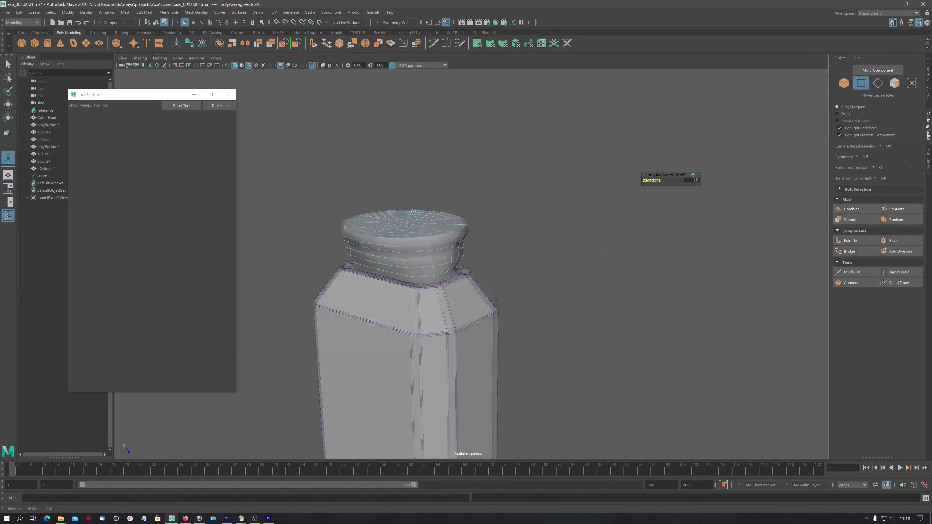
Orbit and zoom around the handle to inspect the softened cap and collar.
{"action": "scroll", "coordinate": [386, 208], "scroll_direction": "down", "scroll_amount": 3}
{"action": "scroll", "coordinate": [317, 253], "scroll_direction": "down", "scroll_amount": 2}
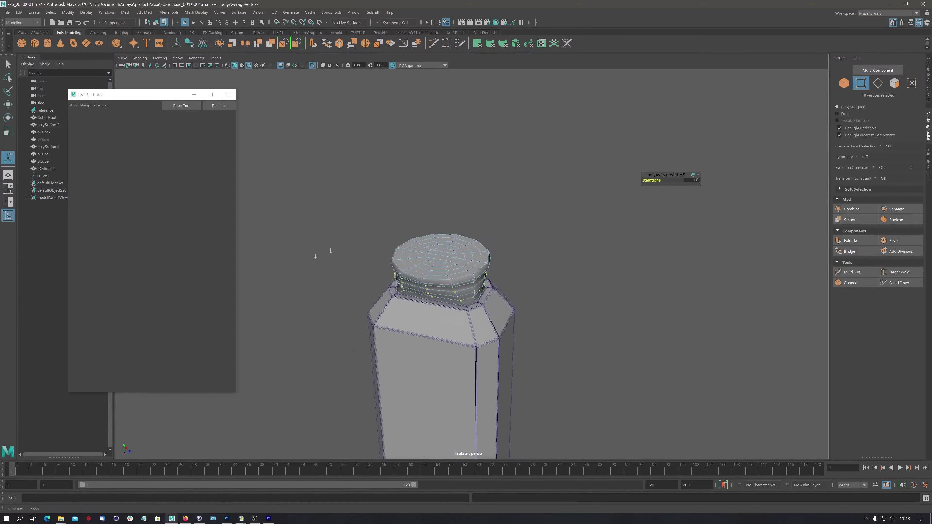
{"action": "scroll", "coordinate": [273, 210], "scroll_direction": "up", "scroll_amount": 5}
{"action": "scroll", "coordinate": [273, 210], "scroll_direction": "down", "scroll_amount": 1}
{"action": "scroll", "coordinate": [273, 210], "scroll_direction": "down", "scroll_amount": 2}
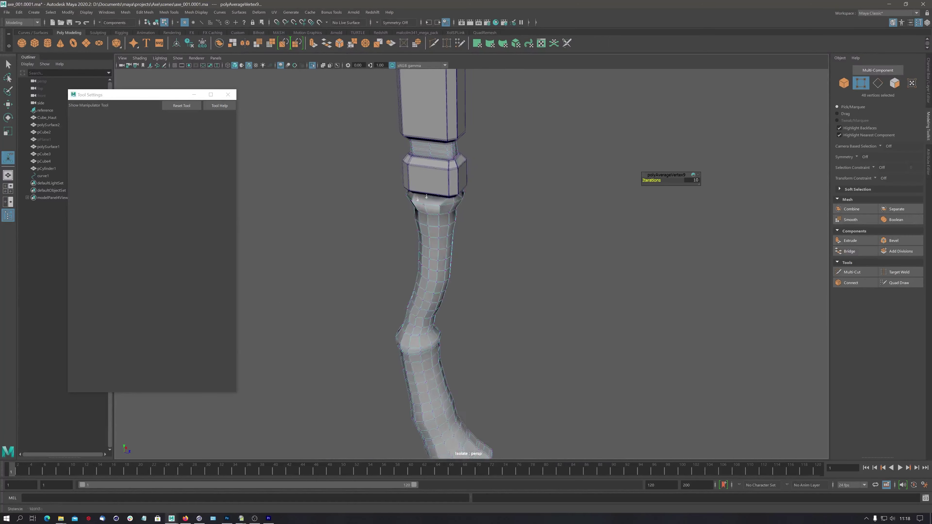
{"action": "scroll", "coordinate": [423, 229], "scroll_direction": "down", "scroll_amount": 1}
{"action": "left_click_drag", "start_coordinate": [423, 229], "coordinate": [466, 230], "text": "alt"}
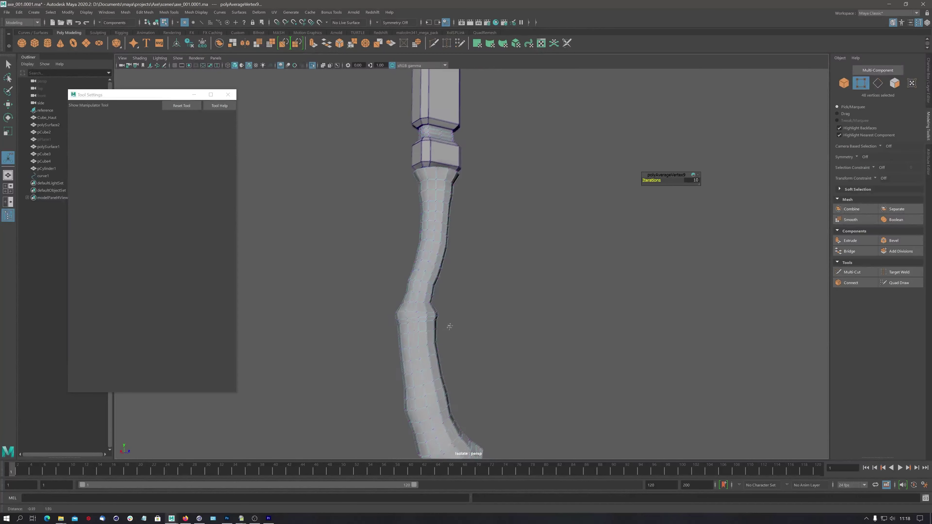
{"action": "scroll", "coordinate": [456, 225], "scroll_direction": "up", "scroll_amount": 3}
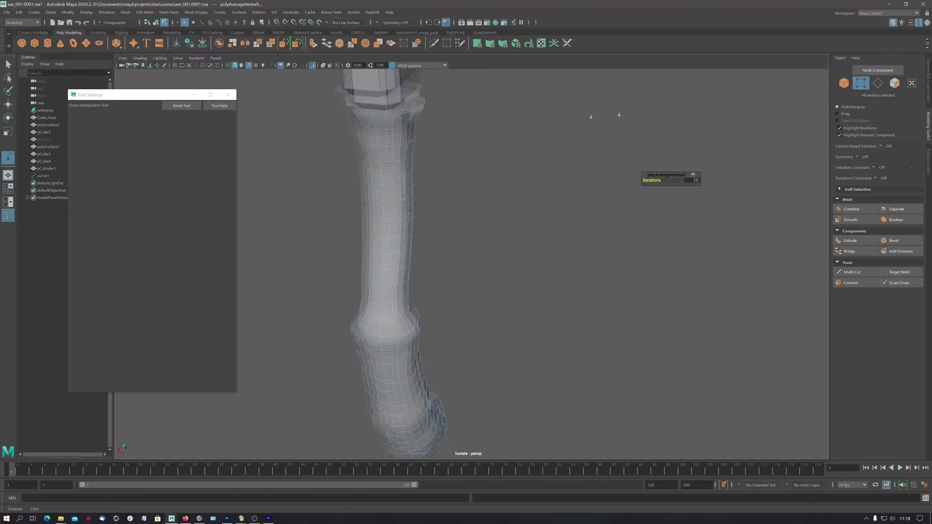
{"action": "scroll", "coordinate": [447, 221], "scroll_direction": "up", "scroll_amount": 2}
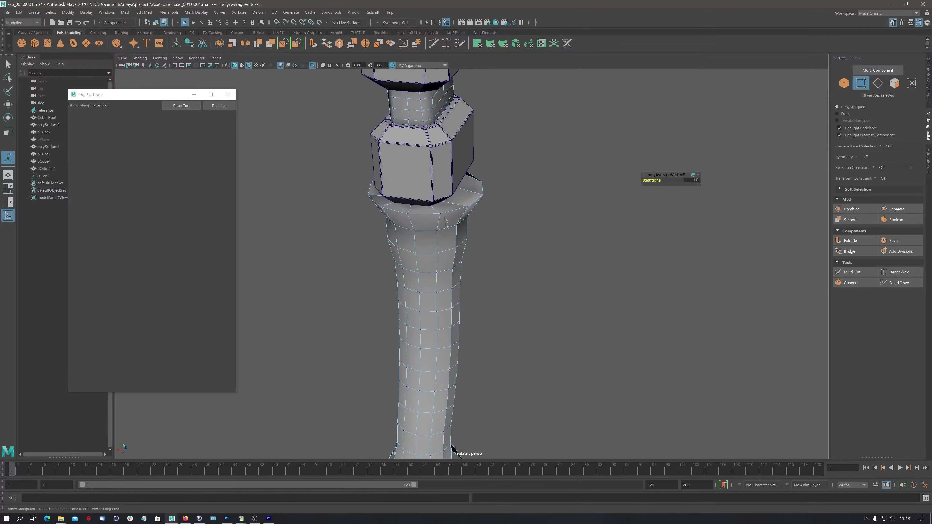
{"action": "left_click_drag", "start_coordinate": [446, 221], "coordinate": [454, 208], "text": "alt"}
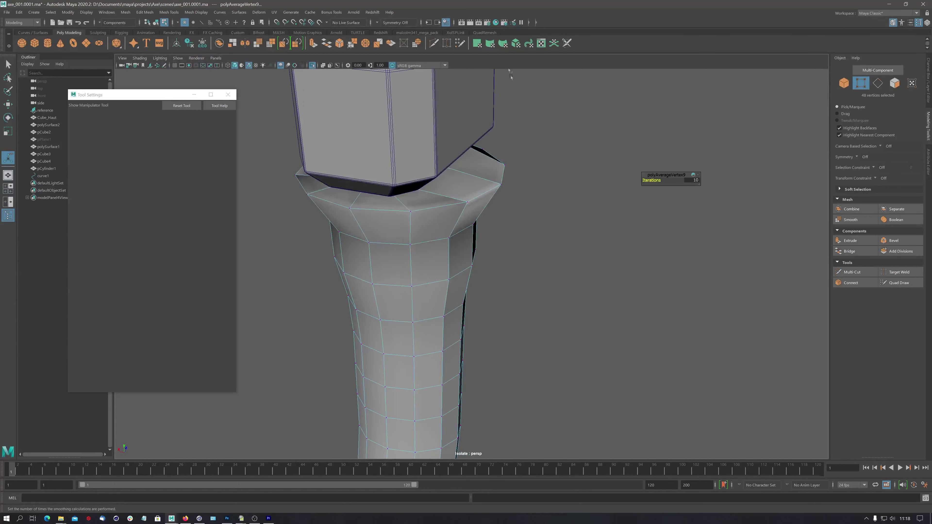
Insert two edge loops around the flared handle top below the collar with Multi-Cut.
{"action": "left_click", "coordinate": [405, 45]}
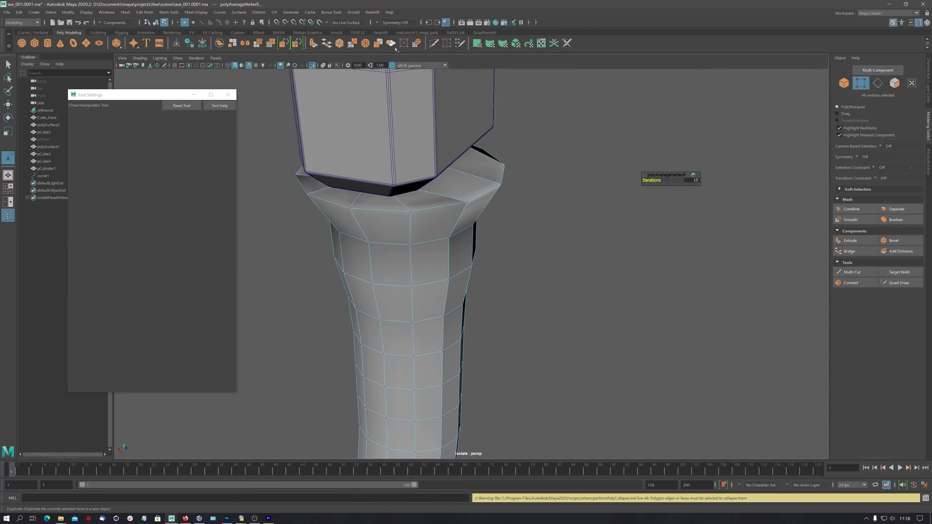
{"action": "left_click", "coordinate": [433, 43]}
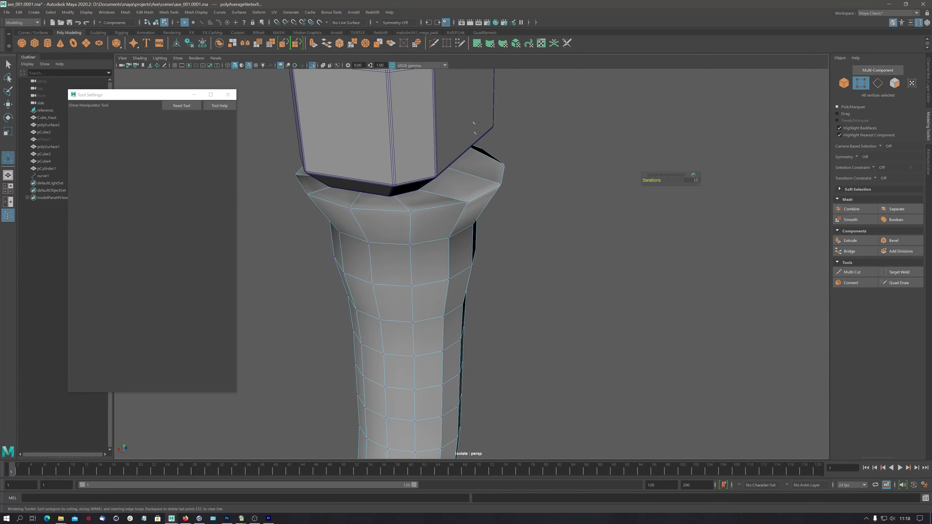
{"action": "left_click", "coordinate": [454, 198], "text": "ctrl"}
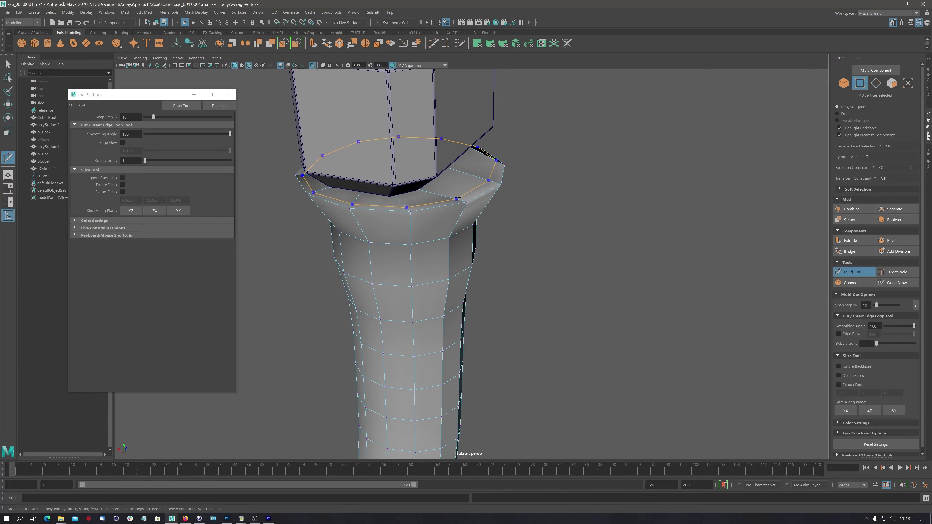
{"action": "left_click", "coordinate": [467, 211], "text": "ctrl"}
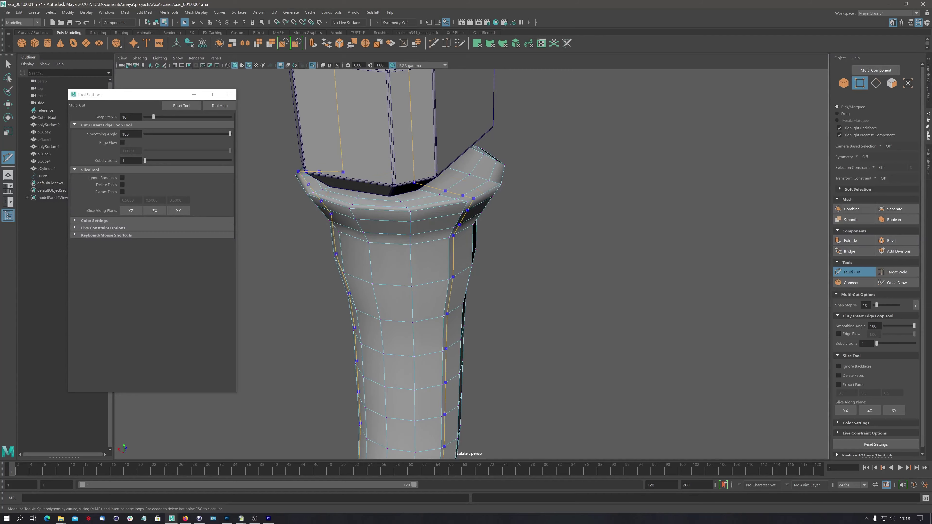
{"action": "mouse_move", "coordinate": [467, 212]}
{"action": "left_mouse_down", "text": "alt"}
{"action": "mouse_move", "coordinate": [406, 246]}
{"action": "mouse_move", "coordinate": [422, 220]}
{"action": "left_mouse_up", "text": "alt"}
{"action": "right_click_drag", "start_coordinate": [422, 183], "coordinate": [448, 110], "text": "alt"}
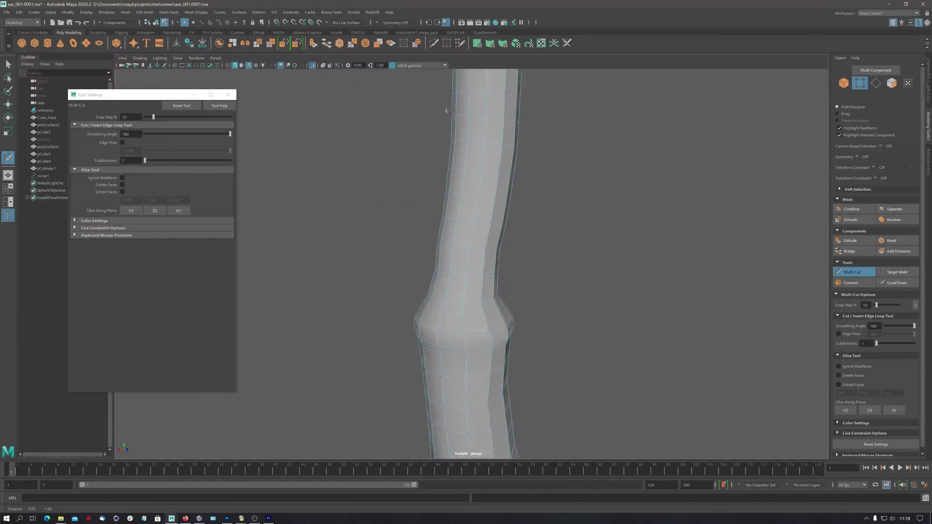
{"action": "middle_click_drag", "start_coordinate": [447, 111], "coordinate": [438, 114], "text": "alt"}
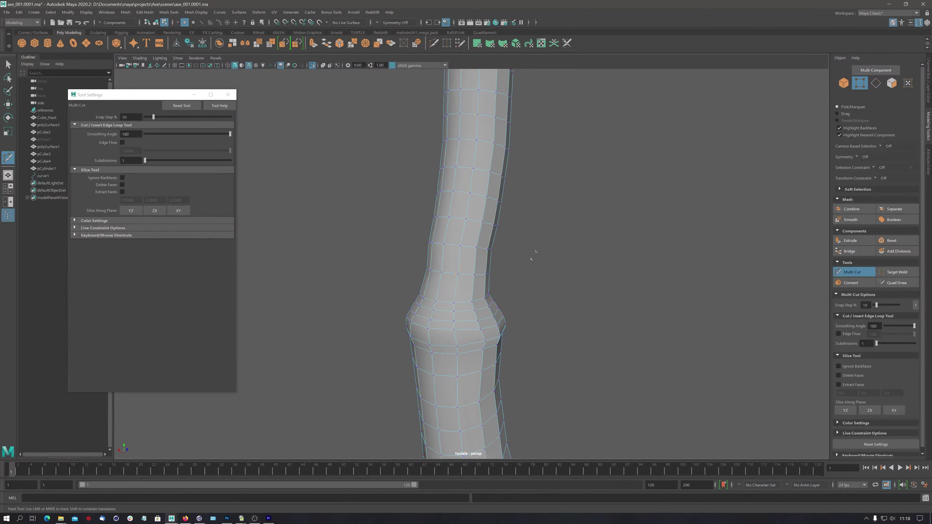
{"action": "mouse_move", "coordinate": [455, 320]}
{"action": "right_mouse_down", "text": "alt"}
{"action": "mouse_move", "coordinate": [439, 213]}
{"action": "mouse_move", "coordinate": [451, 235]}
{"action": "right_mouse_up", "text": "alt"}
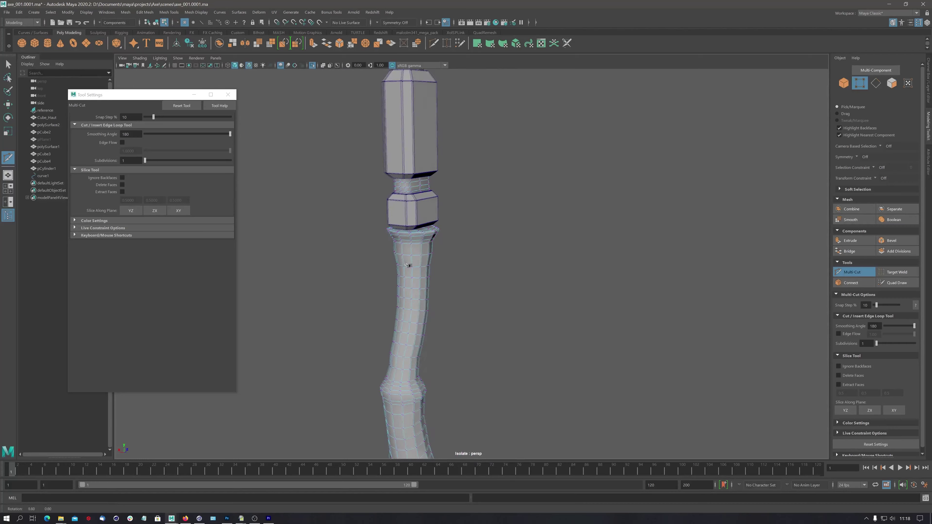
{"action": "middle_click_drag", "start_coordinate": [397, 114], "coordinate": [394, 260], "text": "alt"}
{"action": "left_click_drag", "start_coordinate": [394, 260], "coordinate": [431, 275], "text": "alt"}
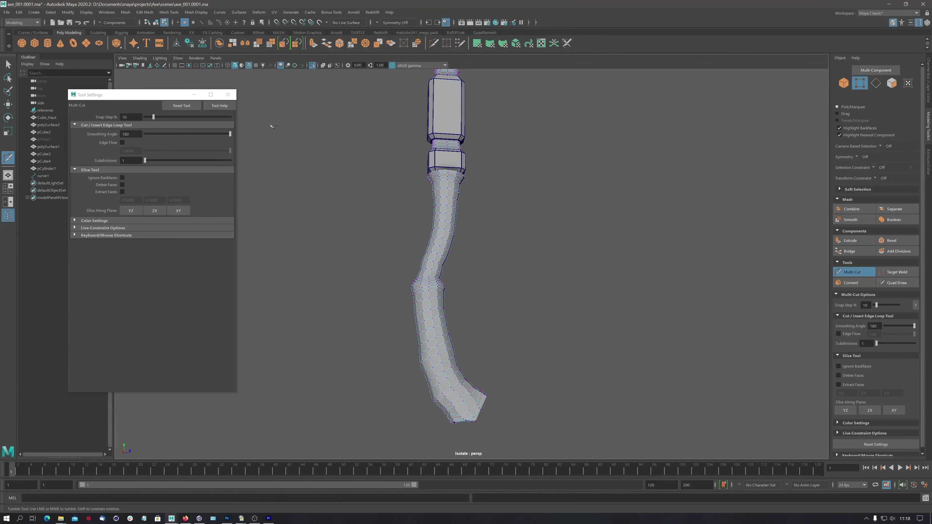
{"action": "left_click", "coordinate": [228, 94]}
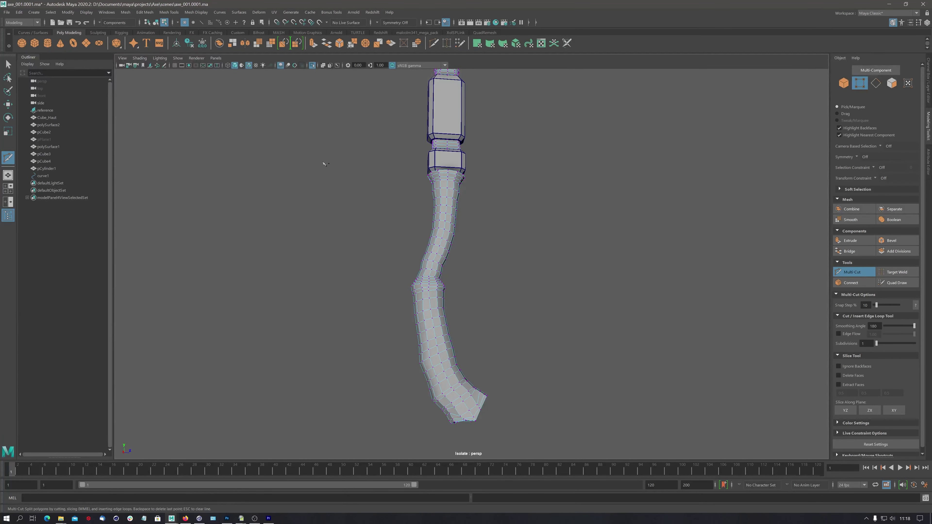
Exit Isolate Select in object mode and frame the full axe beside the reference image.
{"action": "right_click_drag", "start_coordinate": [325, 164], "coordinate": [358, 152]}
{"action": "left_click", "coordinate": [312, 66]}
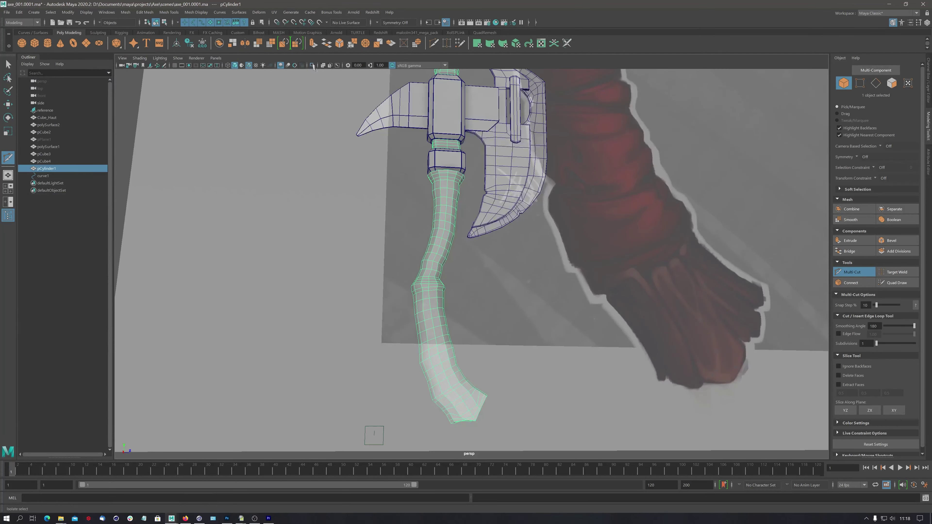
{"action": "mouse_move", "coordinate": [550, 191]}
{"action": "left_mouse_down", "text": "alt"}
{"action": "mouse_move", "coordinate": [587, 179]}
{"action": "mouse_move", "coordinate": [514, 191]}
{"action": "left_mouse_up", "text": "alt"}
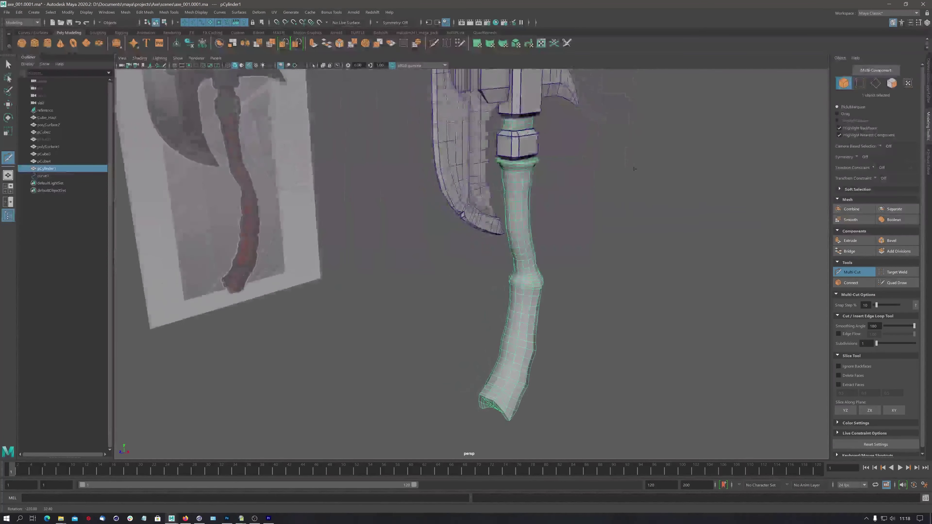
{"action": "right_click_drag", "start_coordinate": [514, 191], "coordinate": [451, 206], "text": "alt"}
{"action": "mouse_move", "coordinate": [451, 206]}
{"action": "left_mouse_down", "text": "alt"}
{"action": "mouse_move", "coordinate": [453, 194]}
{"action": "mouse_move", "coordinate": [390, 172]}
{"action": "mouse_move", "coordinate": [420, 208]}
{"action": "left_mouse_up", "text": "alt"}
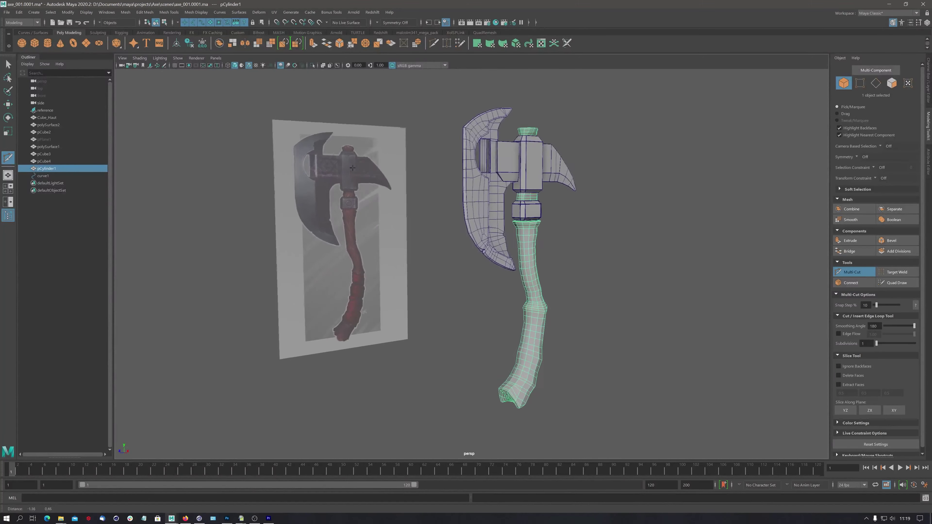
{"action": "left_click_drag", "start_coordinate": [308, 158], "coordinate": [323, 162], "text": "alt"}
{"action": "scroll", "coordinate": [322, 162], "scroll_direction": "up", "scroll_amount": 3}
{"action": "scroll", "coordinate": [323, 161], "scroll_direction": "up", "scroll_amount": 3}
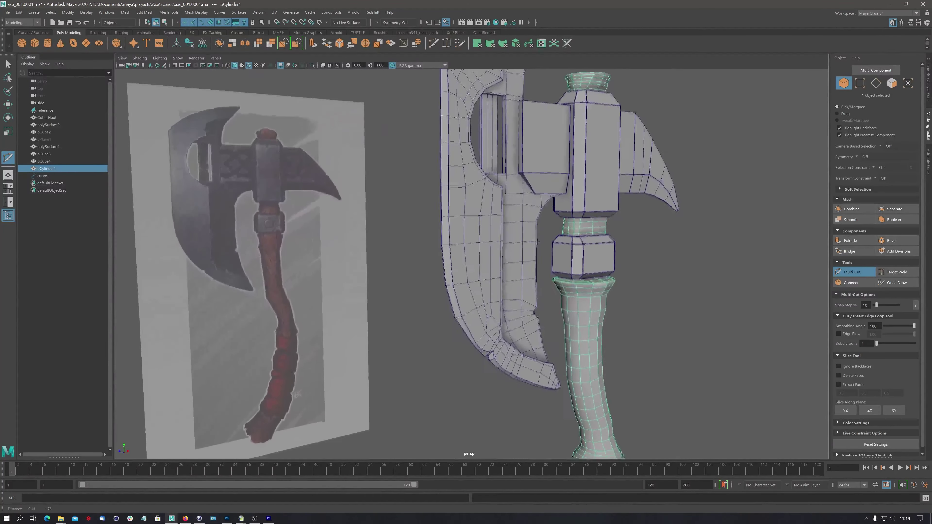
{"action": "middle_click_drag", "start_coordinate": [381, 199], "coordinate": [385, 201], "text": "alt"}
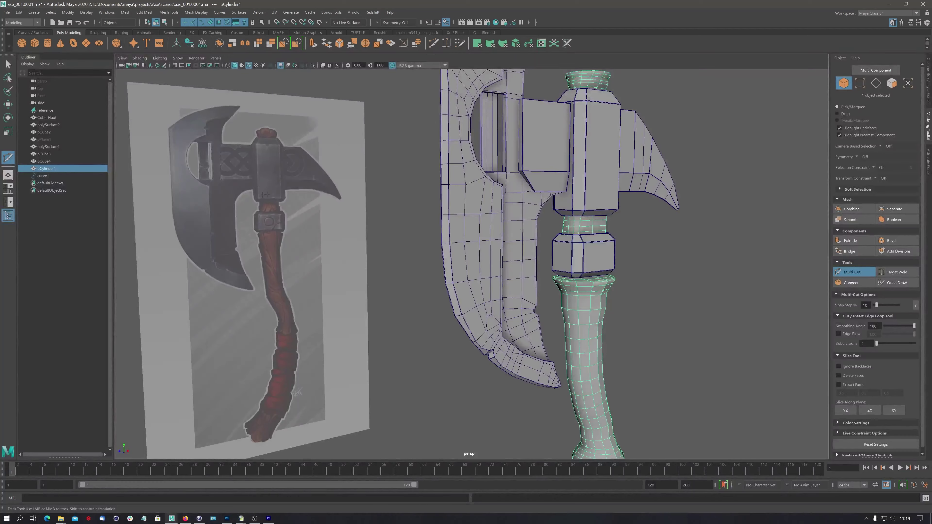
{"action": "left_click_drag", "start_coordinate": [225, 196], "coordinate": [321, 205], "text": "alt"}
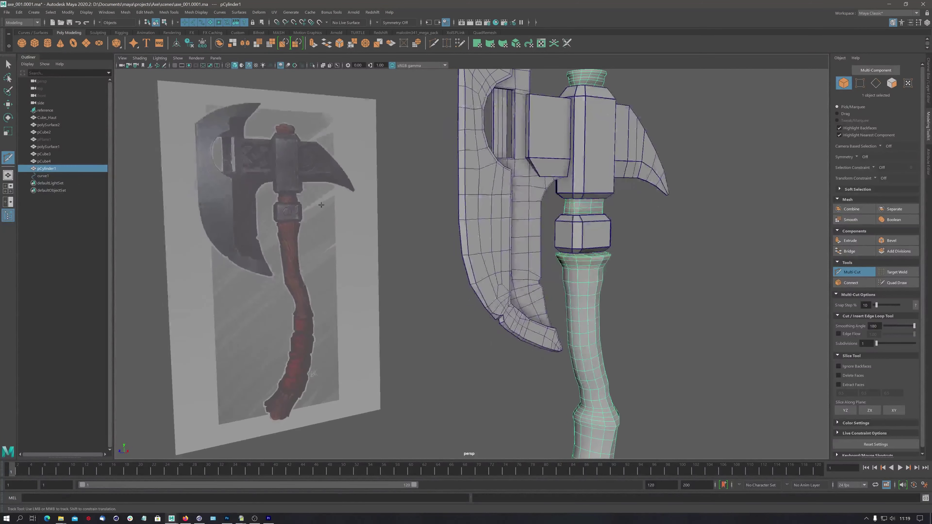
{"action": "right_click_drag", "start_coordinate": [506, 199], "coordinate": [543, 209], "text": "alt"}
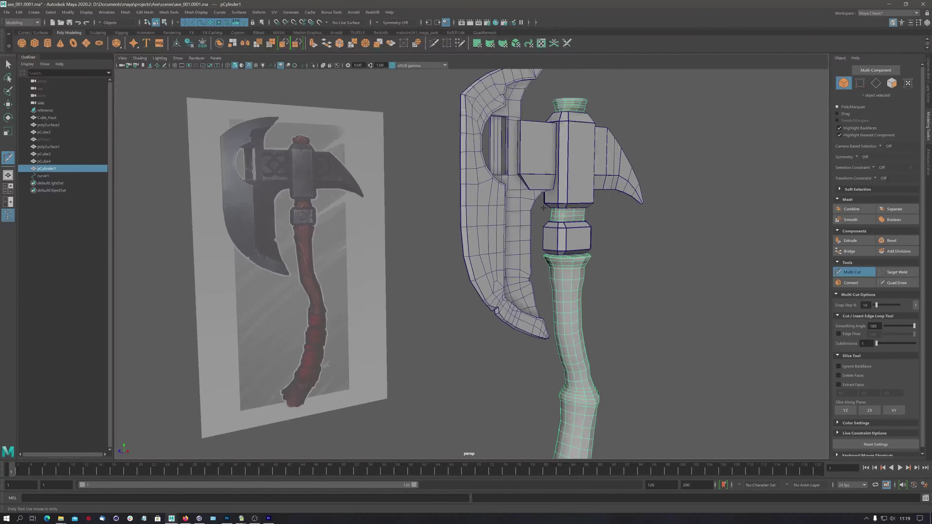